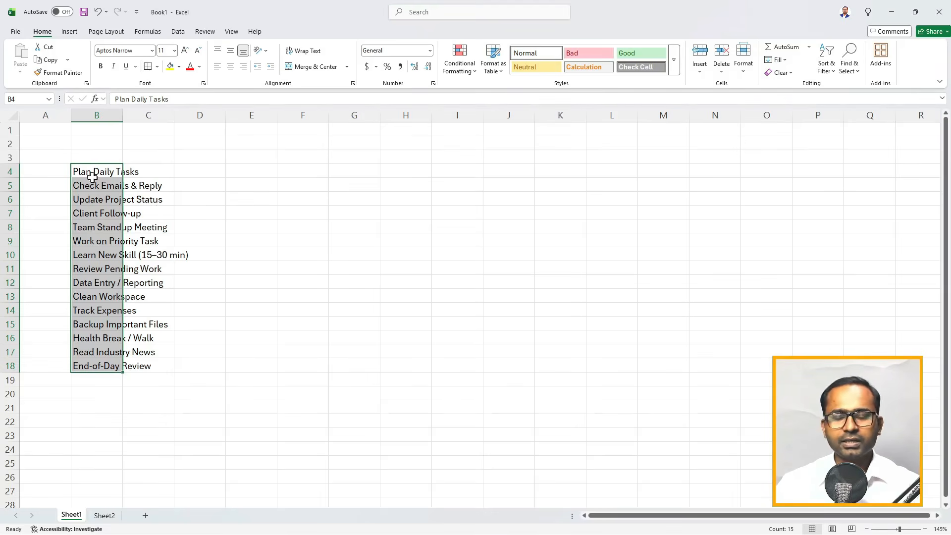
- Enter the header Task in B3 above the task list and autofit column B to its contents
drag(94, 171, 105, 365)
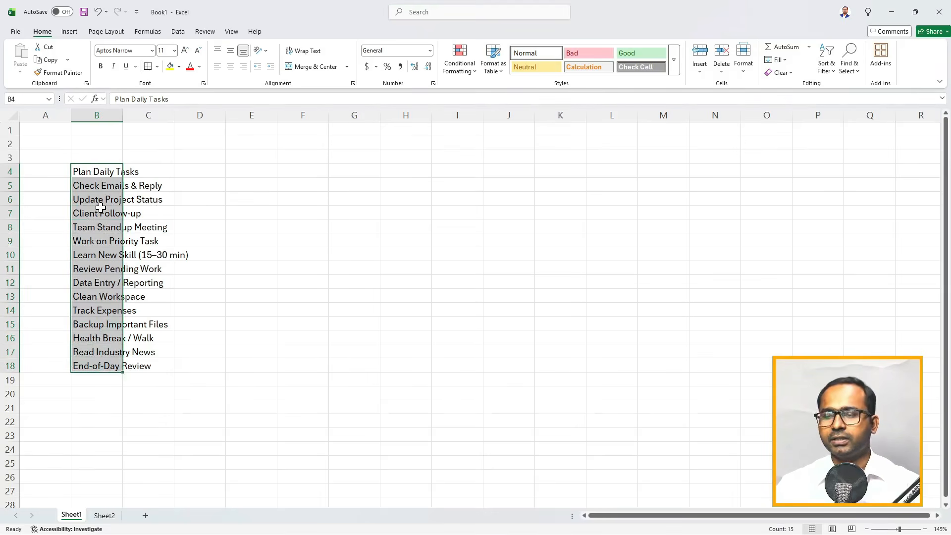
drag(103, 172, 110, 365)
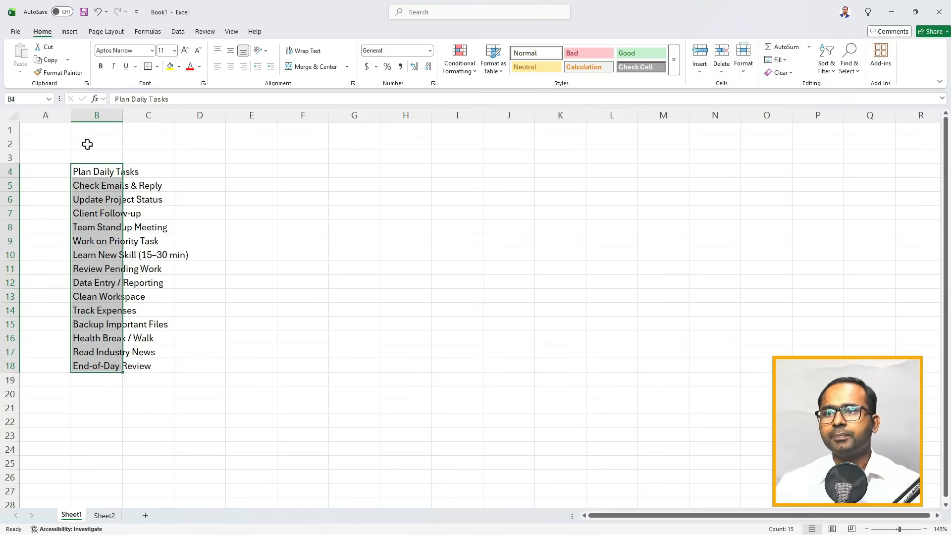
click(99, 157)
text(Task)
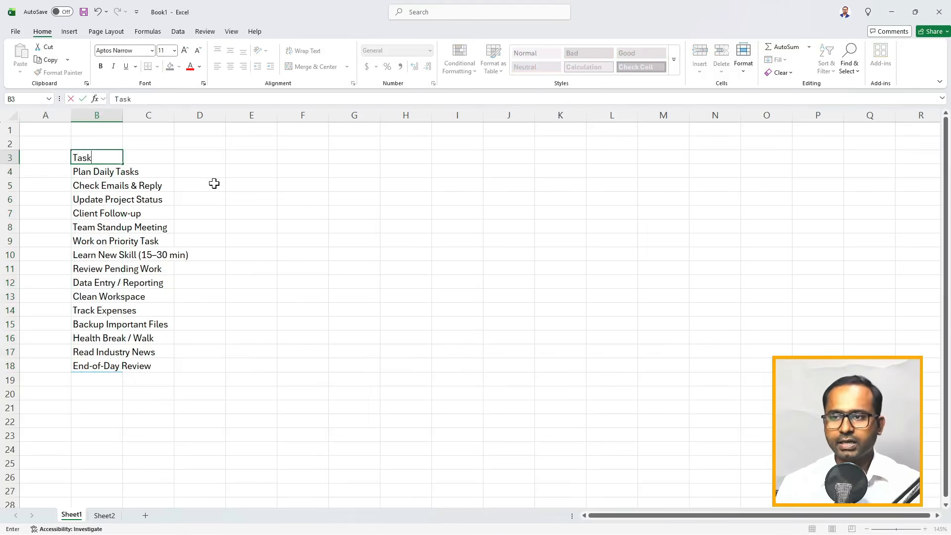
key(Tab)
double_click(122, 115)
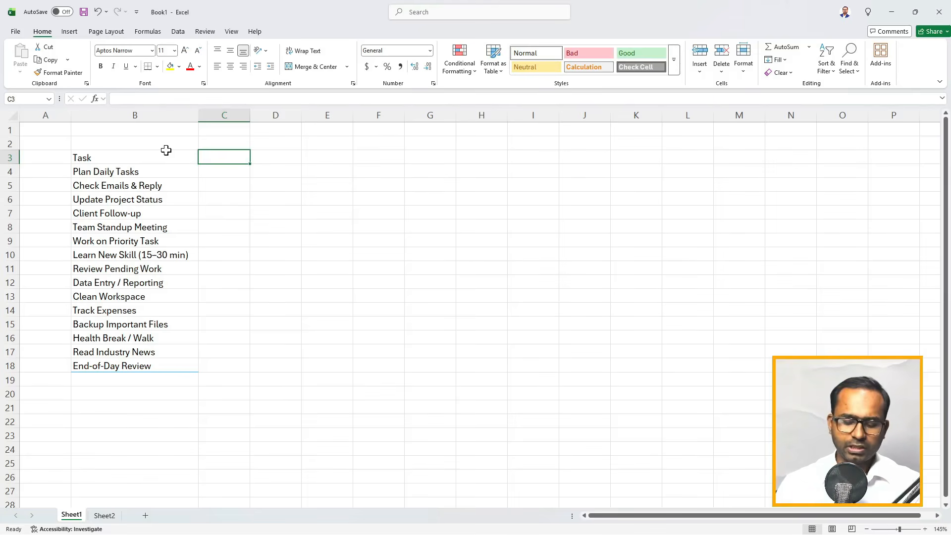
- Enter Mon and Tue in C3 and D3 and fill the weekday series across to Sun in I3
text(Mon)
key(Tab)
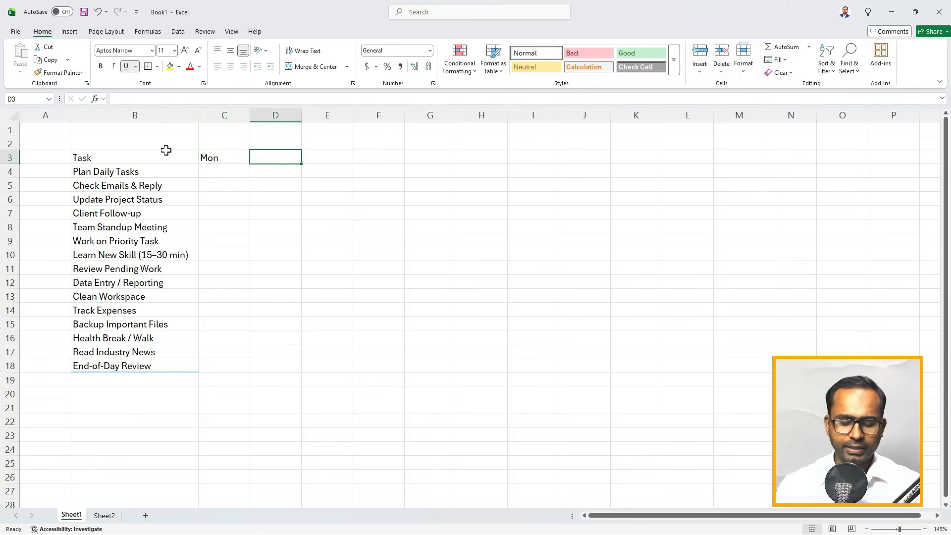
text(Tue)
key(ctrl+Return)
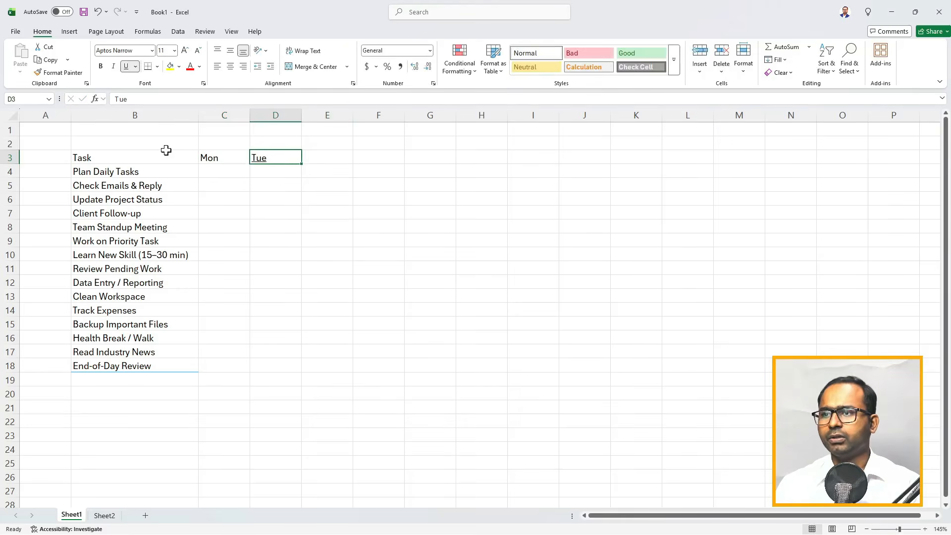
key(Left)
key(shift+Right)
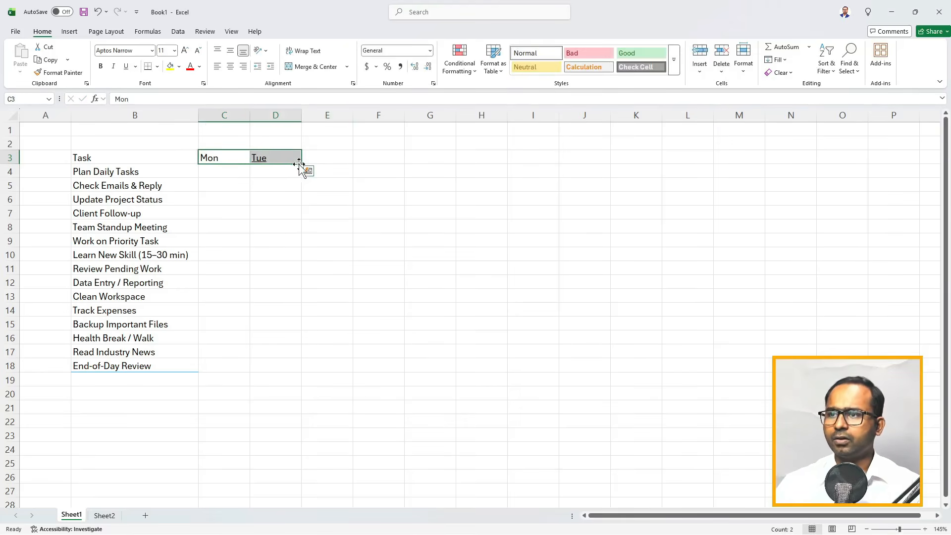
drag(301, 164, 543, 164)
click(270, 196)
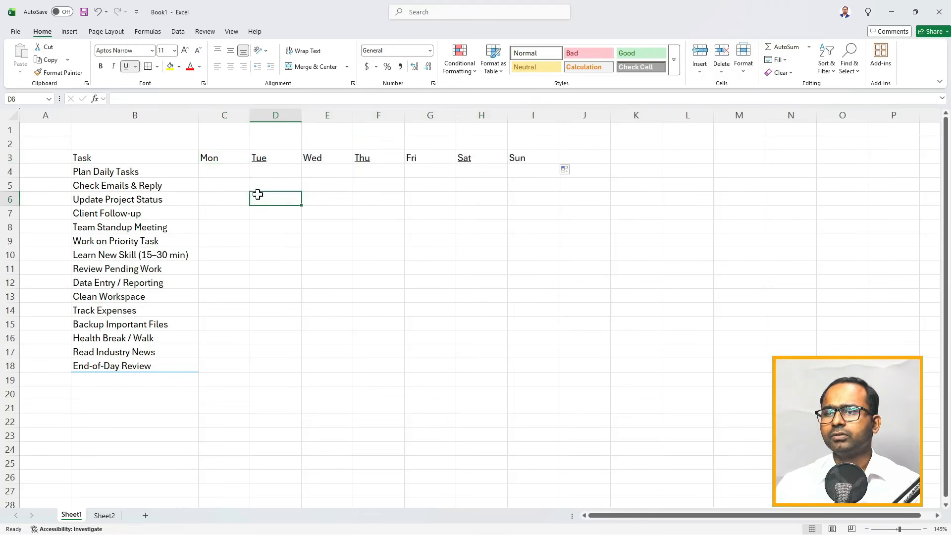
- Make the header row B3:I3 bold and remove all underlining from it
drag(157, 154, 544, 159)
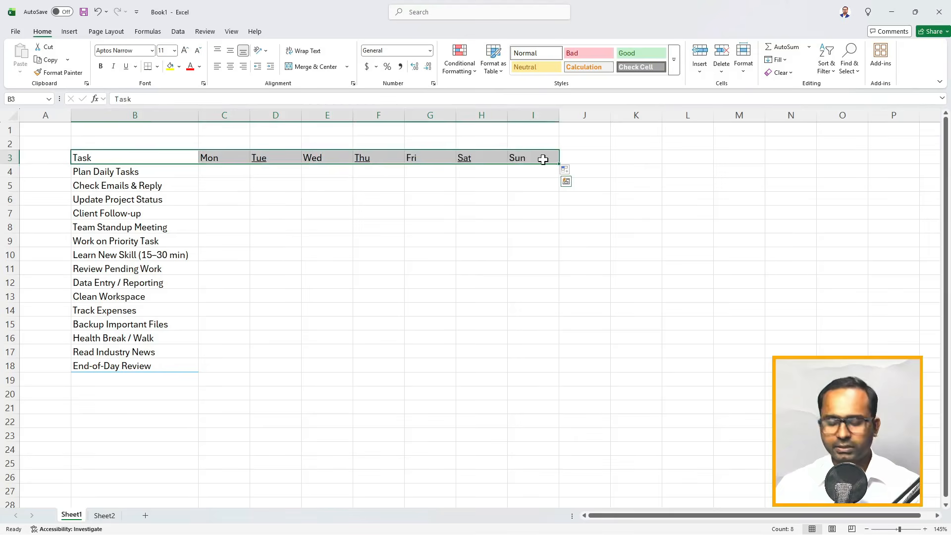
key(ctrl+b)
key(ctrl+u)
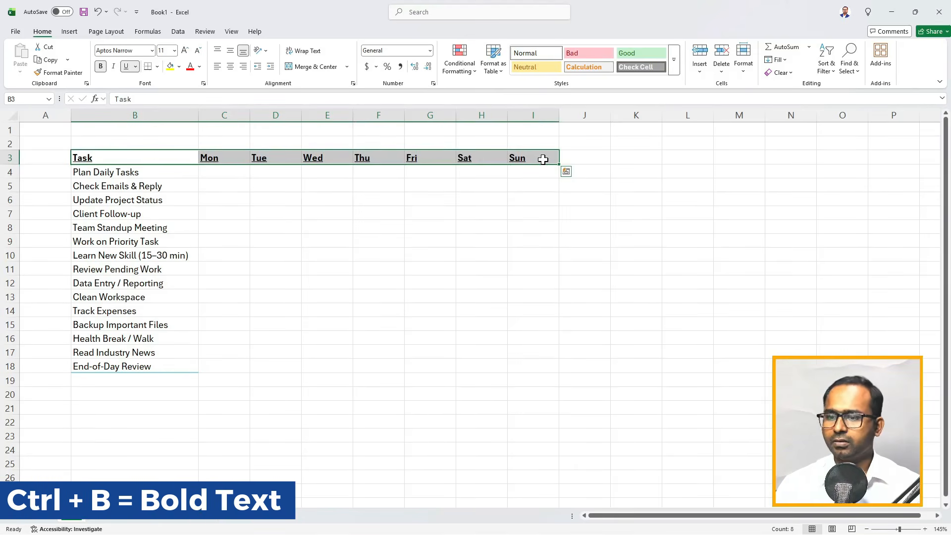
key(ctrl+u)
click(270, 200)
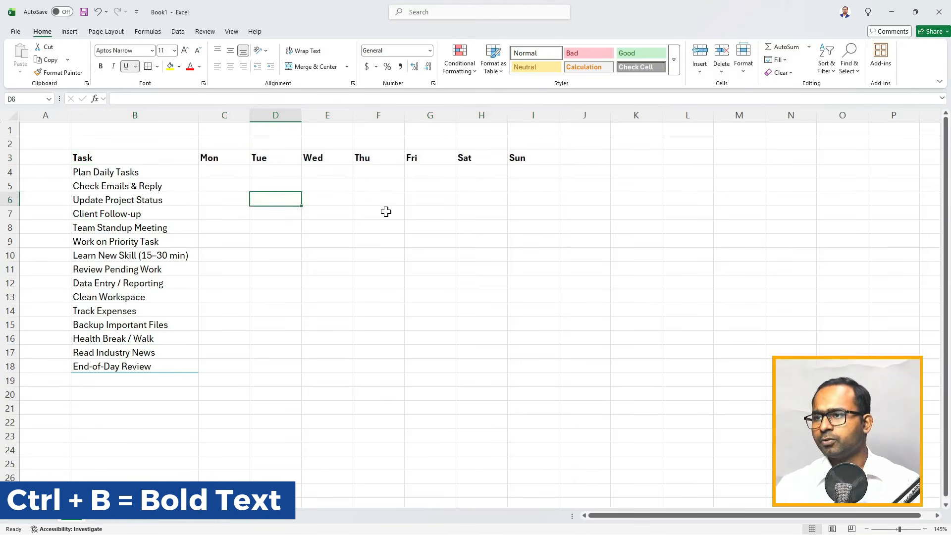
click(156, 159)
drag(155, 159, 513, 161)
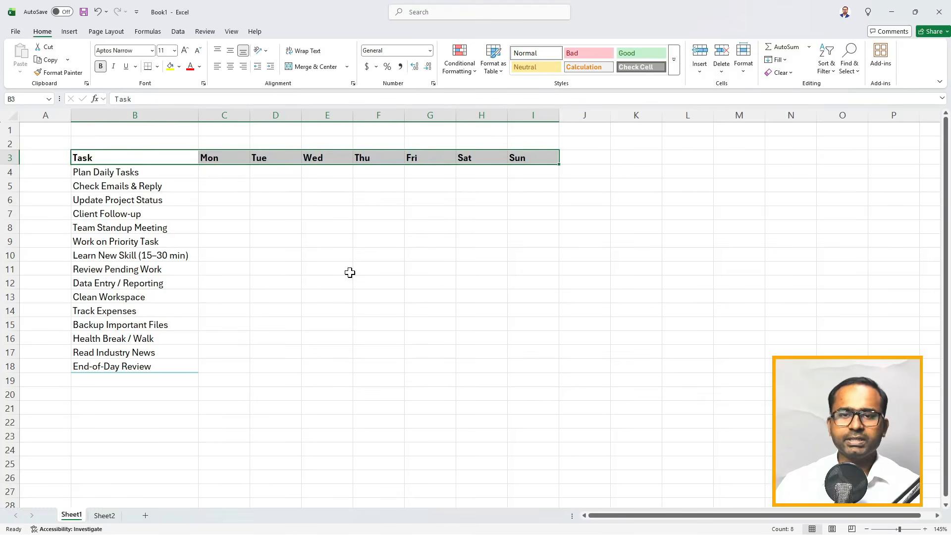
- Insert checkboxes in C4:I18 for every task and weekday
drag(225, 171, 521, 365)
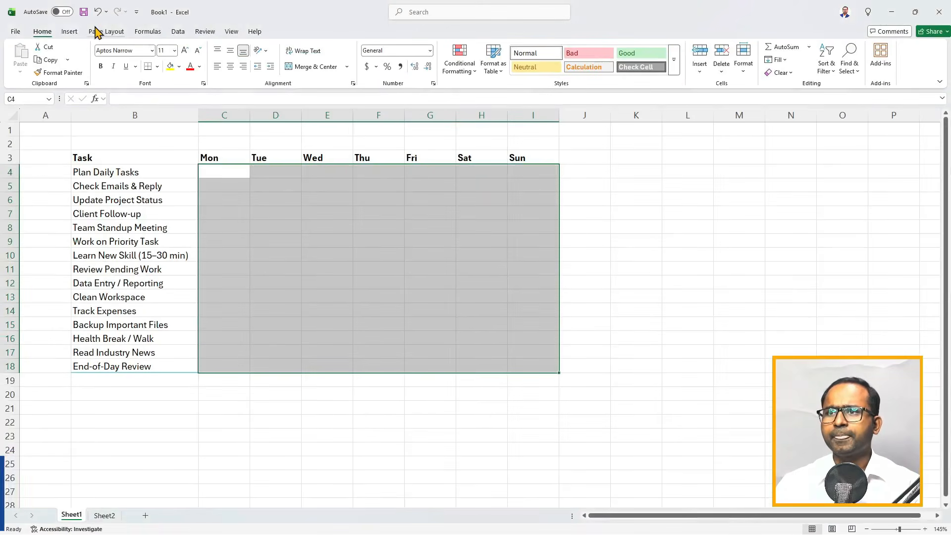
click(70, 32)
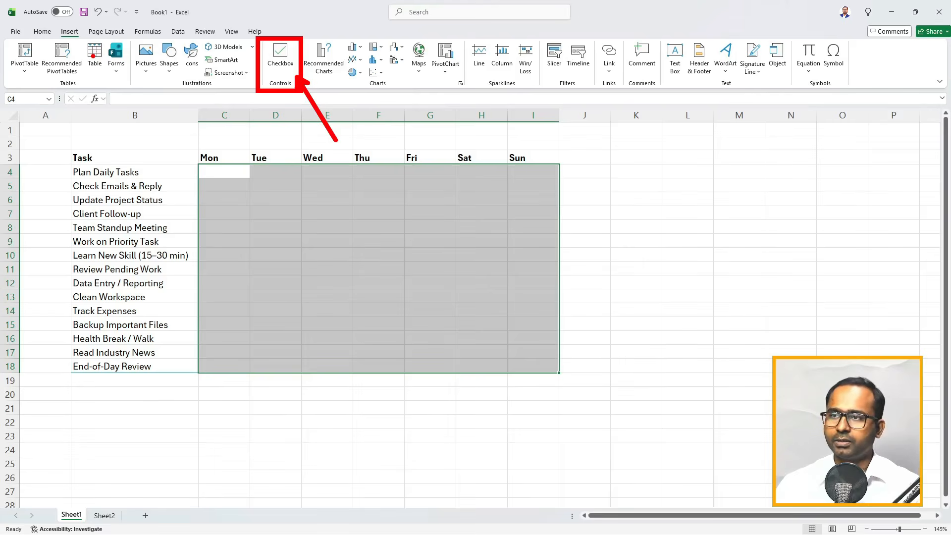
key(Escape)
click(280, 56)
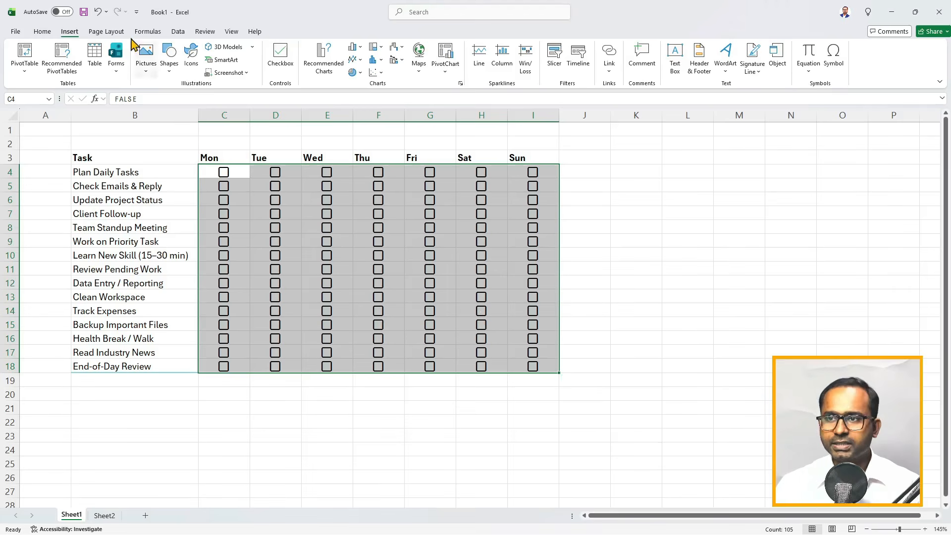
- Set the font colour of the checkboxes in C4:I18 to the orange theme colour
click(42, 31)
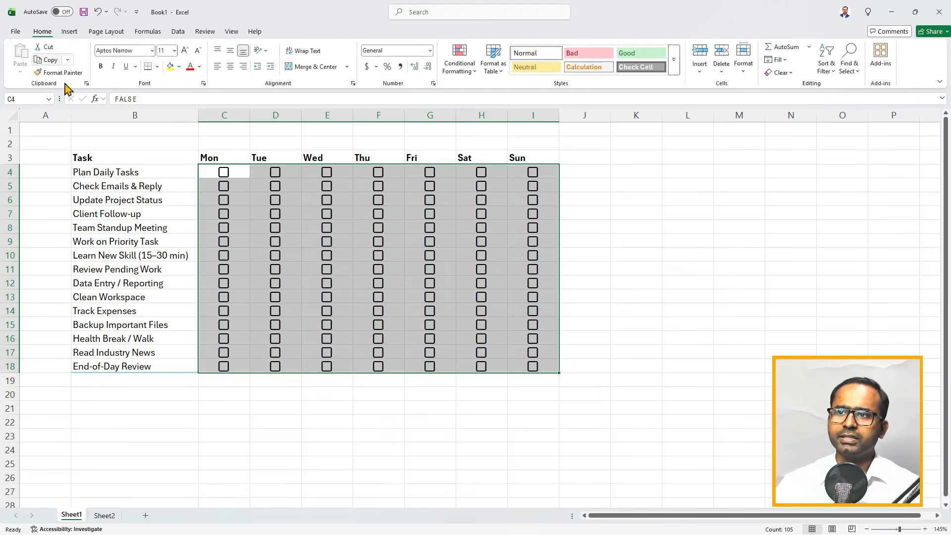
click(201, 70)
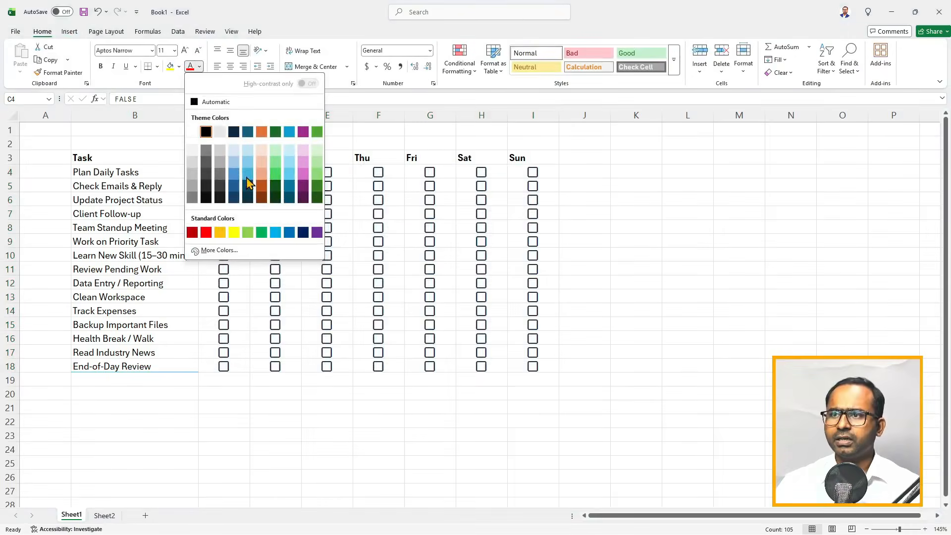
click(262, 131)
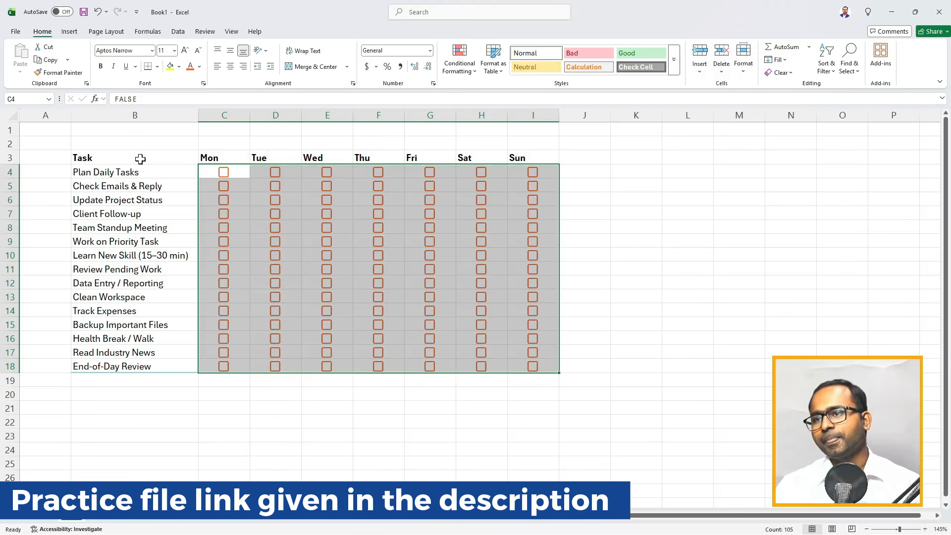
drag(141, 158, 519, 157)
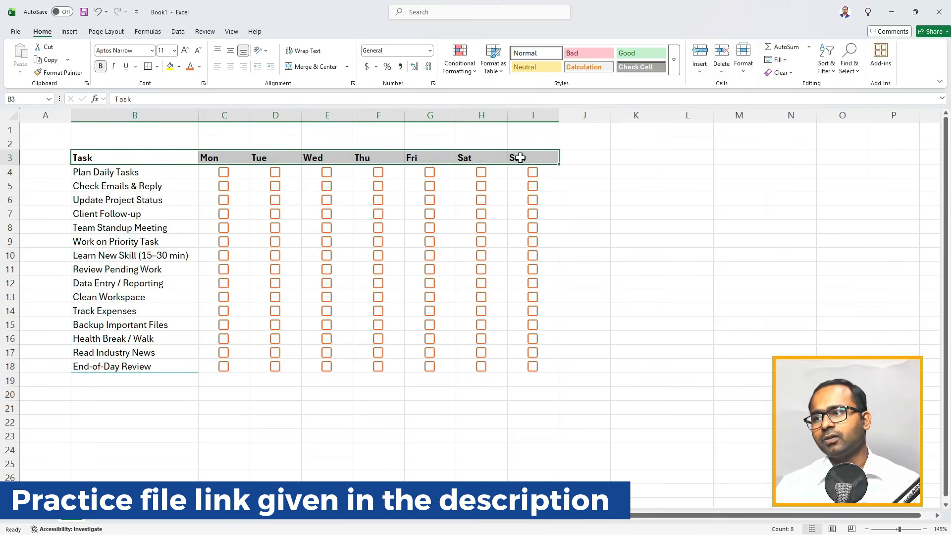
click(190, 66)
key(ctrl+z)
click(179, 199)
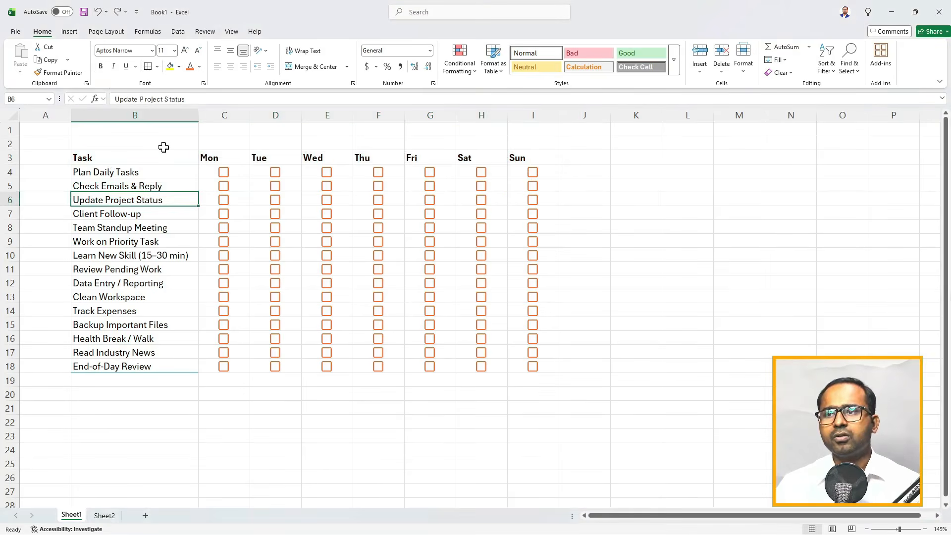
- Give the header row B3:I3 an orange theme fill and white text
drag(154, 158, 533, 158)
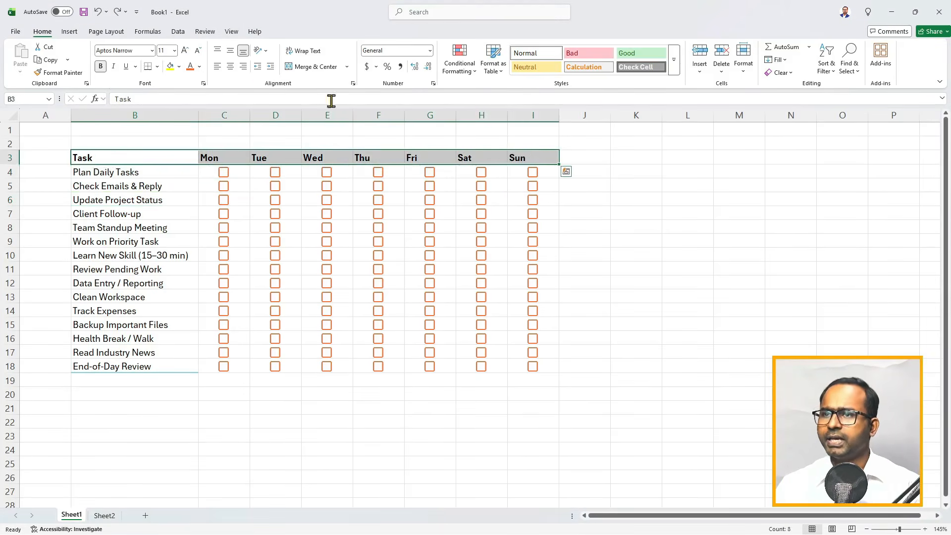
click(179, 67)
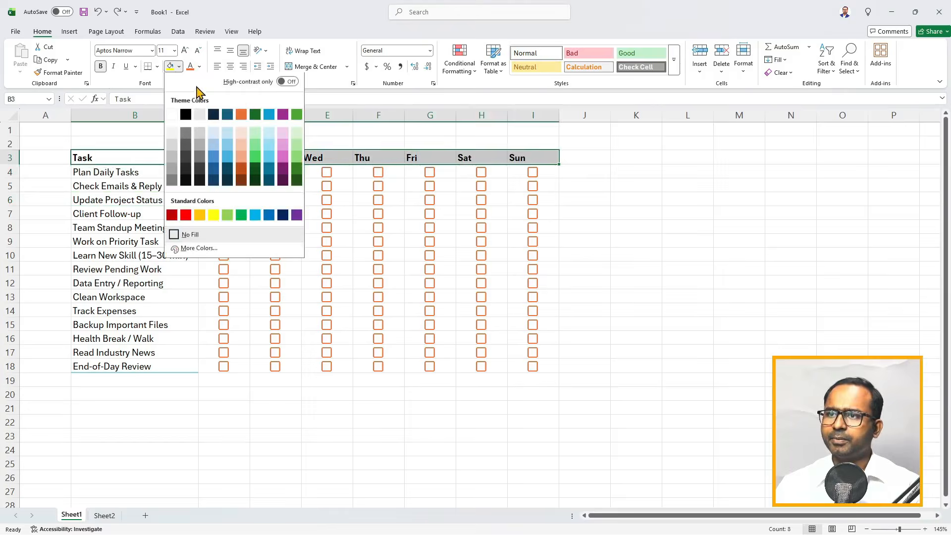
click(242, 115)
click(200, 66)
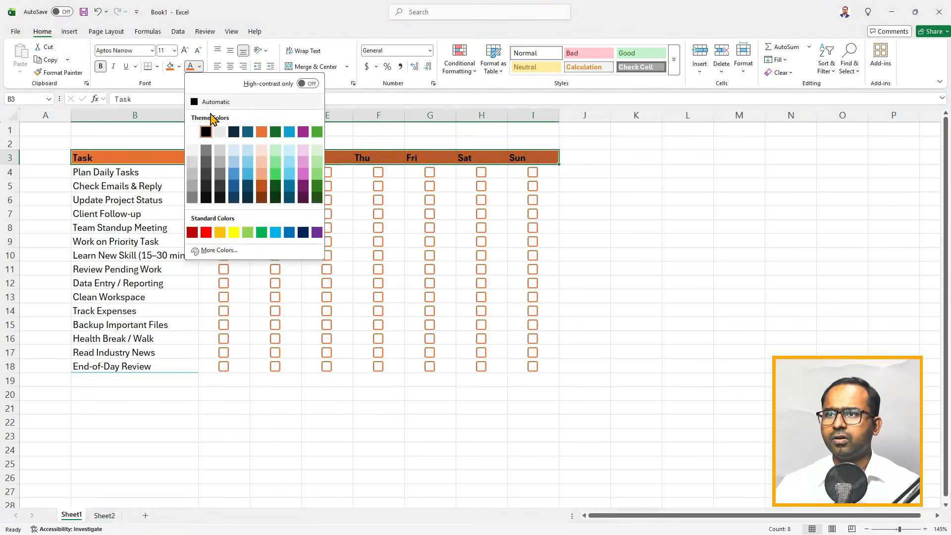
click(195, 130)
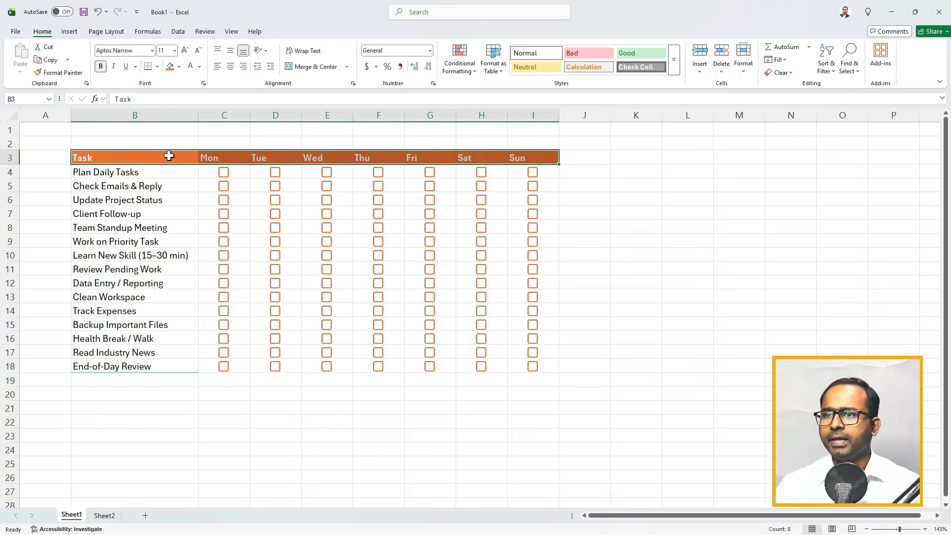
drag(169, 157, 531, 369)
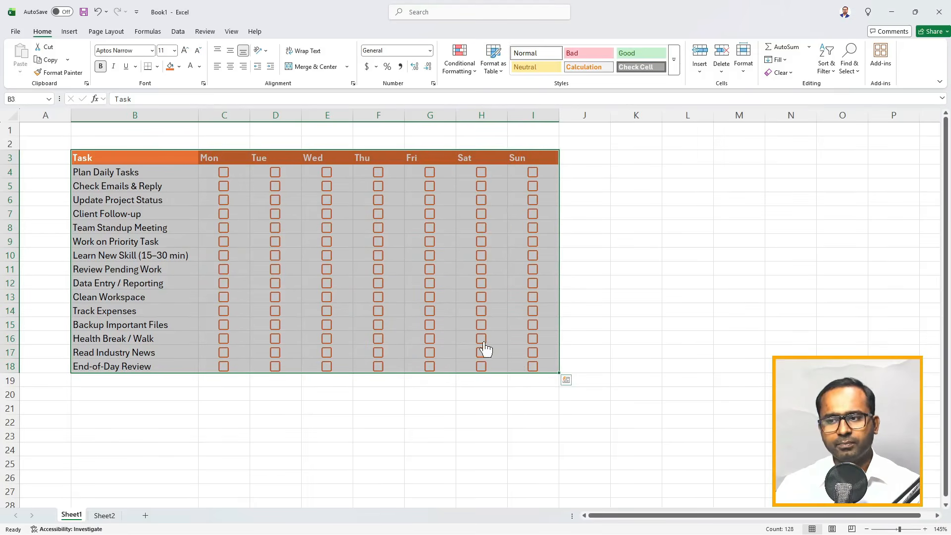
- Add the column header %Done in J3 beside the Sun header
click(577, 162)
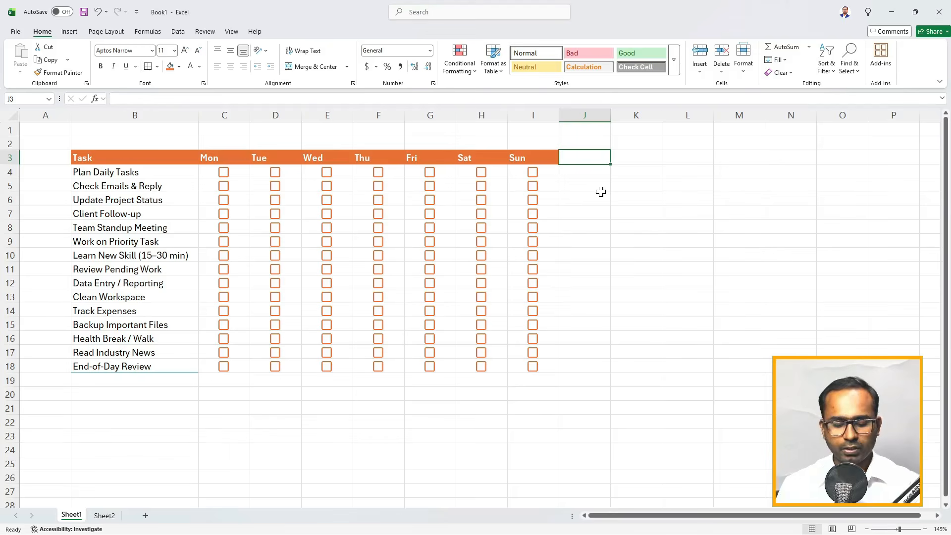
text(%Done)
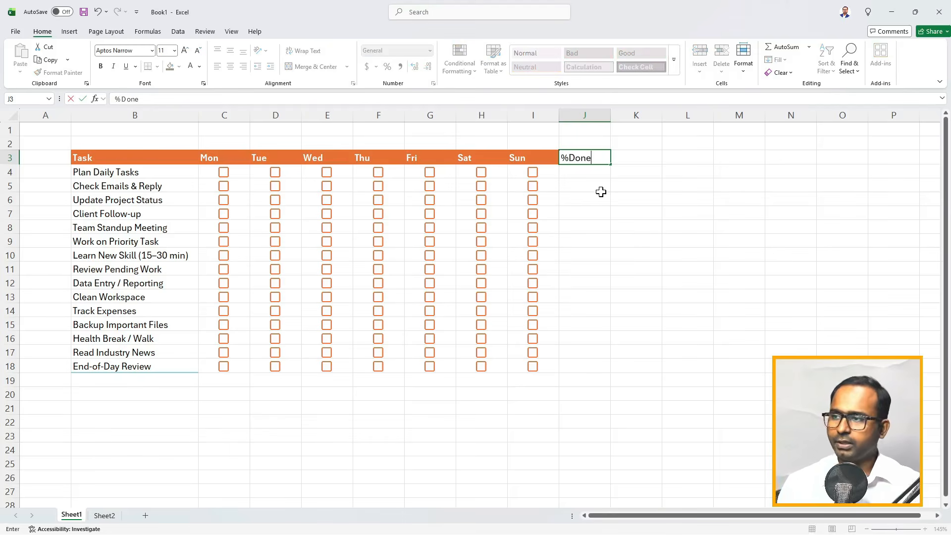
key(ctrl+Return)
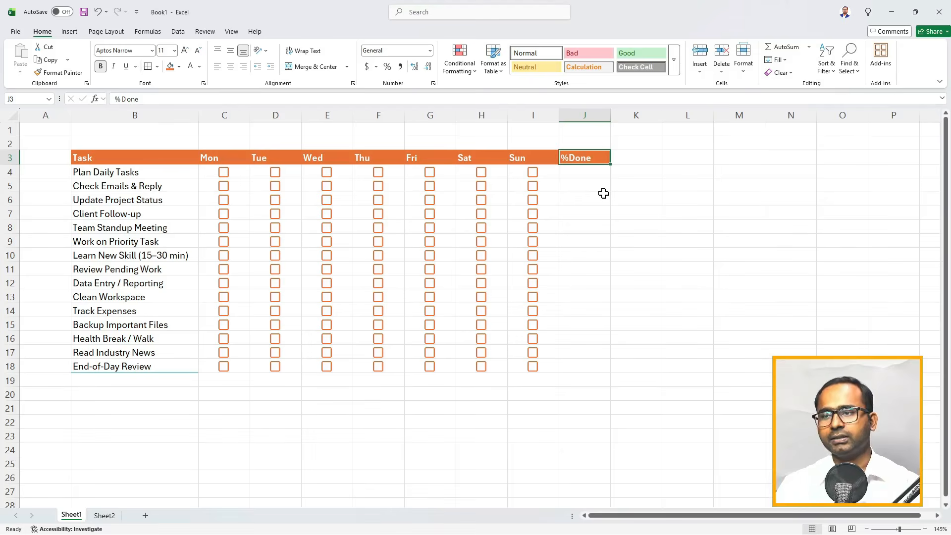
- Inspect the checkbox cells in the Plan Daily Tasks row, including the value stored in C4
click(577, 174)
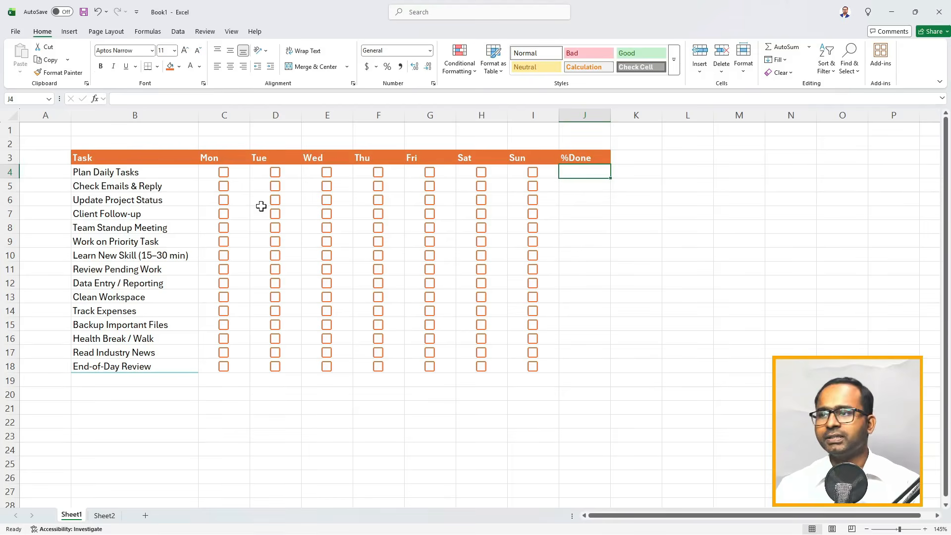
drag(235, 173, 539, 172)
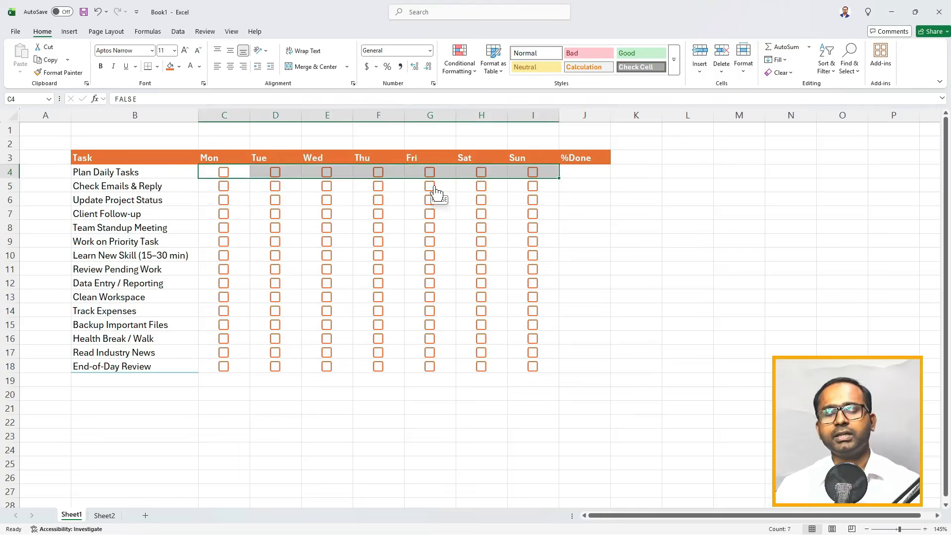
click(576, 173)
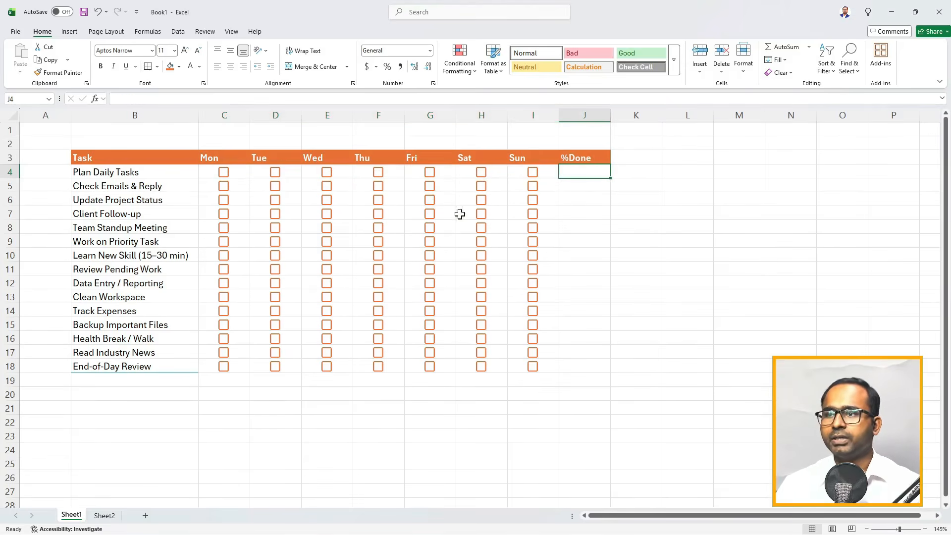
click(236, 170)
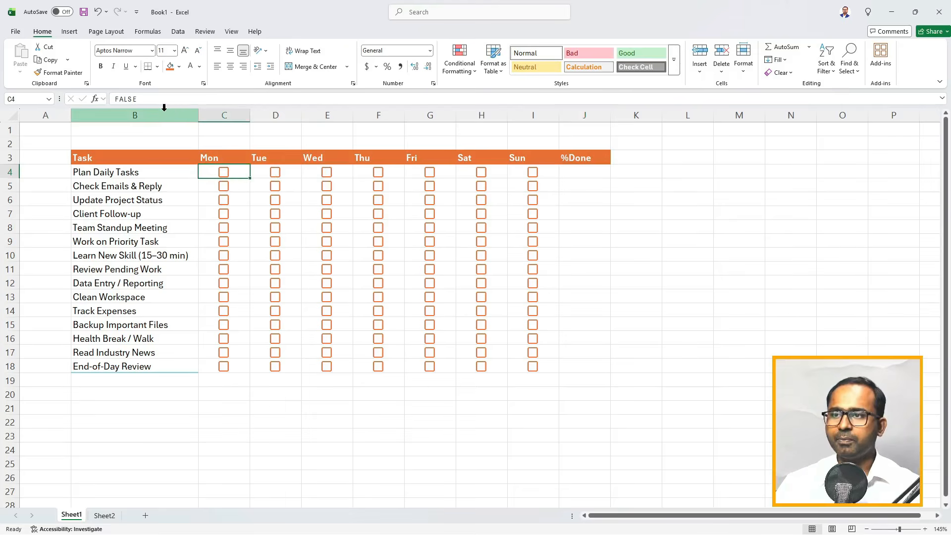
key(ctrl+1)
click(126, 102)
mouse_move(75, 75)
mouse_down()
mouse_move(167, 119)
mouse_move(261, 212)
mouse_move(300, 232)
mouse_up()
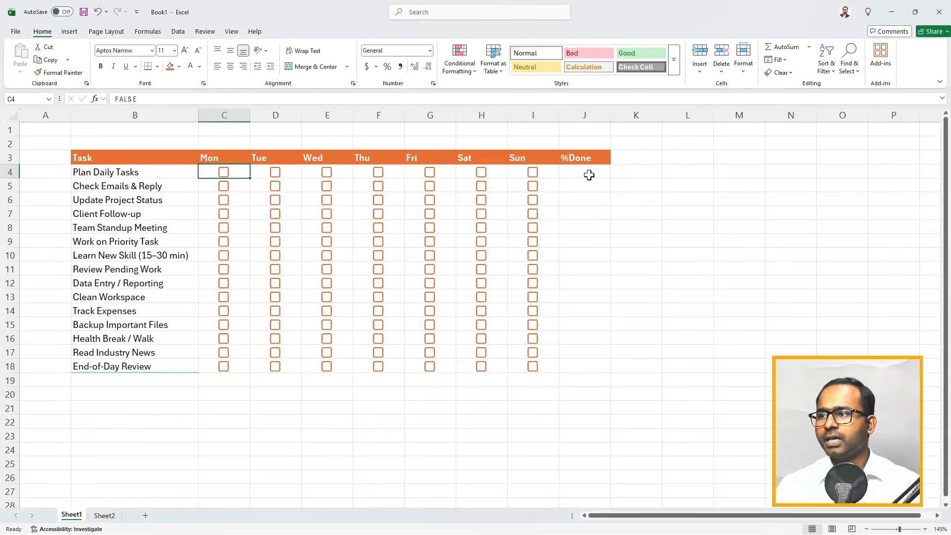
- Enter =COUNTIF(C4:I4,TRUE) in J4 and fill the formula down through J18
click(589, 175)
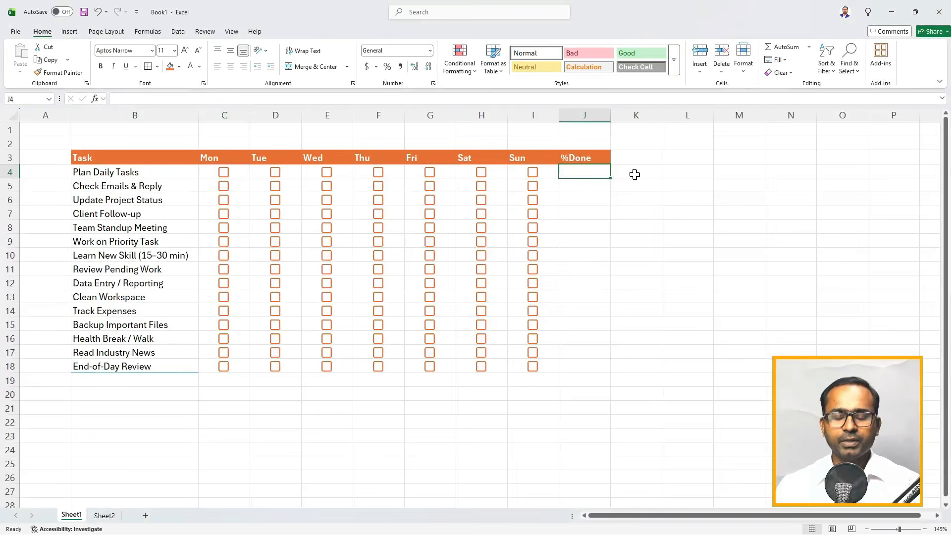
text(=coun)
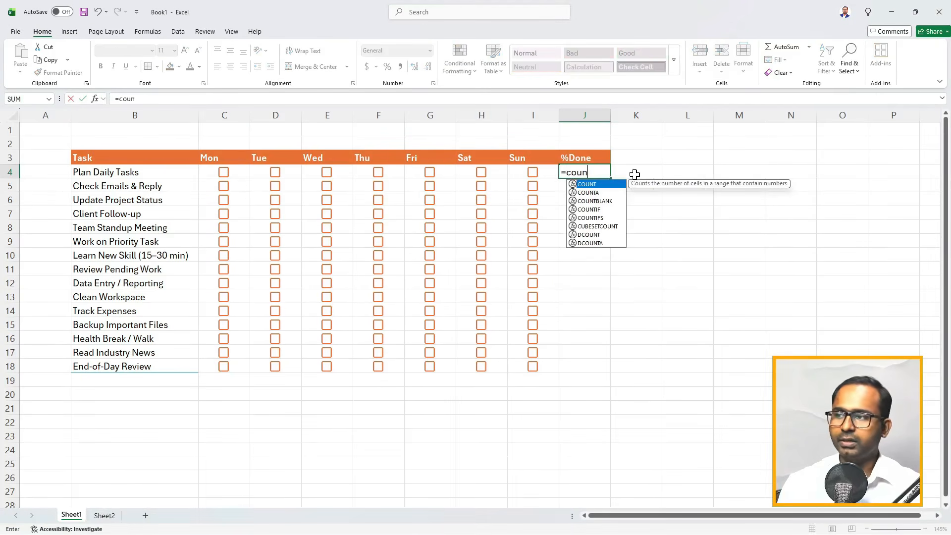
key(Down)
key(Down)
key(Down)
key(Tab)
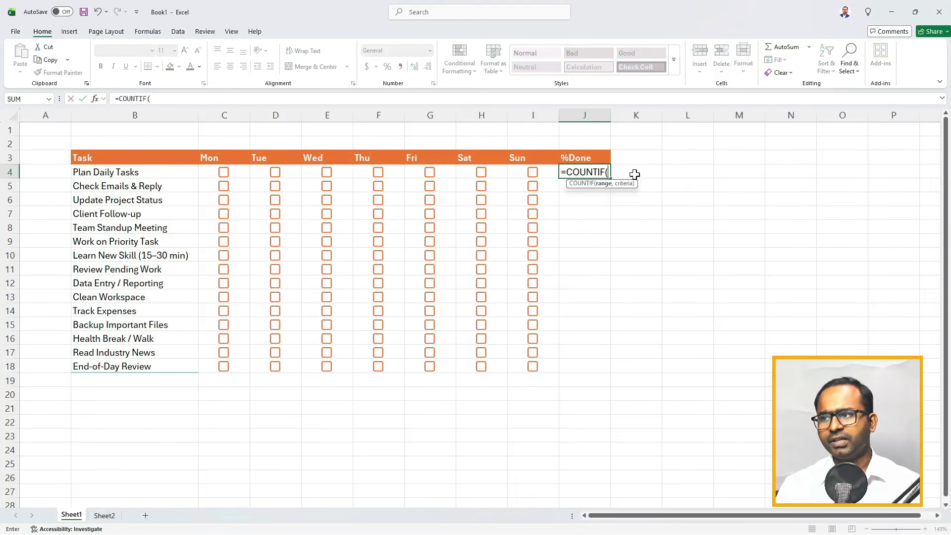
drag(542, 172, 223, 172)
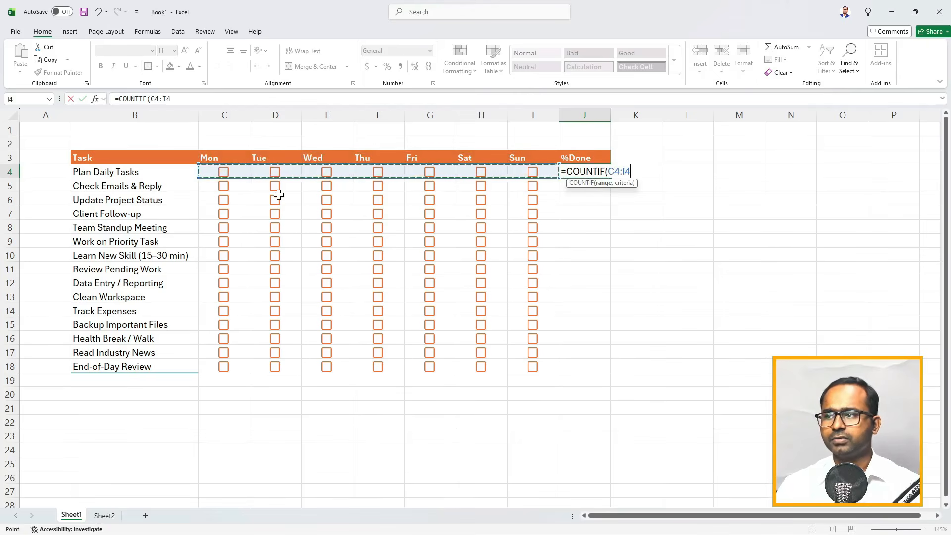
text(,)
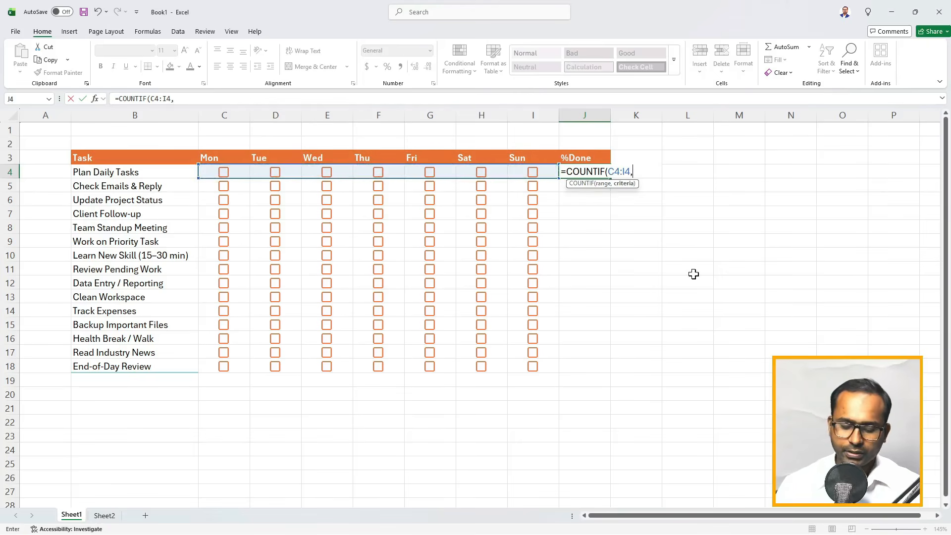
text(True)
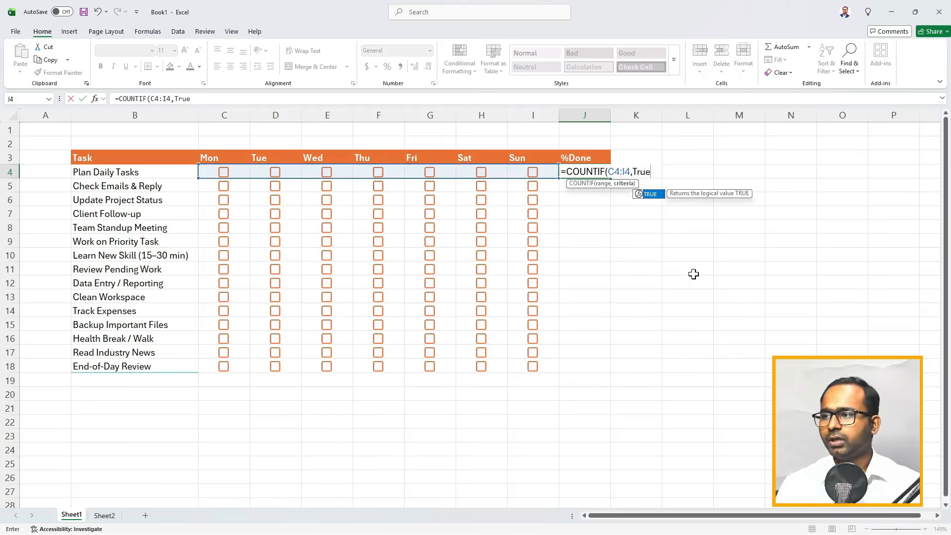
key(Tab)
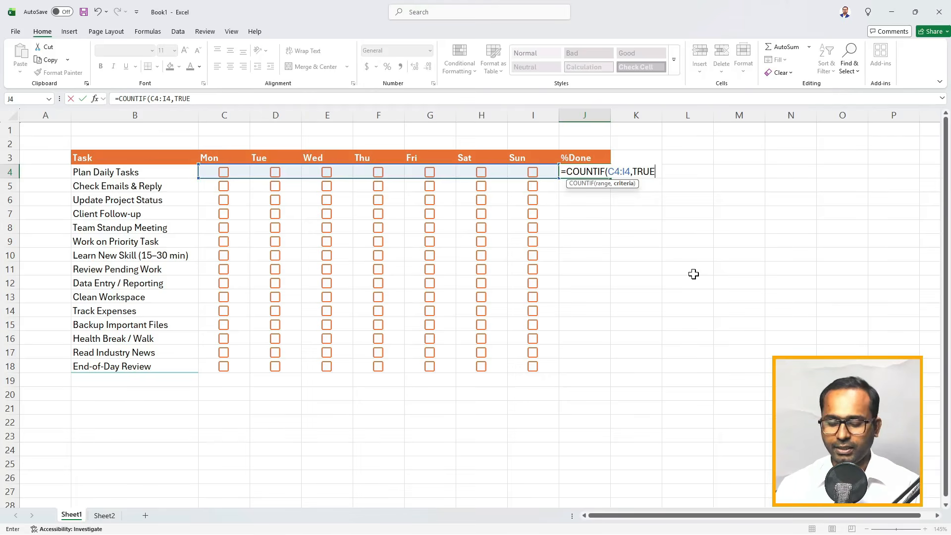
key(Return)
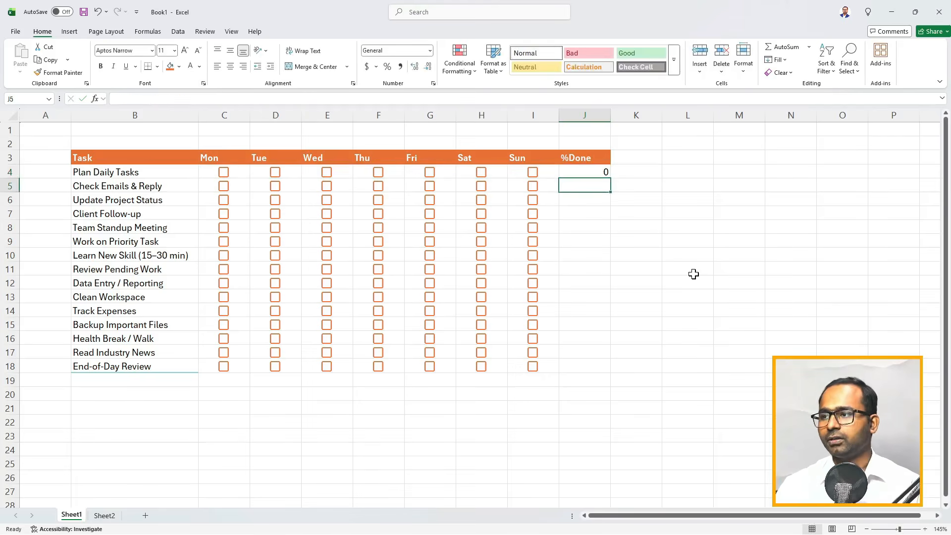
click(604, 172)
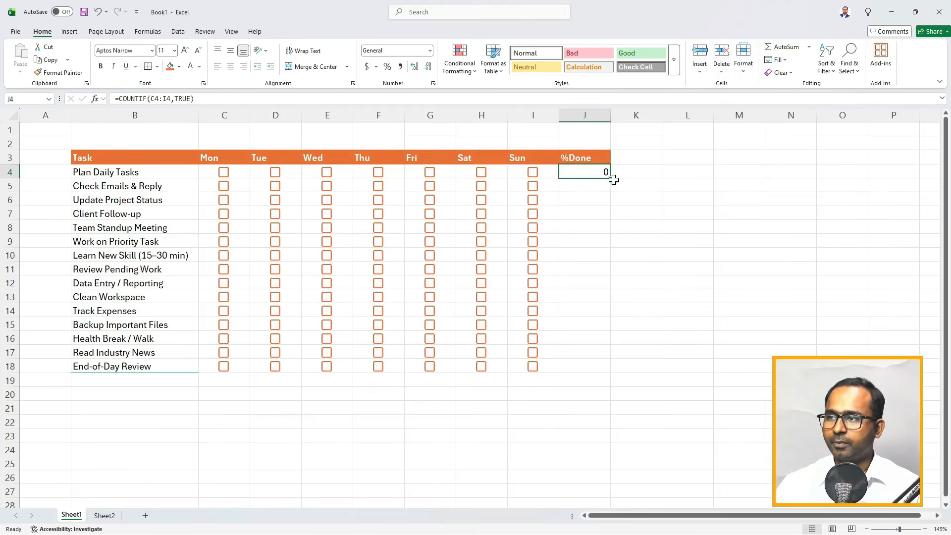
drag(611, 178, 612, 374)
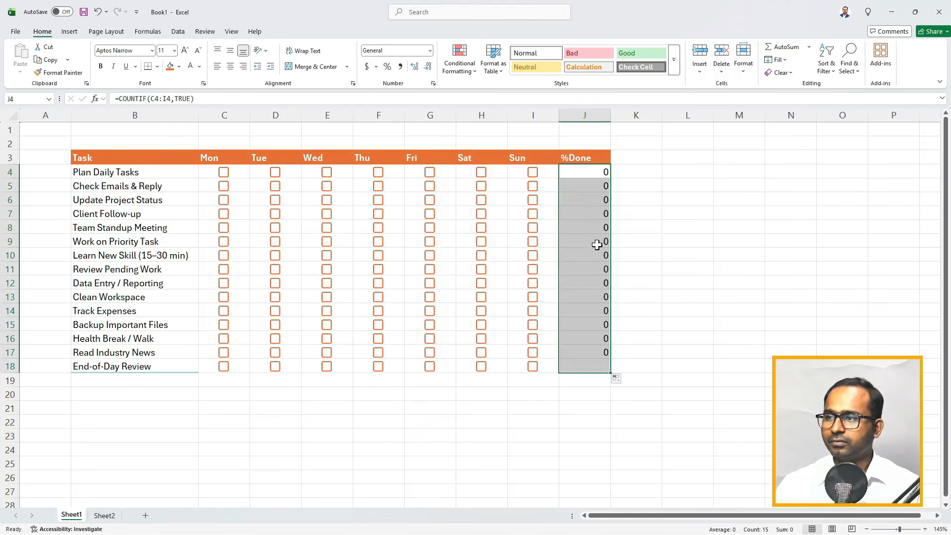
- Tick the Wed, Fri, Sat and Sun checkboxes for Plan Daily Tasks
click(326, 171)
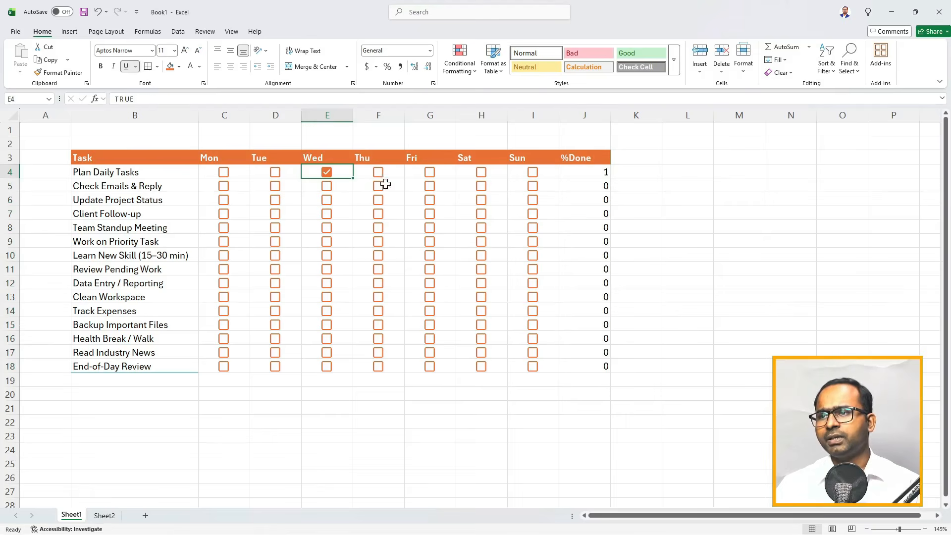
click(429, 172)
click(481, 172)
click(532, 172)
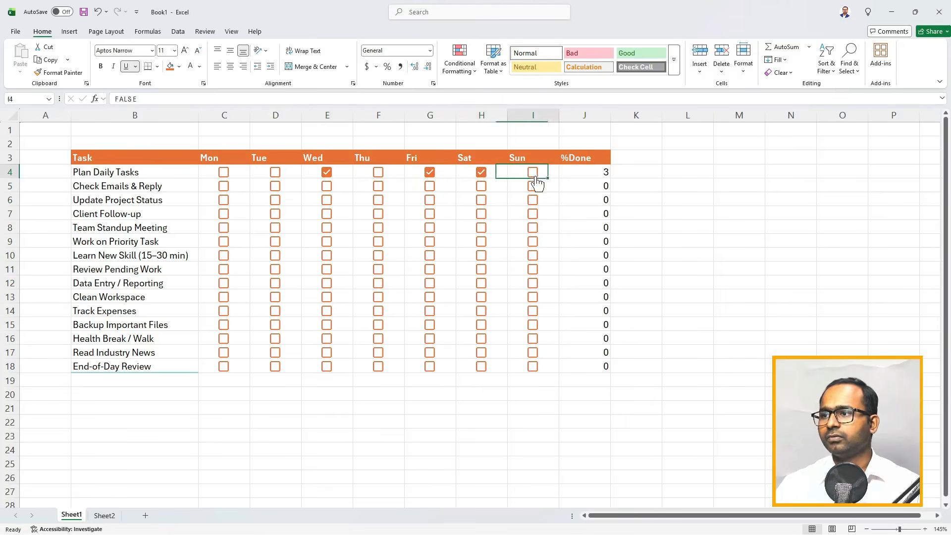
- Tick Fri for Work on Priority Task, Fri and Sun for Data Entry / Reporting, Sat and Wed for Client Follow-up, and Wed for Track Expenses
click(430, 243)
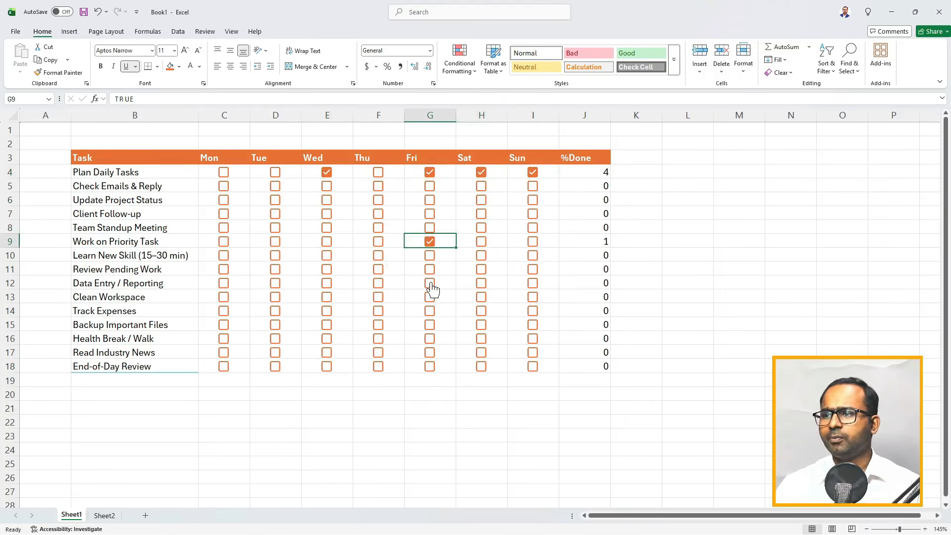
click(430, 283)
click(532, 284)
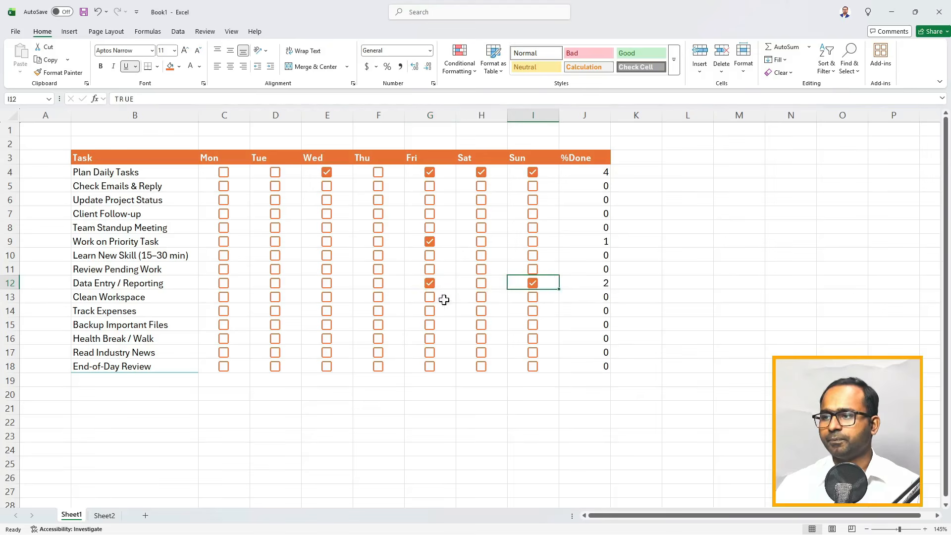
click(481, 216)
click(327, 215)
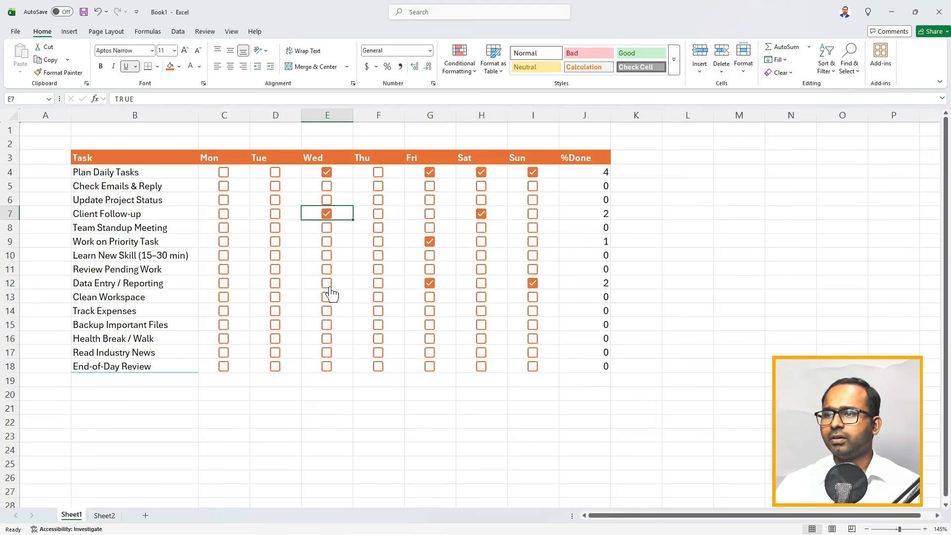
click(327, 311)
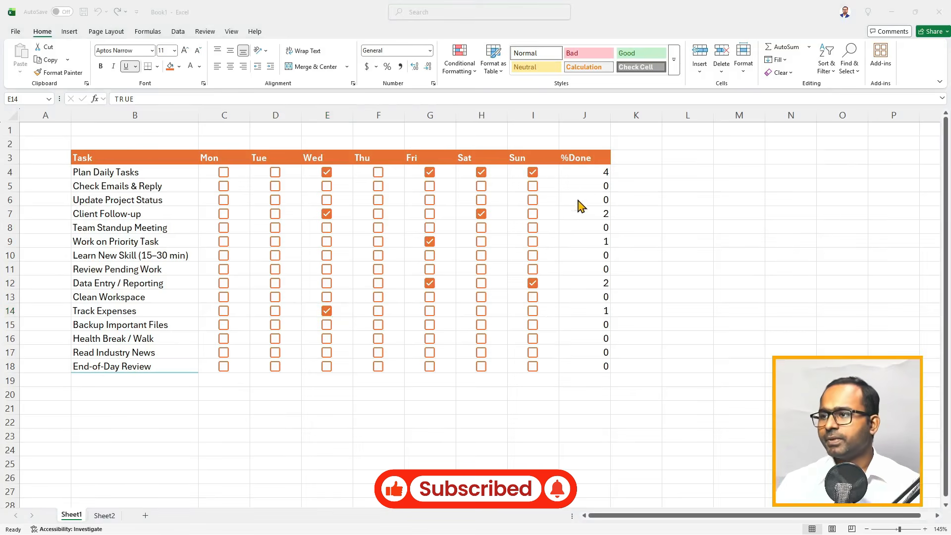
- Change the J4 formula to =COUNTIF(C4:I4,TRUE)/7 and fill it down through J18
drag(598, 171, 599, 359)
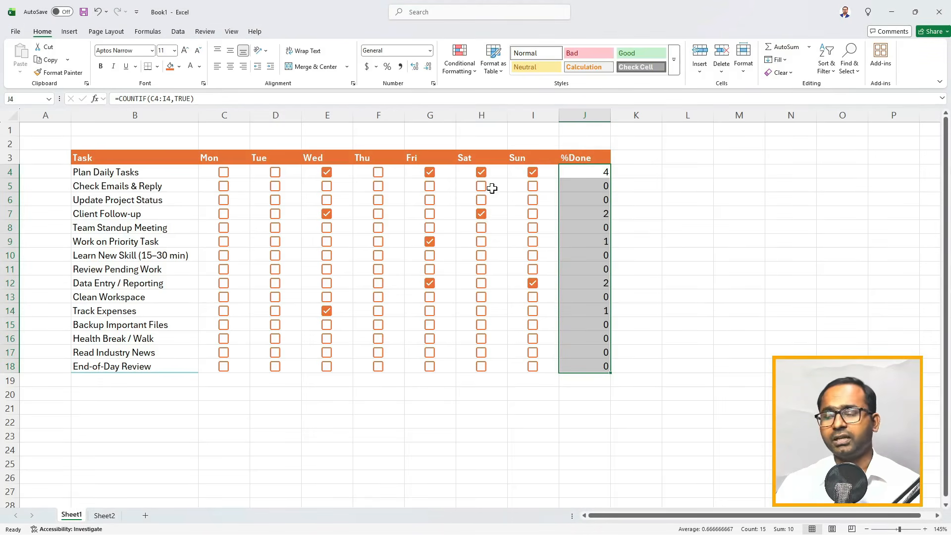
drag(550, 171, 220, 165)
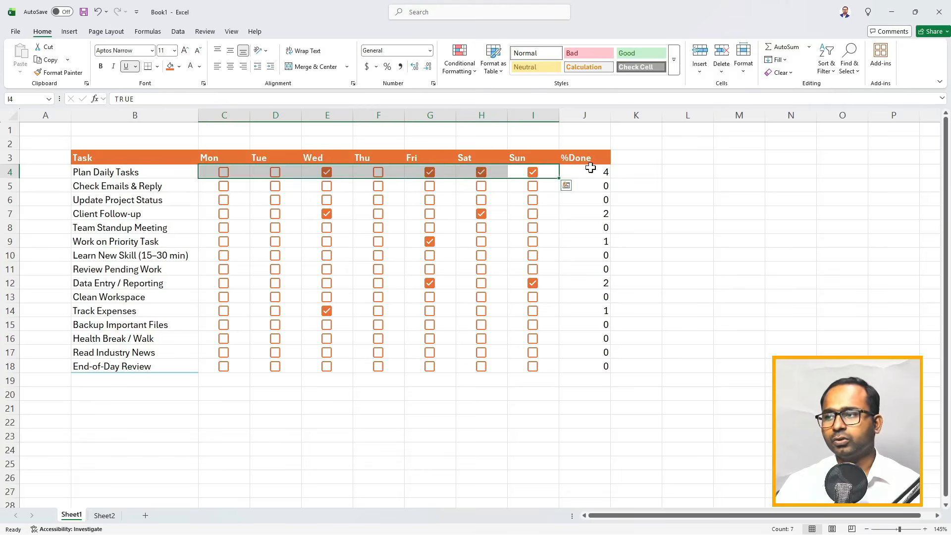
click(590, 170)
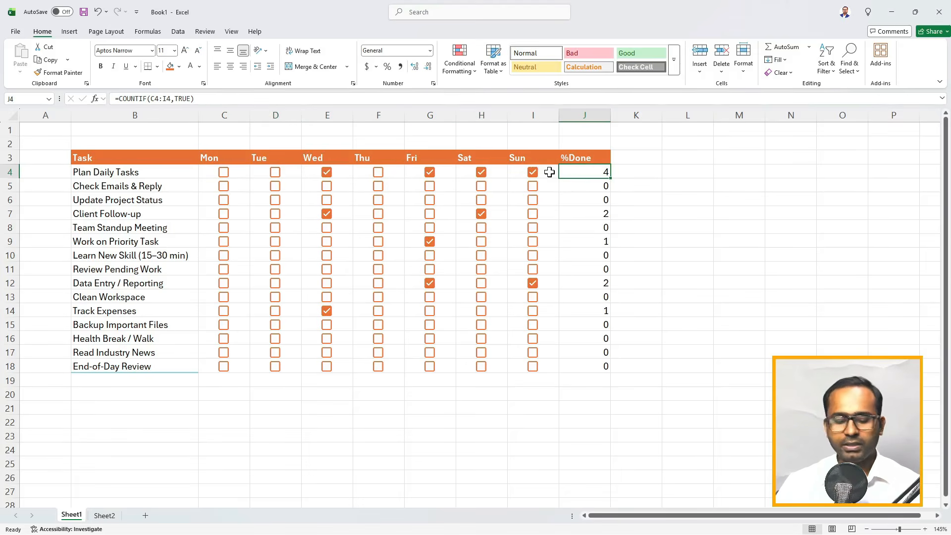
key(F2)
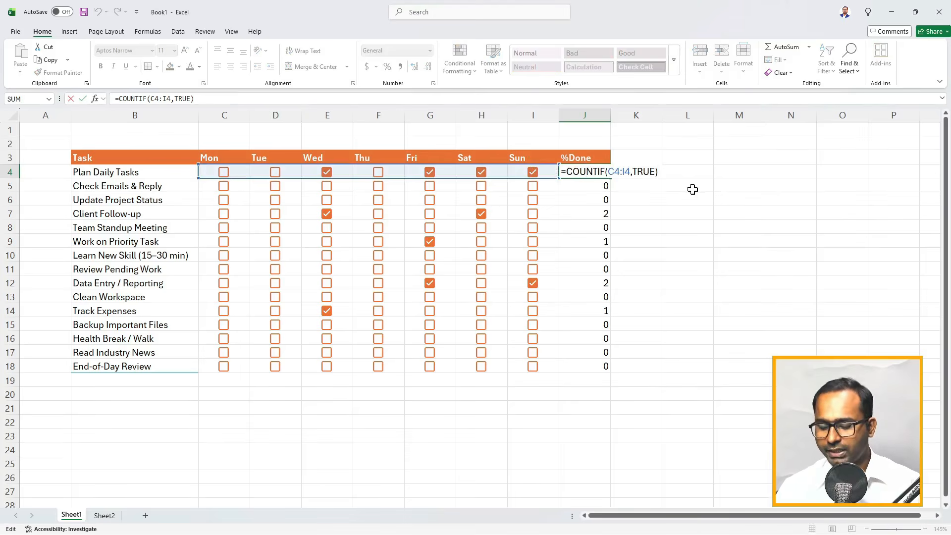
text(/7)
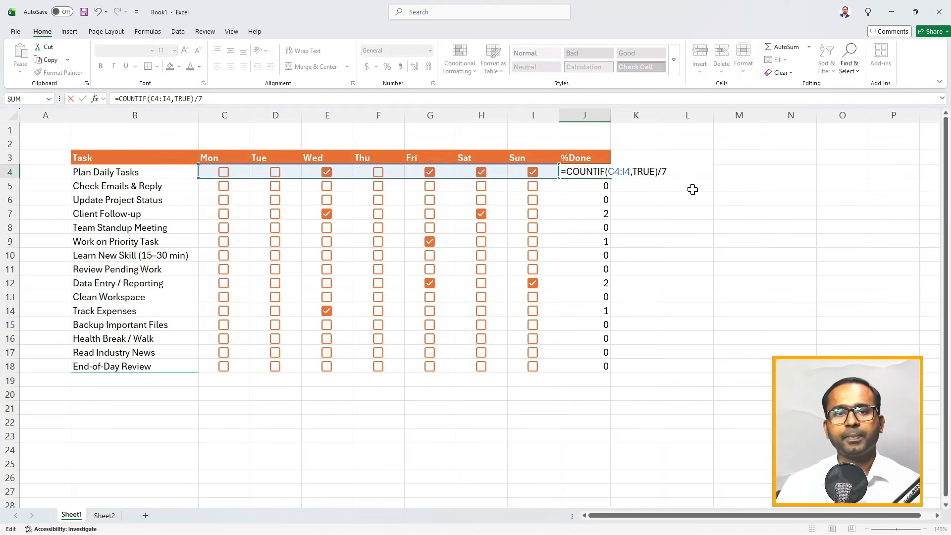
key(ctrl+Return)
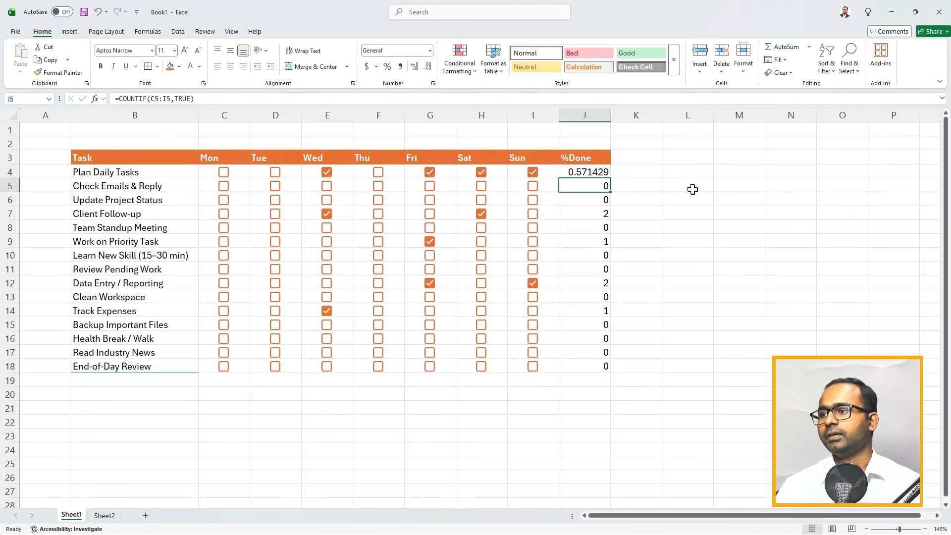
double_click(612, 179)
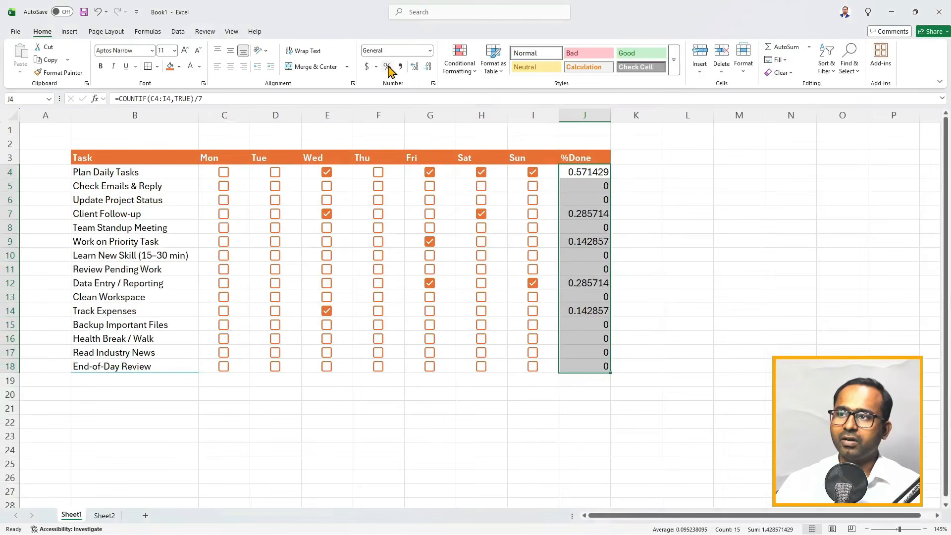
- Format the %Done values in J4:J18 as percentages
click(388, 68)
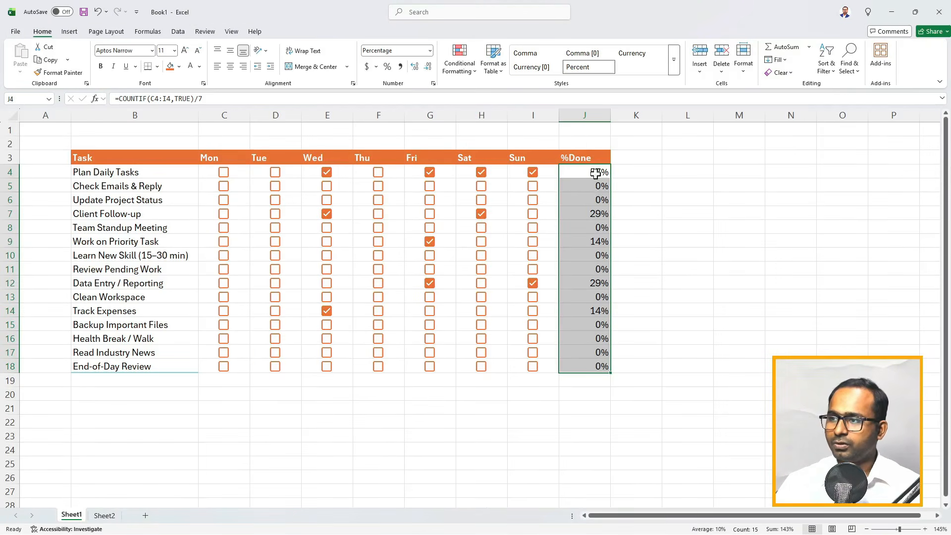
drag(598, 172, 585, 367)
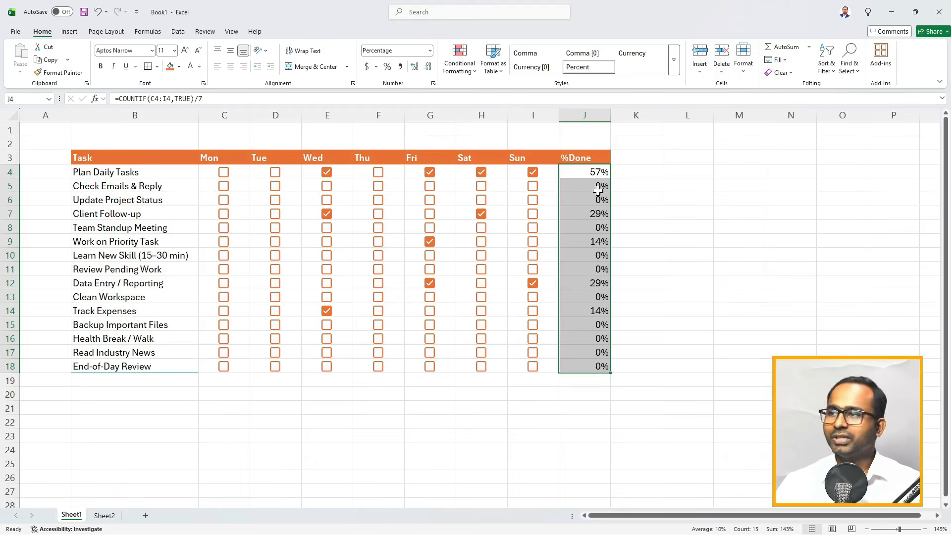
click(474, 72)
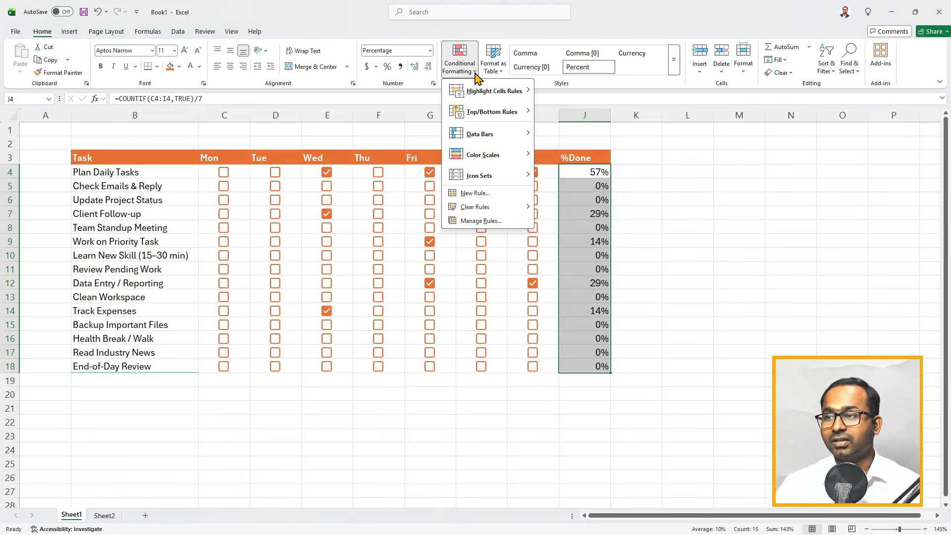
mouse_move(502, 136)
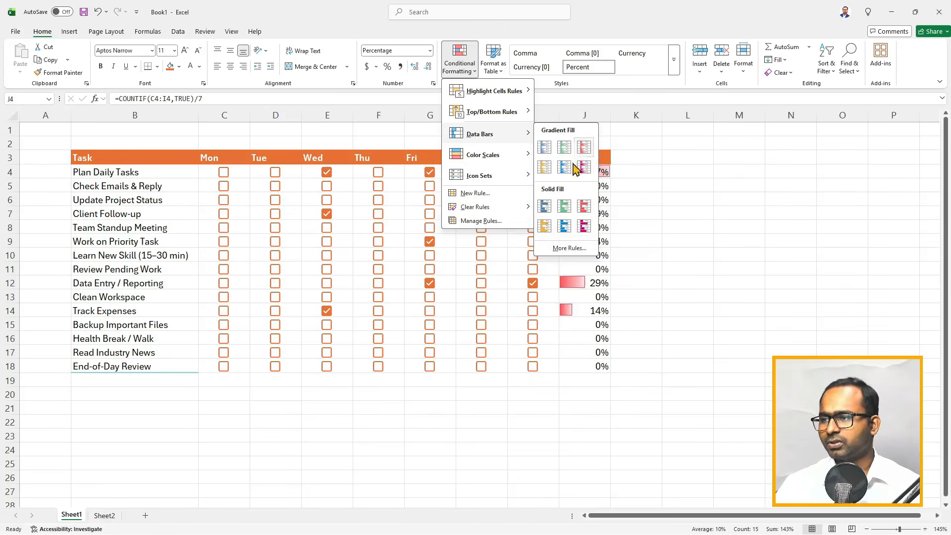
click(561, 249)
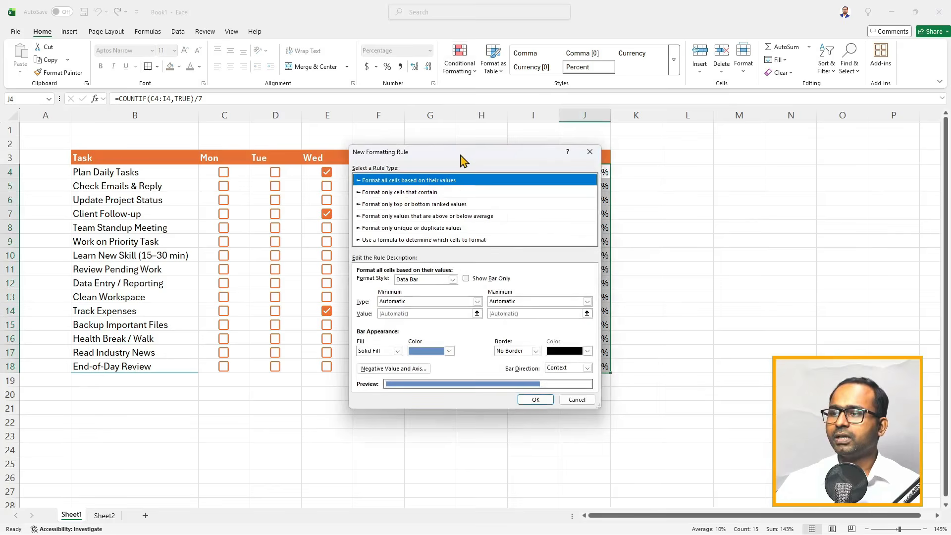
drag(466, 159, 353, 124)
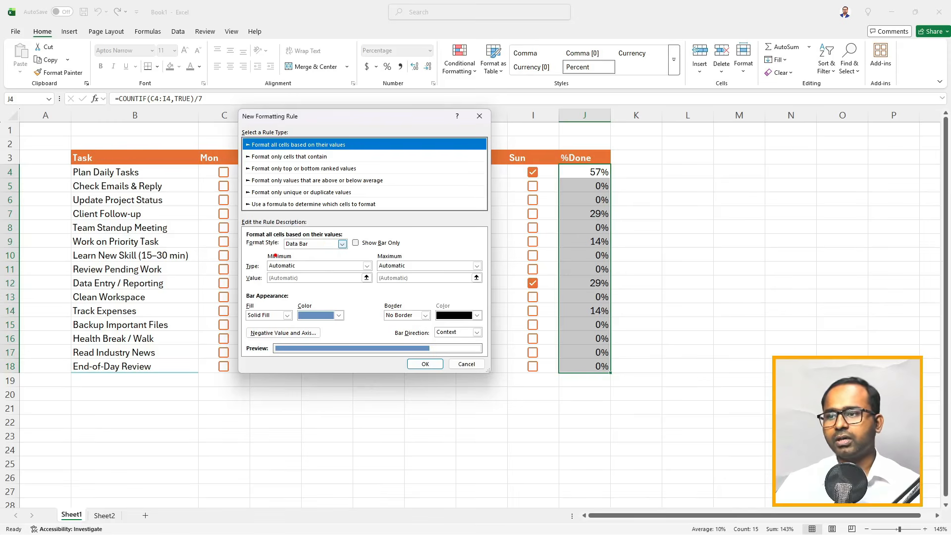
click(466, 364)
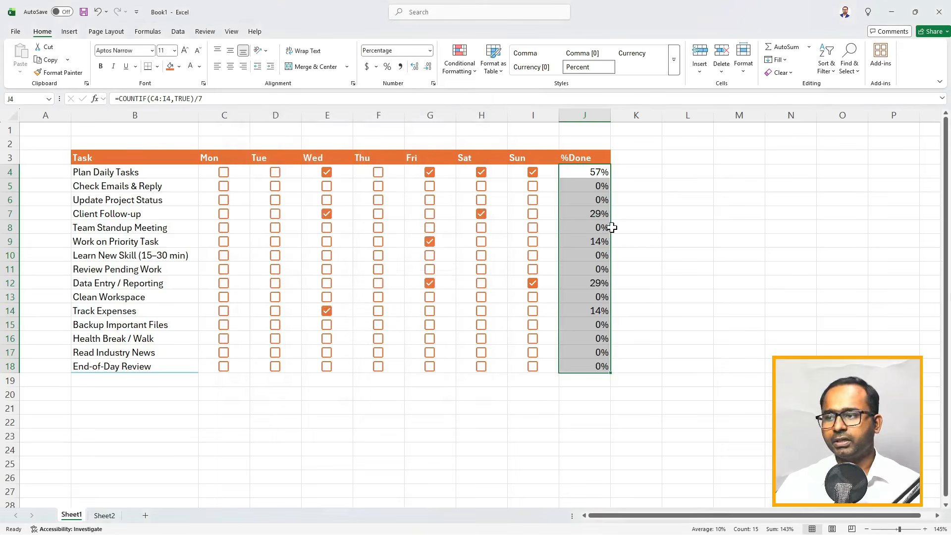
- Start a custom data bar rule for the %Done cells J4:J18 with Show Bar Only enabled
click(468, 70)
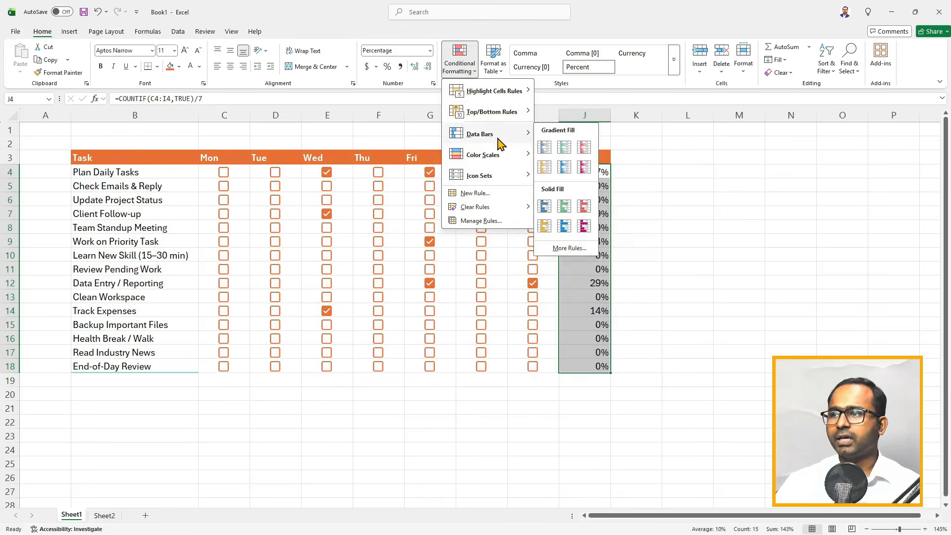
click(569, 248)
drag(371, 123, 491, 127)
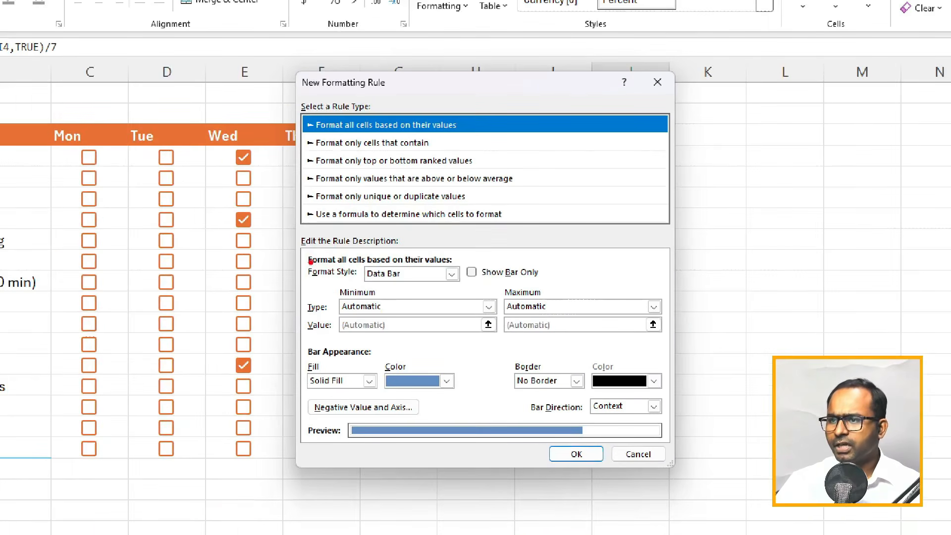
mouse_move(304, 258)
mouse_down()
mouse_move(380, 287)
mouse_move(461, 286)
mouse_move(498, 249)
mouse_move(519, 205)
mouse_up()
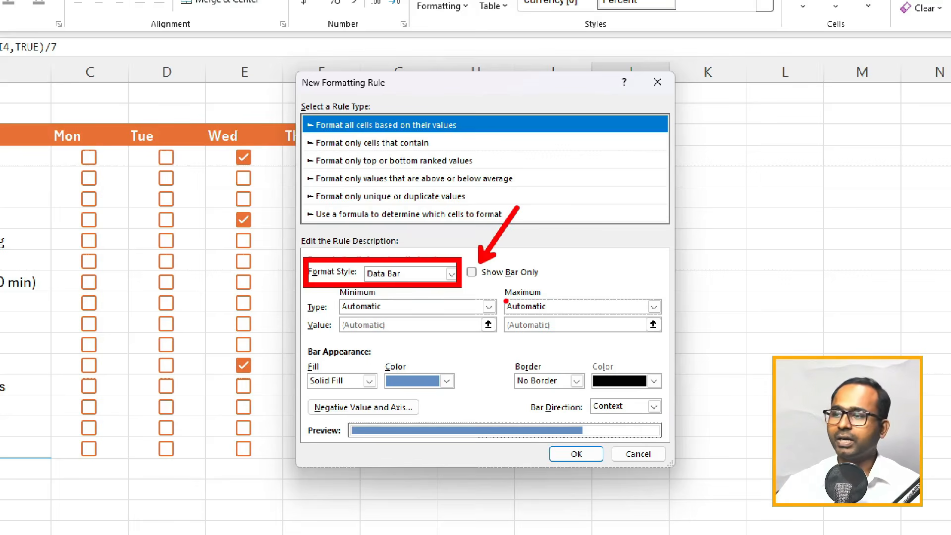
key(Escape)
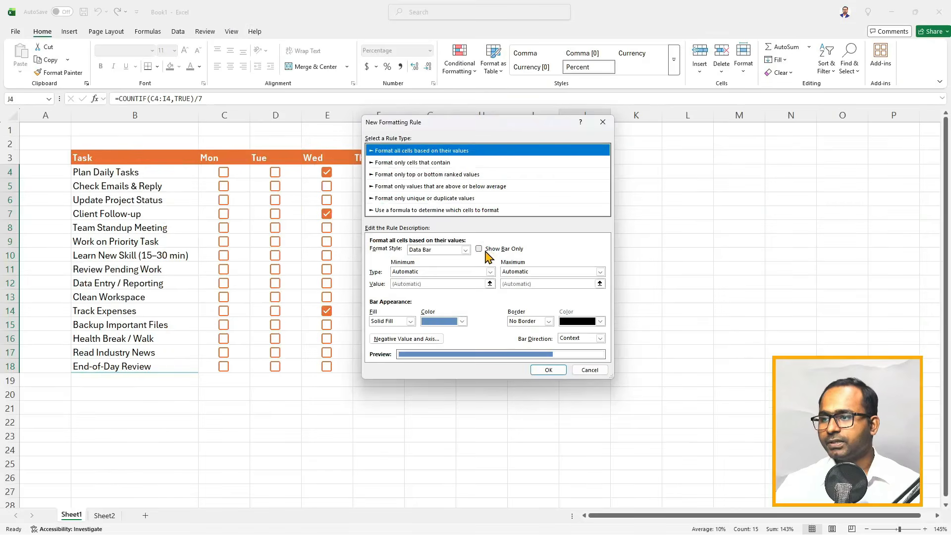
click(479, 249)
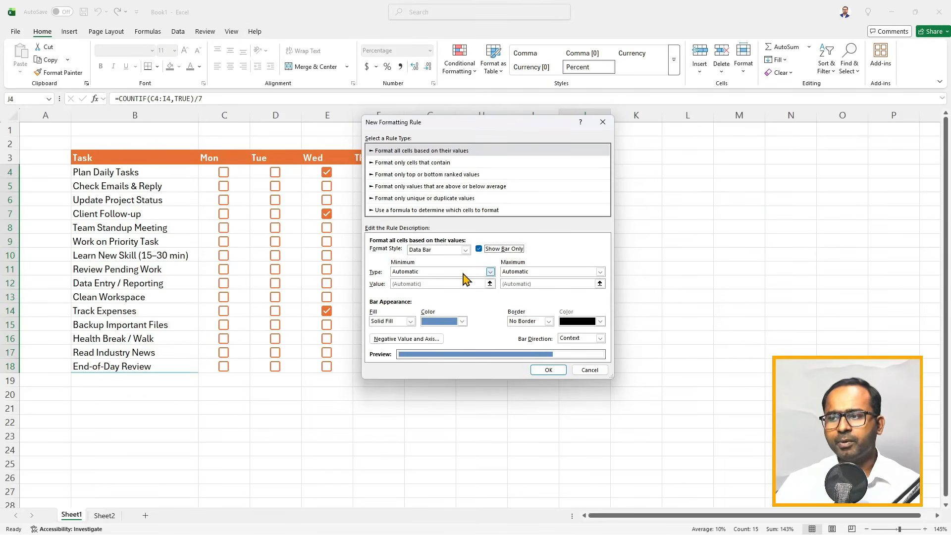
- Set the data bar maximum to the number 1, make the solid fill orange, and apply the rule
click(562, 272)
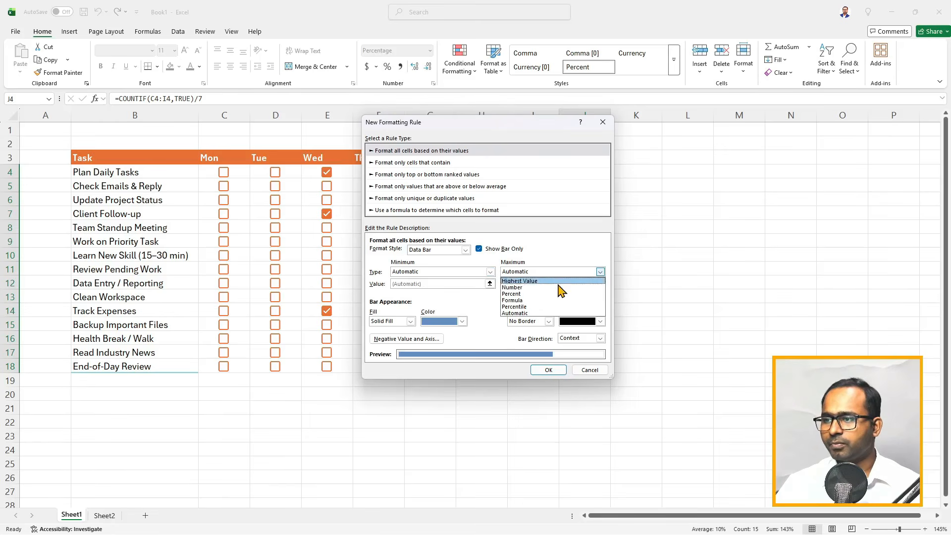
click(557, 287)
key(Tab)
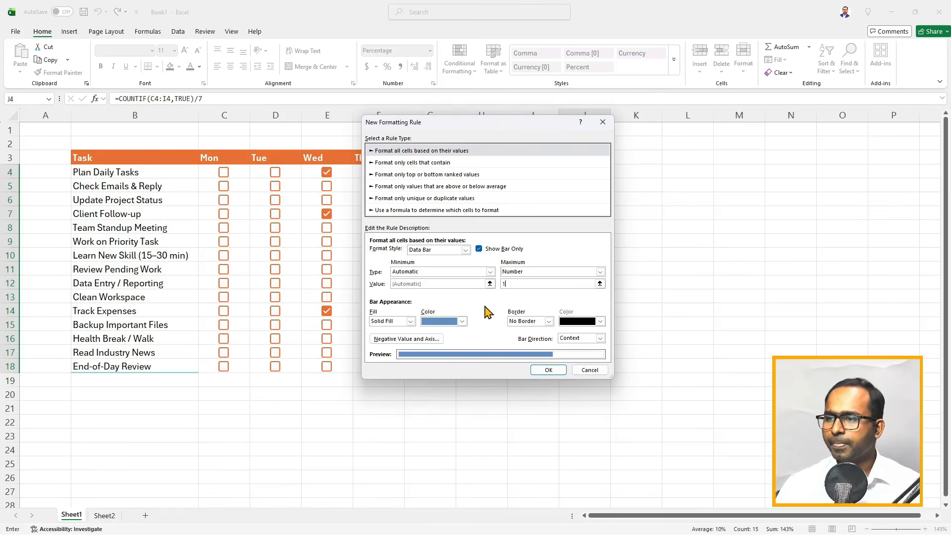
click(462, 321)
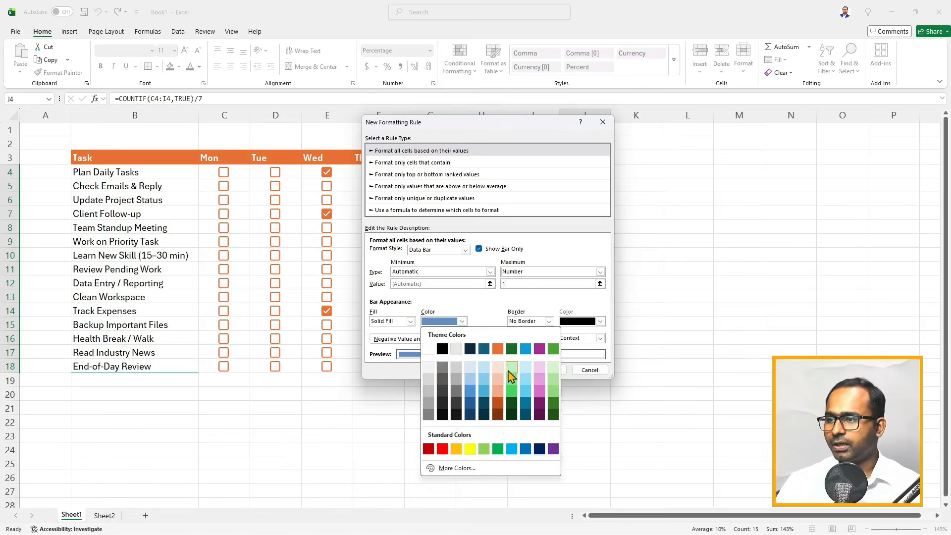
click(497, 349)
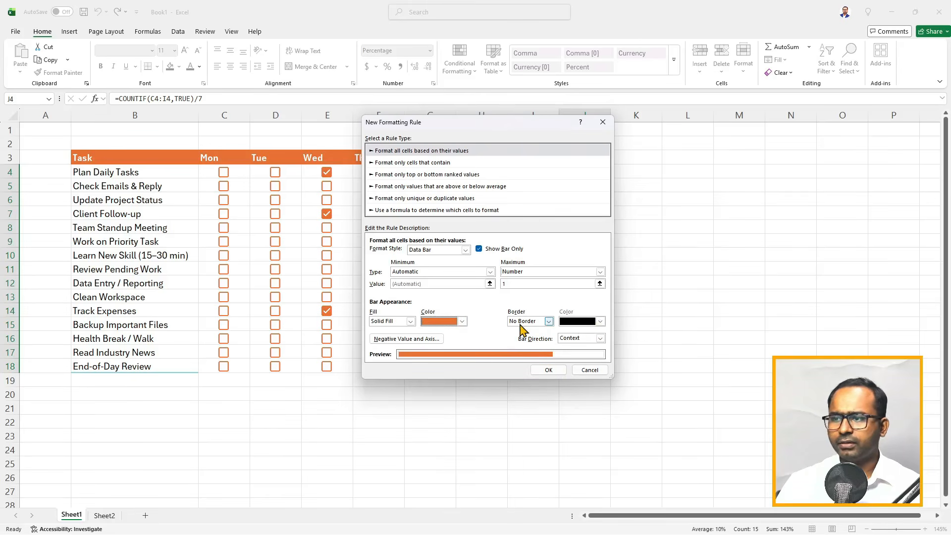
click(548, 370)
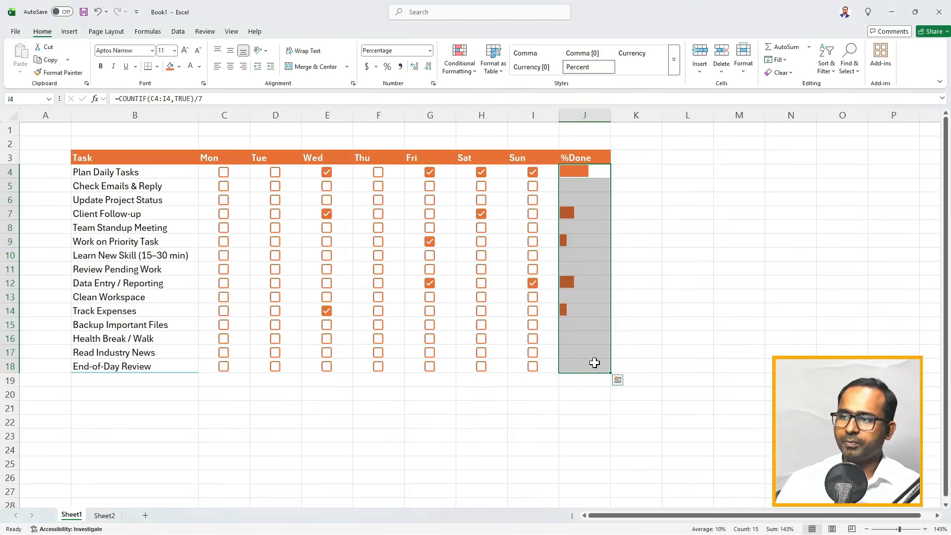
- Tick the Thu and Tue checkboxes for Plan Daily Tasks
click(595, 233)
click(591, 172)
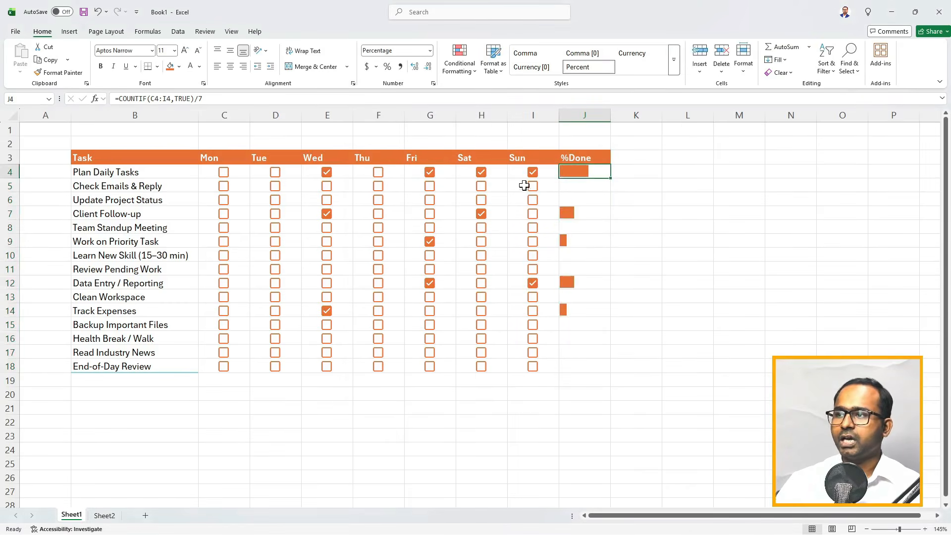
click(378, 174)
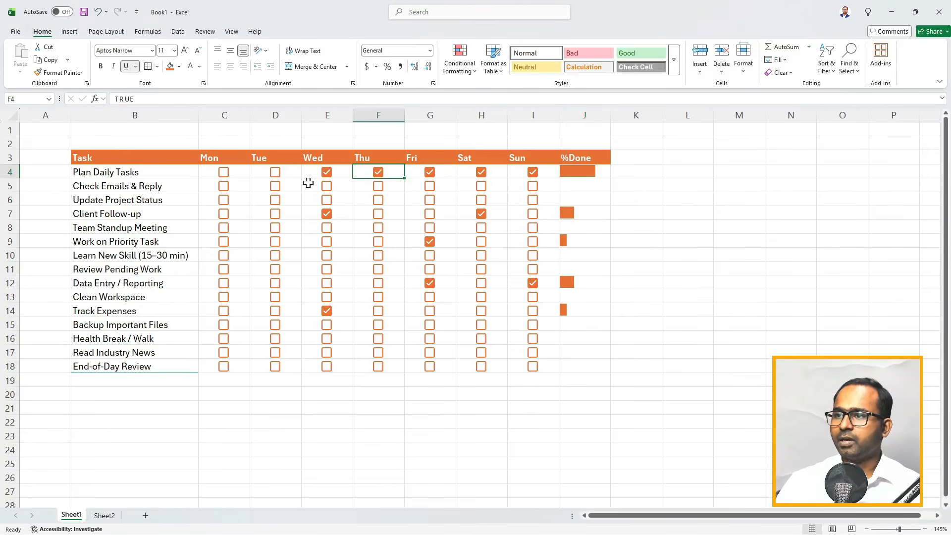
click(275, 174)
click(223, 178)
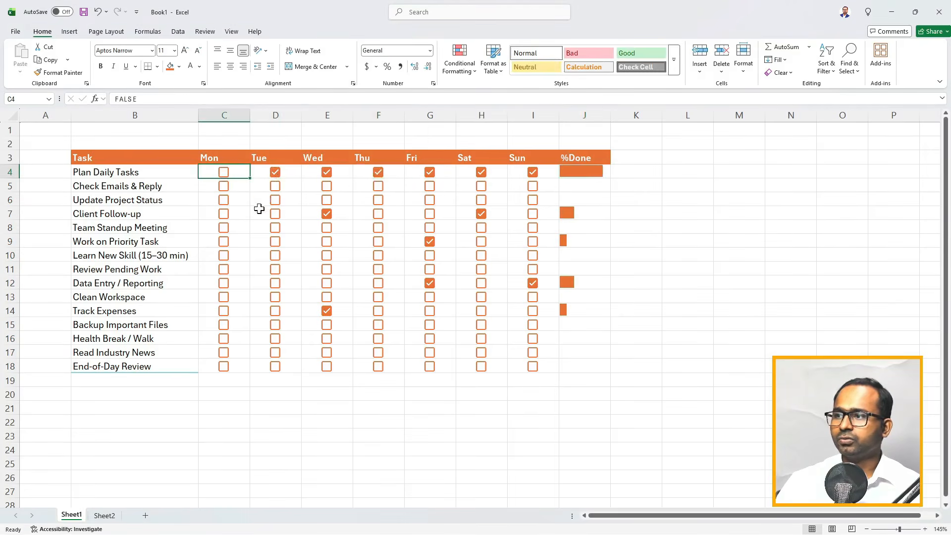
- Tick the Wed, Thu, Fri, Sat and Sun checkboxes for Check Emails & Reply
click(327, 187)
click(383, 197)
click(379, 187)
click(430, 187)
click(481, 187)
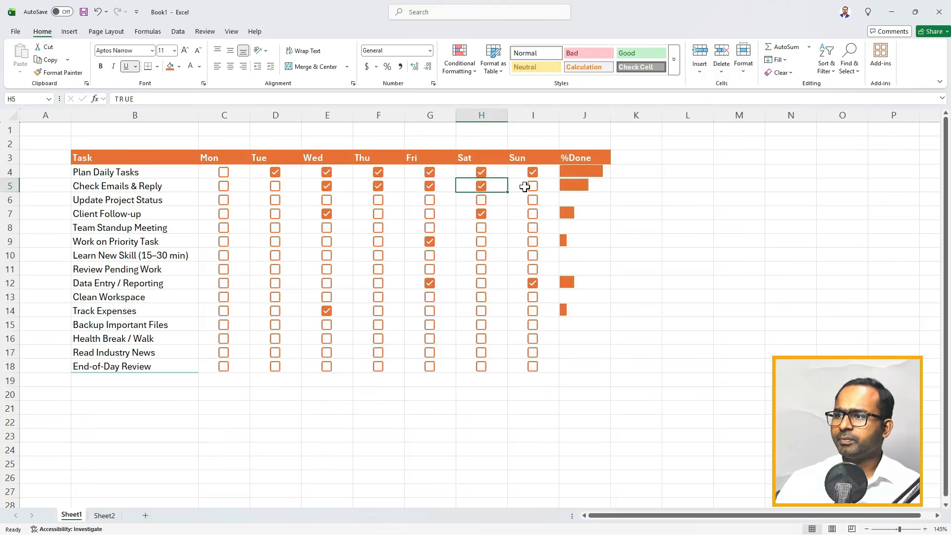
click(533, 186)
- Tick Sun and Sat for Update Project Status, Mon for Plan Daily Tasks, and Mon and Tue for Check Emails & Reply
click(533, 201)
click(480, 201)
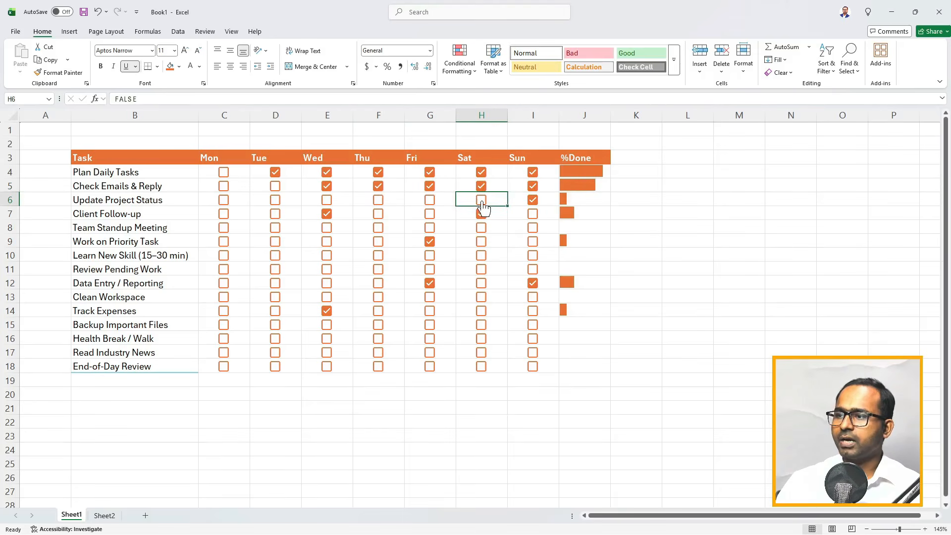
click(223, 173)
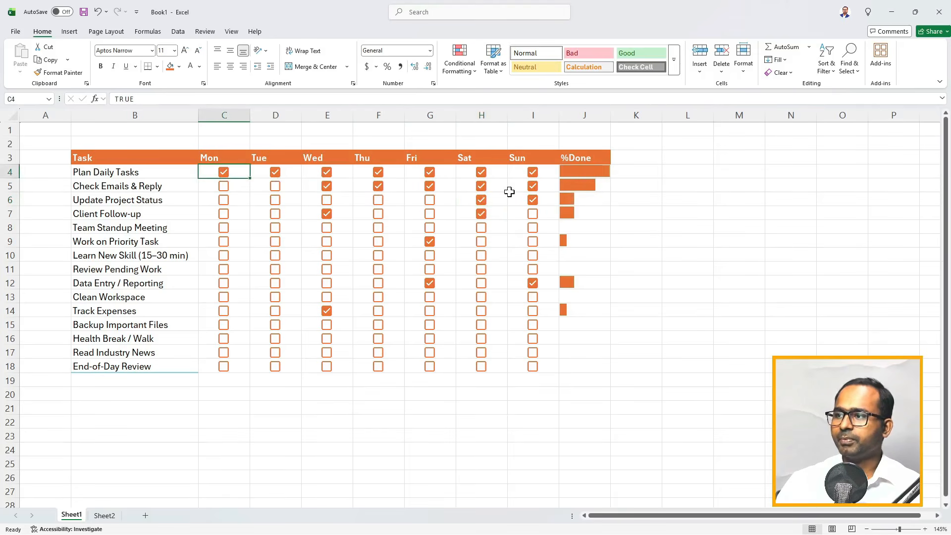
click(224, 187)
click(276, 187)
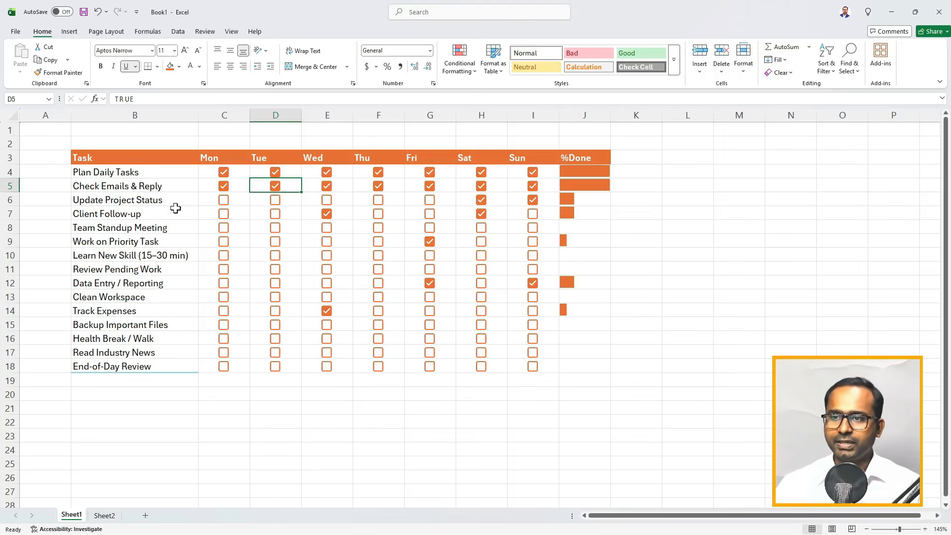
- Examine the finished Weekly Goal Tracker Dashboard in the Goal Tracker on Dashboard workbook as a layout reference
click(127, 157)
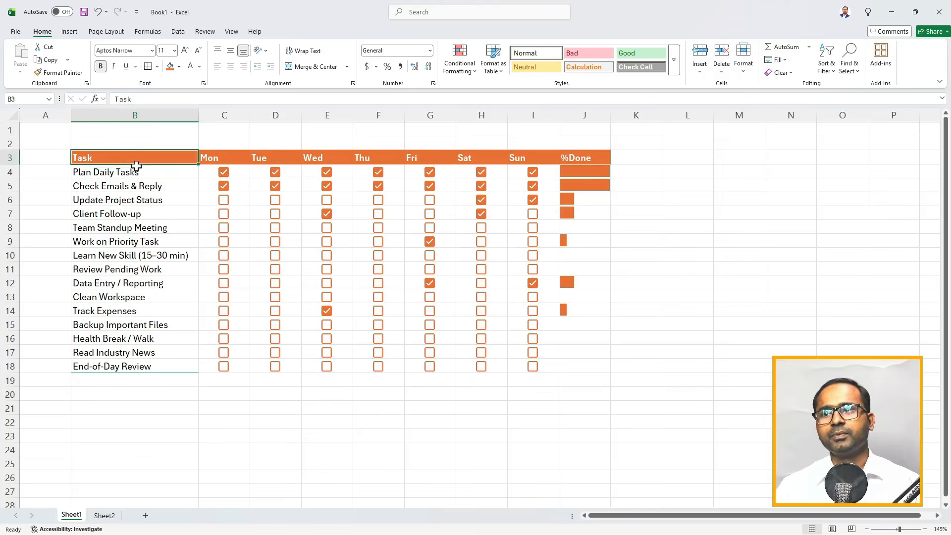
drag(136, 165, 565, 367)
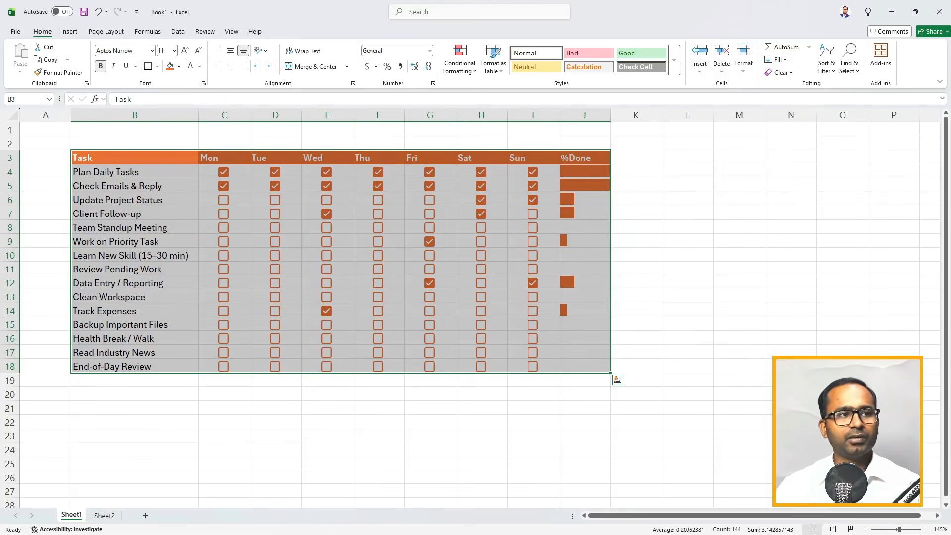
key(ctrl+1)
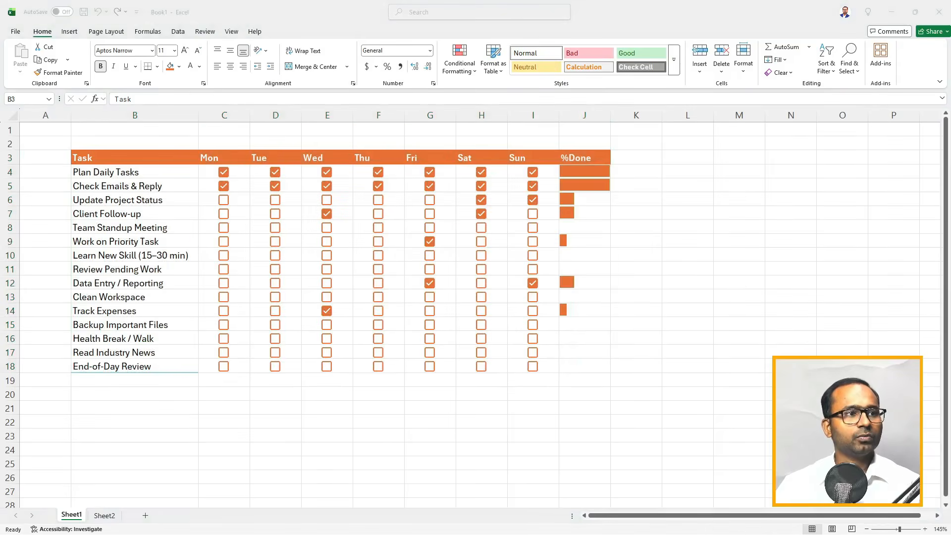
drag(0, 44, 681, 66)
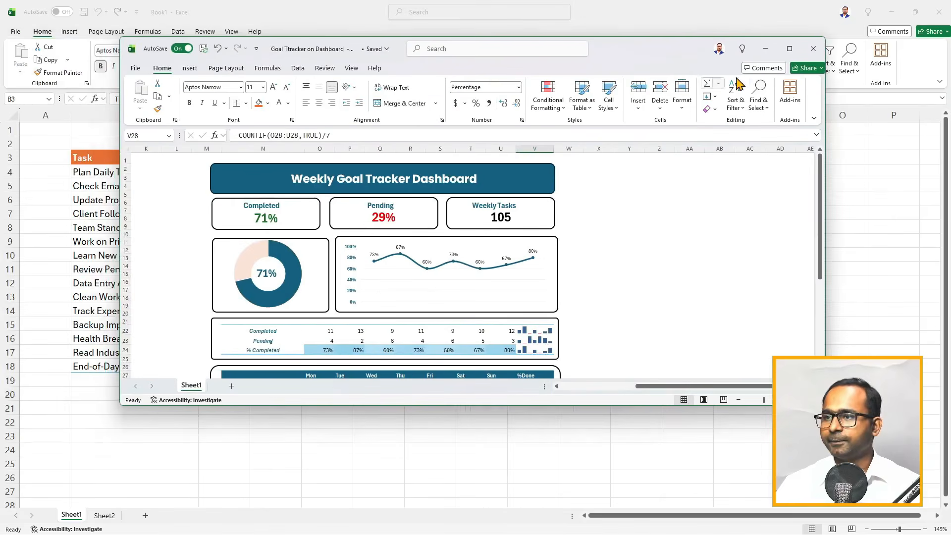
click(789, 49)
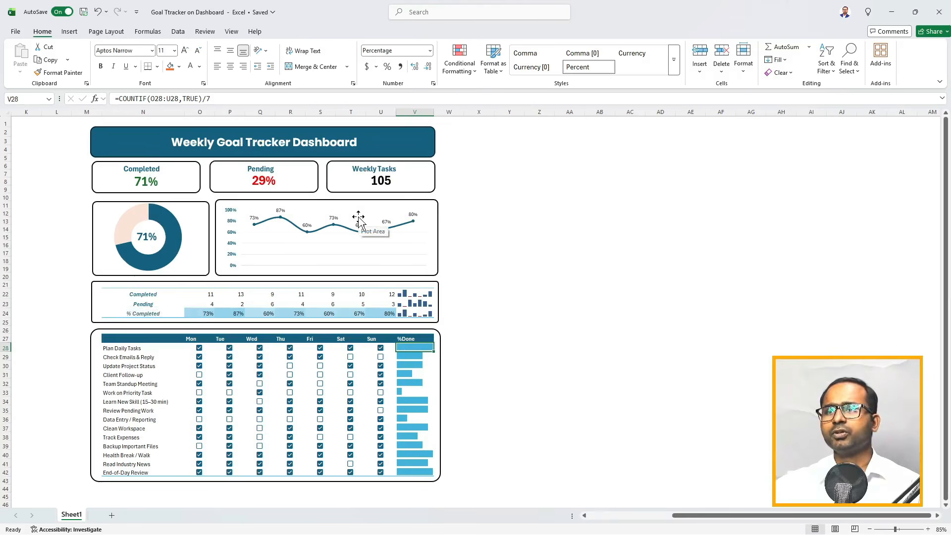
drag(711, 15, 476, 0)
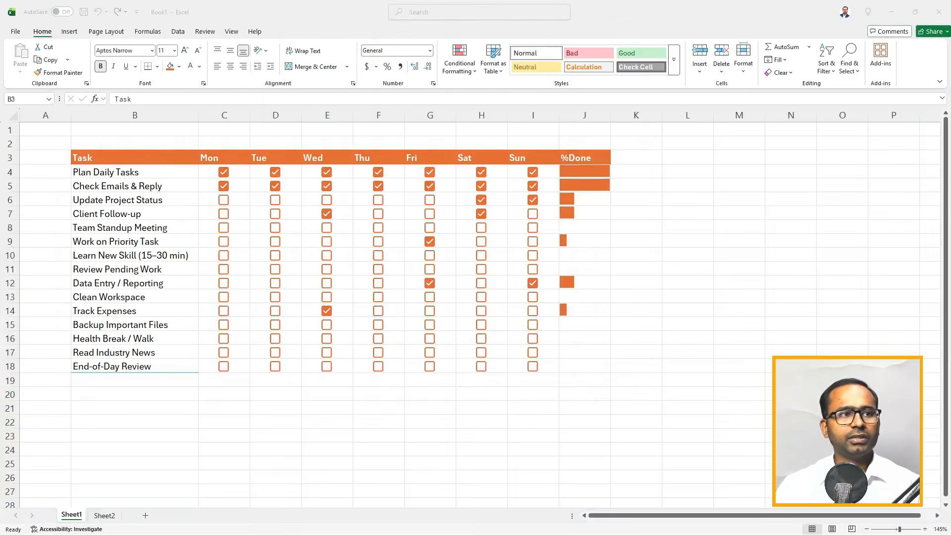
- Move the whole tracker table B3:J18 in Book1 down the sheet so that it starts at B57
click(224, 142)
scroll(243, 223, down, 2)
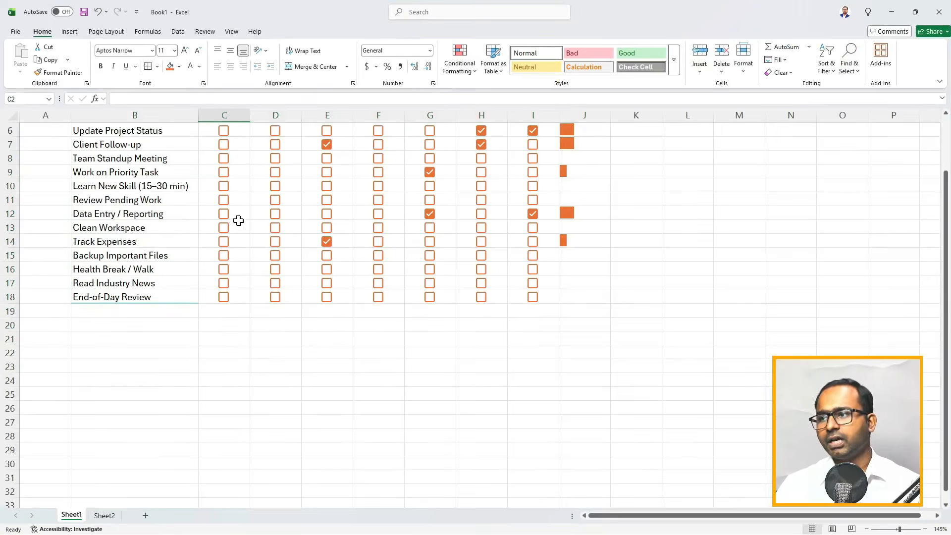
scroll(208, 225, up, 2)
drag(133, 155, 574, 360)
key(ctrl+x)
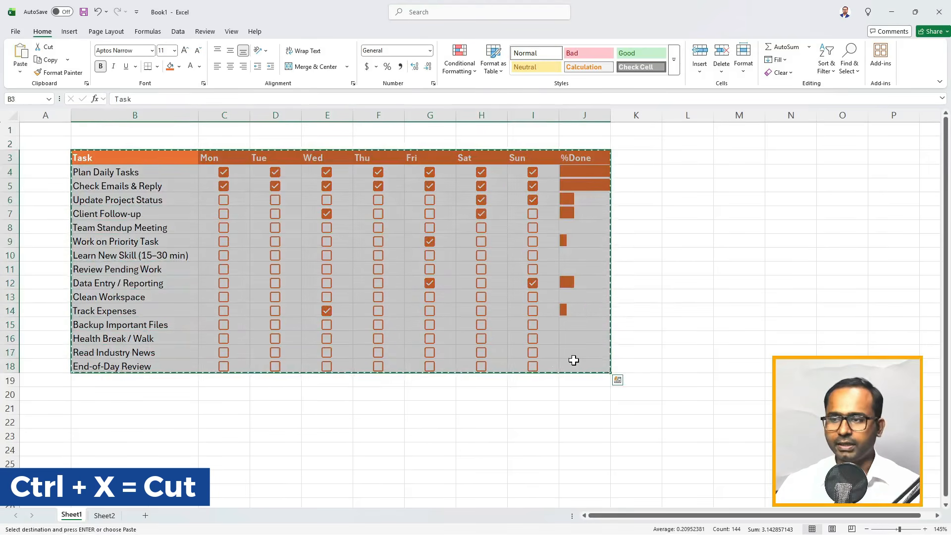
scroll(223, 272, down, 12)
click(143, 374)
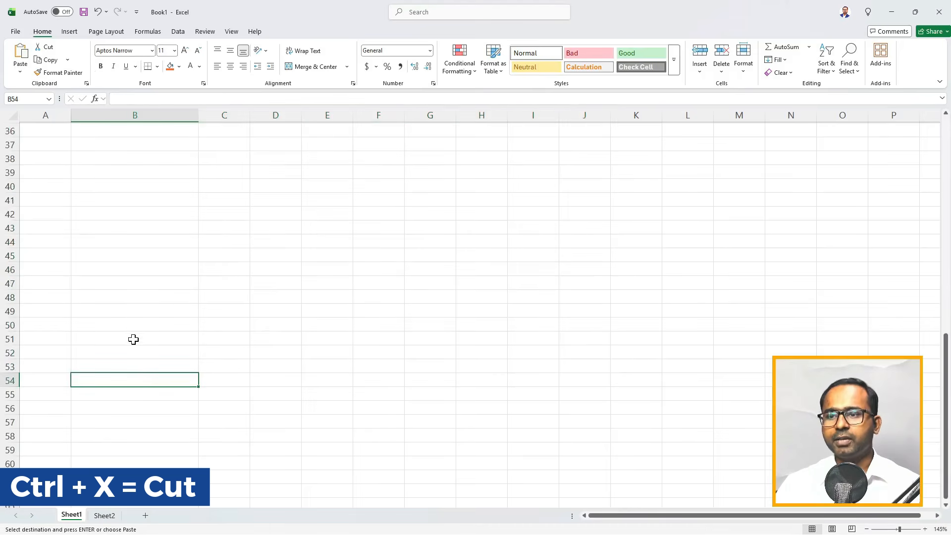
scroll(131, 342, down, 2)
click(129, 349)
key(ctrl+v)
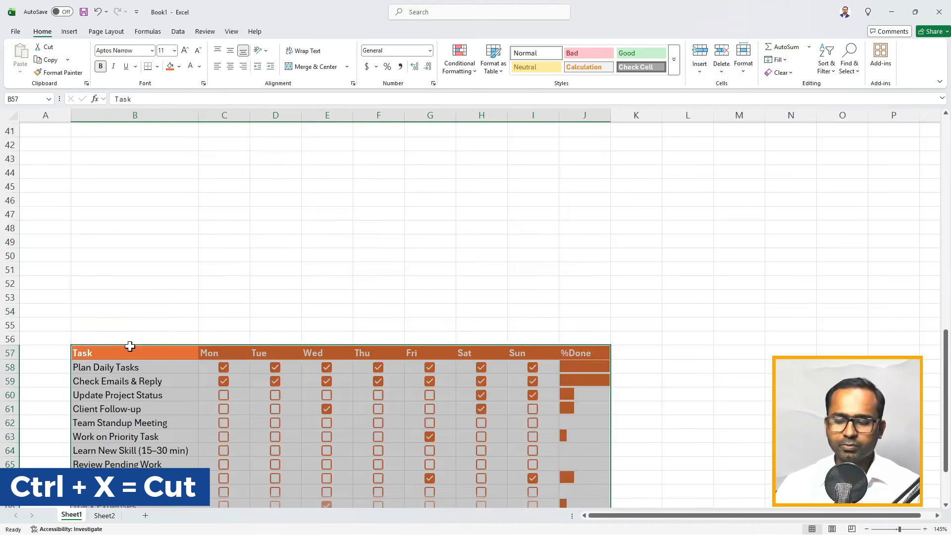
- Draw a rounded rectangle banner about 0.6" high and 7.85" wide across columns B to J in rows 2 to 4
scroll(176, 288, up, 13)
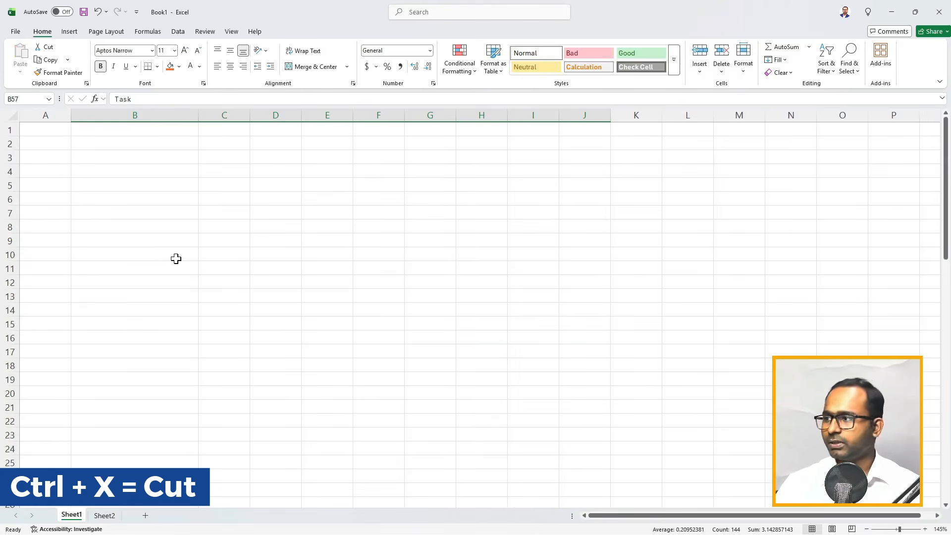
scroll(181, 225, down, 3)
scroll(182, 225, down, 2)
scroll(182, 225, up, 1)
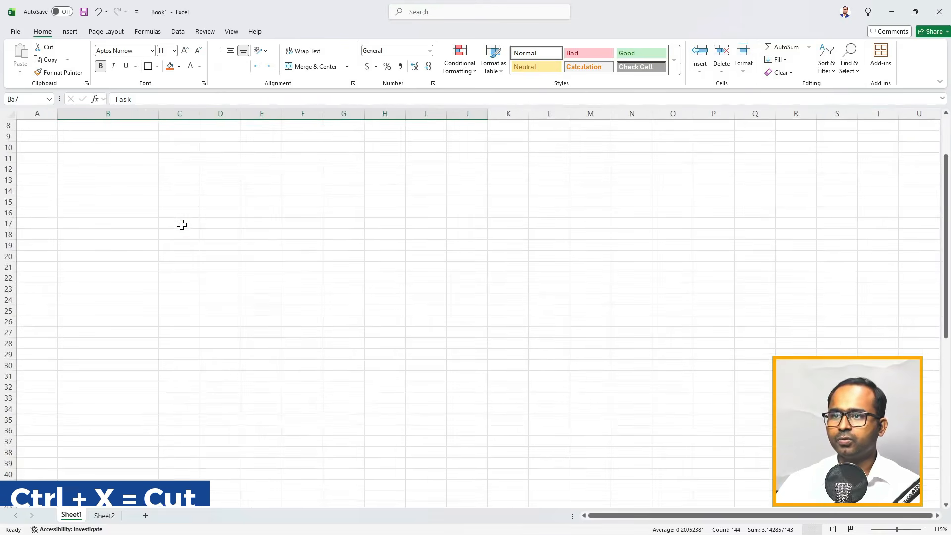
scroll(274, 215, down, 10)
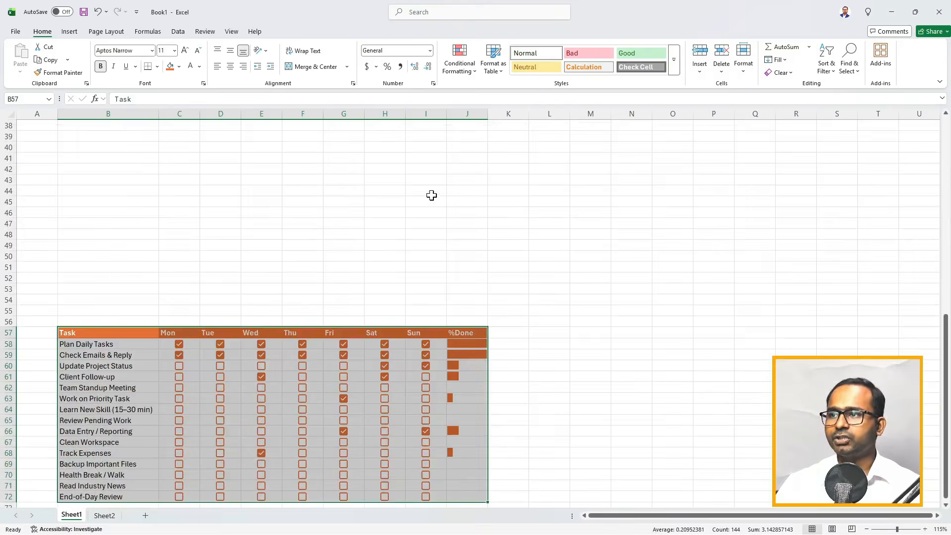
scroll(432, 196, up, 12)
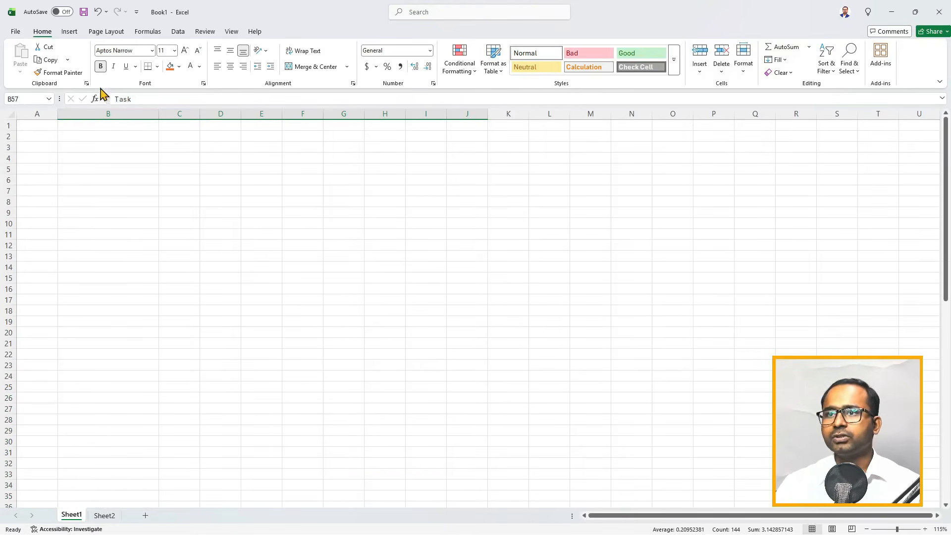
click(69, 32)
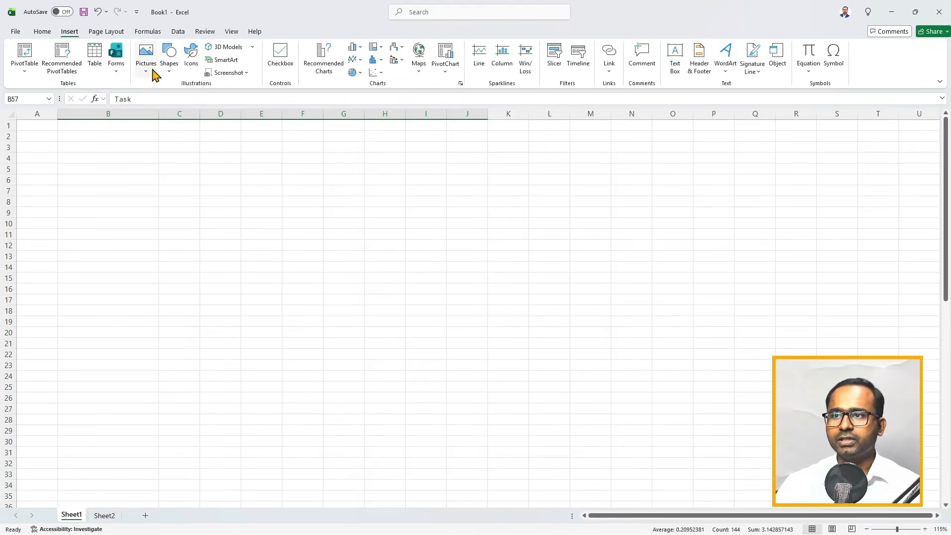
click(168, 67)
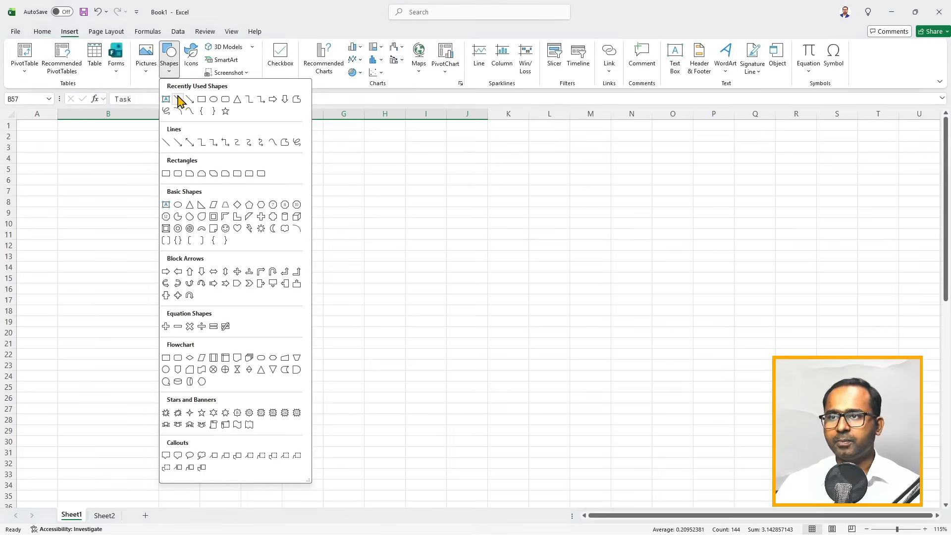
click(214, 101)
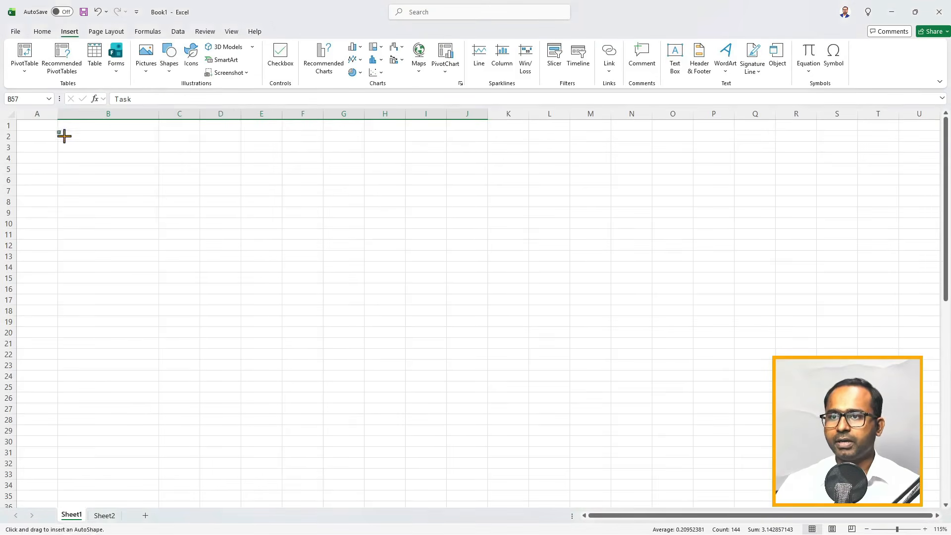
drag(64, 135, 487, 164)
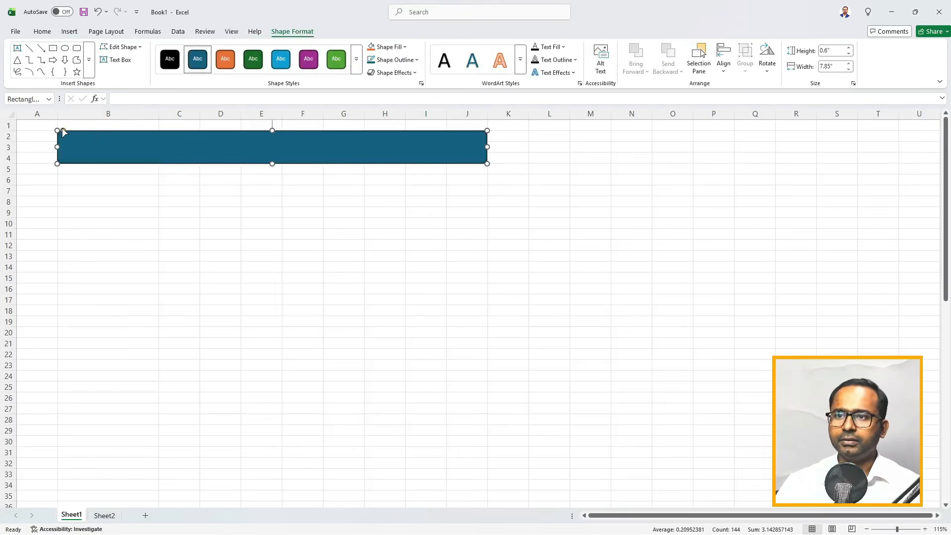
- Tighten the banner's corner rounding, apply the solid orange shape style, and give it the text Weekly Goal Tracker Dashboard
drag(63, 130, 59, 127)
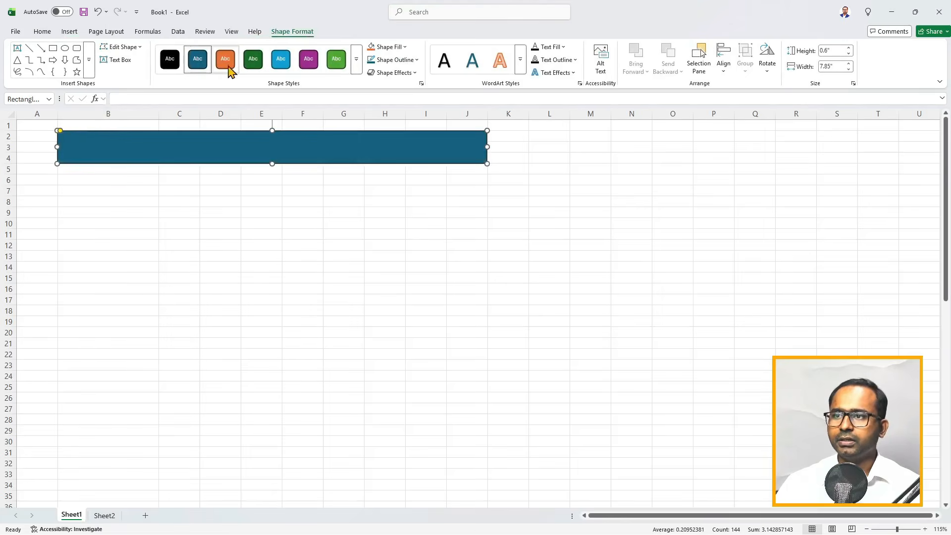
click(227, 65)
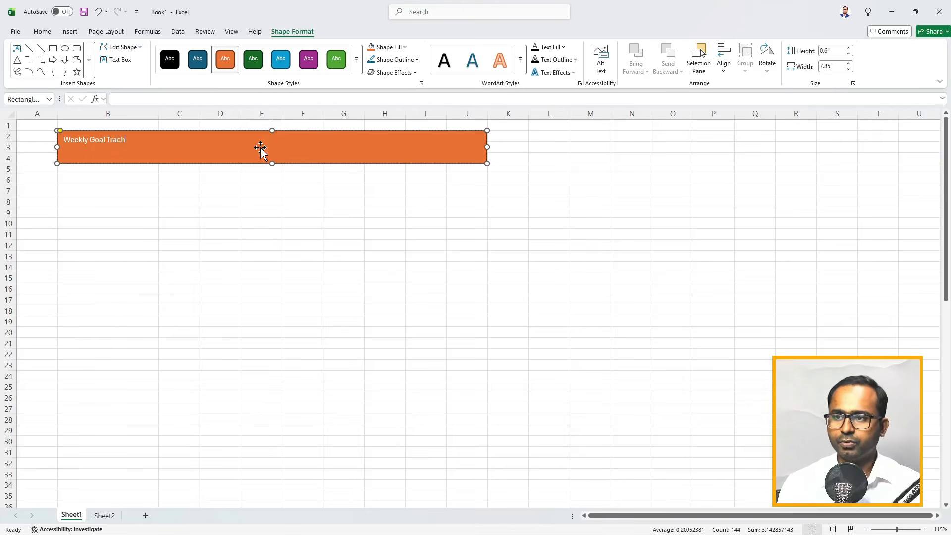
text(rd)
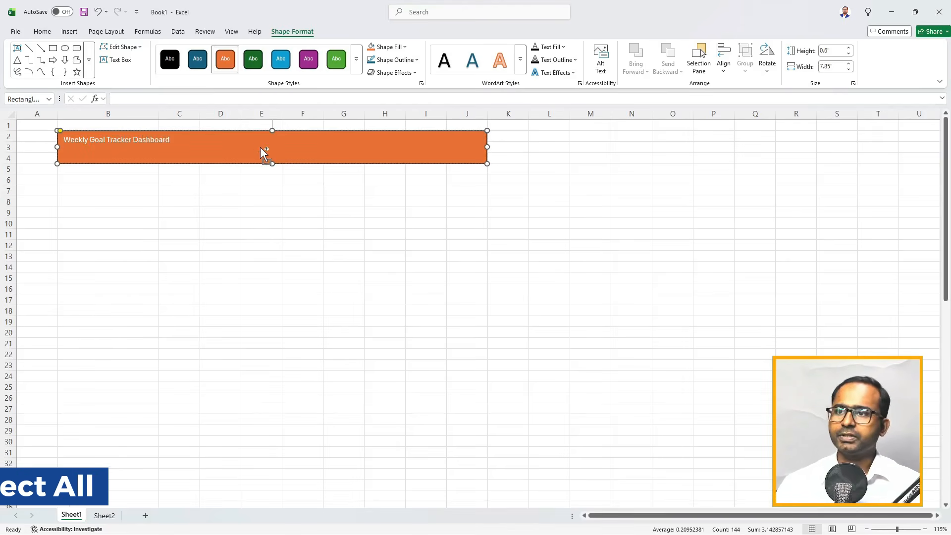
- Centre the banner title horizontally and vertically and make it bold
key(ctrl+a)
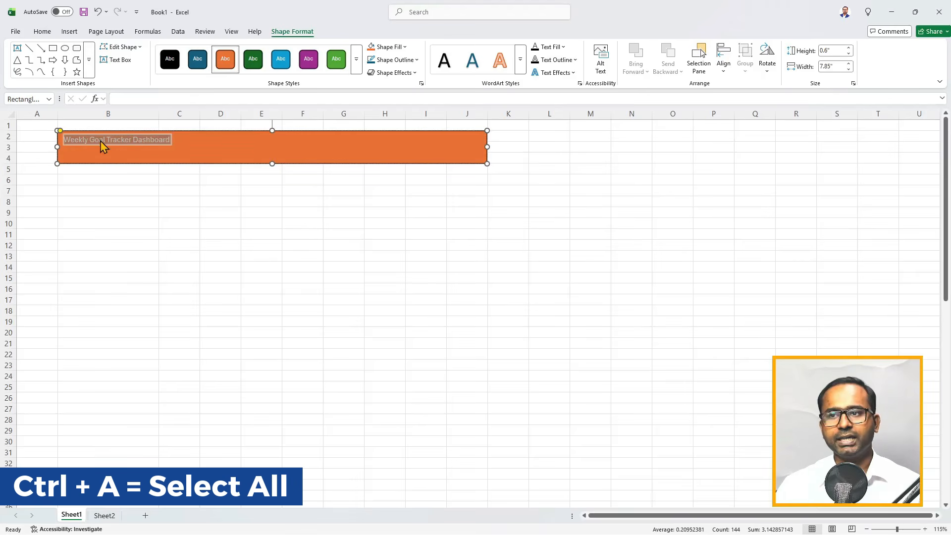
click(44, 33)
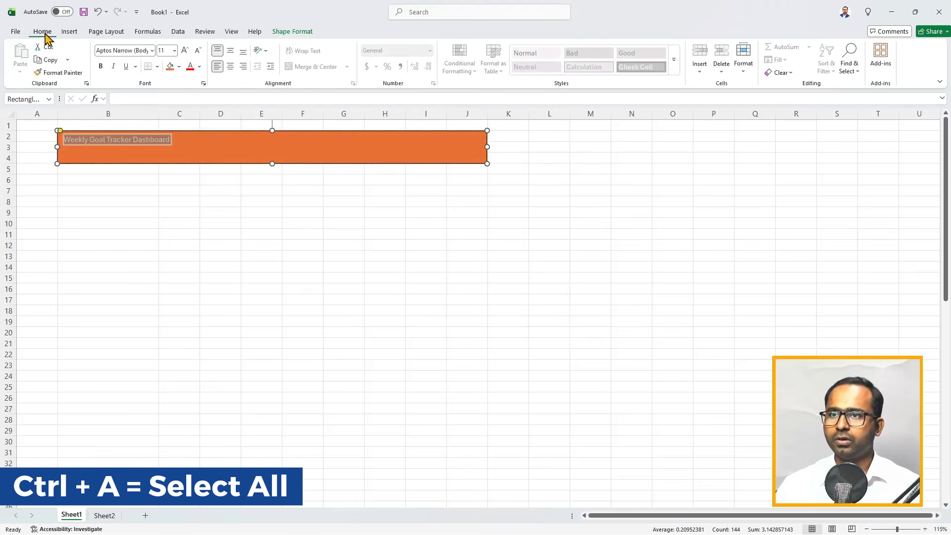
click(231, 66)
click(230, 50)
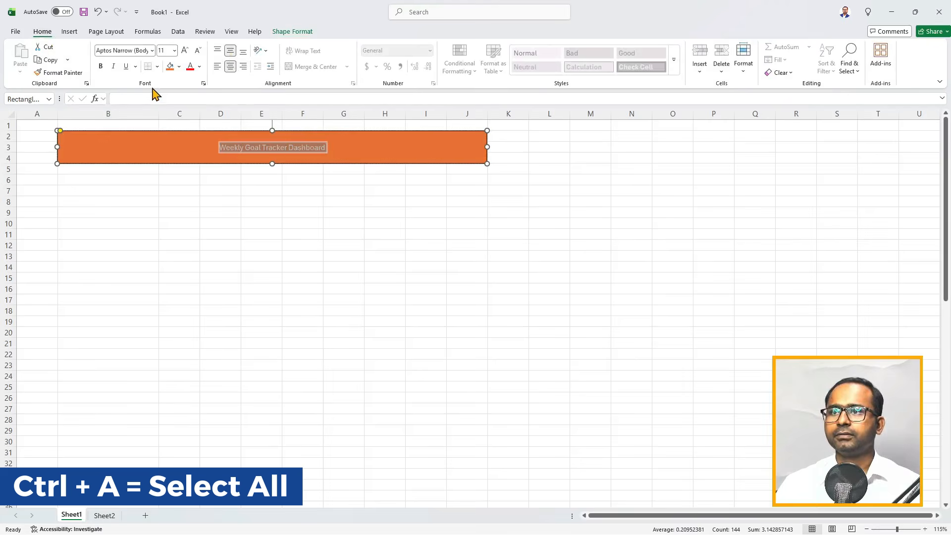
click(101, 66)
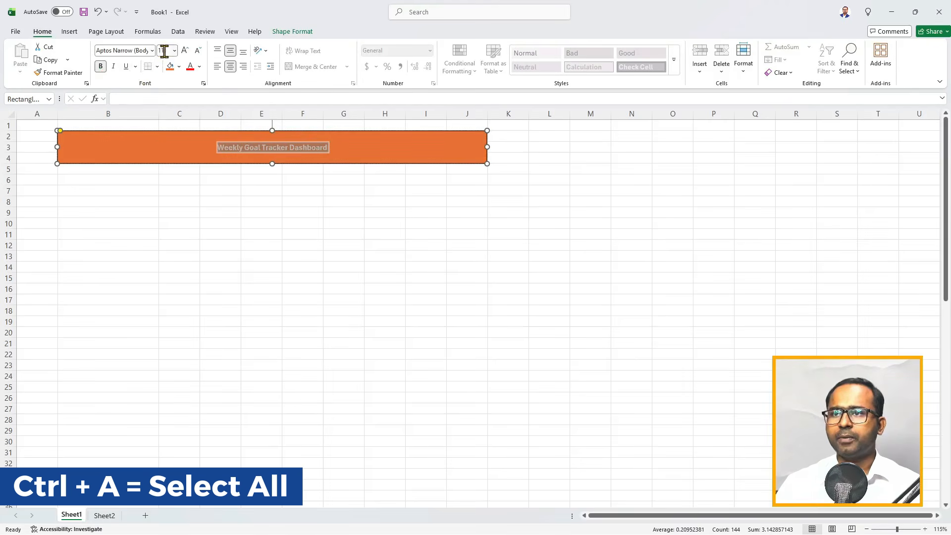
- Enlarge the banner title's font to 28 points
click(185, 50)
click(185, 50)
click(185, 50)
click(185, 50)
click(185, 50)
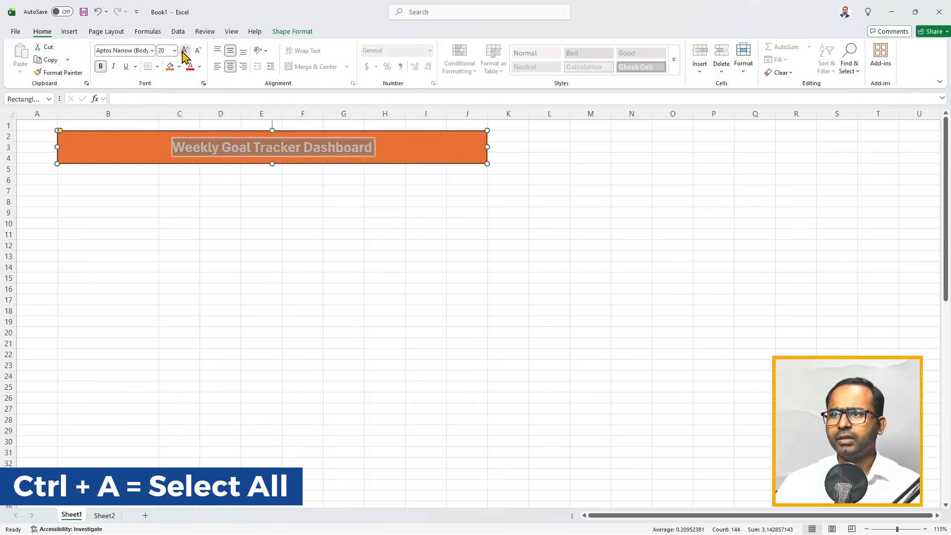
click(184, 50)
click(185, 50)
click(220, 231)
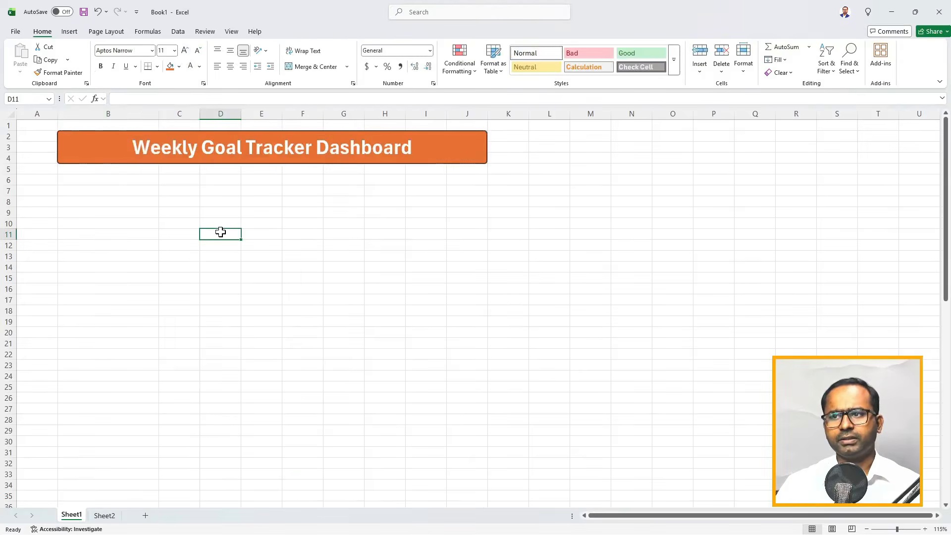
- Remove the outline from the orange title banner
click(460, 152)
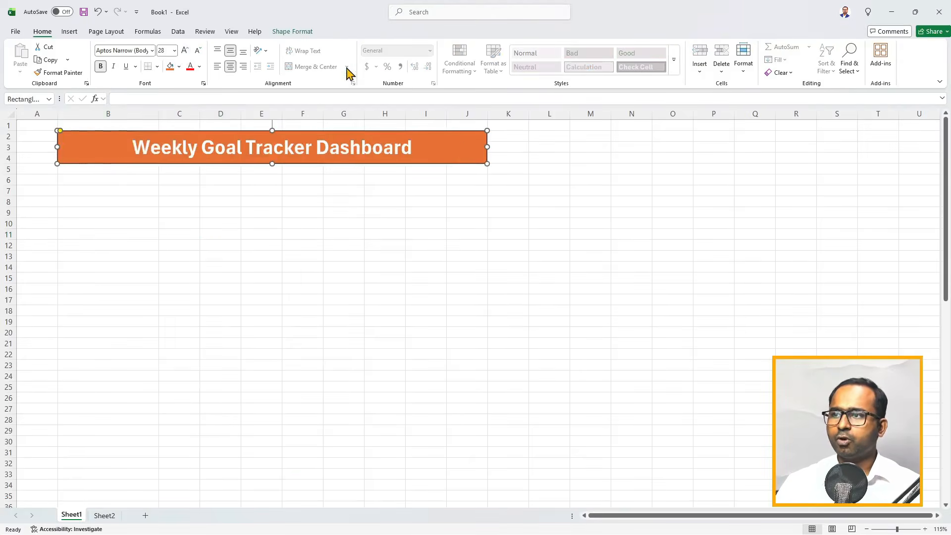
click(292, 35)
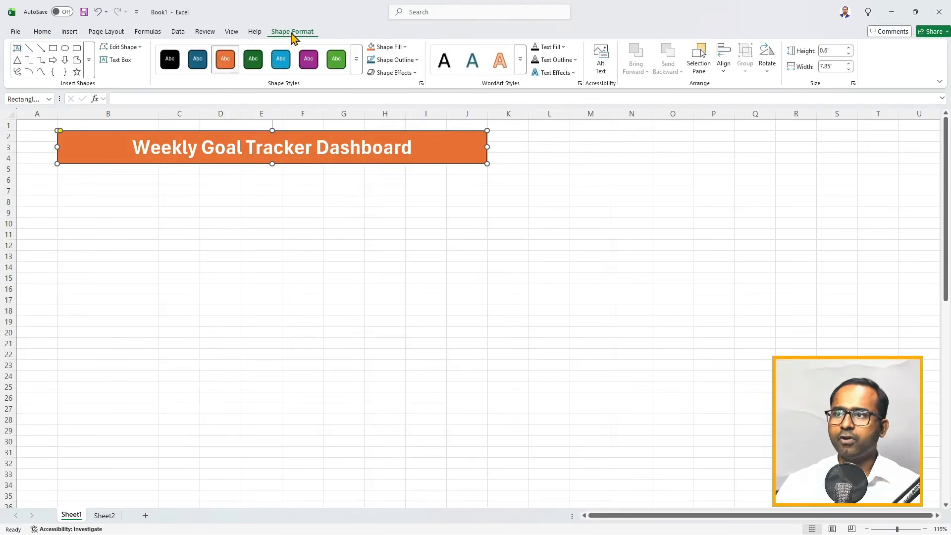
click(415, 62)
click(393, 245)
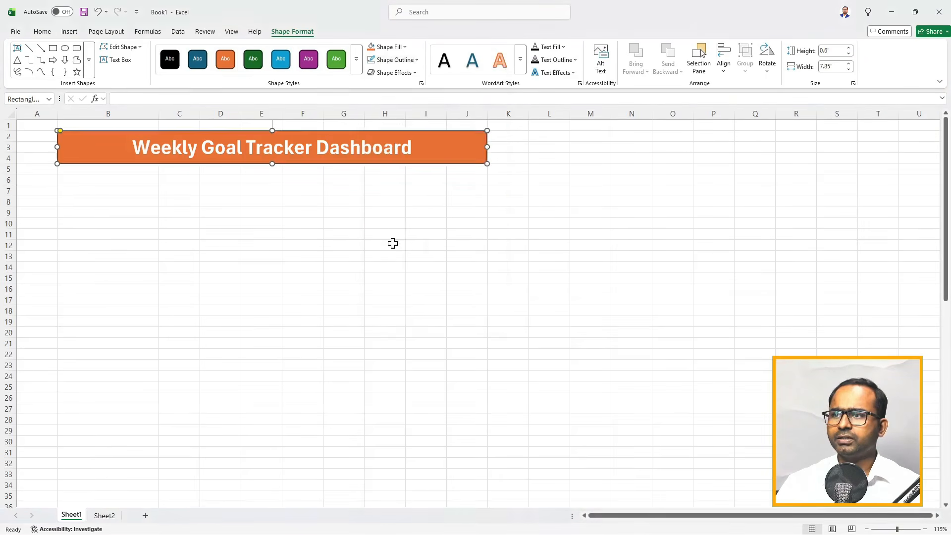
click(331, 212)
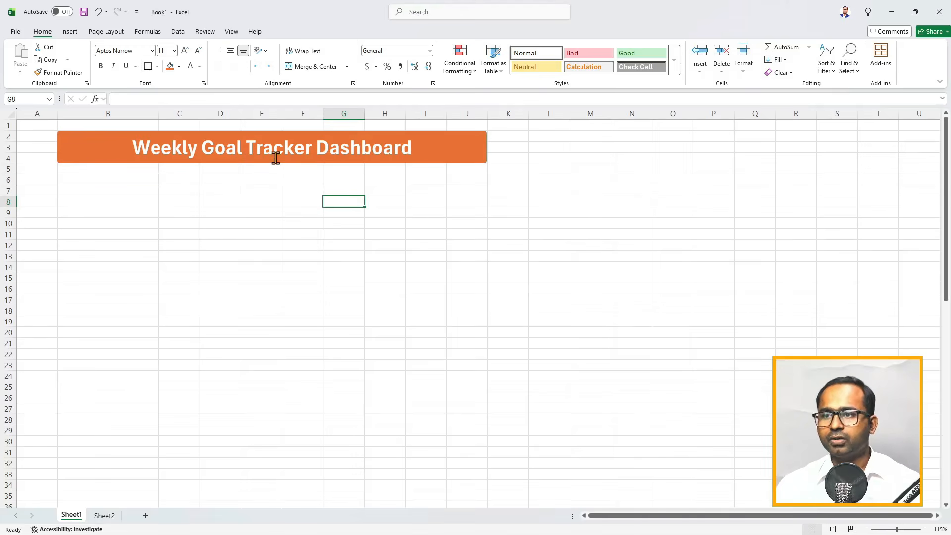
- Draw a rounded rectangle card about 0.59" high and 2.58" wide over B6:C8, and place two copies in a row beside it
click(70, 31)
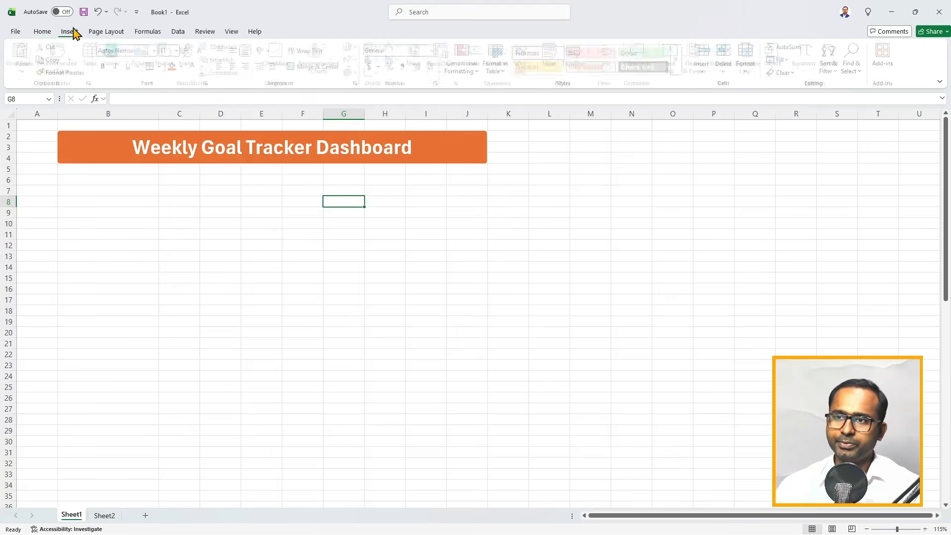
click(169, 57)
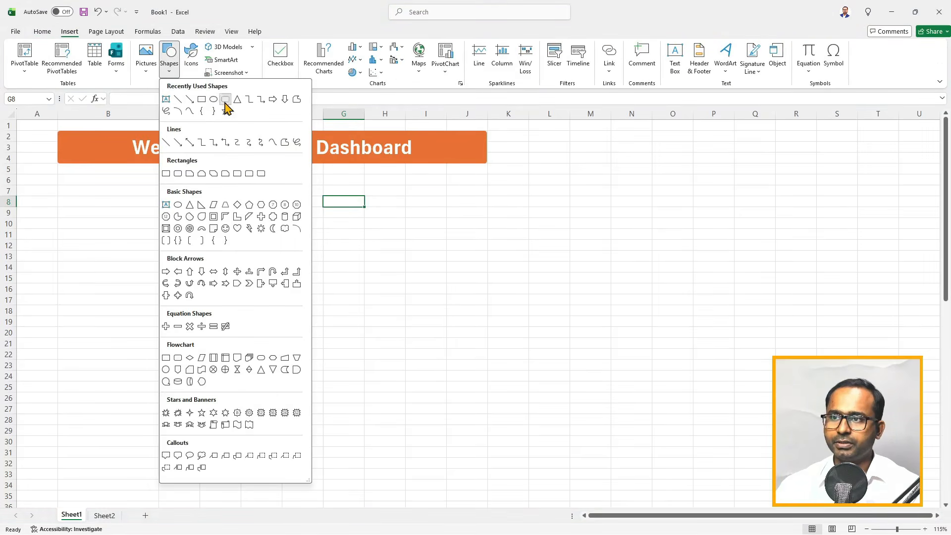
click(227, 99)
drag(64, 177, 200, 206)
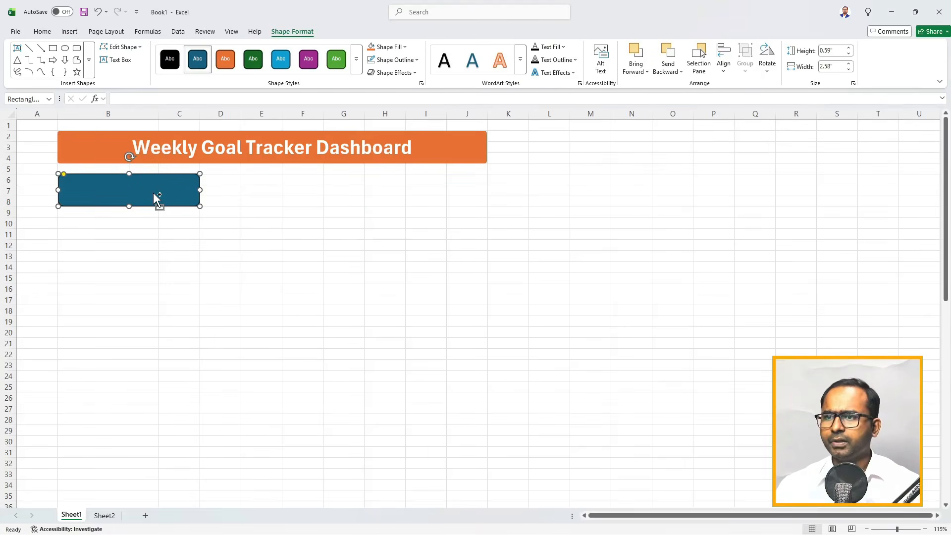
drag(153, 192, 414, 192)
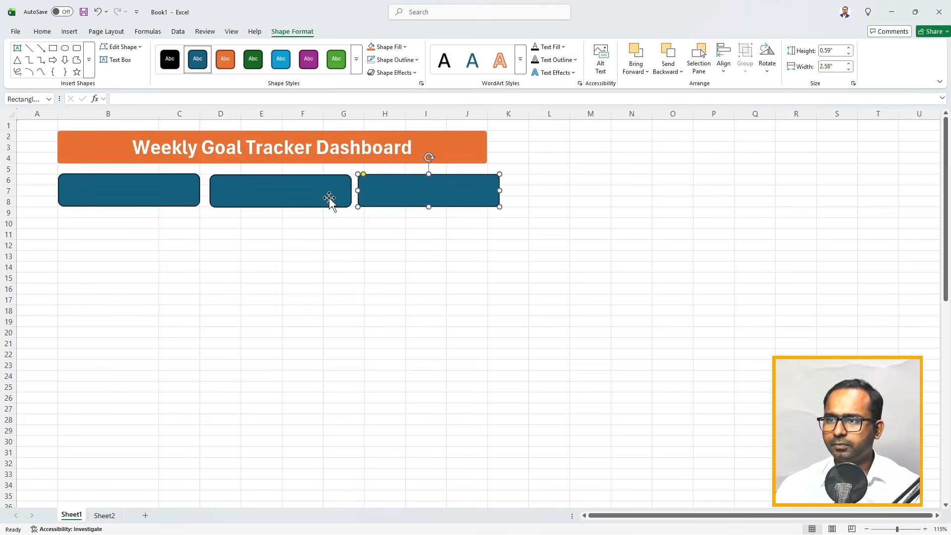
drag(316, 196, 318, 195)
- Narrow all three cards together to about 2.33" wide so the row ends at the banner's edge
click(409, 204)
shift+click(310, 203)
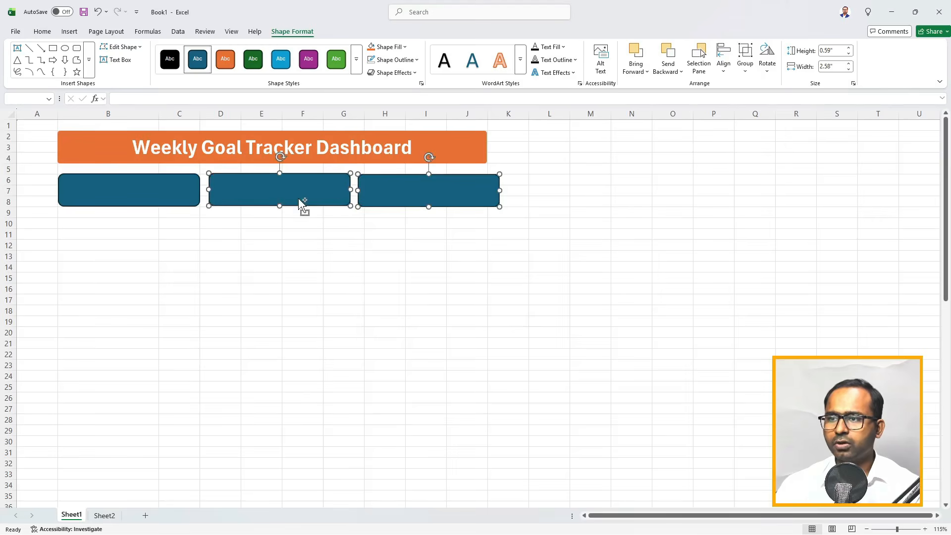
shift+click(166, 194)
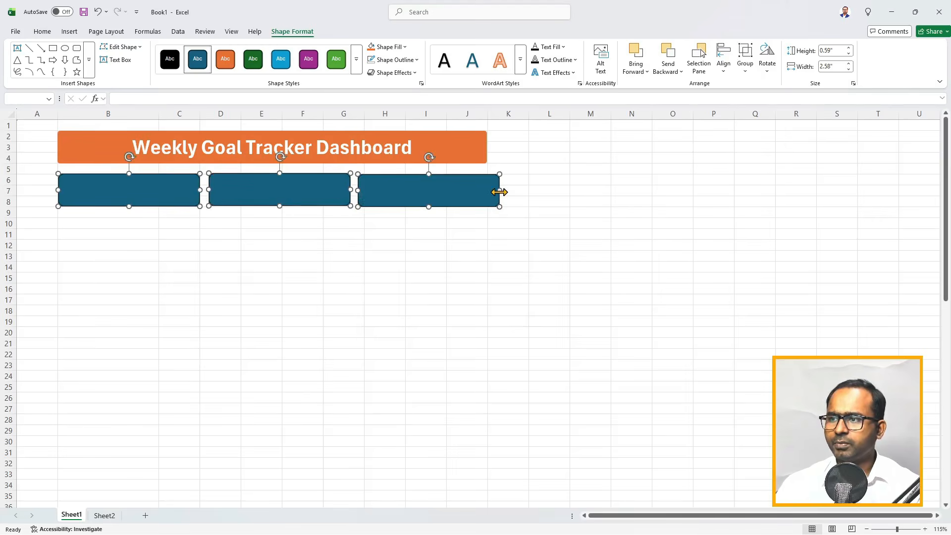
drag(499, 192, 485, 190)
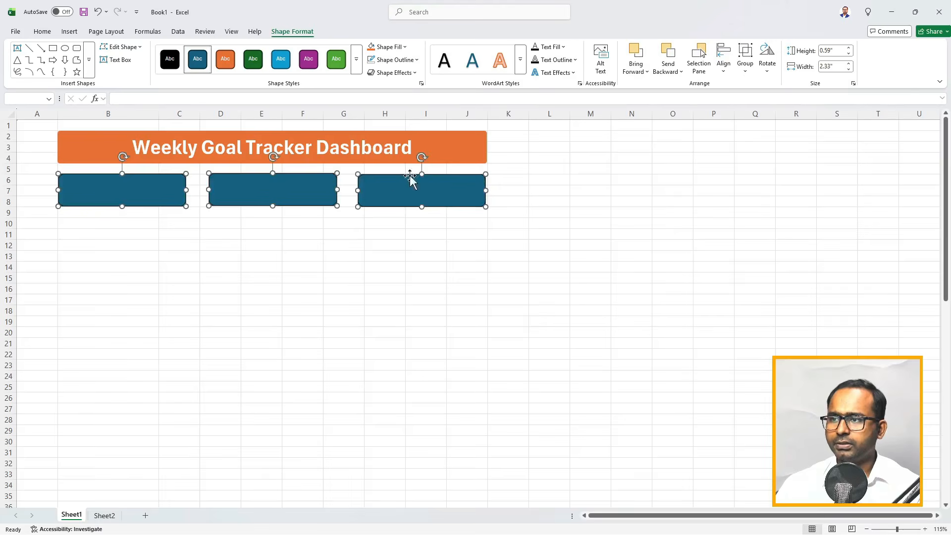
click(517, 213)
- Widen each card individually to reduce the gaps, making the first about 2.55" and the middle about 2.44" wide
click(454, 194)
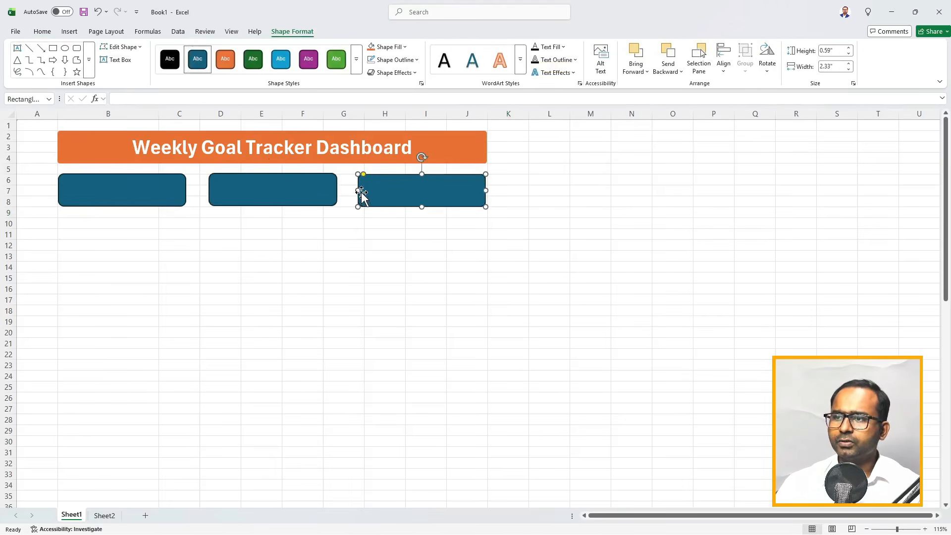
drag(358, 190, 342, 189)
click(266, 189)
click(175, 183)
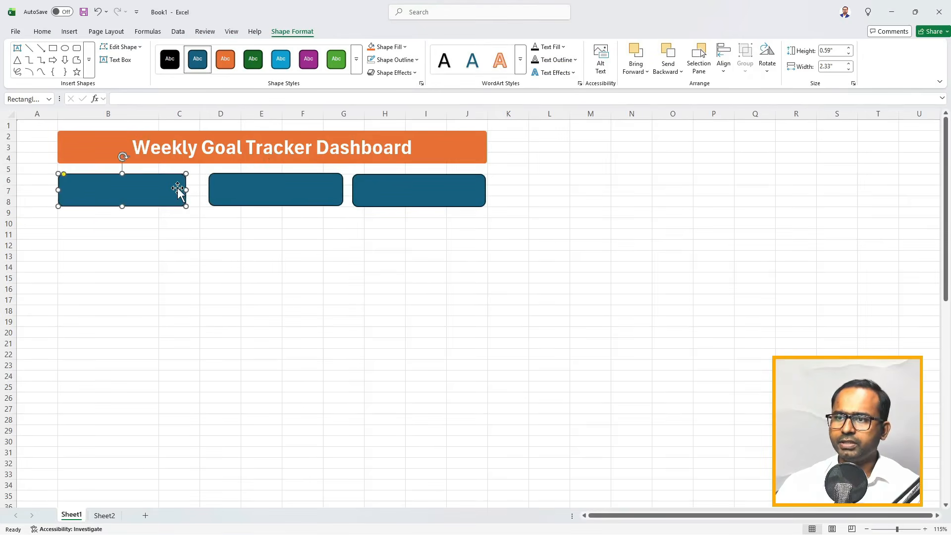
drag(190, 191, 198, 191)
- Nudge the middle and last cards to align them with the first card and even out the gaps
drag(255, 191, 251, 193)
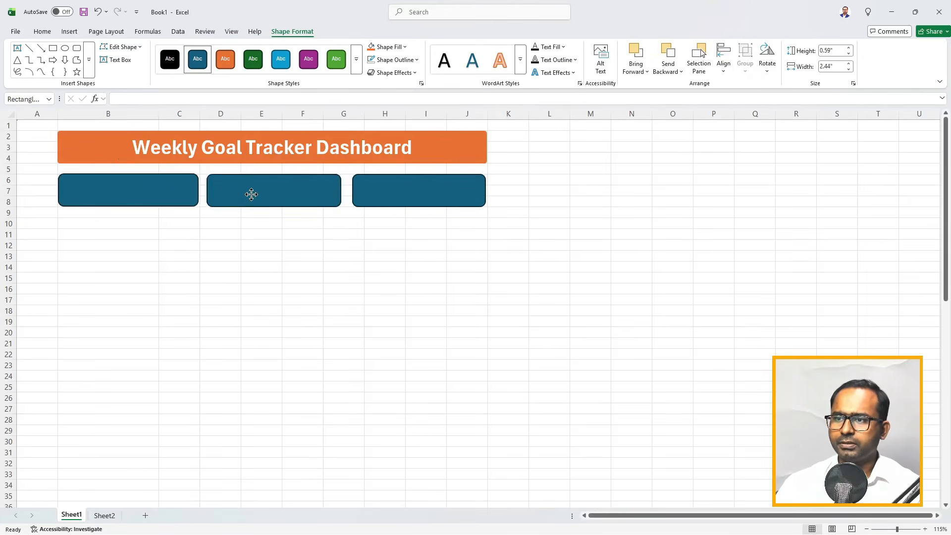
drag(374, 195, 374, 194)
drag(300, 202, 300, 197)
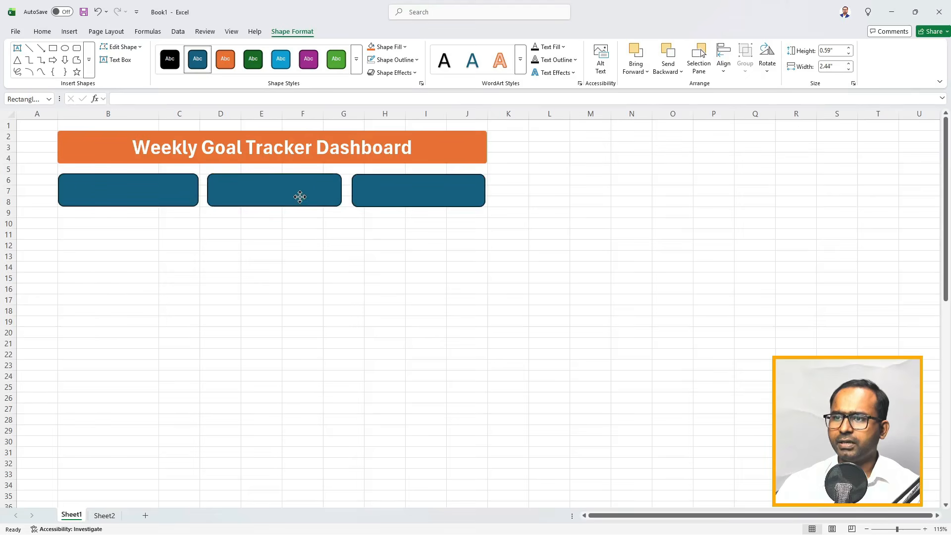
click(425, 224)
- Copy the title banner's formatting onto all three cards with Format Painter
click(170, 202)
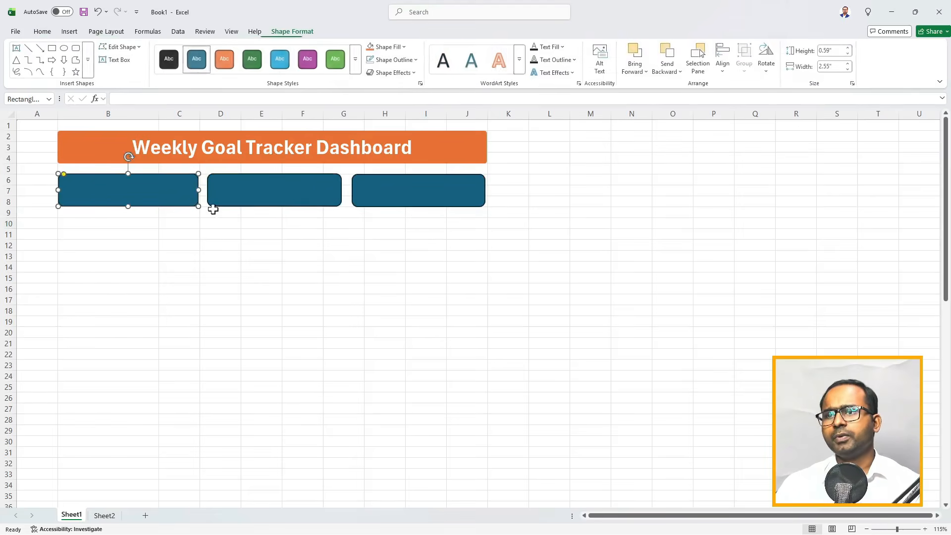
click(458, 156)
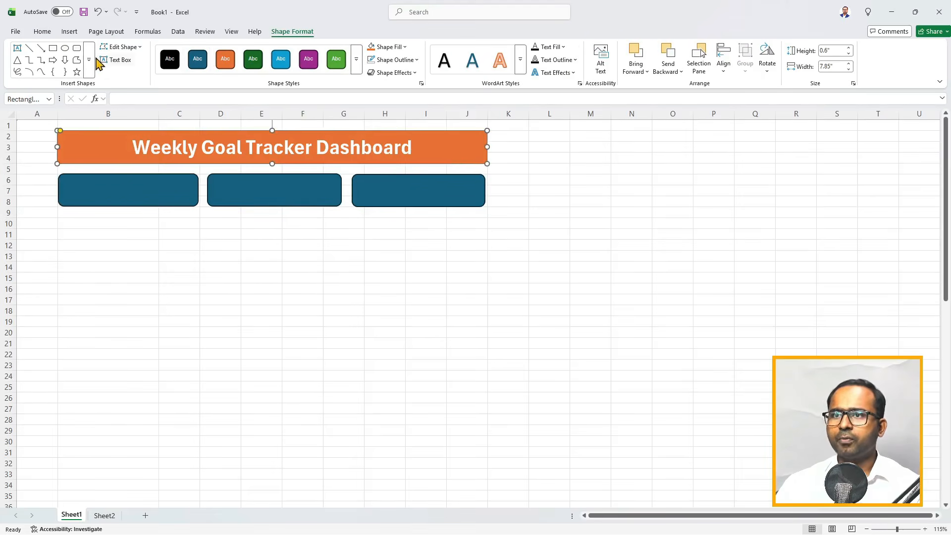
click(39, 33)
click(60, 72)
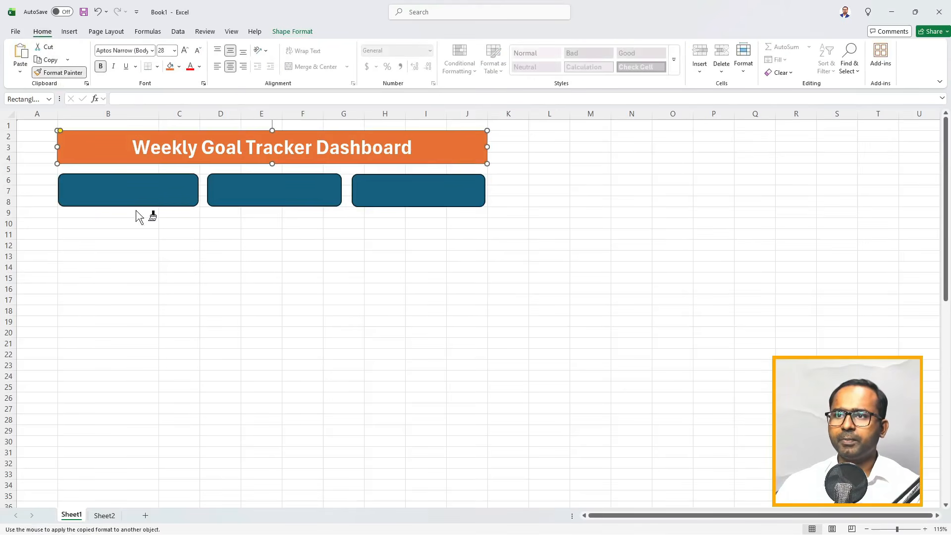
click(146, 195)
click(59, 73)
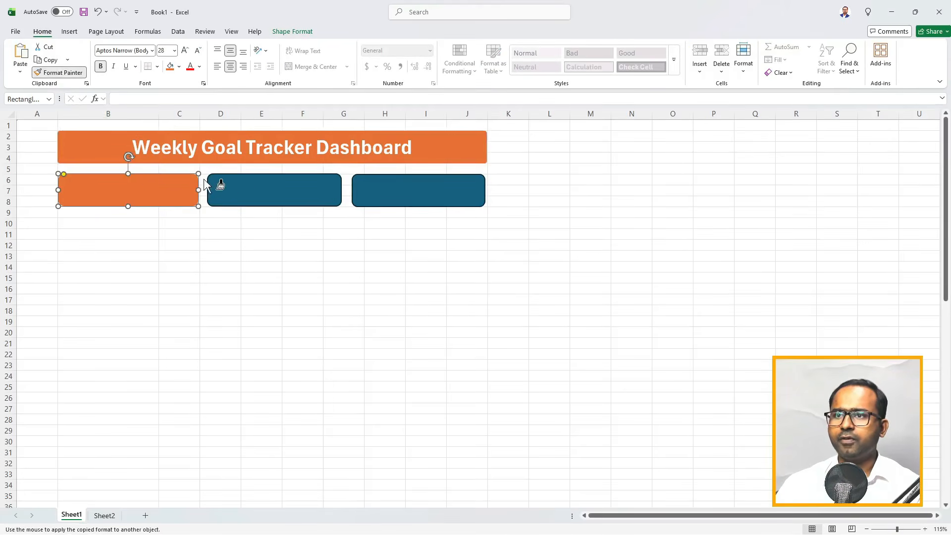
click(255, 194)
click(62, 72)
click(395, 190)
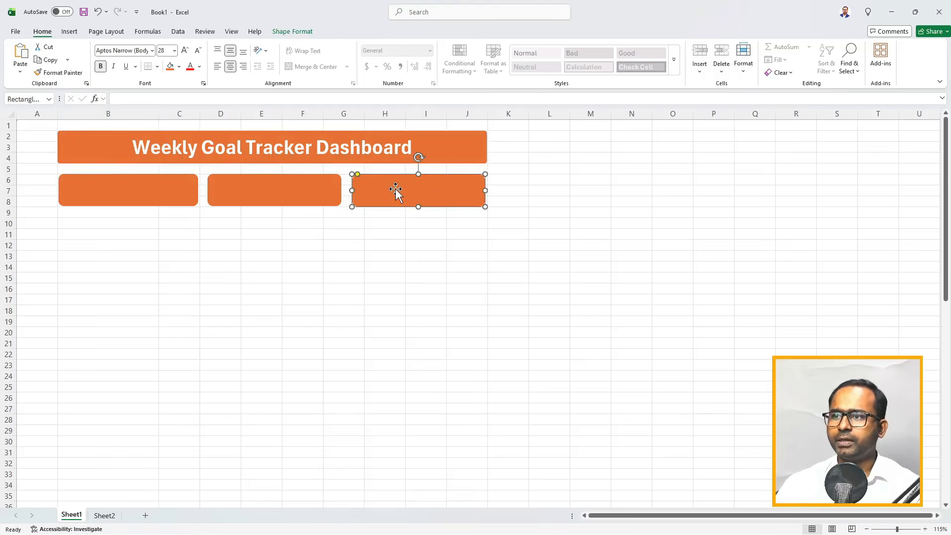
click(259, 224)
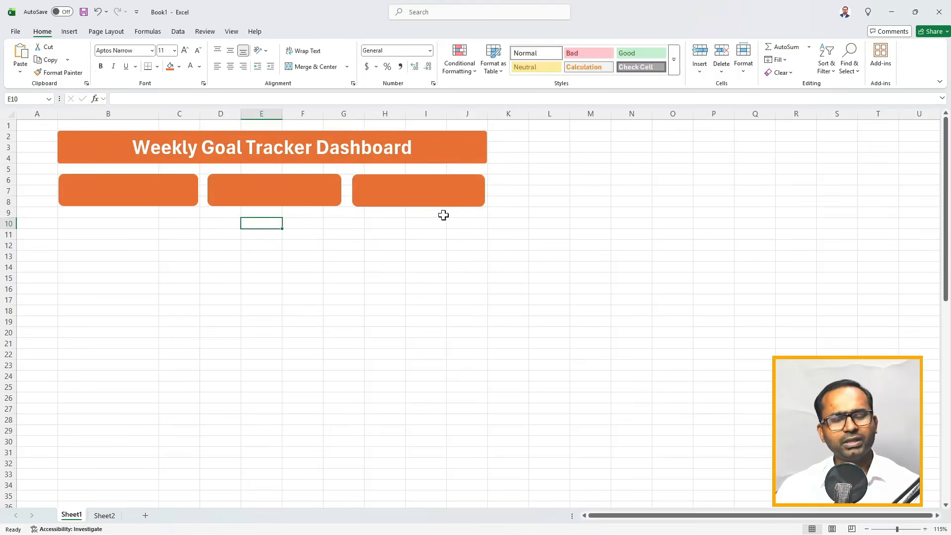
- Fill all three summary cards with the lightest tint of the orange theme colour
click(441, 197)
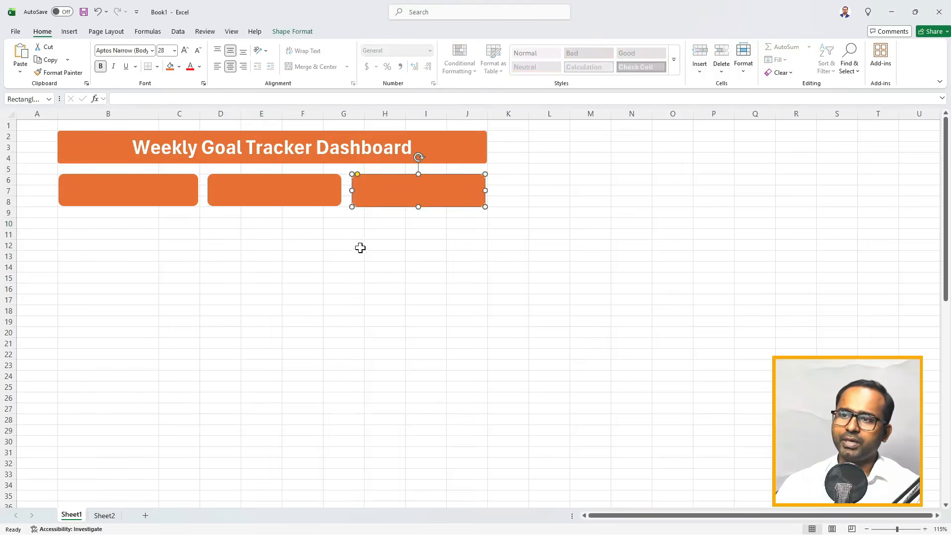
click(300, 195)
click(169, 193)
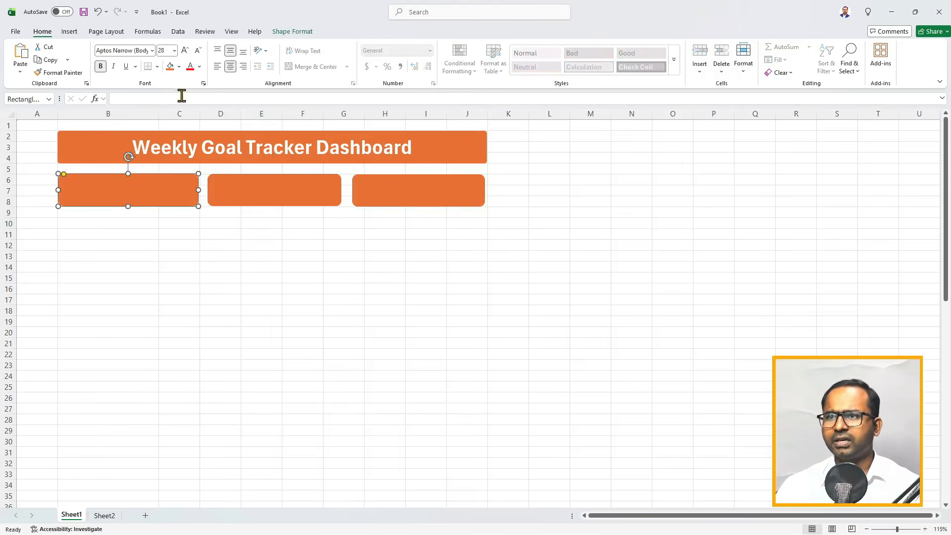
click(179, 66)
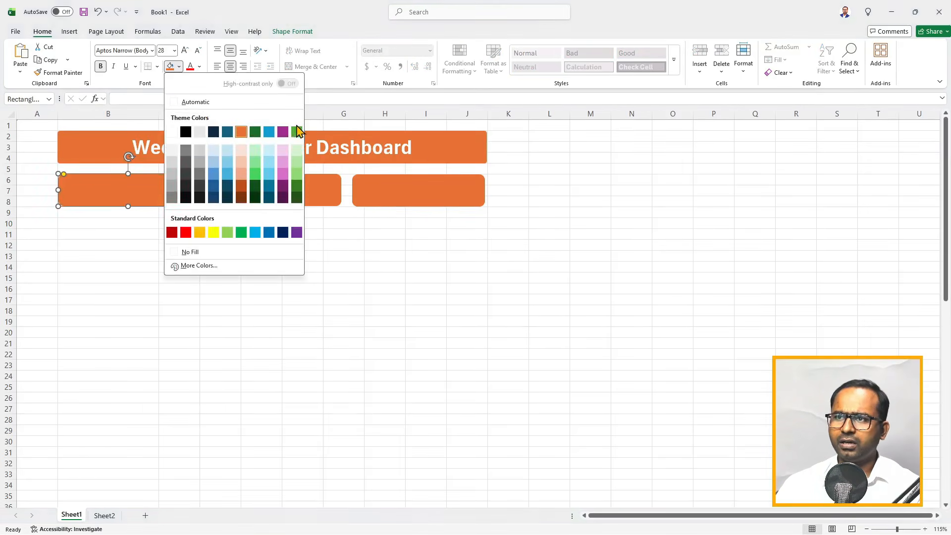
click(244, 151)
click(276, 189)
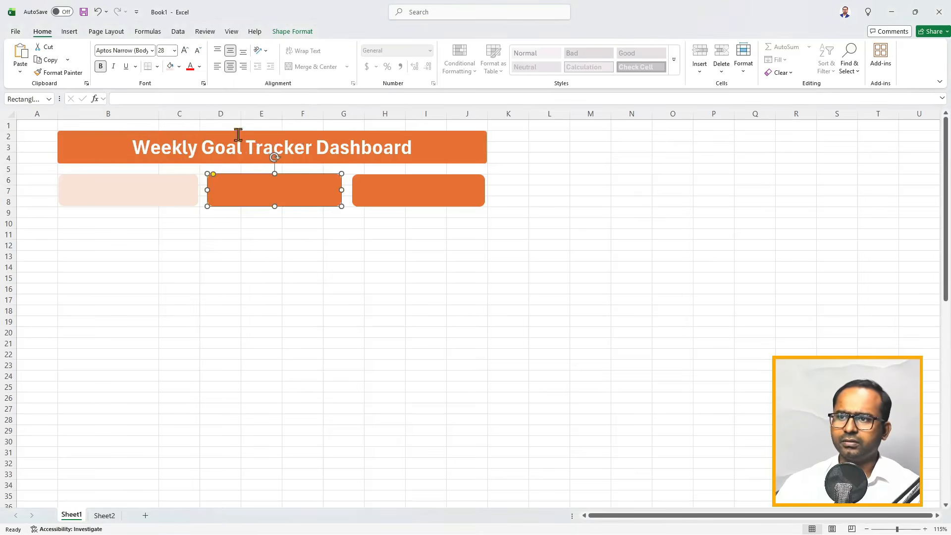
click(171, 67)
click(371, 202)
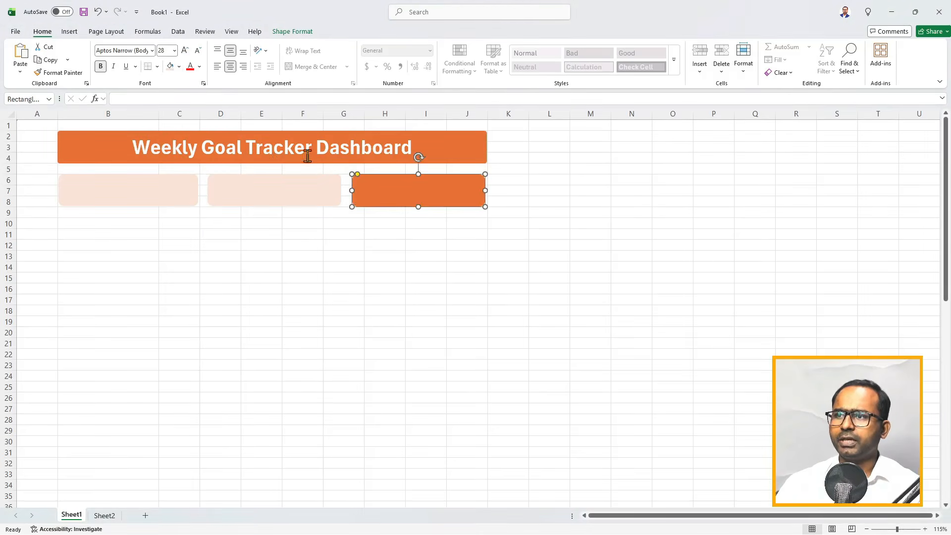
click(171, 67)
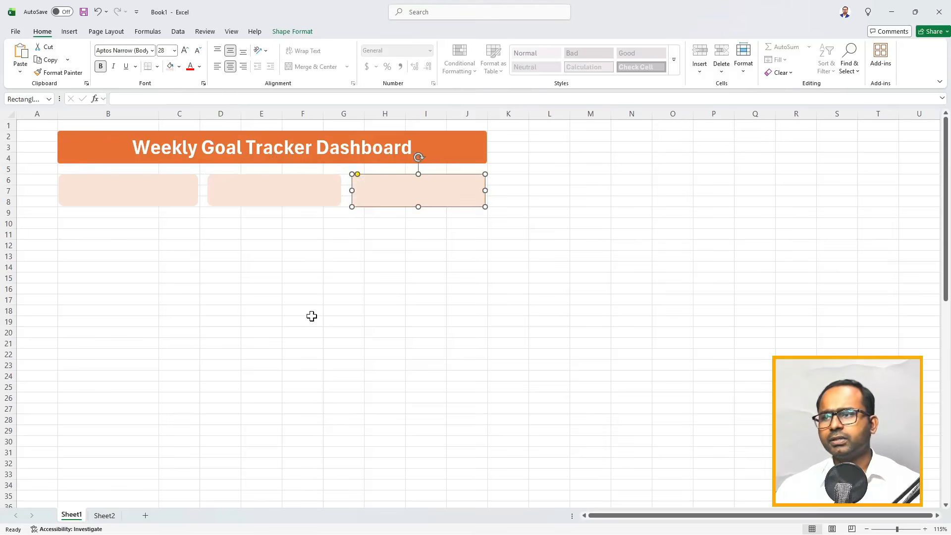
click(385, 279)
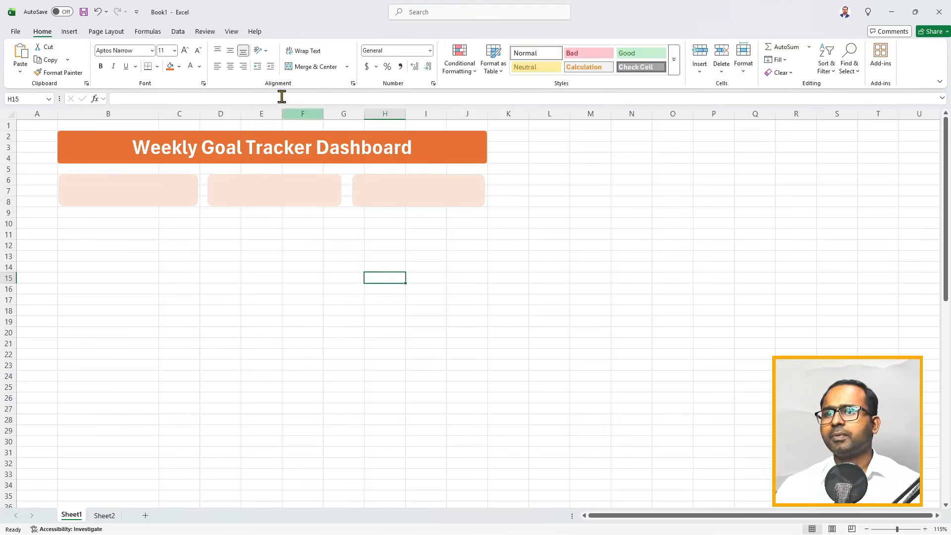
- Duplicate the first card below itself, enlarge the copy into a panel over rows 9–18, and reduce its corner rounding
click(137, 184)
drag(136, 186, 128, 306)
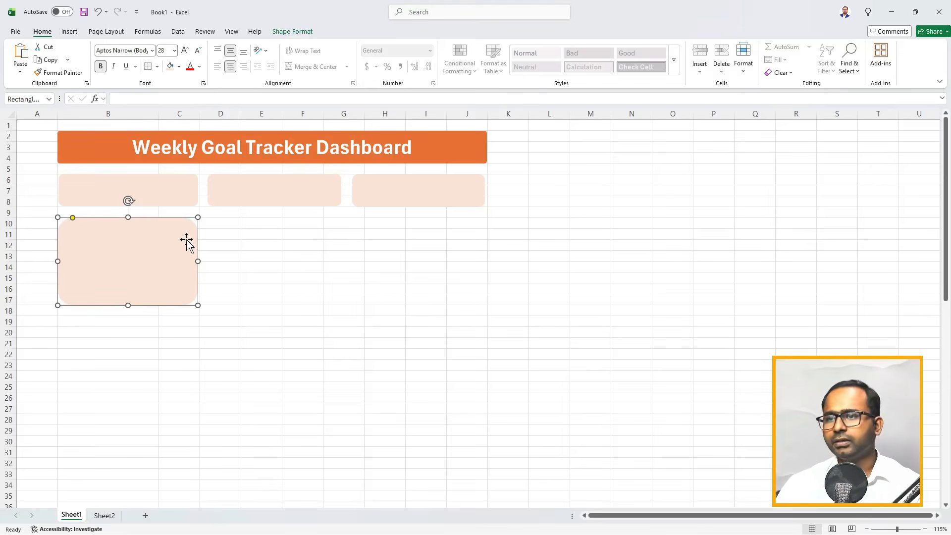
drag(130, 218, 131, 213)
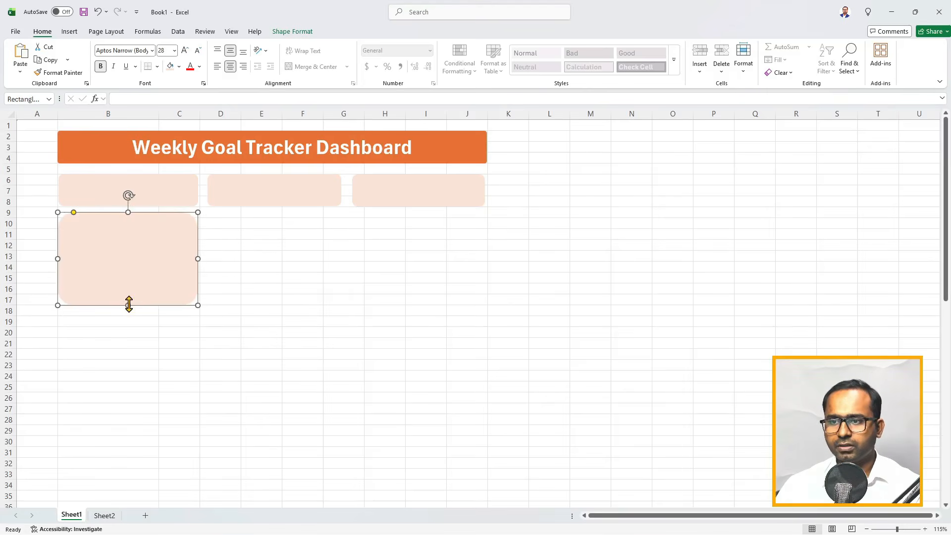
drag(129, 303, 129, 318)
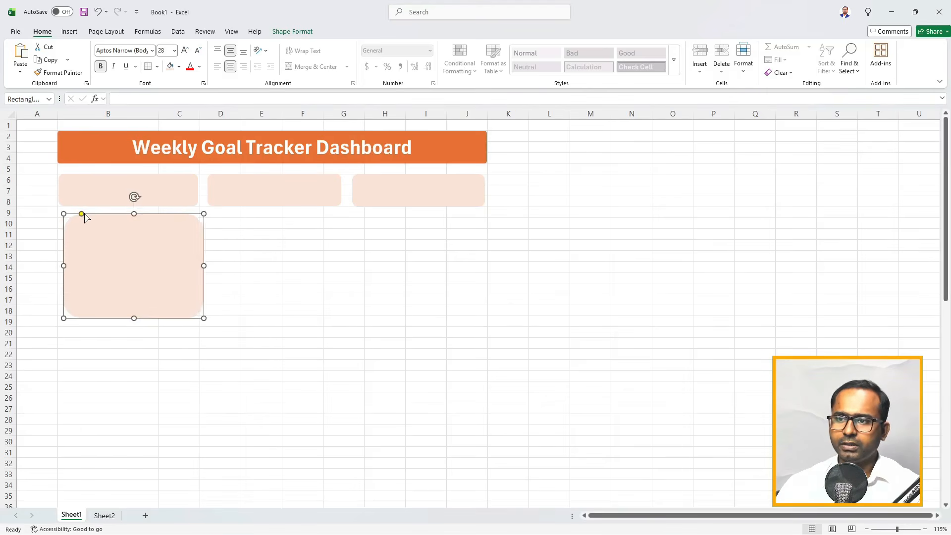
drag(75, 213, 67, 217)
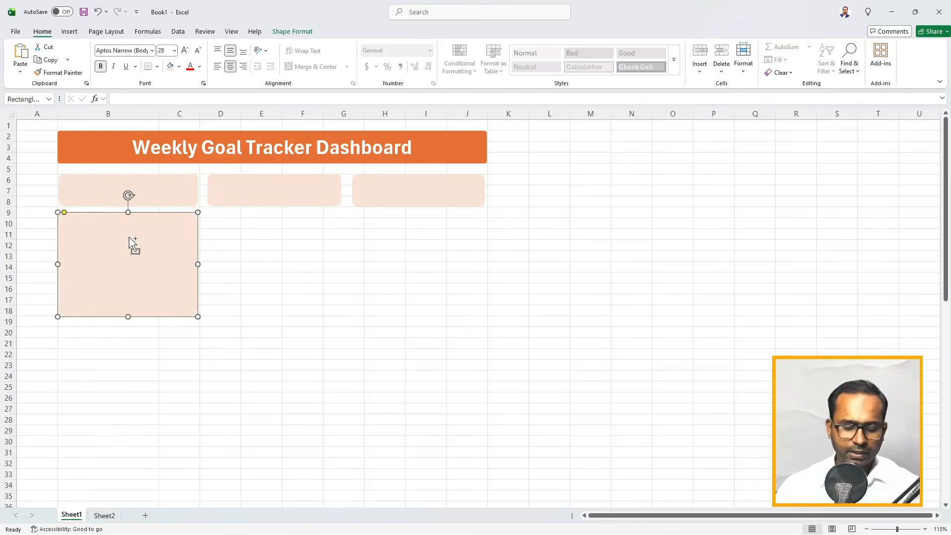
- Duplicate the panel beside itself, widen the copy to the banner's edge, and extend the last card to that same edge
drag(132, 242, 281, 258)
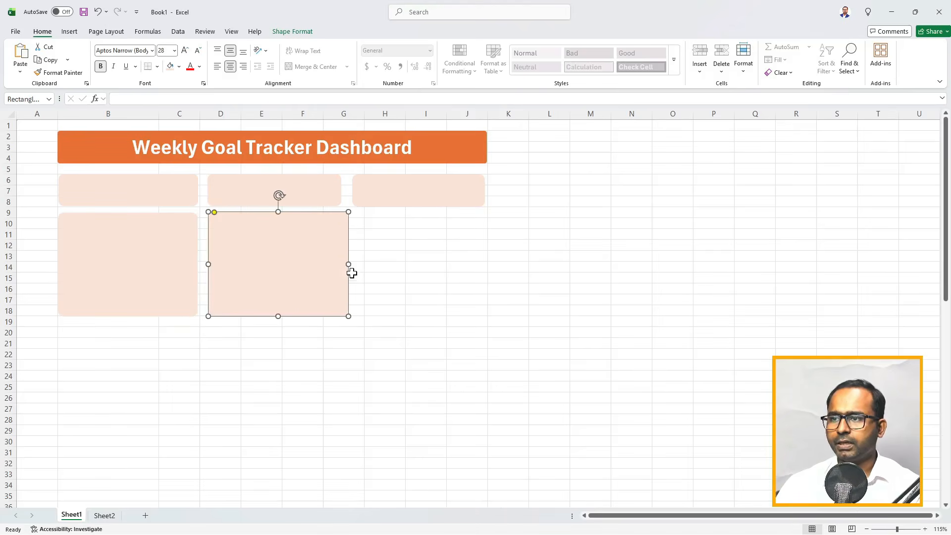
drag(350, 265, 486, 267)
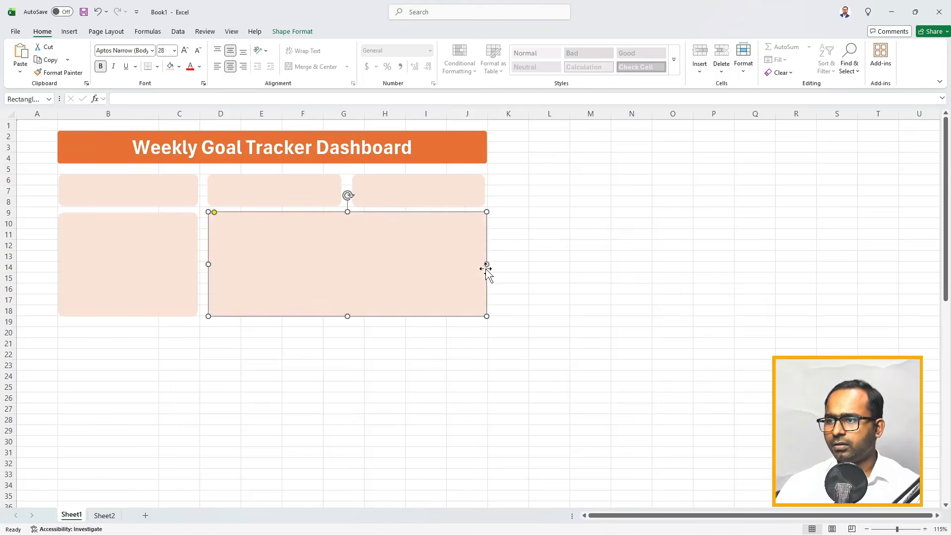
click(465, 189)
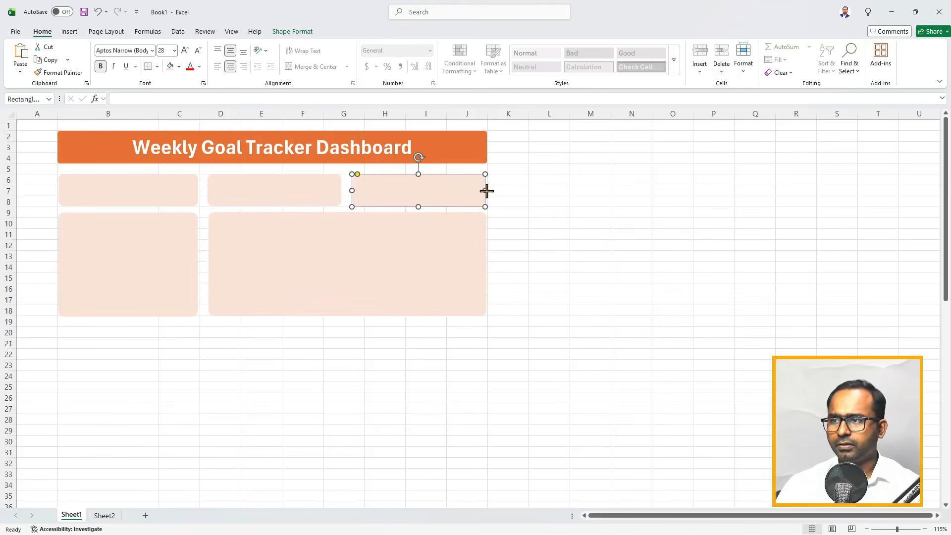
drag(486, 190, 487, 191)
click(548, 244)
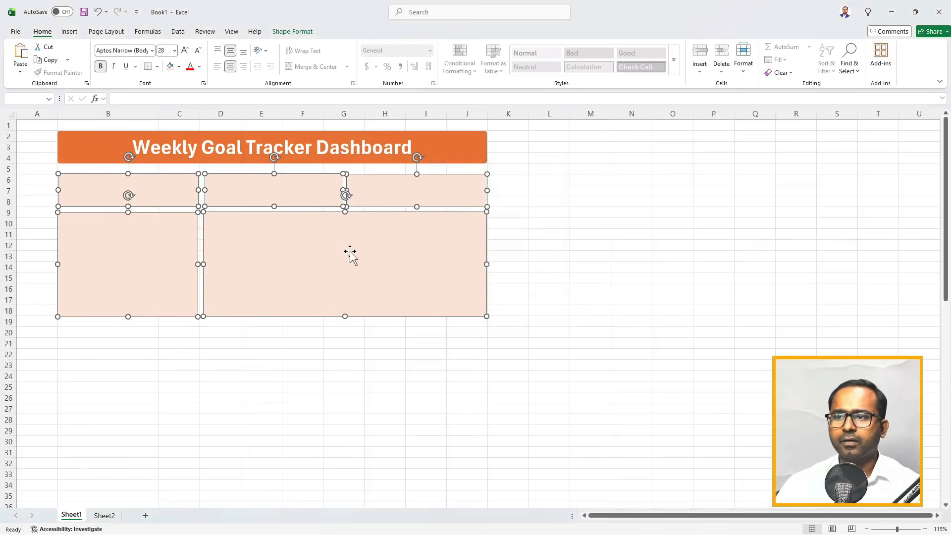
- Move the three cards and two panels up together, closer to the title banner
key(Escape)
drag(307, 243, 306, 241)
right_click(306, 242)
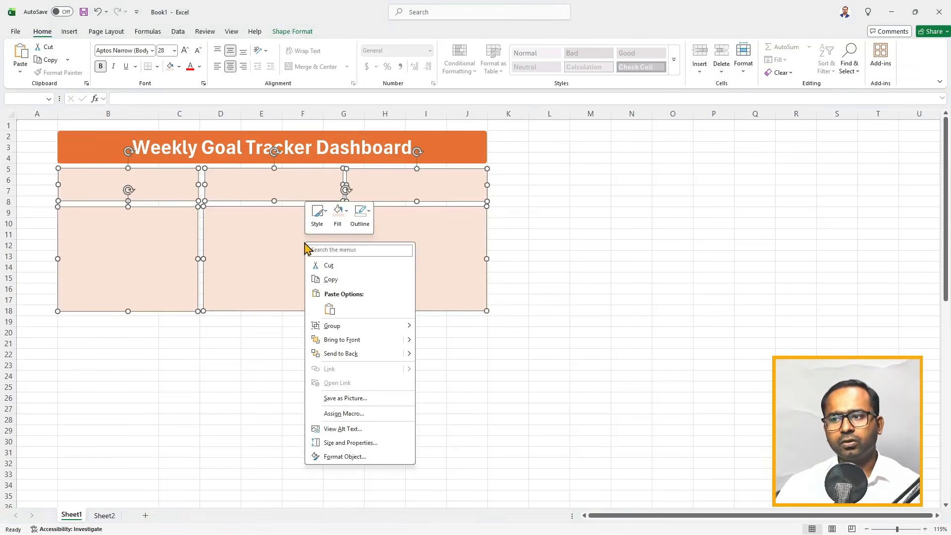
click(450, 145)
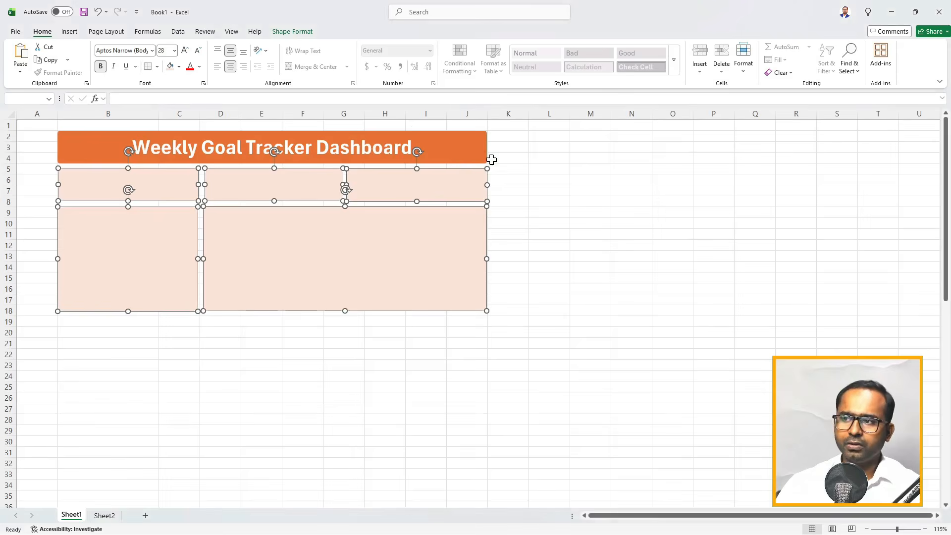
- Group the title banner with the cards and panels, and move the whole group up about half a row
shift+click(452, 147)
right_click(316, 227)
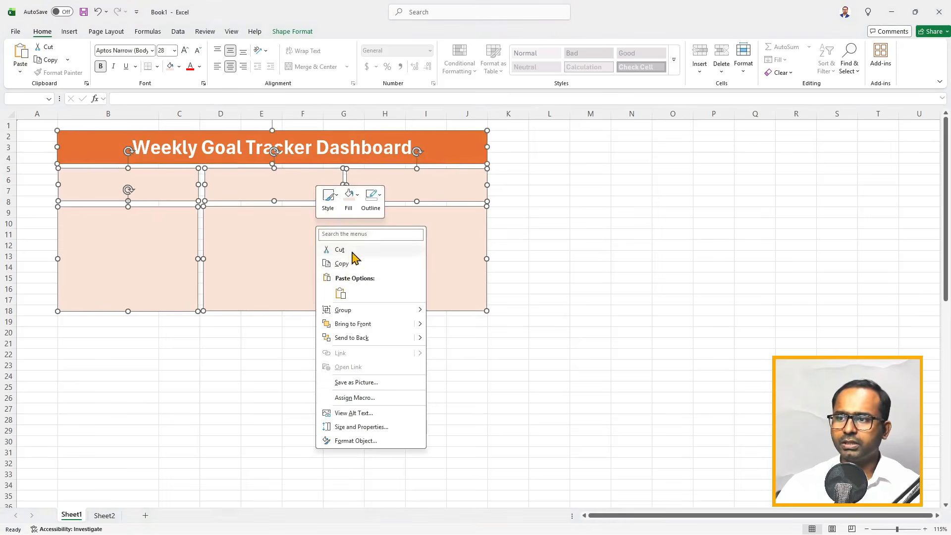
mouse_move(361, 312)
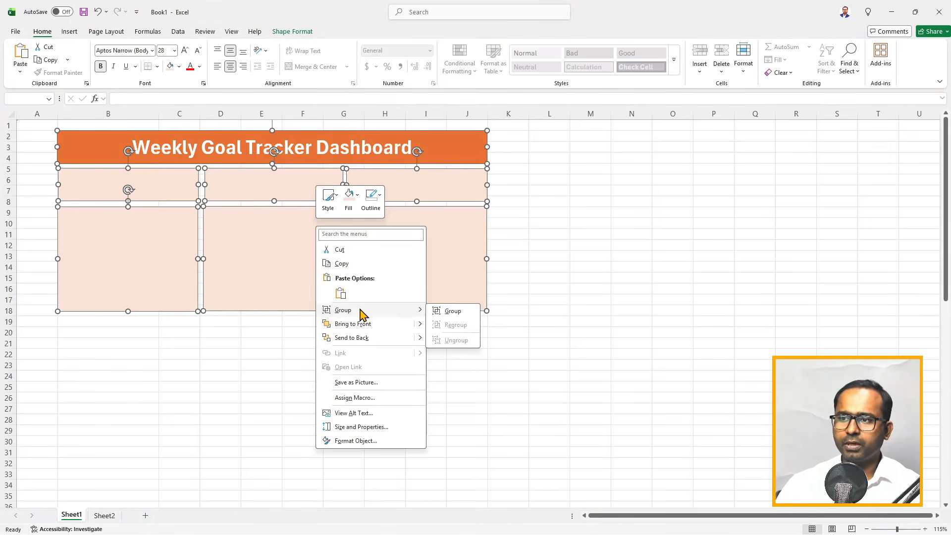
click(448, 315)
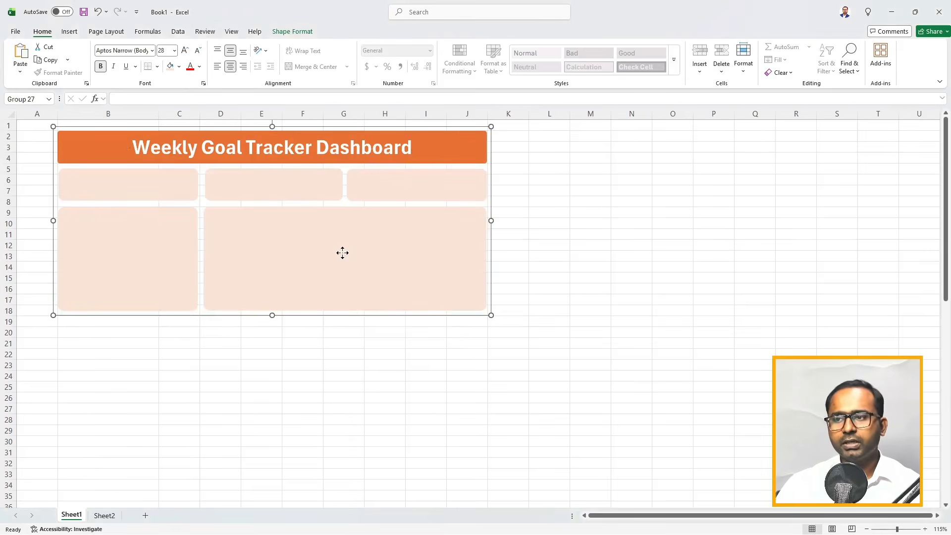
mouse_move(342, 252)
mouse_down()
mouse_move(369, 292)
mouse_move(346, 270)
mouse_move(343, 249)
mouse_move(545, 268)
mouse_move(342, 248)
mouse_up()
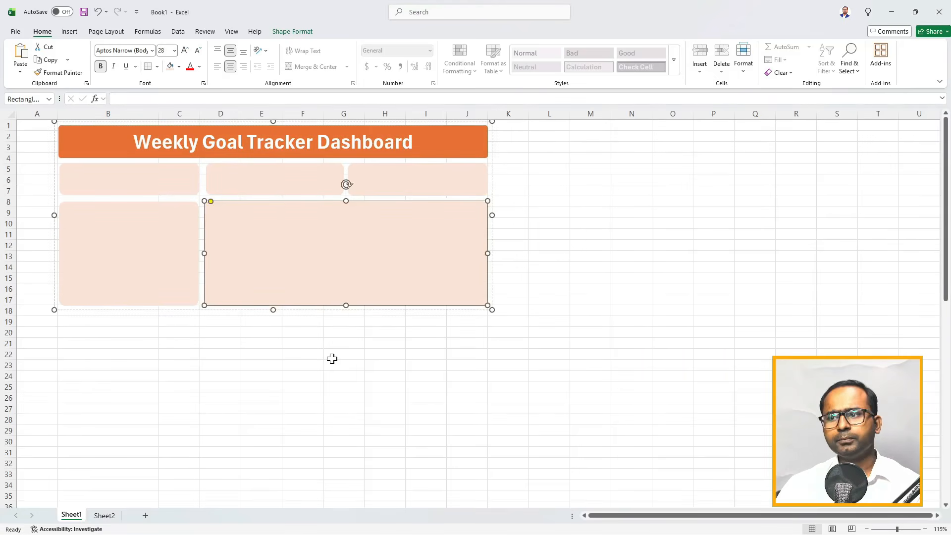
click(333, 356)
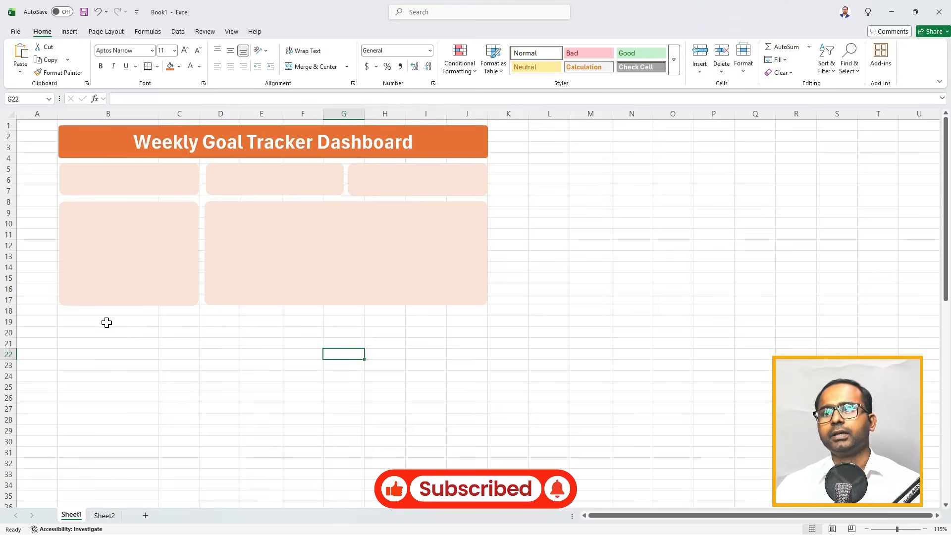
- Enter the labels Completed, Pending and %completed in cells B19 to B21 below the panels
drag(105, 322, 460, 345)
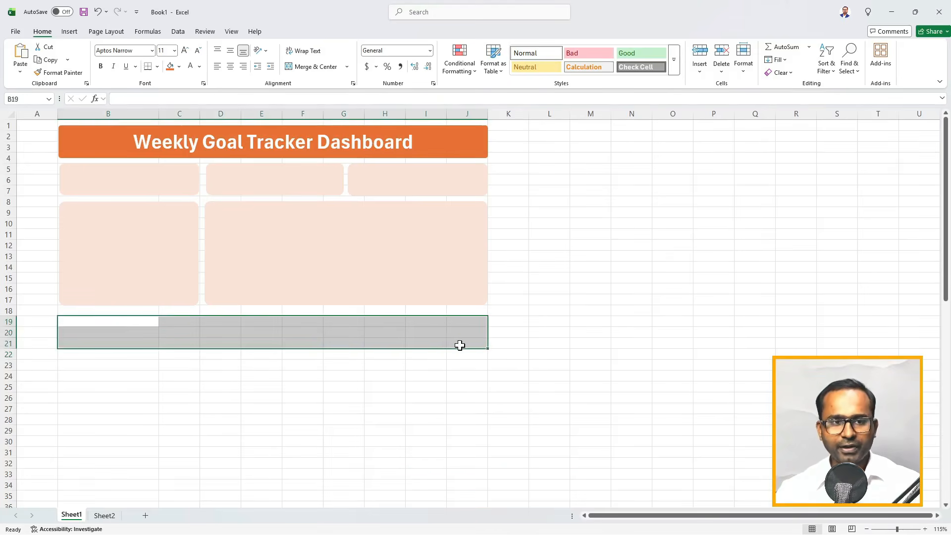
click(141, 322)
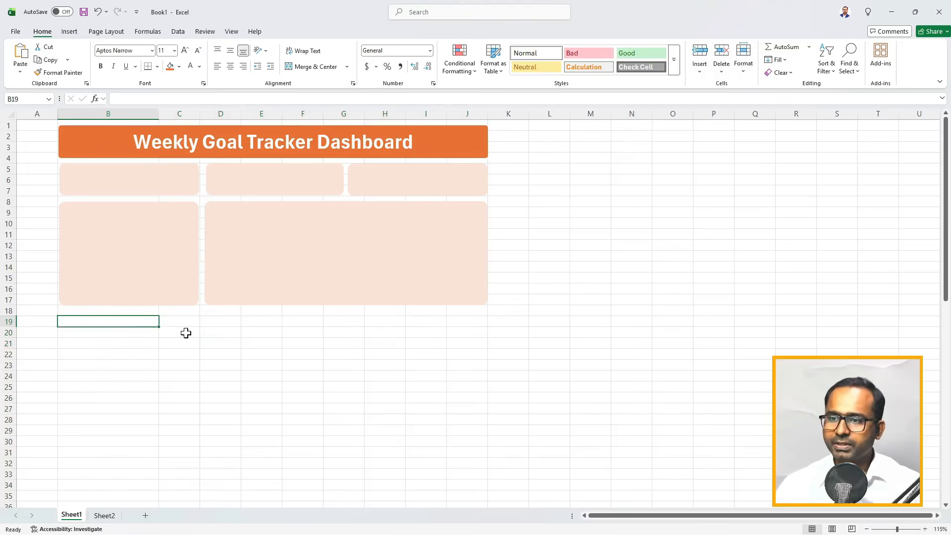
text(Completed)
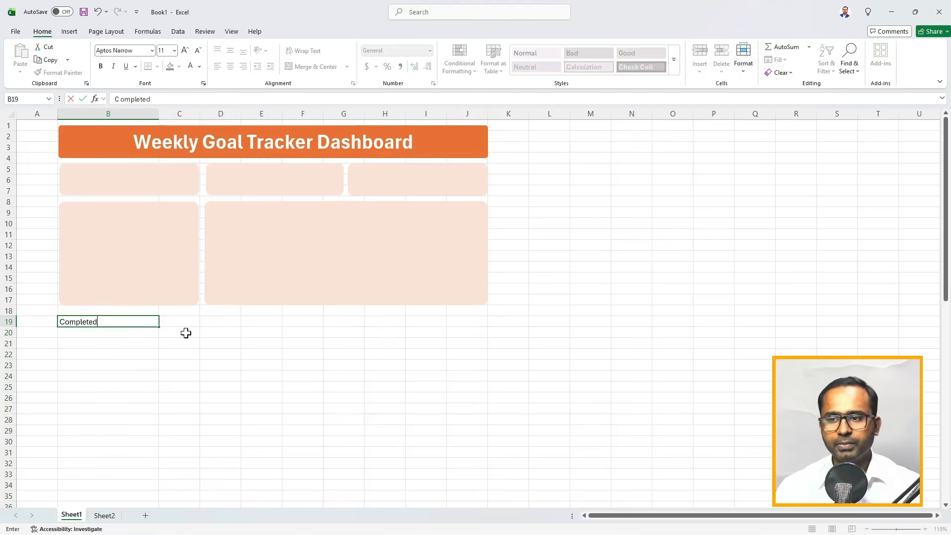
key(Return)
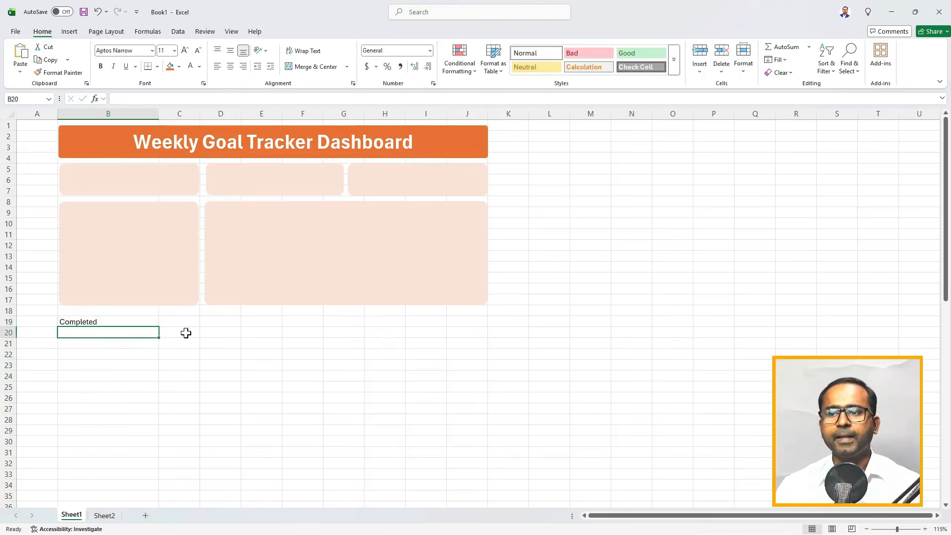
text(Pending)
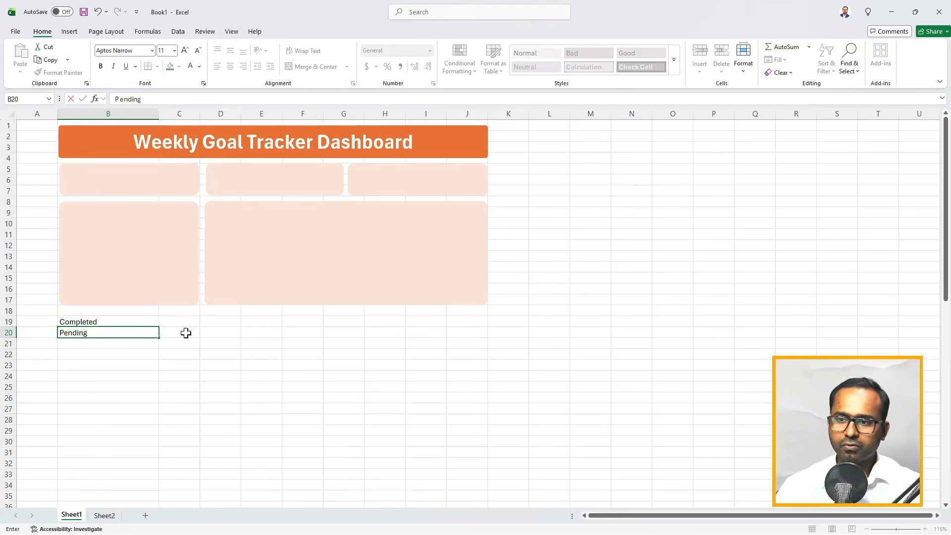
key(Return)
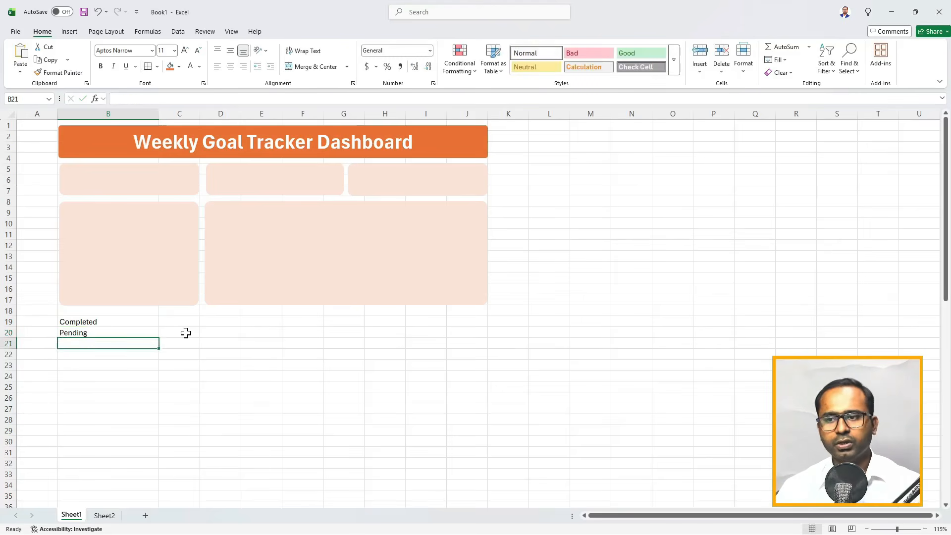
text(%)
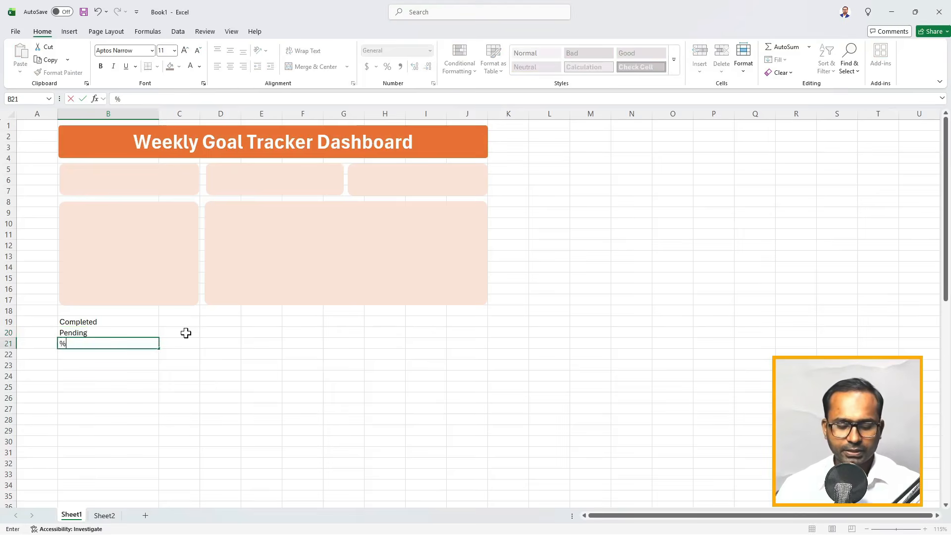
text(complet)
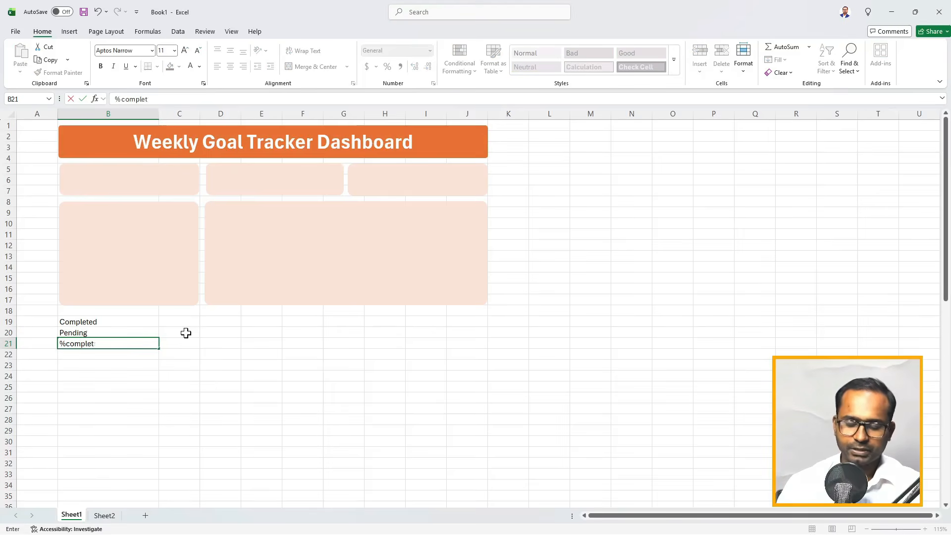
key(Right)
key(Left)
key(Up)
key(Up)
key(Right)
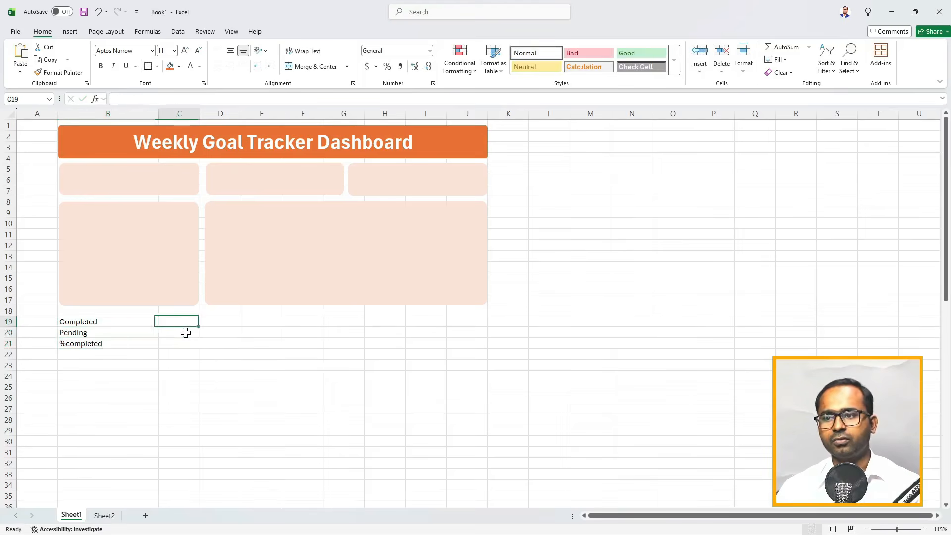
- Copy the task table in B57:J72 and paste it at B23 below the summary labels
scroll(162, 333, down, 15)
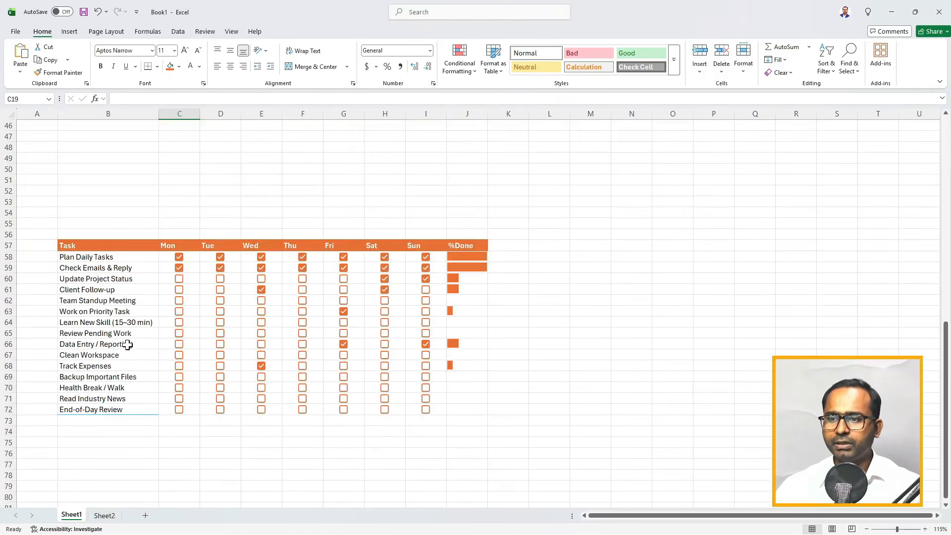
drag(127, 248, 455, 410)
key(ctrl+c)
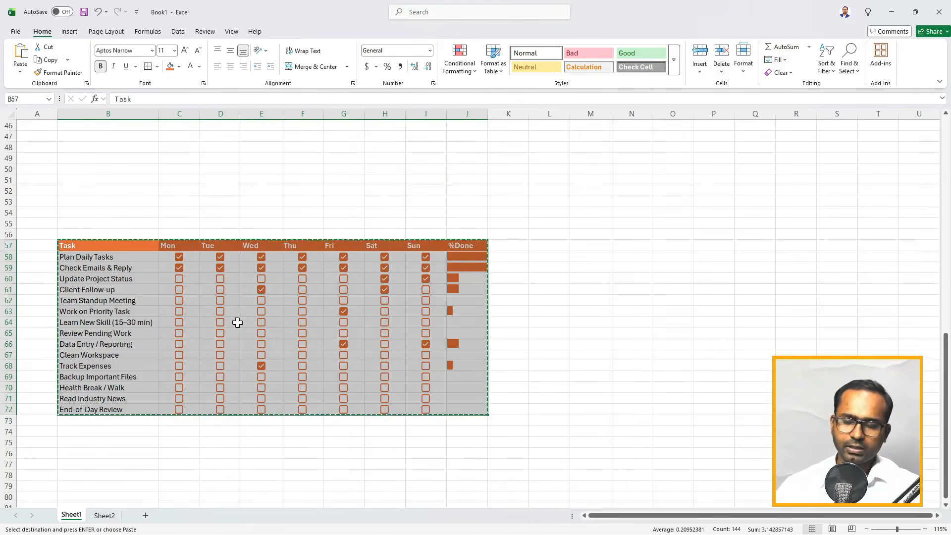
scroll(161, 319, up, 15)
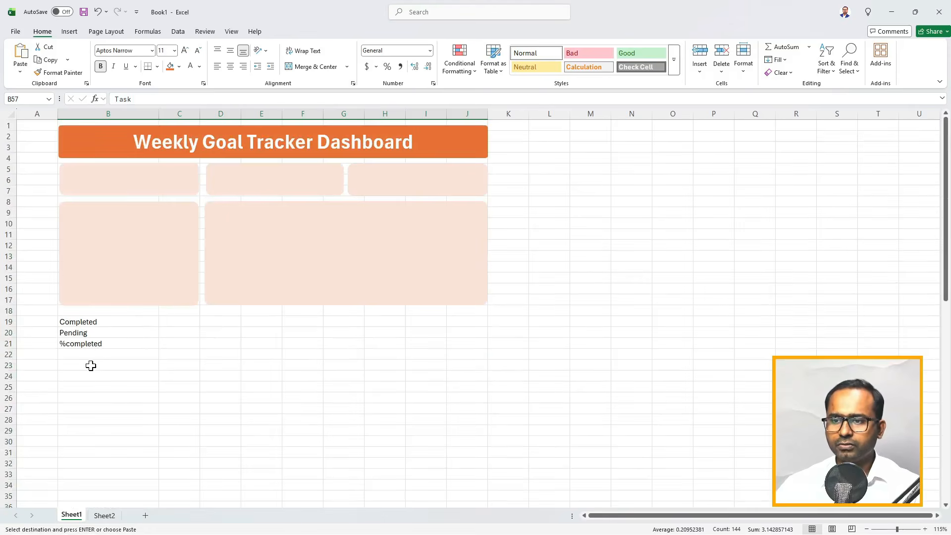
click(91, 365)
key(Return)
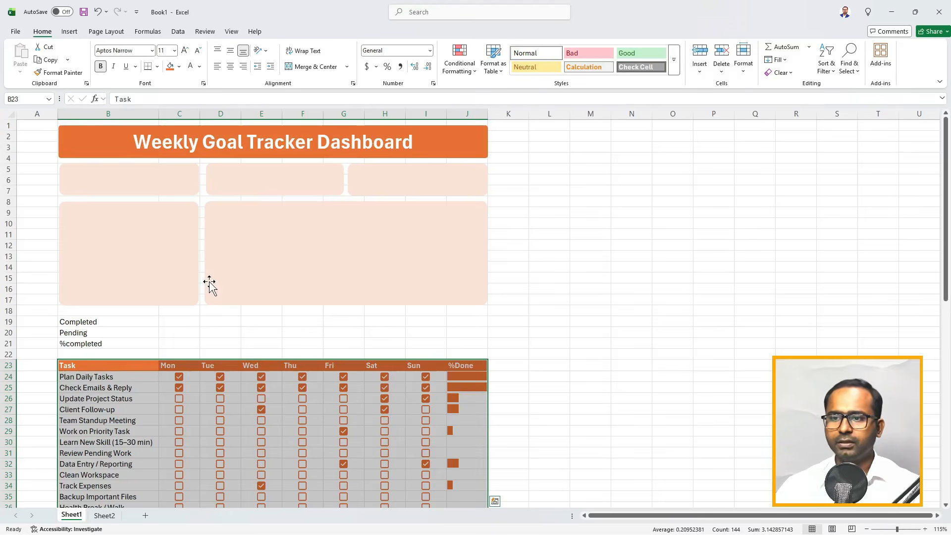
scroll(207, 282, down, 2)
scroll(377, 307, up, 2)
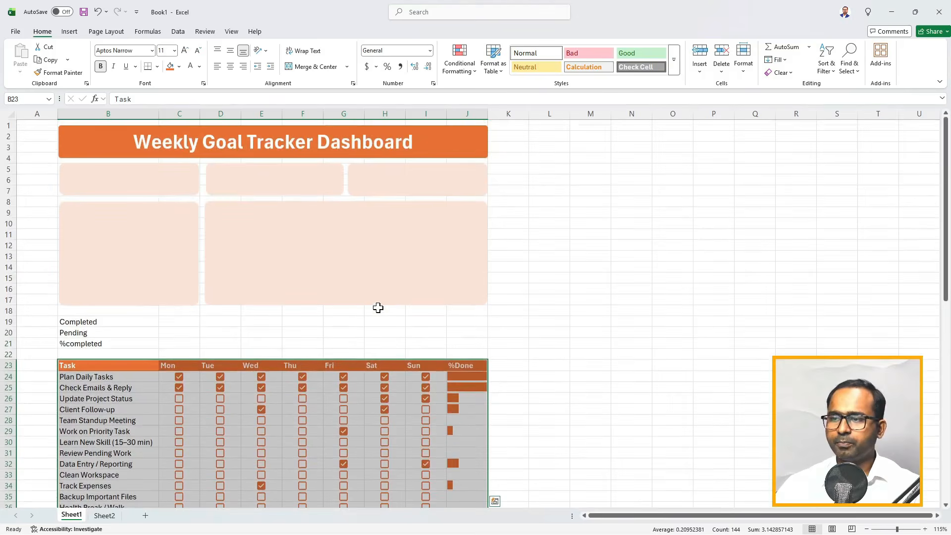
scroll(313, 346, down, 3)
scroll(314, 370, up, 3)
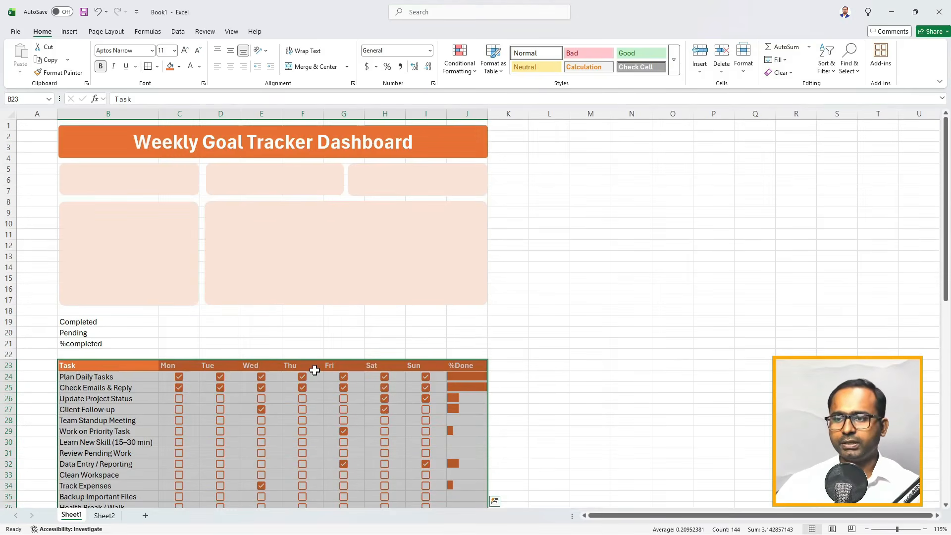
click(192, 321)
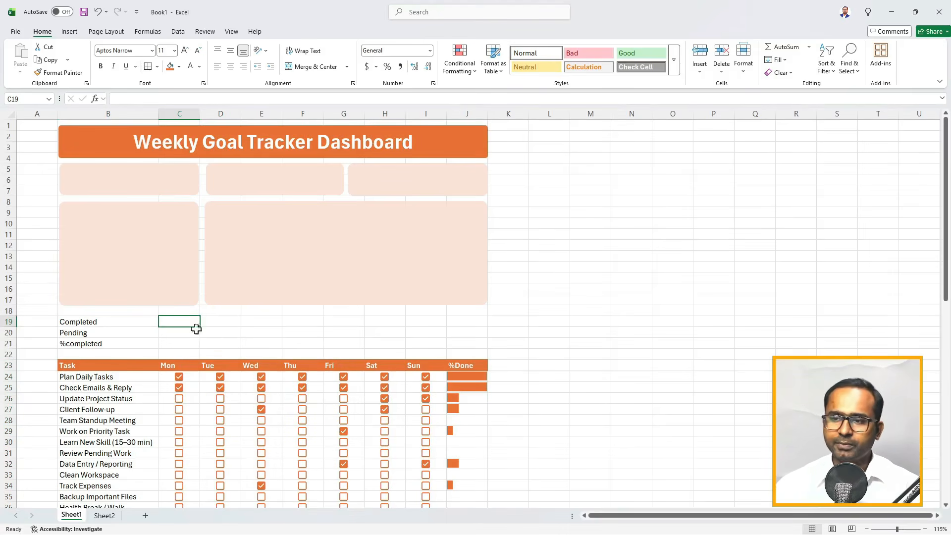
click(467, 379)
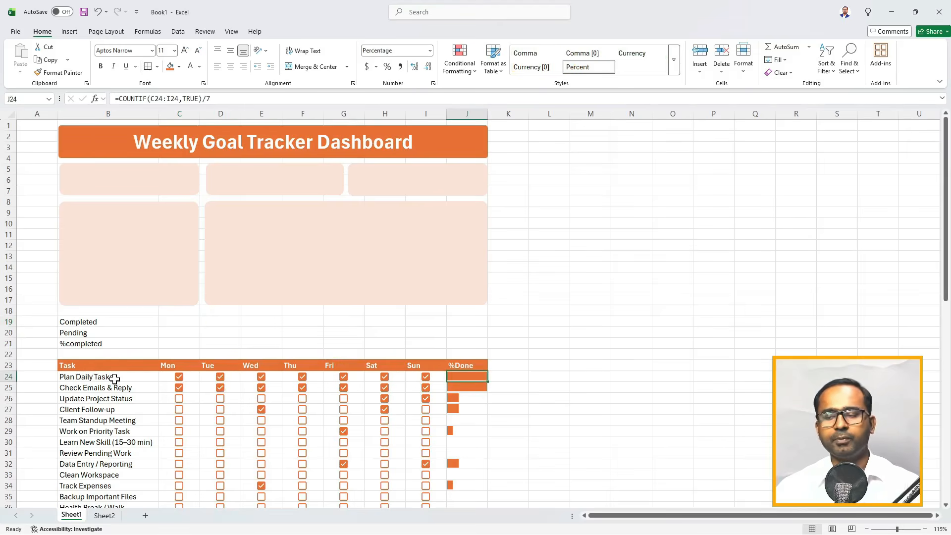
- Enter =COUNTIF(C24:C38,TRUE) in C19 to count Monday's completed tasks
click(178, 321)
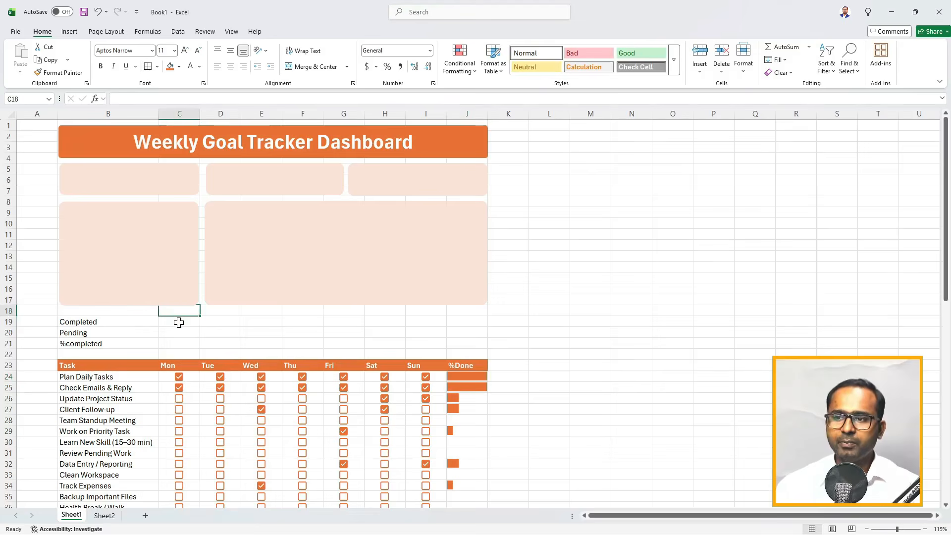
scroll(176, 382, down, 2)
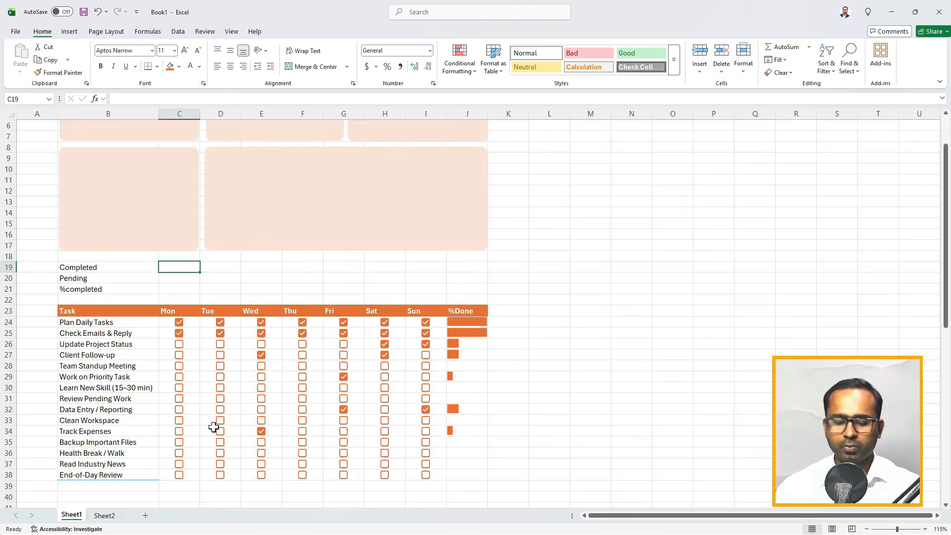
text(=cov)
key(BackSpace)
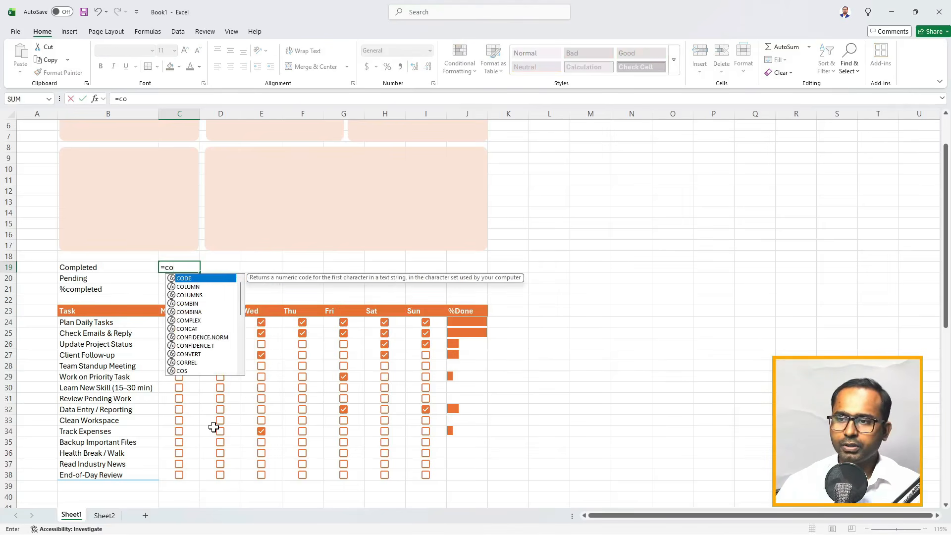
text(un)
key(Down)
key(Down)
key(Down)
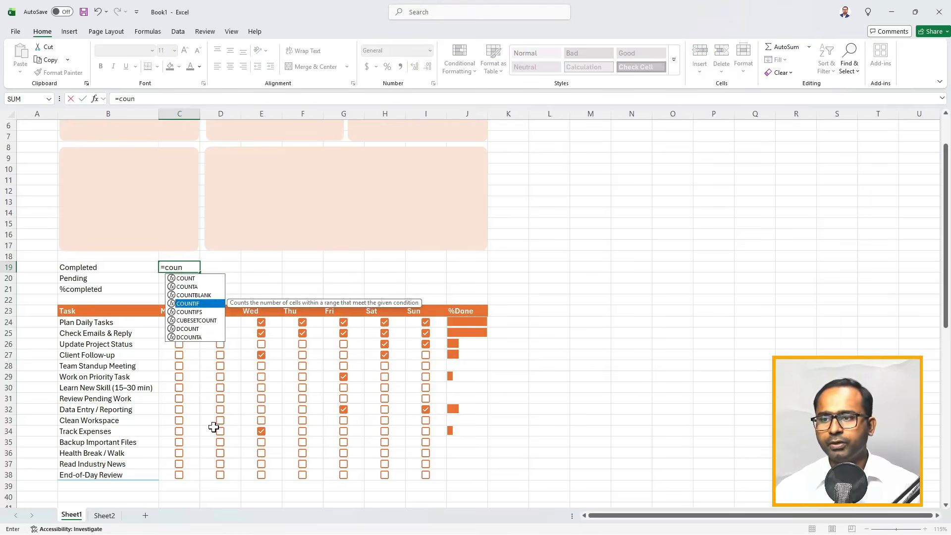
key(Tab)
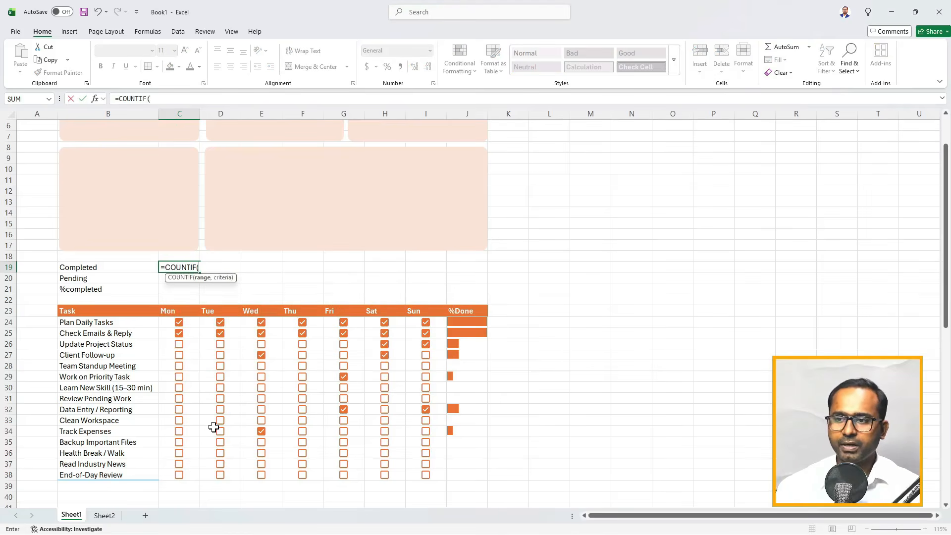
click(195, 323)
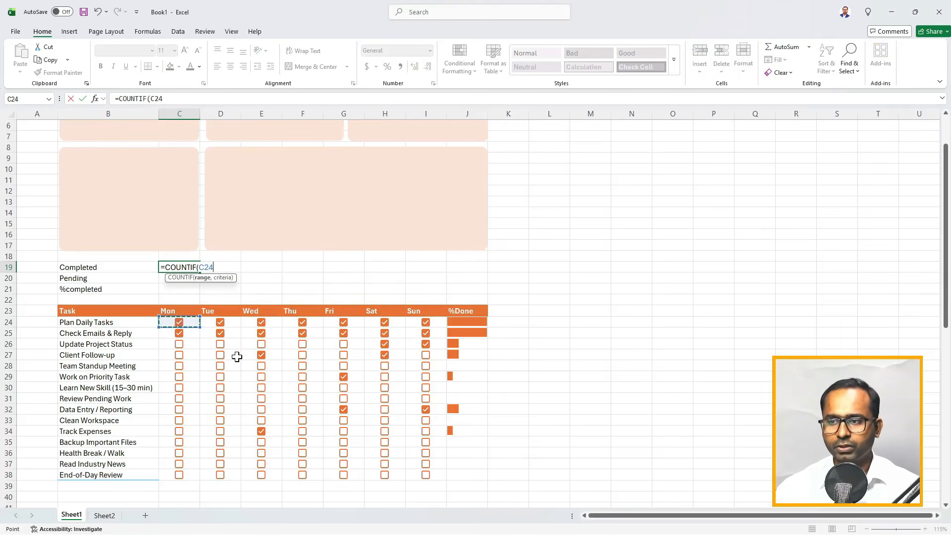
key(ctrl+shift+Down)
text(,)
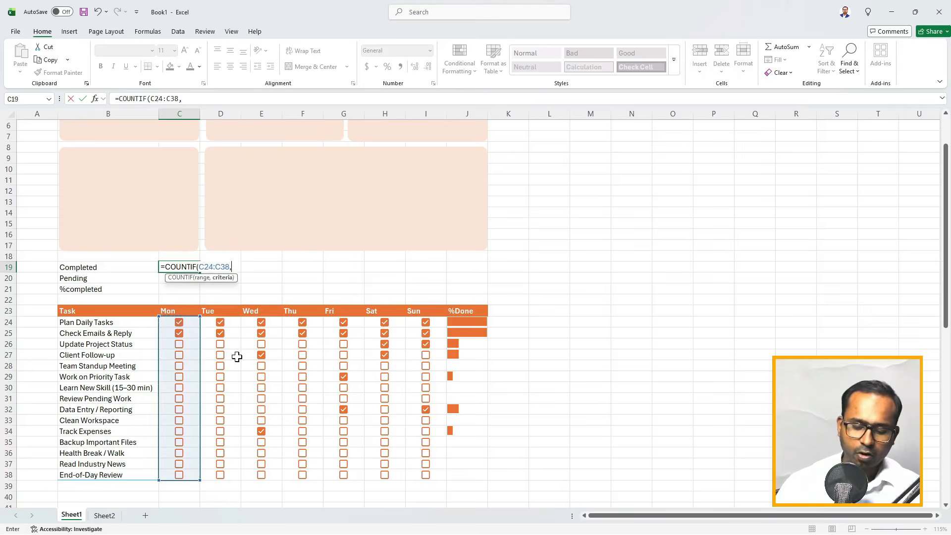
text(True)
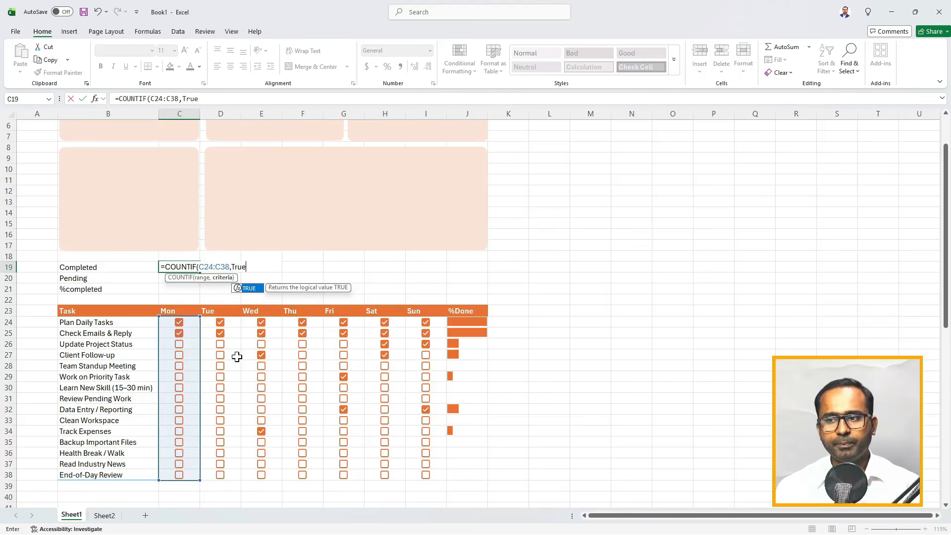
text())
key(Return)
- Fill the completed-count formula from C19 across to I19 for the remaining weekdays
key(Up)
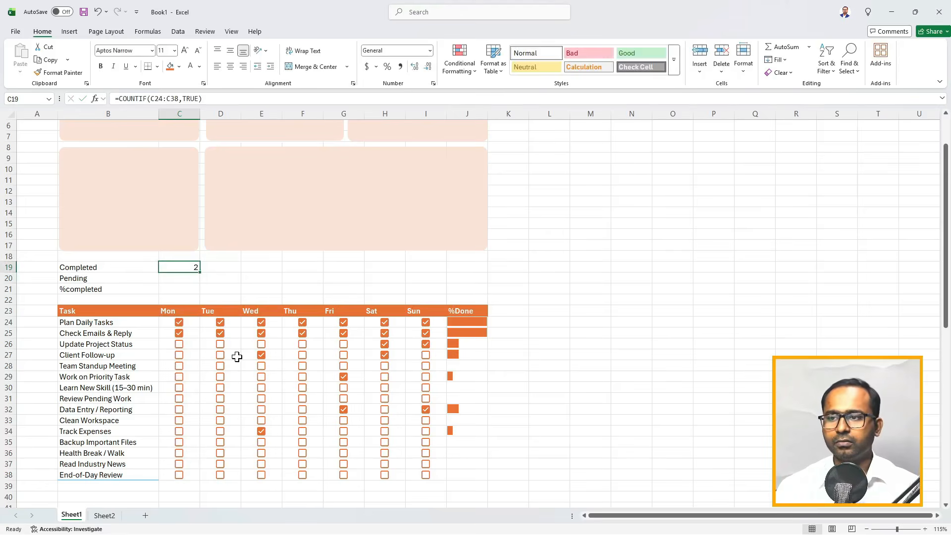
key(shift+Right)
key(shift+Right)
key(shift+Right)
key(shift+Right)
key(shift+Right)
key(shift+Right)
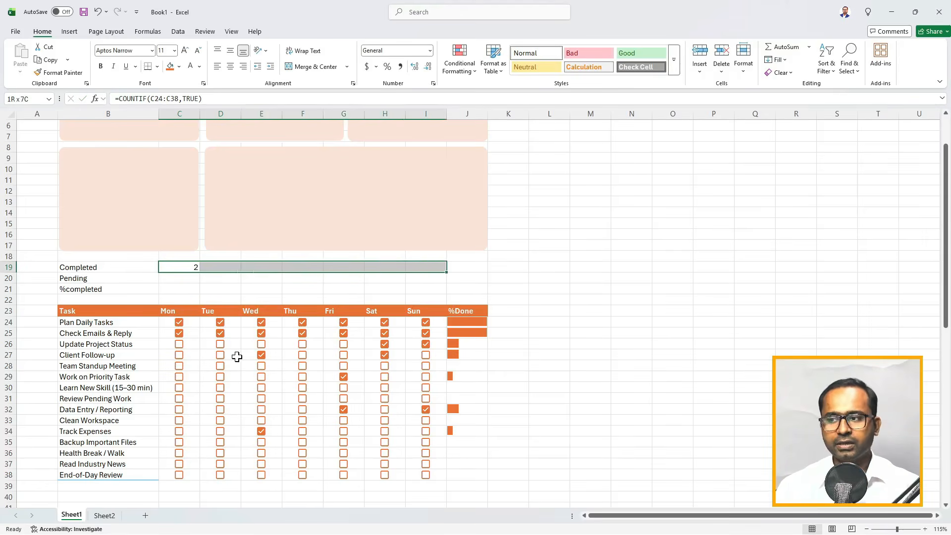
key(ctrl+r)
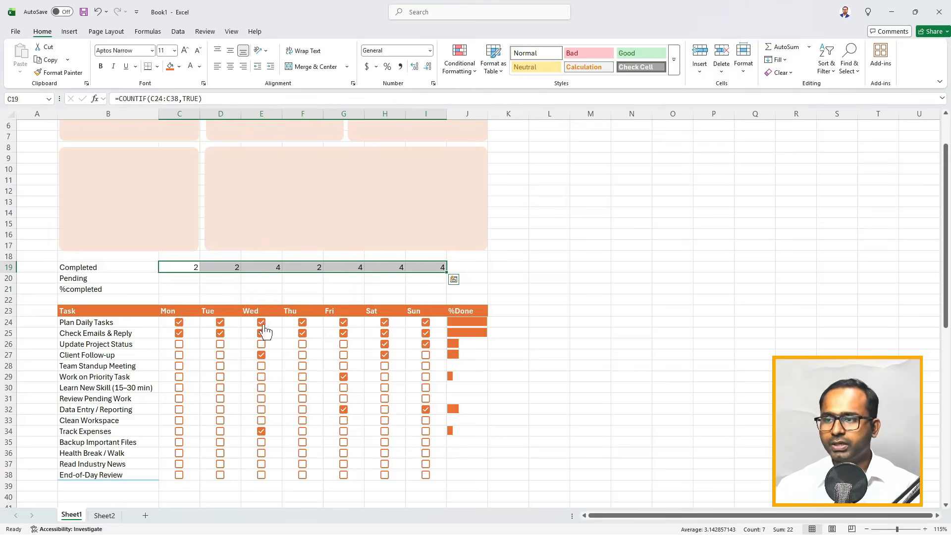
- Tick more task checkboxes: D27 and D30 for Tuesday, F28 to F30 for Thursday, and H30, H33 and H35 for Saturday
click(220, 355)
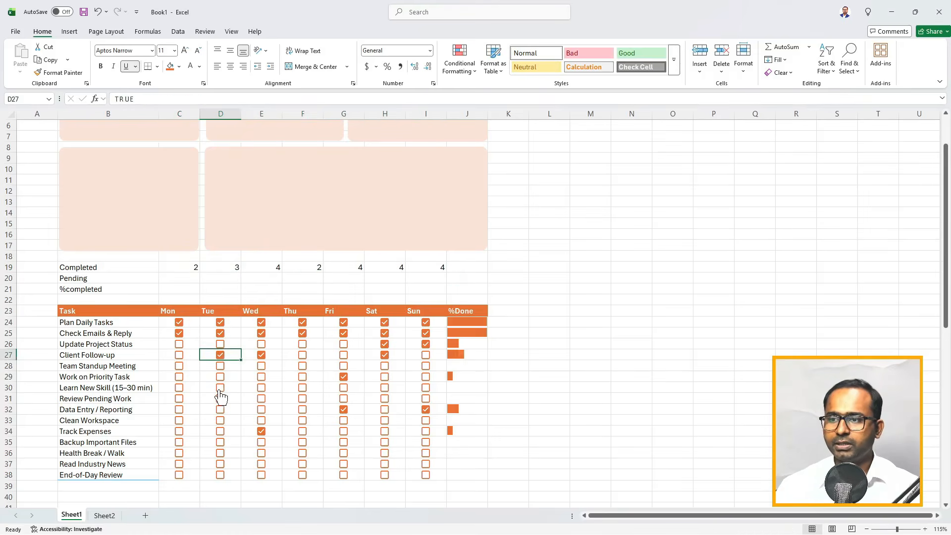
click(220, 388)
click(300, 408)
click(302, 390)
click(302, 376)
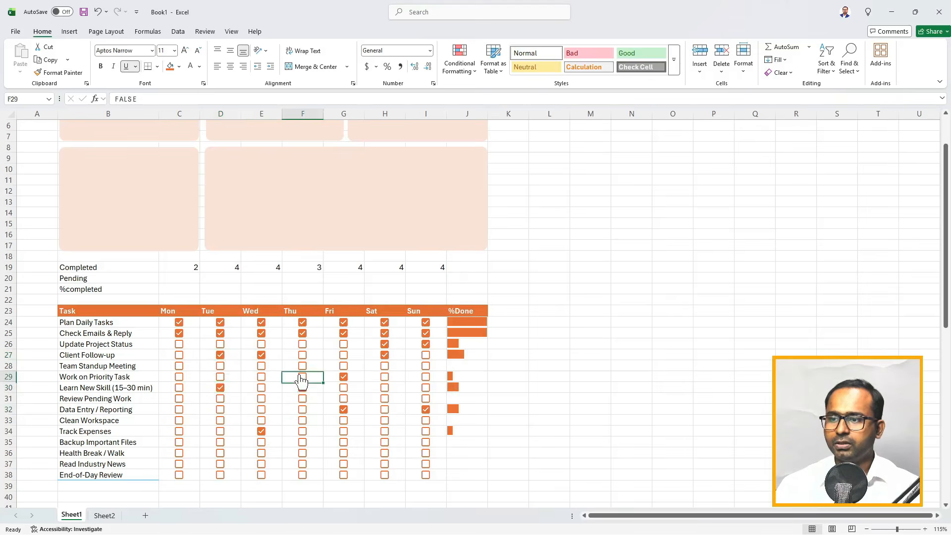
click(302, 366)
click(389, 377)
click(385, 388)
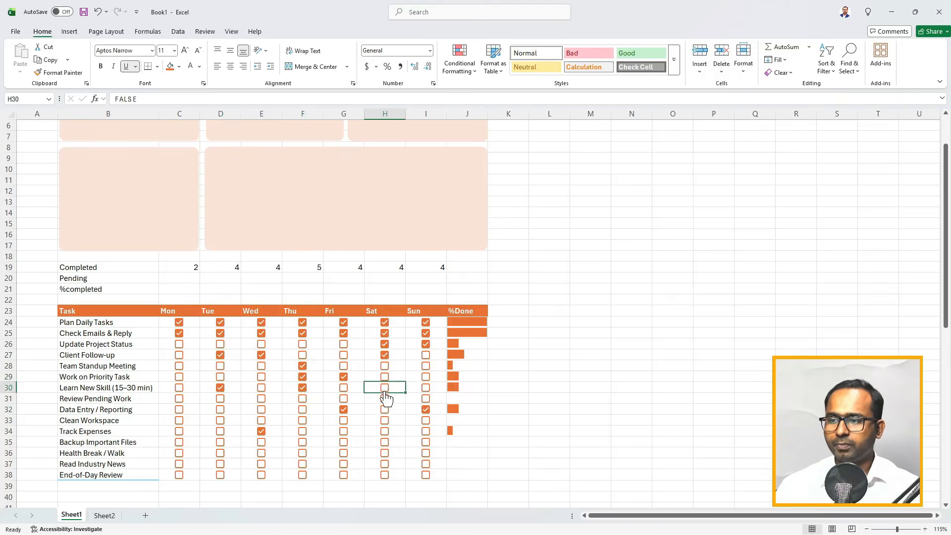
click(385, 420)
click(386, 442)
click(389, 466)
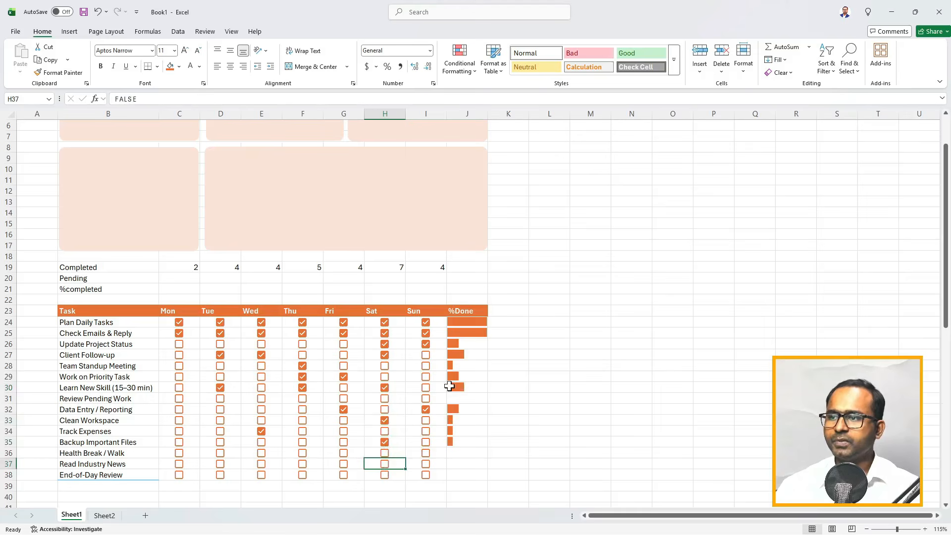
- Enter =COUNTIF(C24:C38,FALSE) in C20 to count Monday's pending tasks
drag(473, 270, 473, 289)
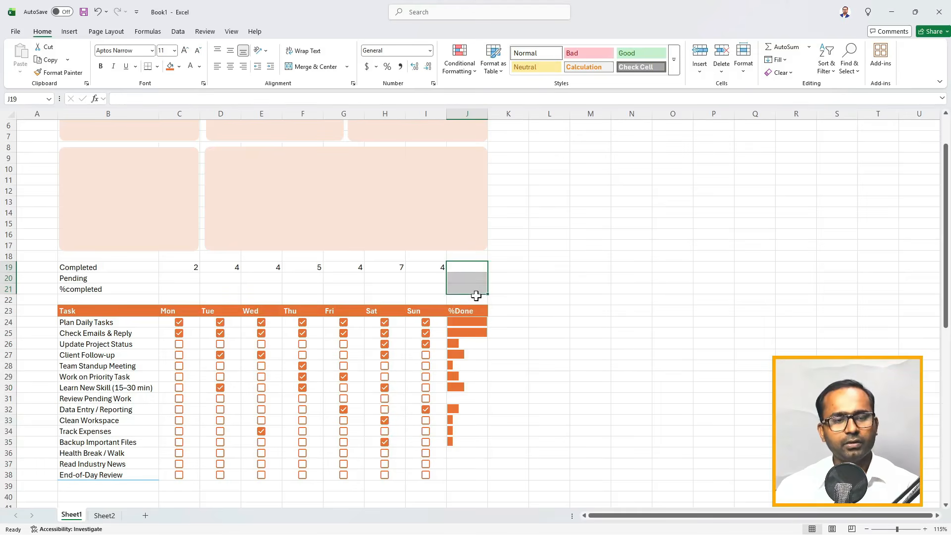
click(182, 266)
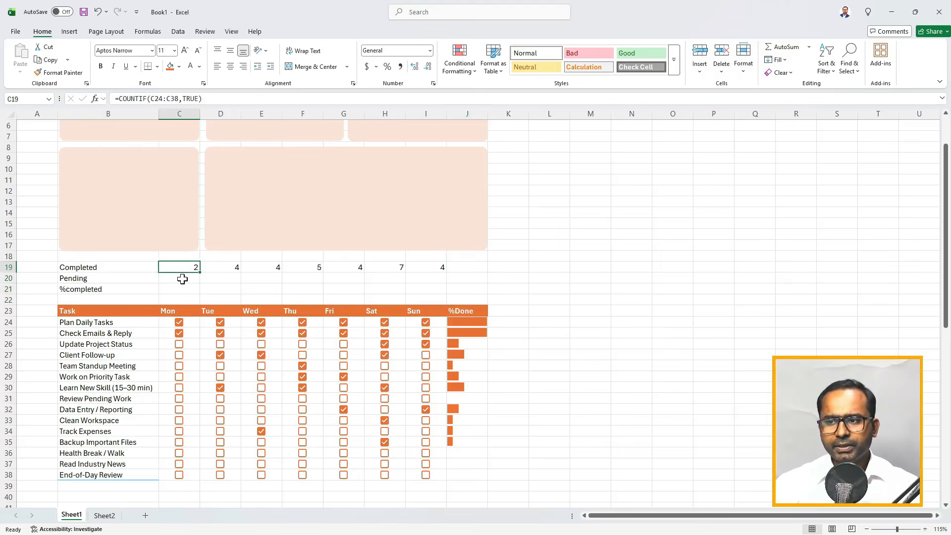
click(182, 278)
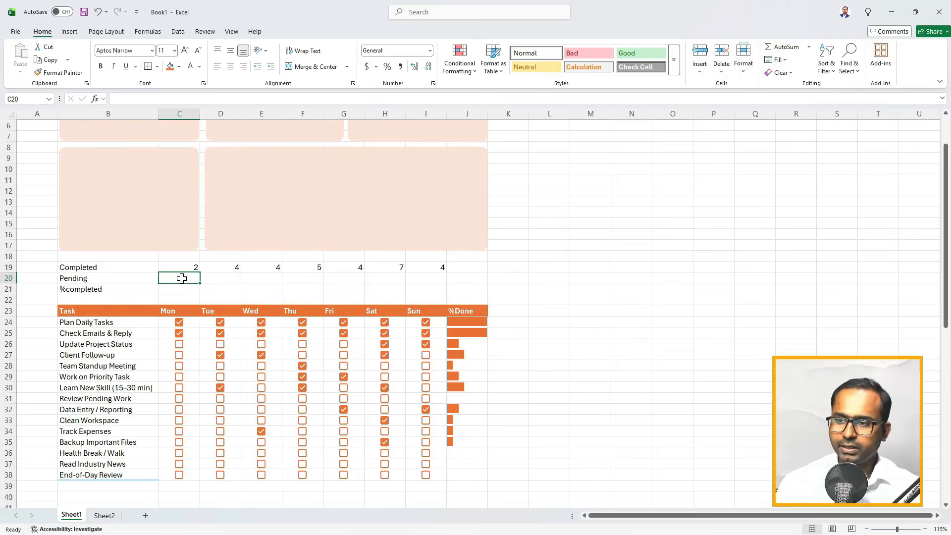
text(=count)
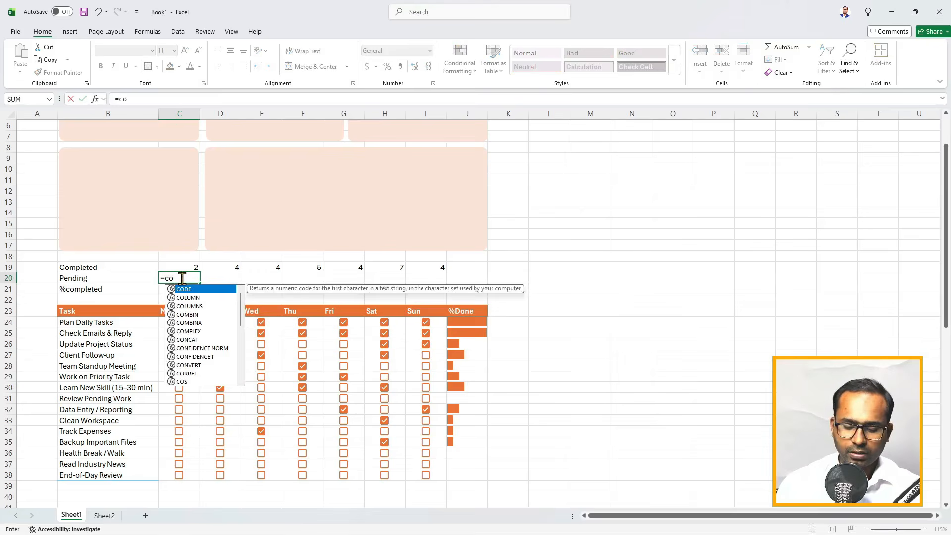
key(Down)
key(Down)
key(Down)
key(Tab)
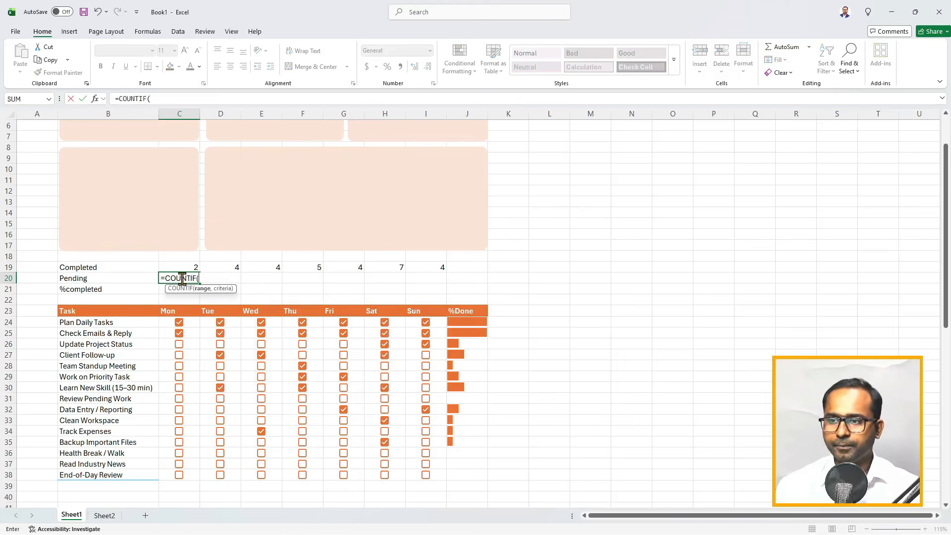
key(Down)
key(Down)
key(Down)
key(Down)
key(ctrl+shift+Down)
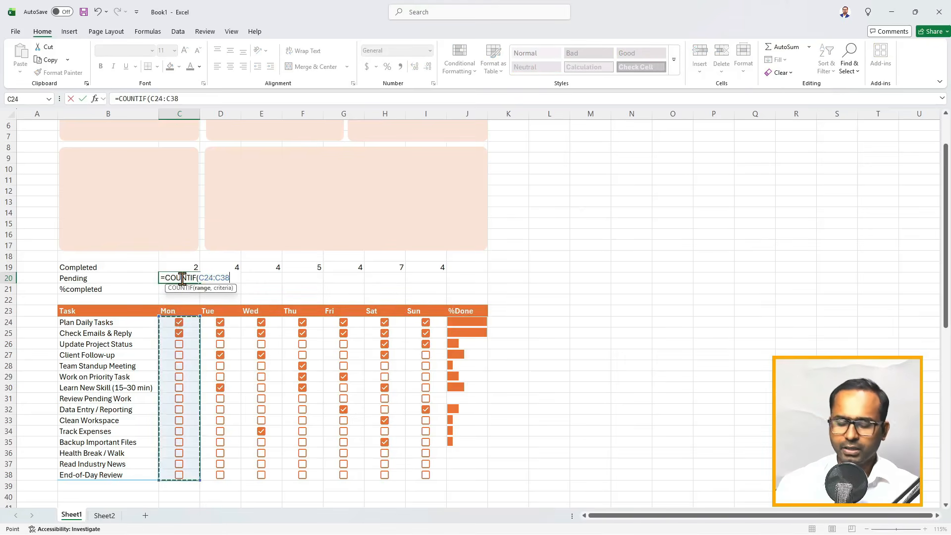
text(,Fals)
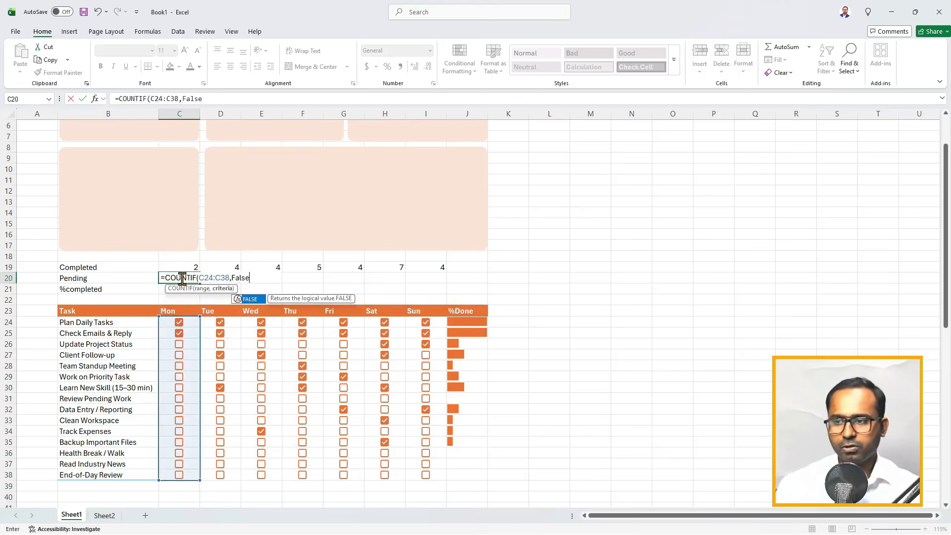
text(e)
key(Tab)
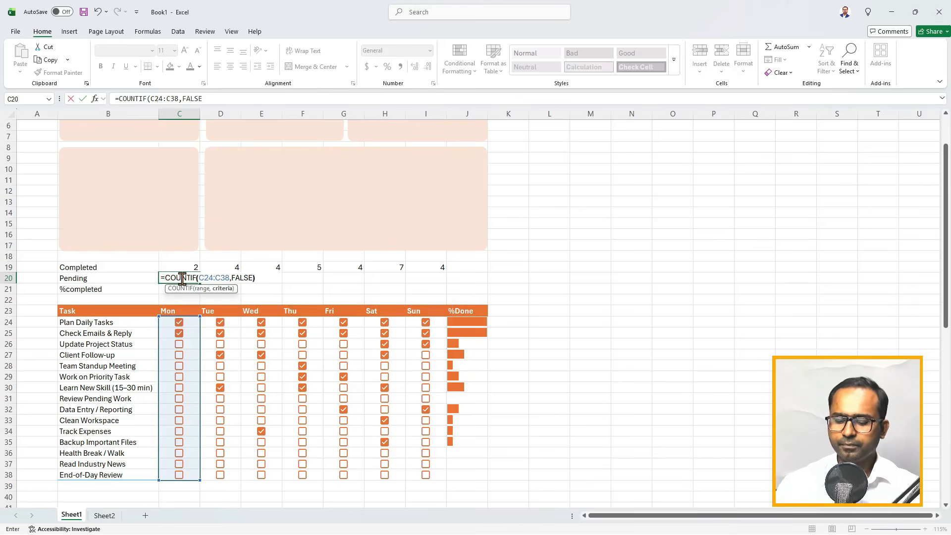
key(Return)
- Fill the pending-count formula from C20 across to I20 for the remaining weekdays
key(Up)
key(shift+Right)
key(shift+Right)
key(shift+Right)
key(shift+Right)
key(shift+Right)
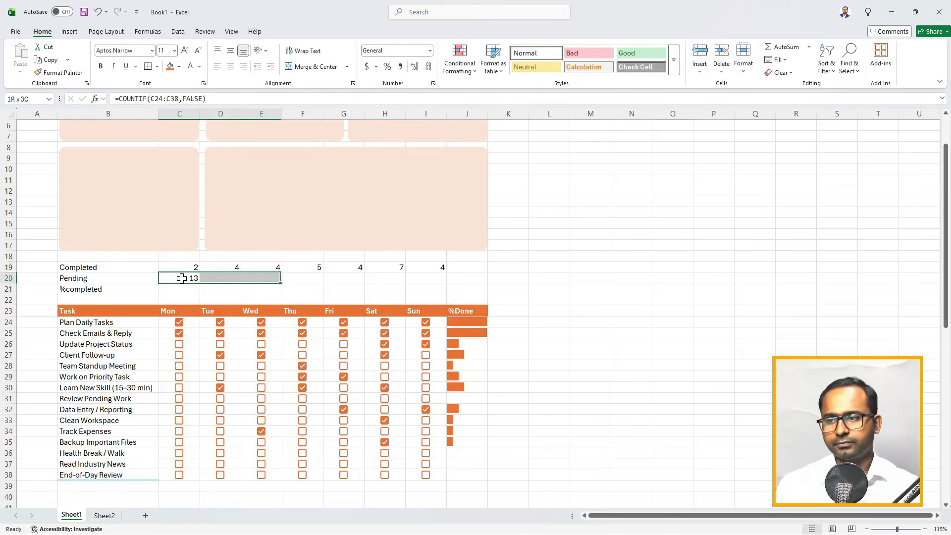
key(shift+Right)
key(ctrl+r)
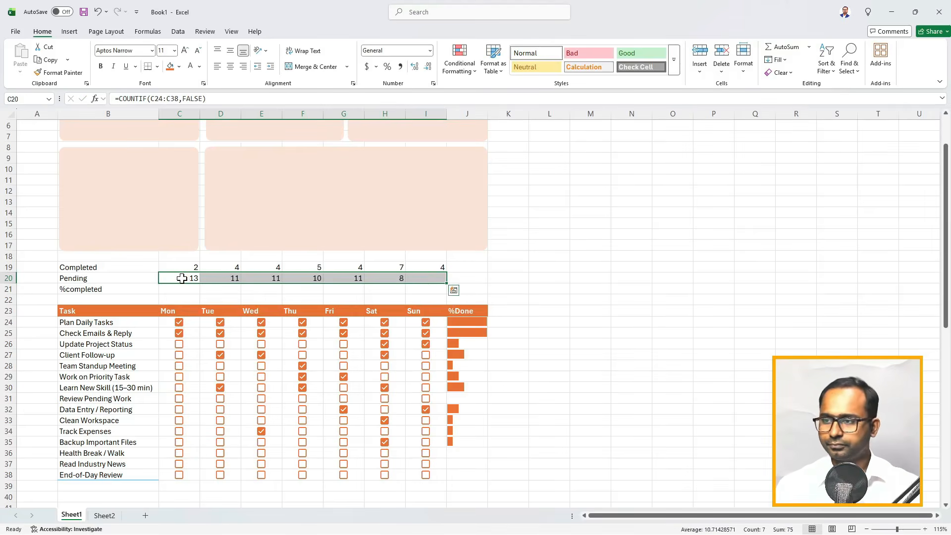
- Enter =C19/SUM(C19:C20) in C21 to calculate Monday's completed percentage
key(Down)
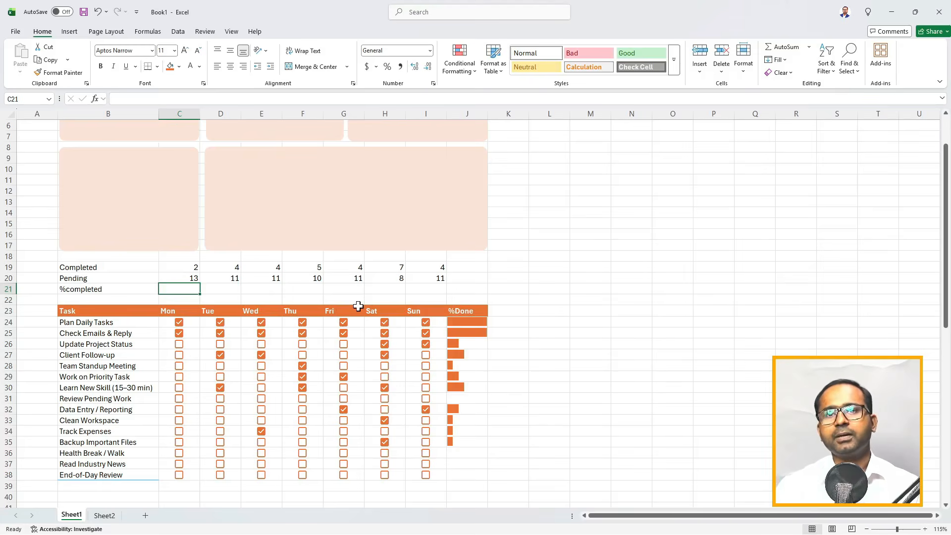
text(=)
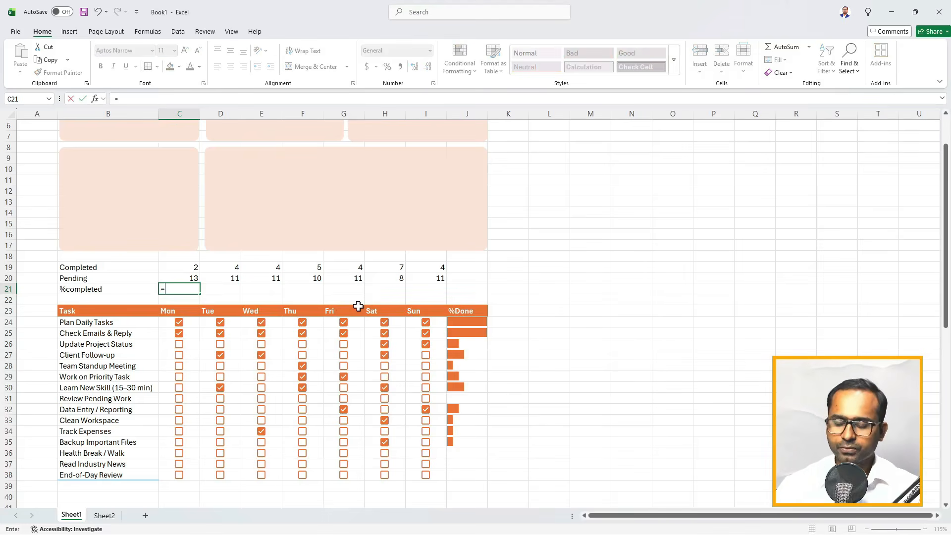
key(Up)
key(Up)
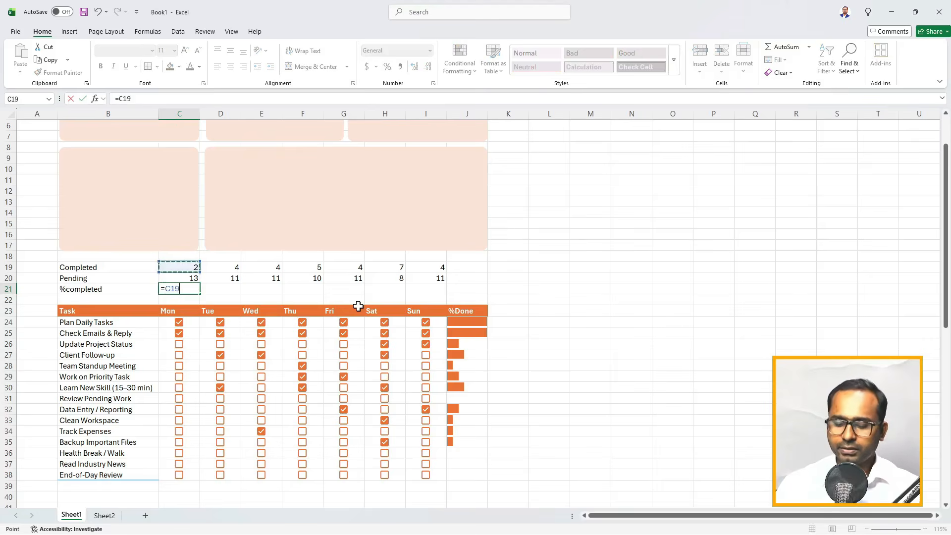
text(/SUM()
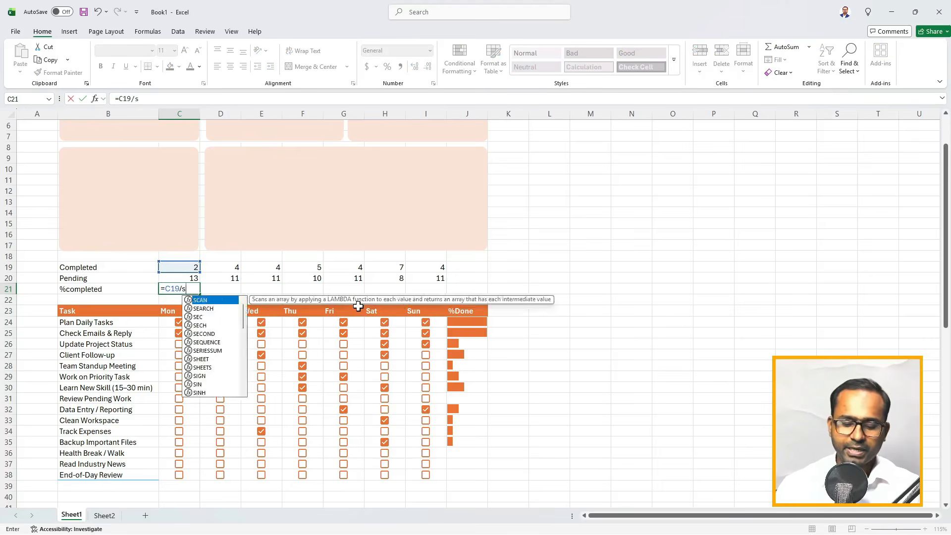
key(Up)
key(Up)
key(shift+Down)
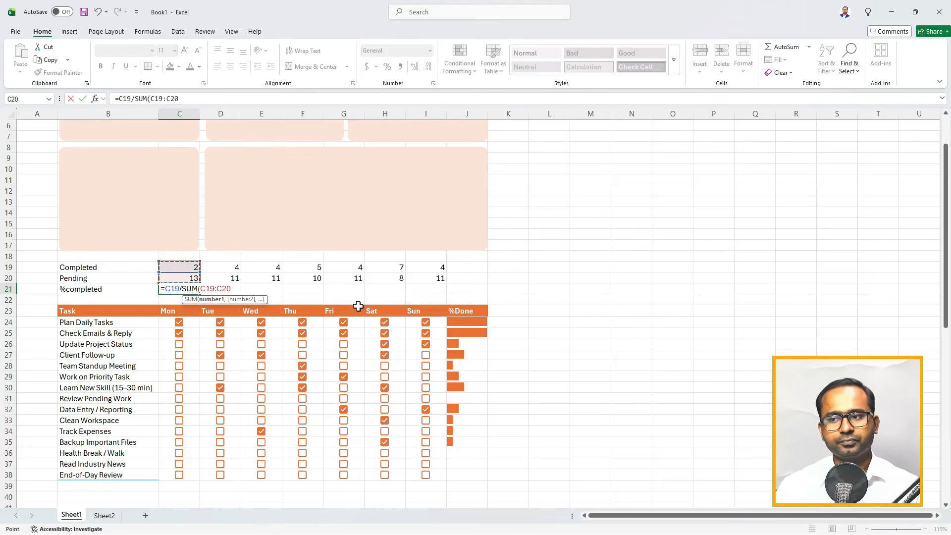
text())
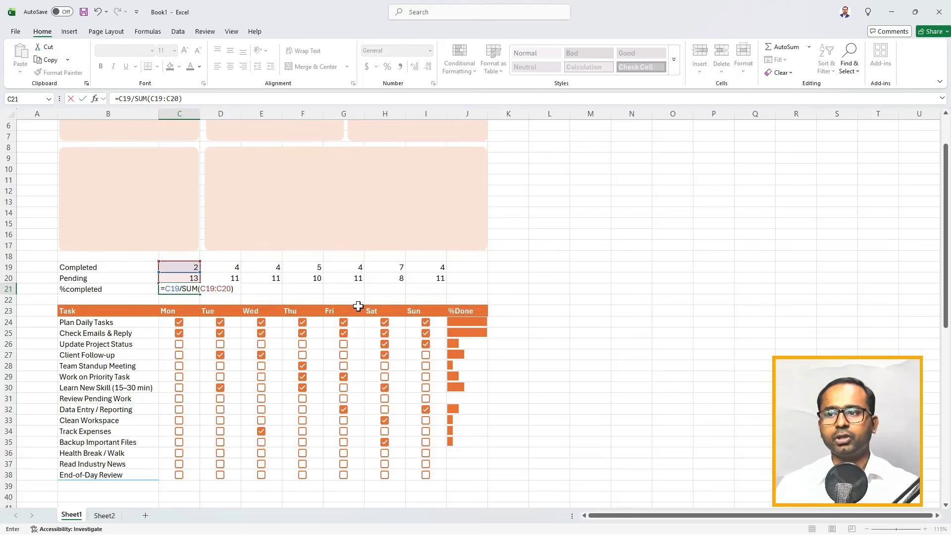
key(Return)
- Fill the percentage formula from C21 across to I21 and format the range as percentages
key(Up)
key(shift+Right)
key(shift+Right)
key(shift+Right)
key(shift+Right)
key(shift+Right)
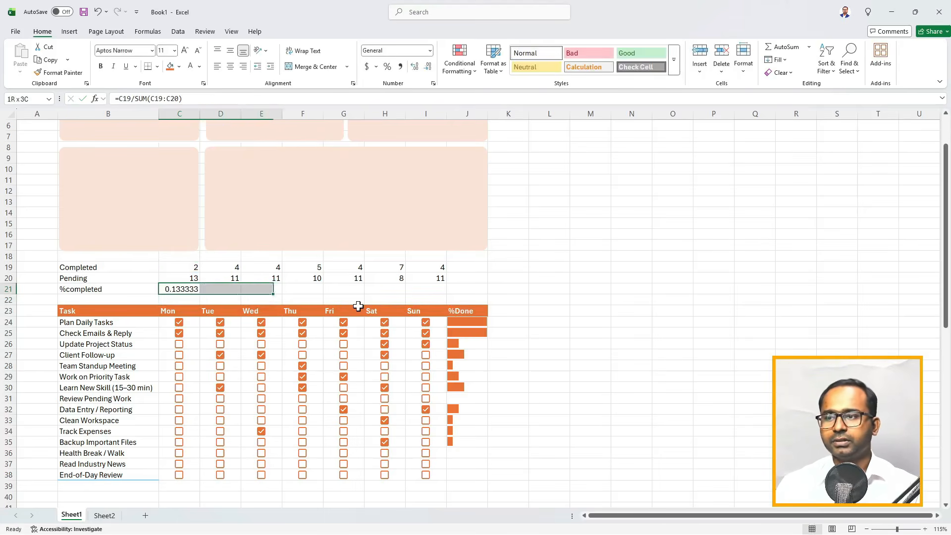
key(shift+Right)
key(ctrl+r)
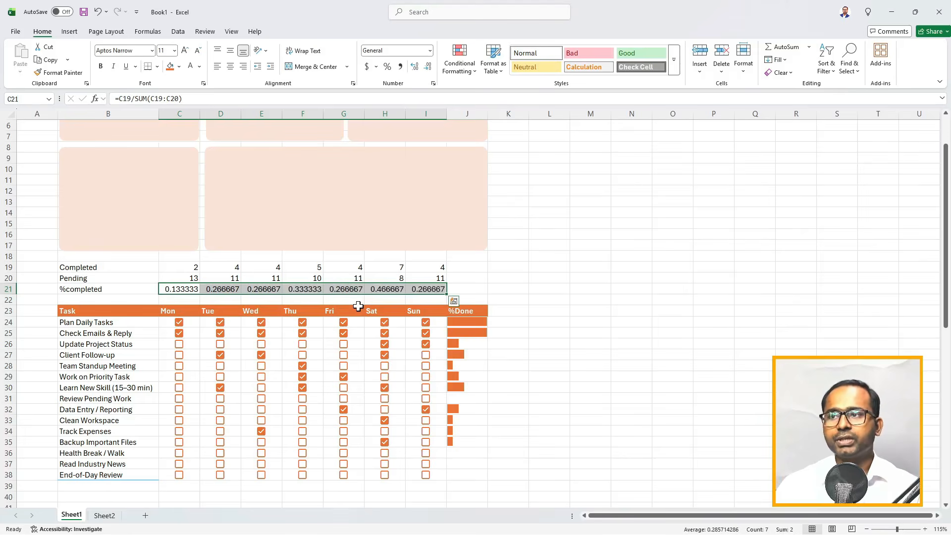
click(389, 66)
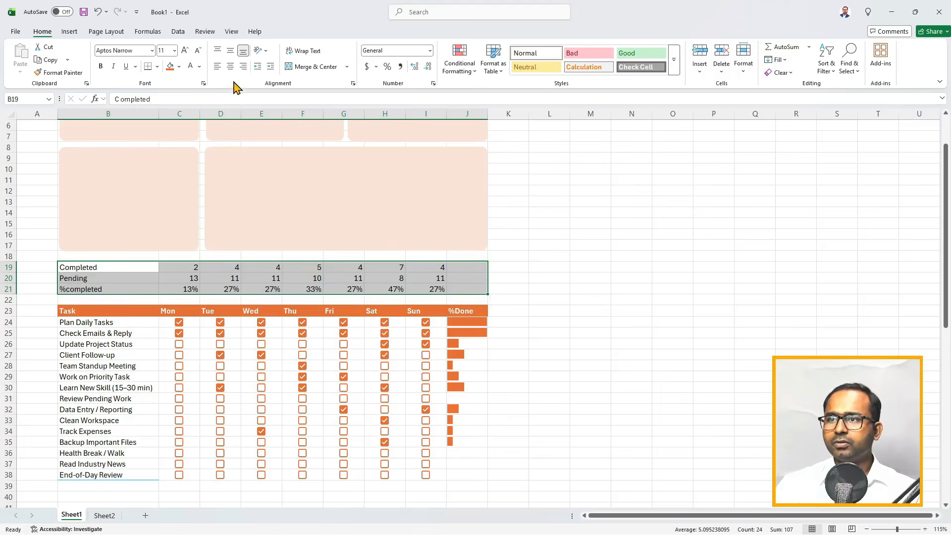
- Centre the summary block B19:J21 horizontally and vertically, and make its labels in B19:B21 bold italic
click(230, 66)
click(230, 51)
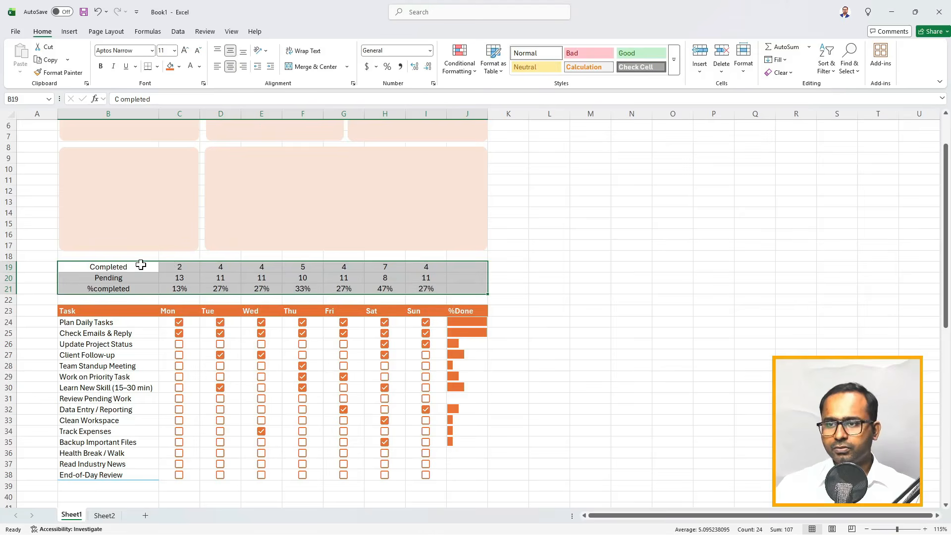
drag(141, 265, 142, 291)
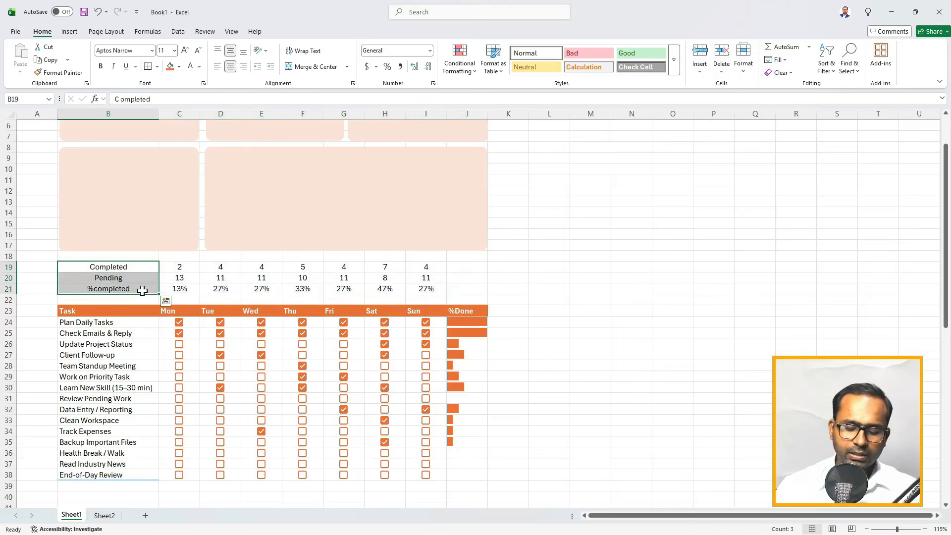
key(ctrl+i)
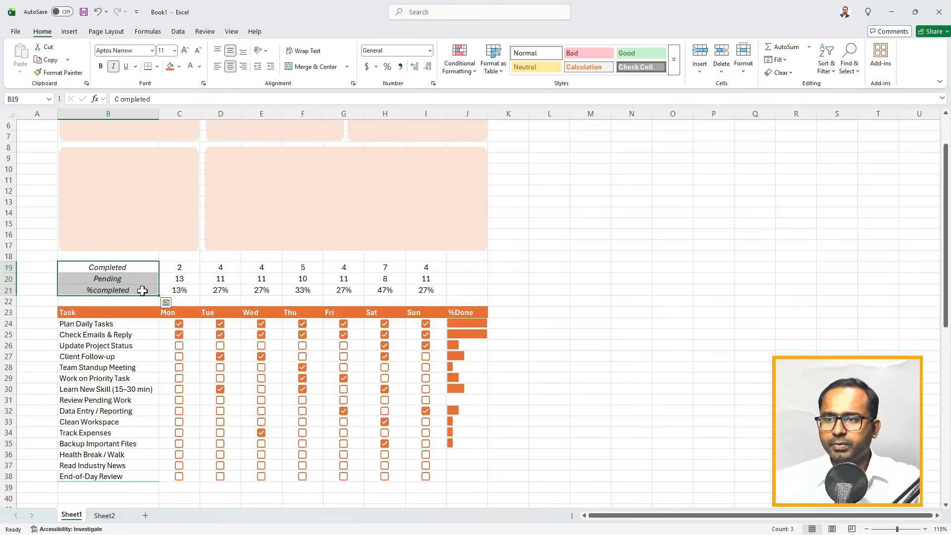
key(ctrl+b)
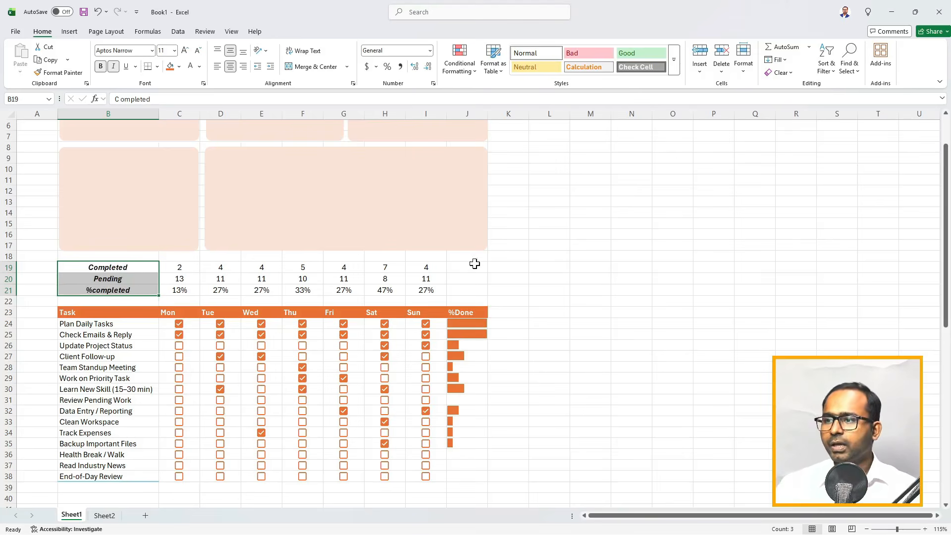
- Insert column sparklines in J19:J21 from the data range C19:I21 and colour them with the orange theme colour
drag(469, 268, 469, 288)
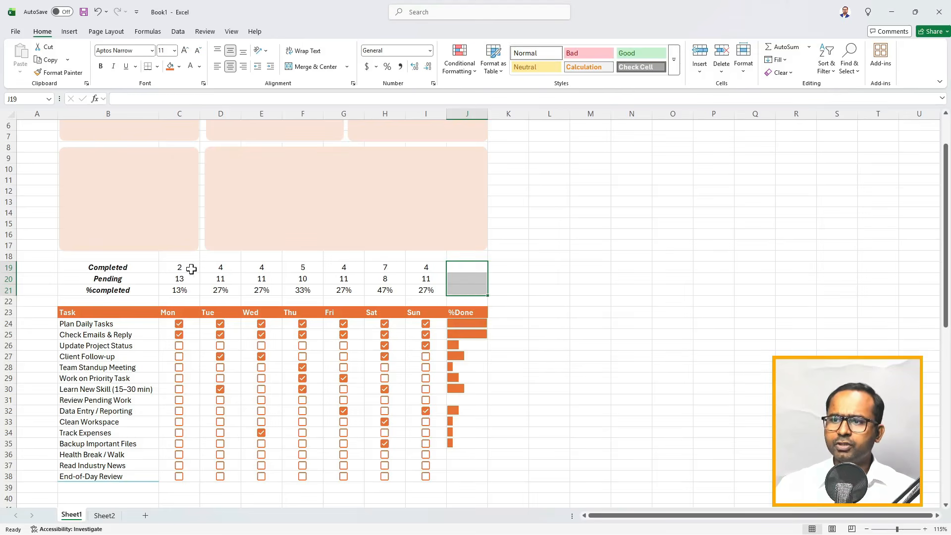
drag(189, 268, 463, 291)
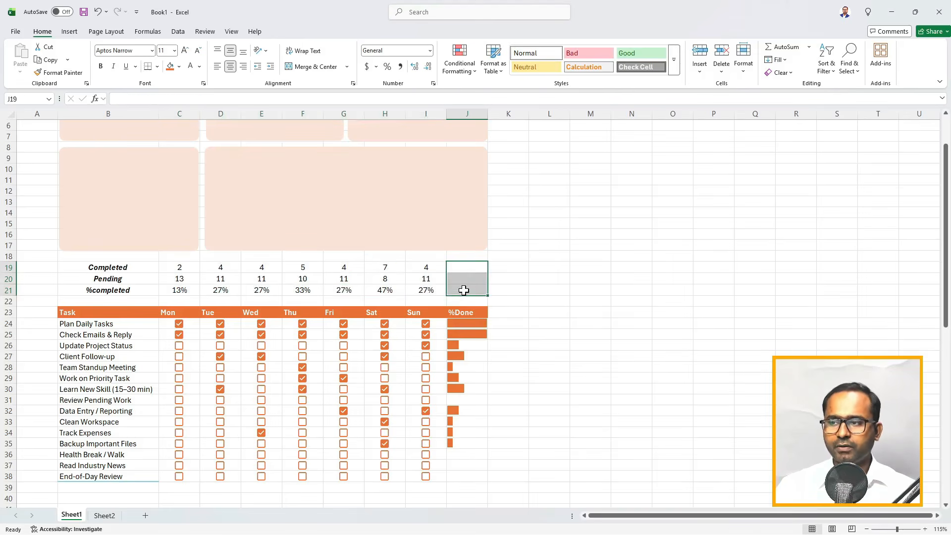
click(70, 33)
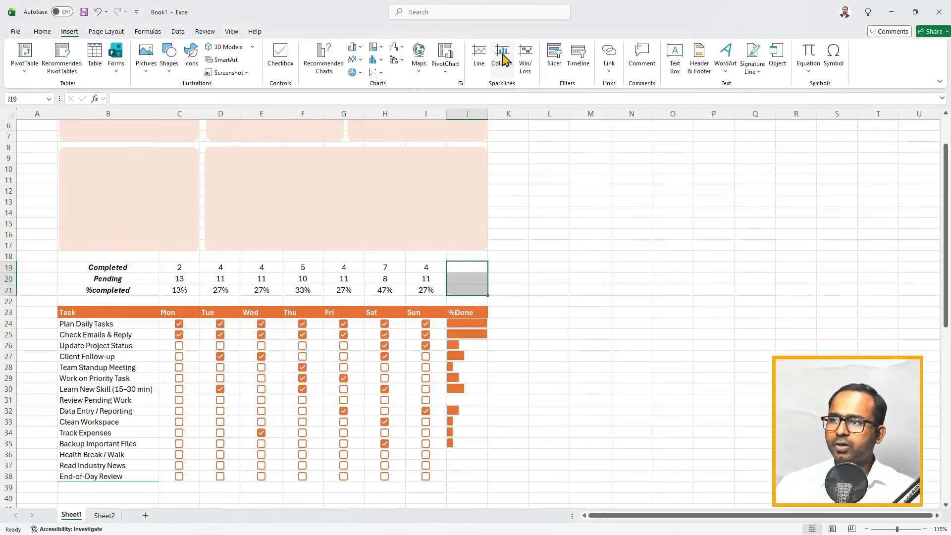
click(530, 87)
drag(483, 201, 555, 178)
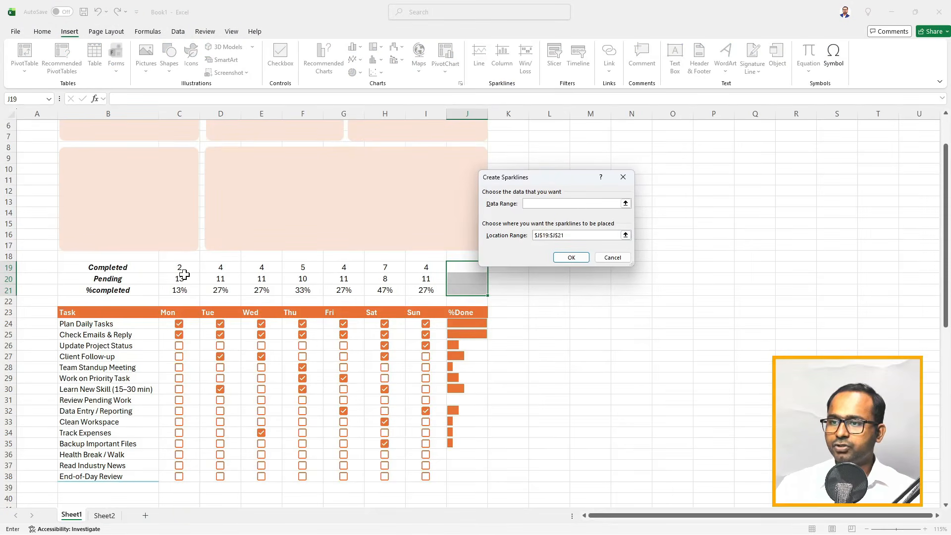
drag(182, 271, 433, 290)
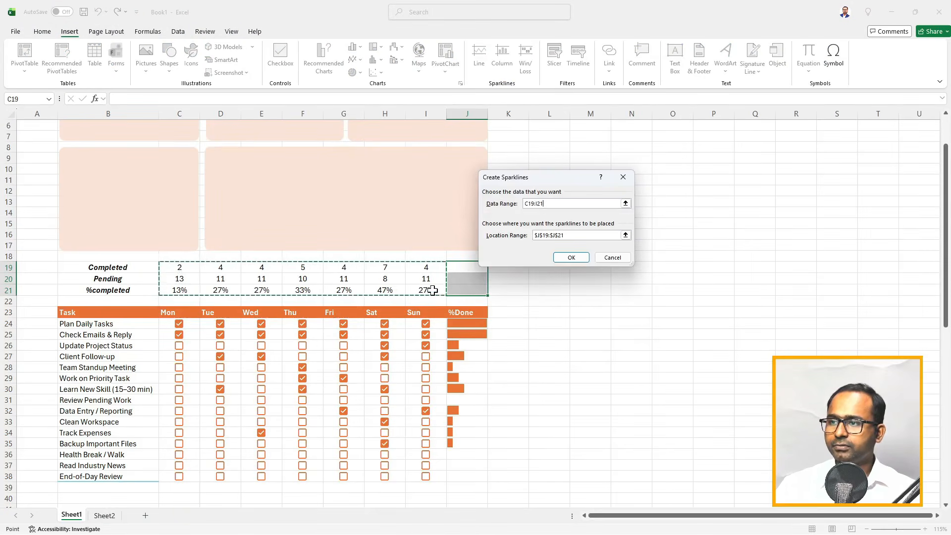
click(572, 257)
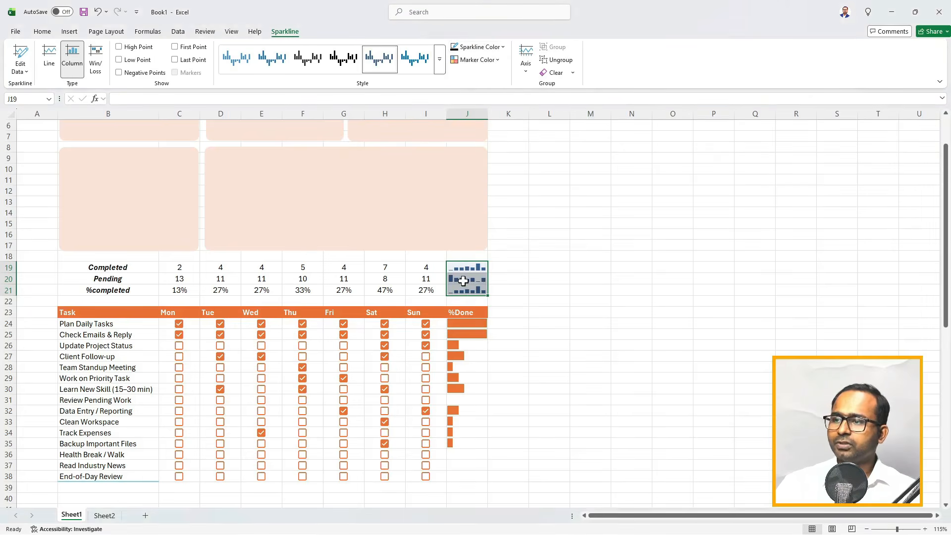
click(502, 47)
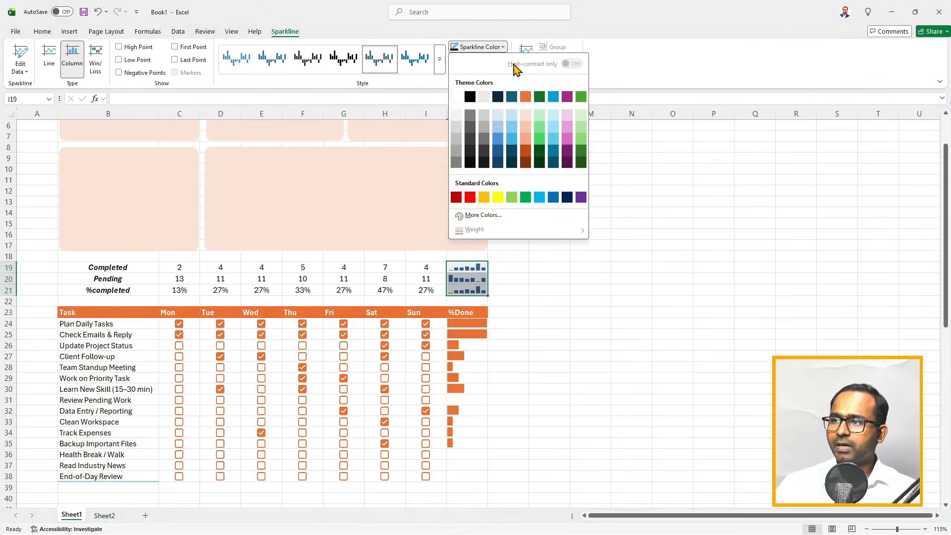
click(527, 98)
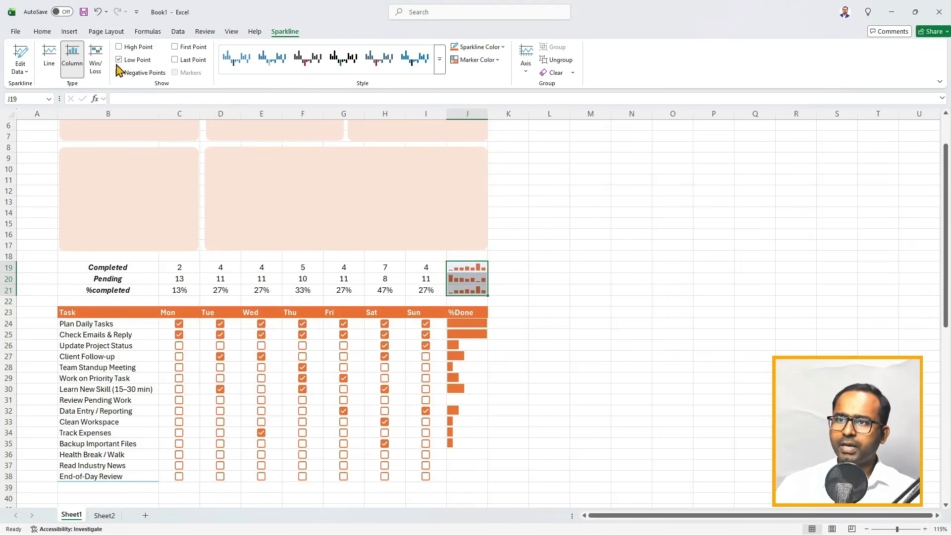
- Try highlighting the high and low points on the J19:J21 sparklines, and turn both highlights off again
click(119, 47)
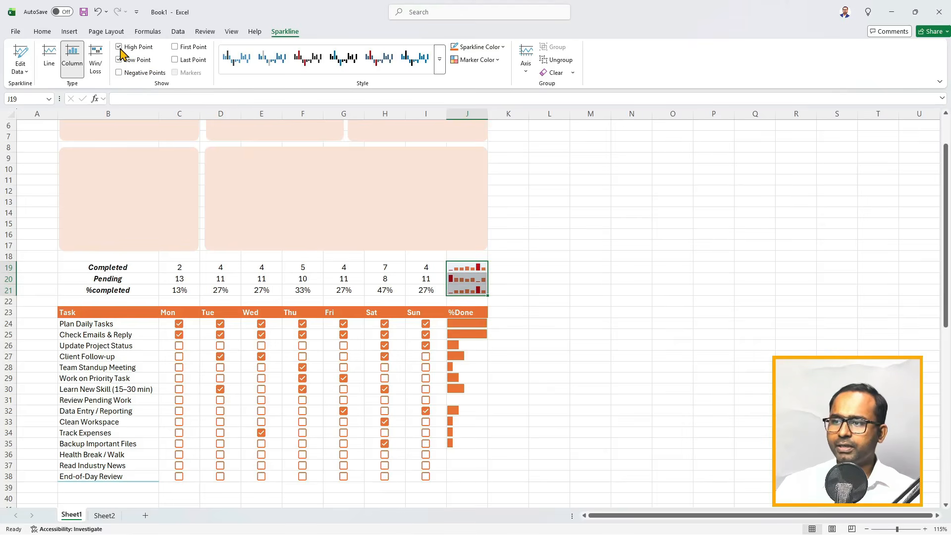
click(512, 269)
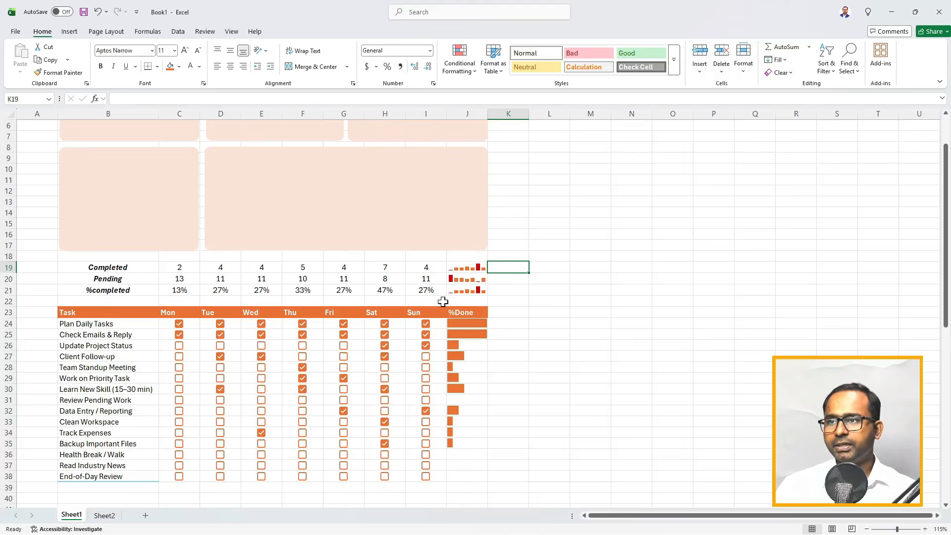
click(472, 268)
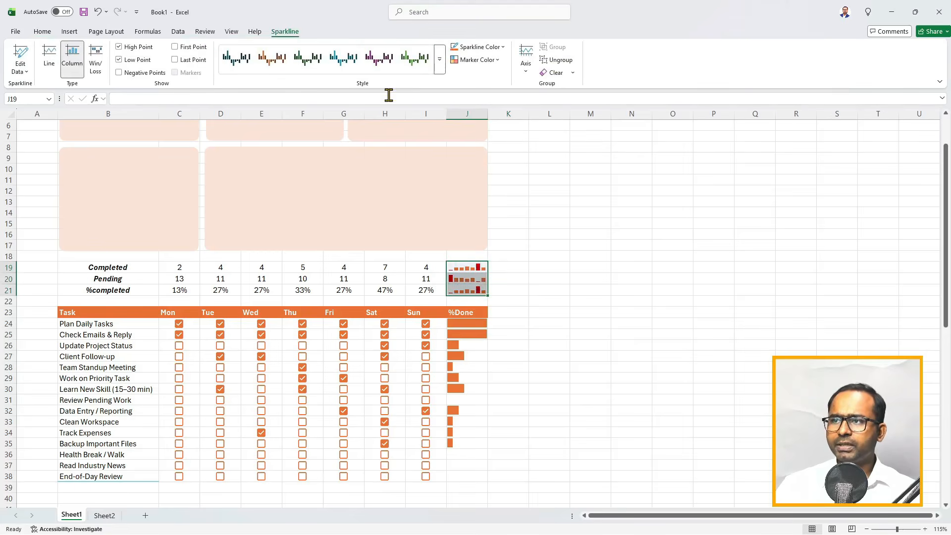
click(118, 48)
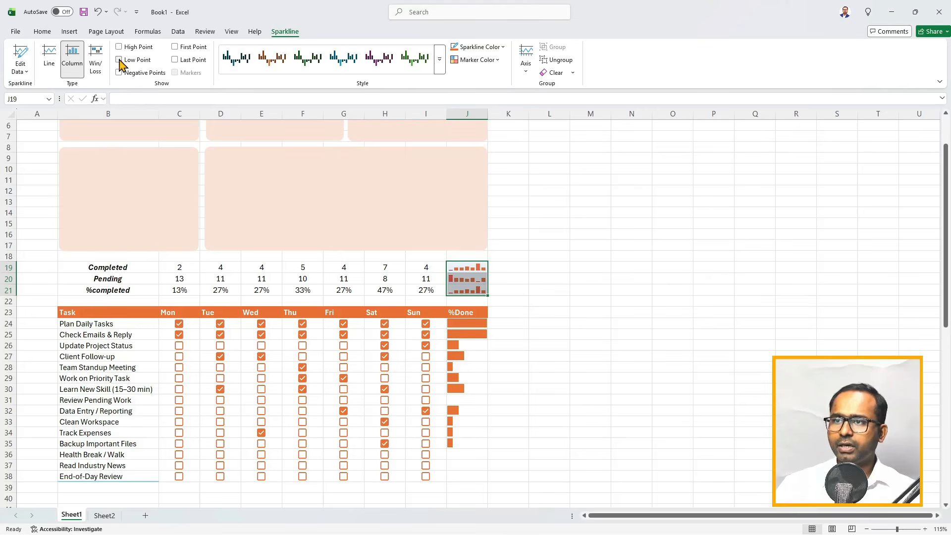
click(551, 245)
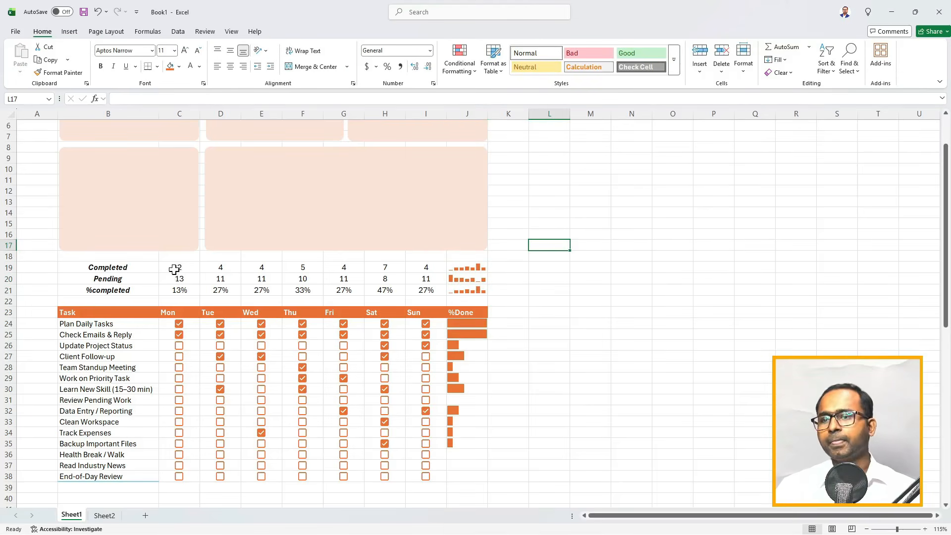
- Add a top border and a bottom double border to the summary block B19:J21
drag(122, 270, 460, 290)
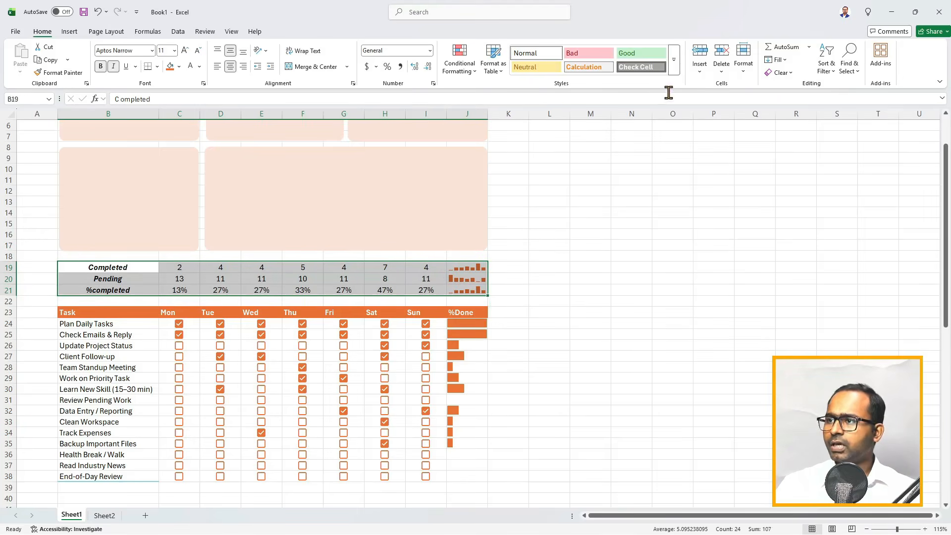
click(673, 72)
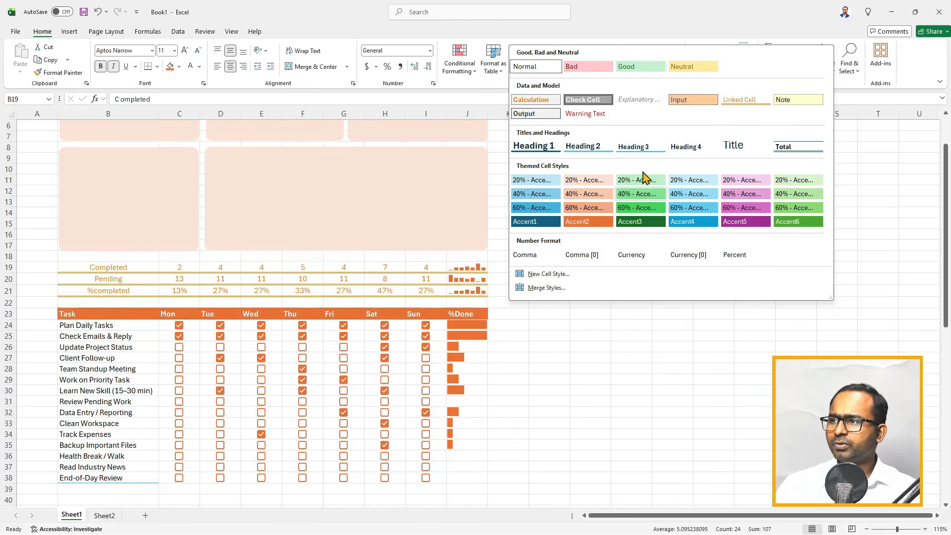
click(608, 356)
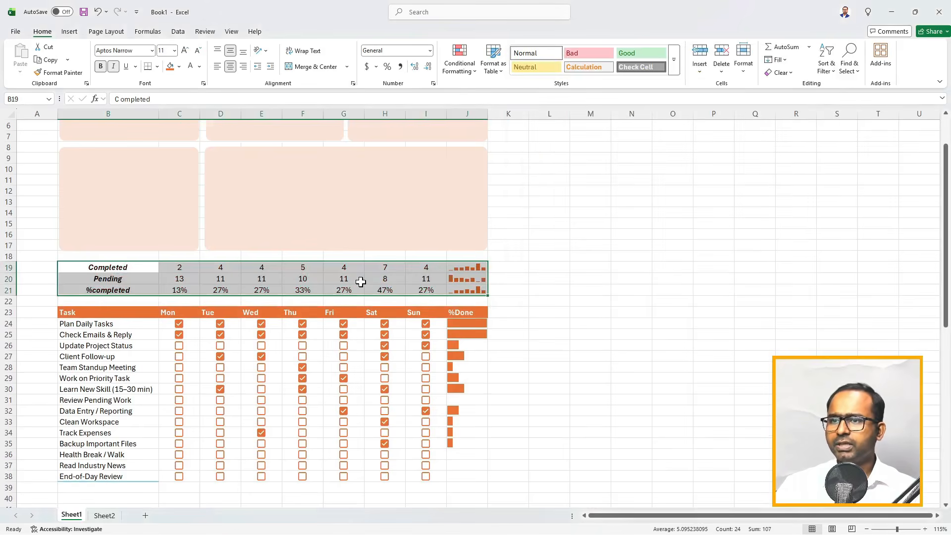
click(157, 66)
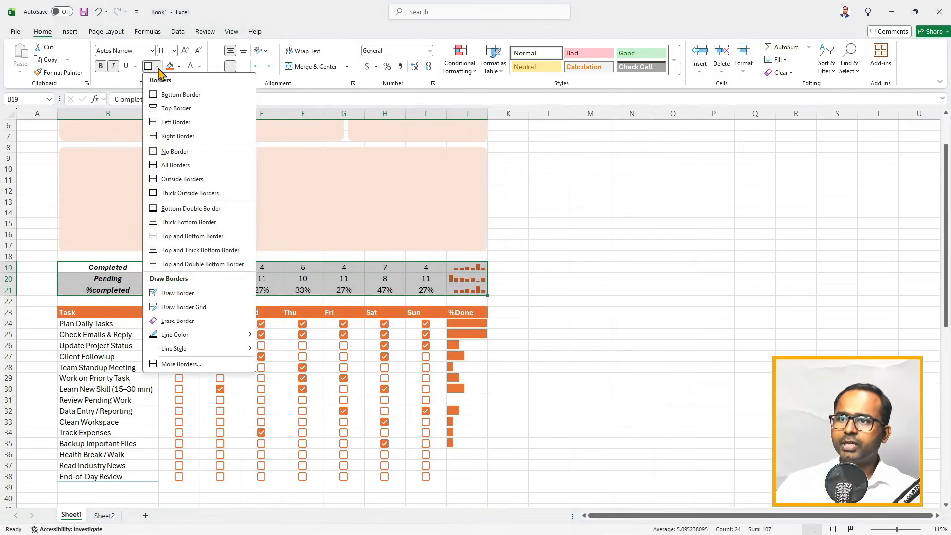
click(180, 110)
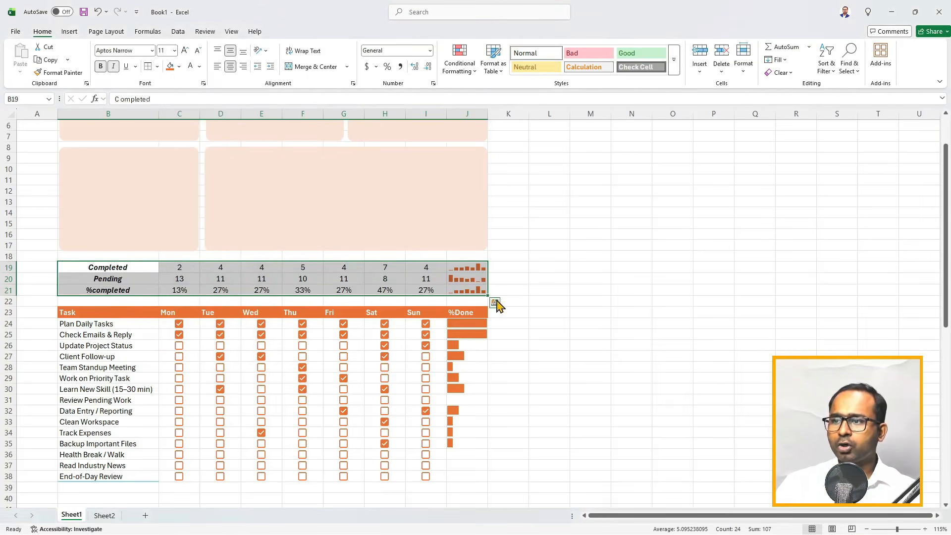
click(158, 66)
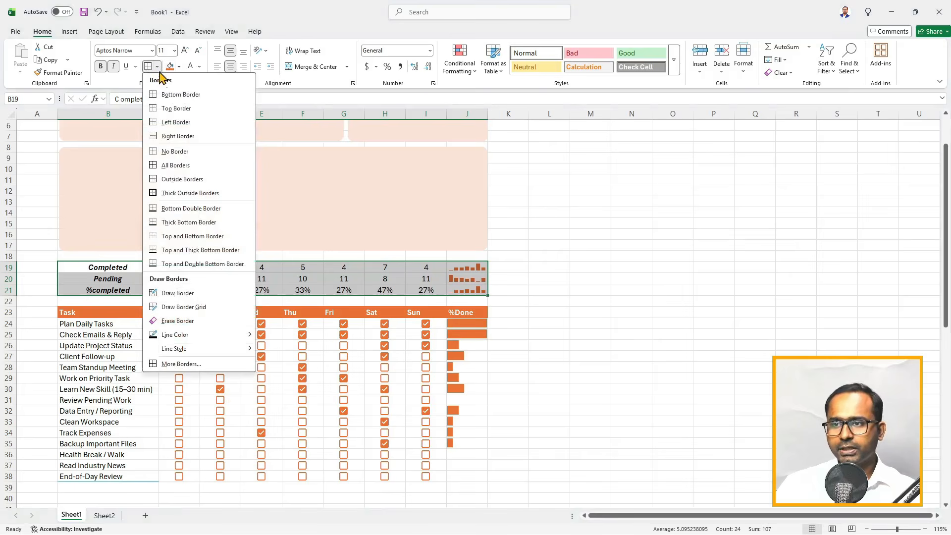
click(187, 210)
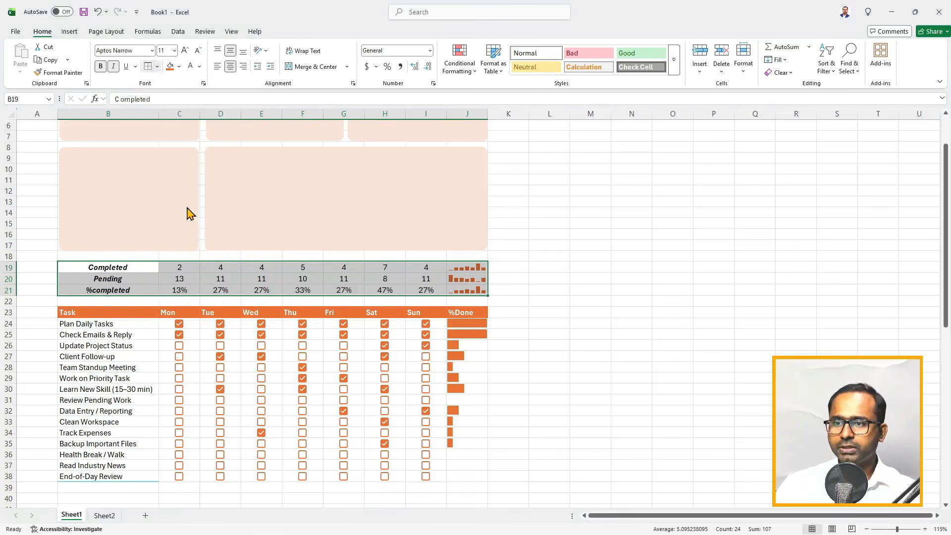
click(504, 293)
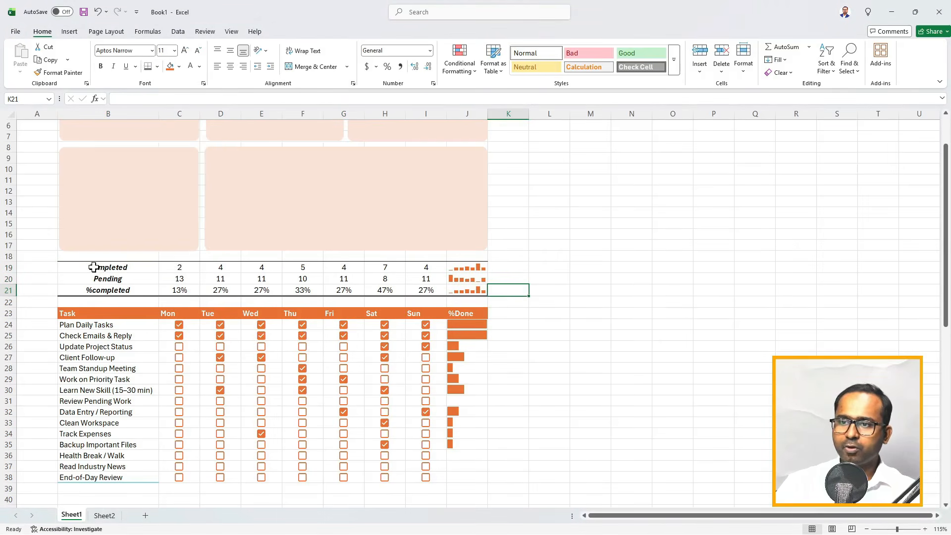
- Reapply the top border and bottom double border of the summary block B19:J21 in the orange theme line colour
drag(93, 267, 468, 291)
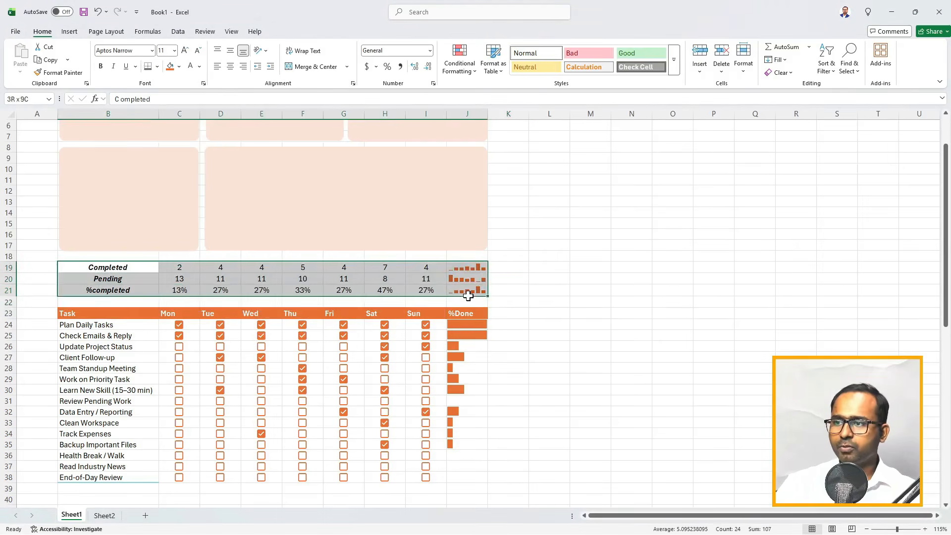
click(157, 66)
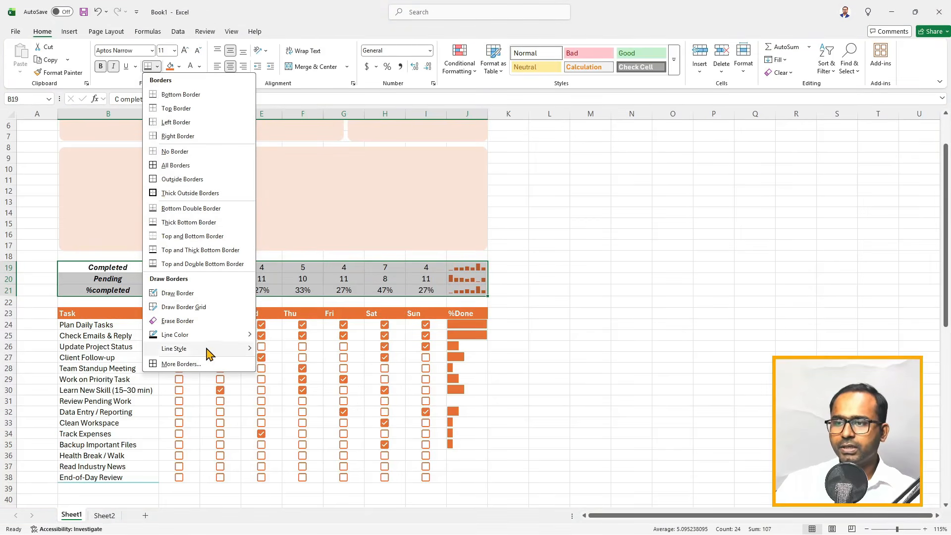
mouse_move(203, 334)
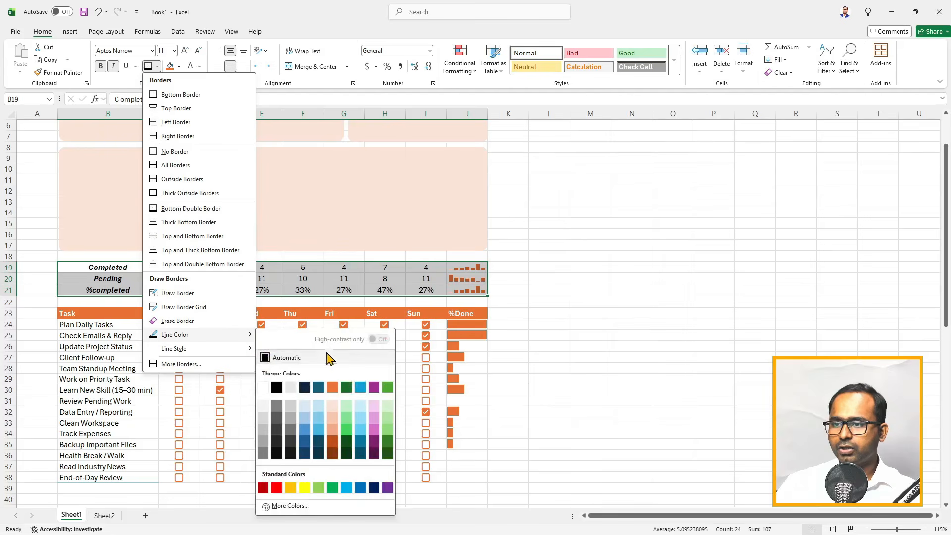
click(332, 388)
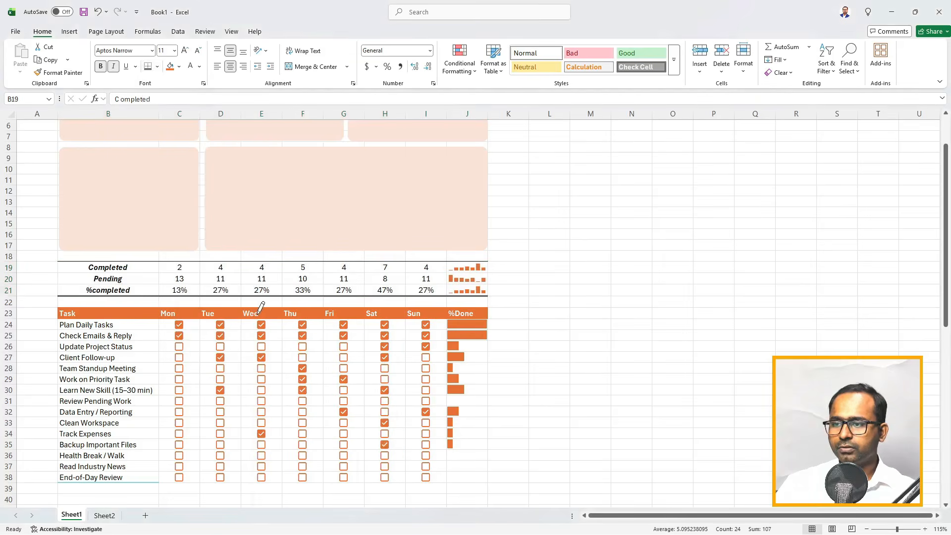
key(Escape)
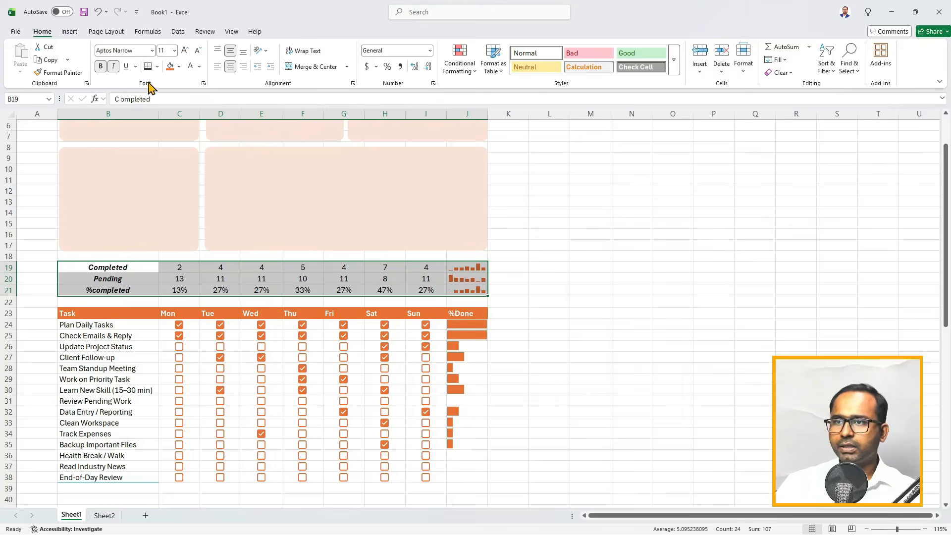
click(158, 67)
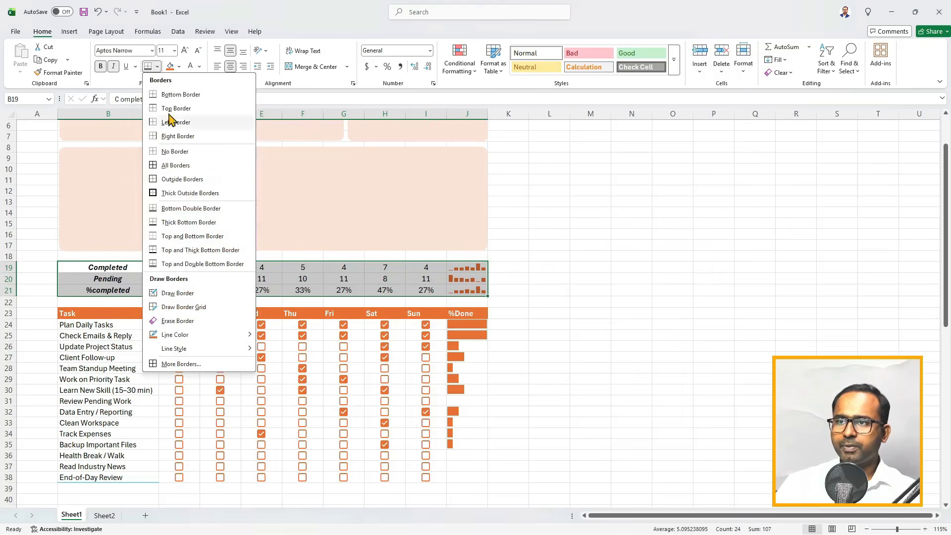
click(178, 214)
click(156, 67)
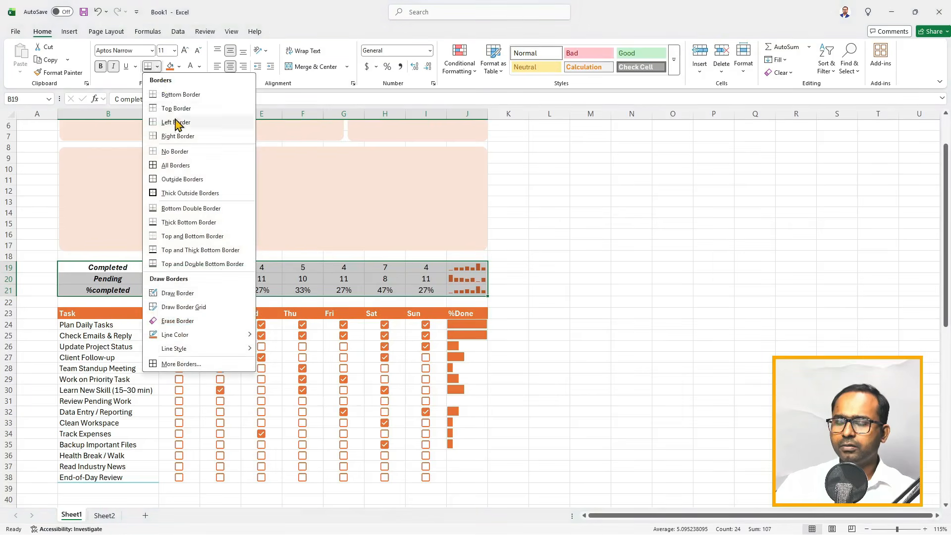
click(178, 108)
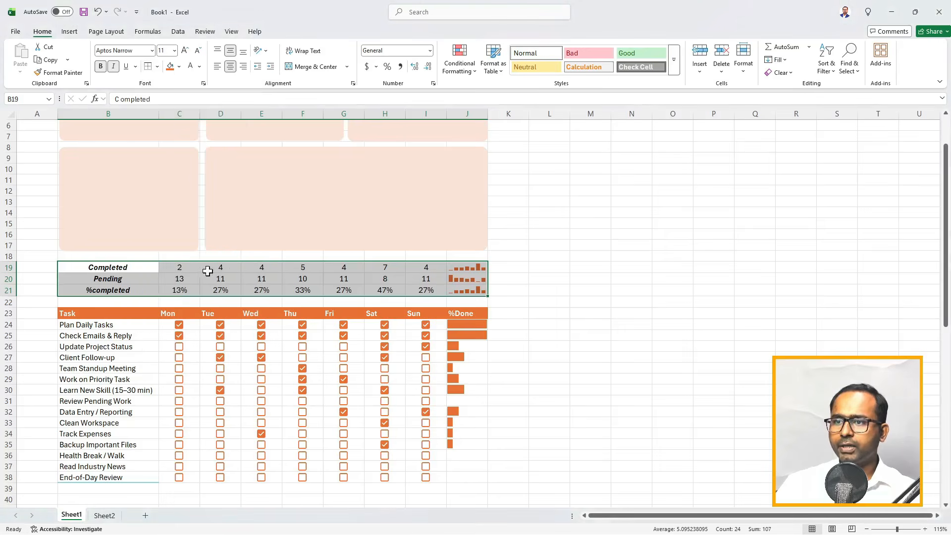
click(211, 279)
click(577, 288)
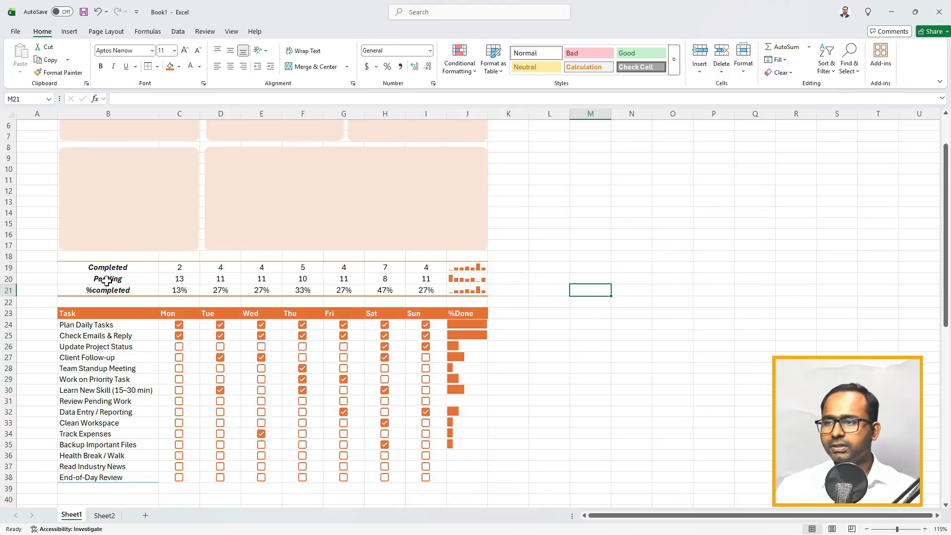
- Set the summary labels in B19:B21 to the orange theme font colour and reduce them to size 10
drag(106, 268, 106, 290)
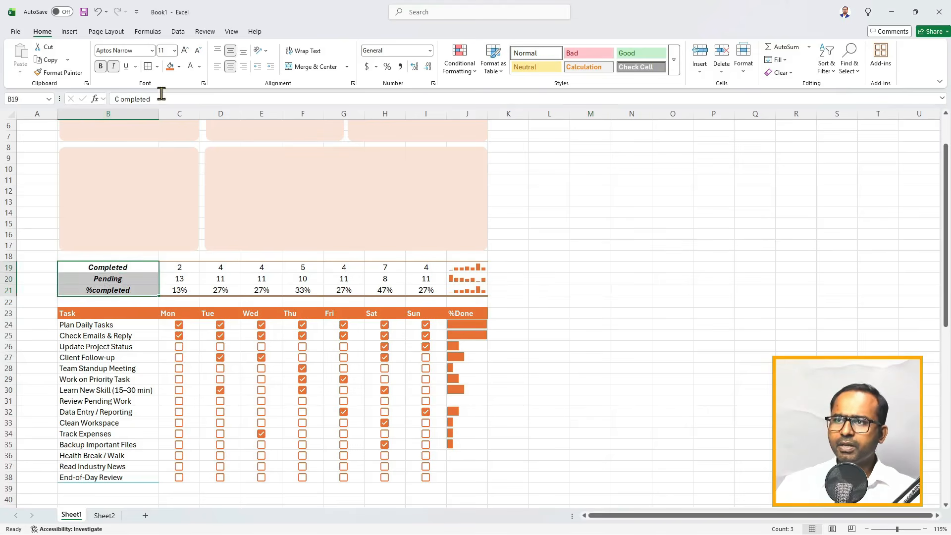
click(200, 67)
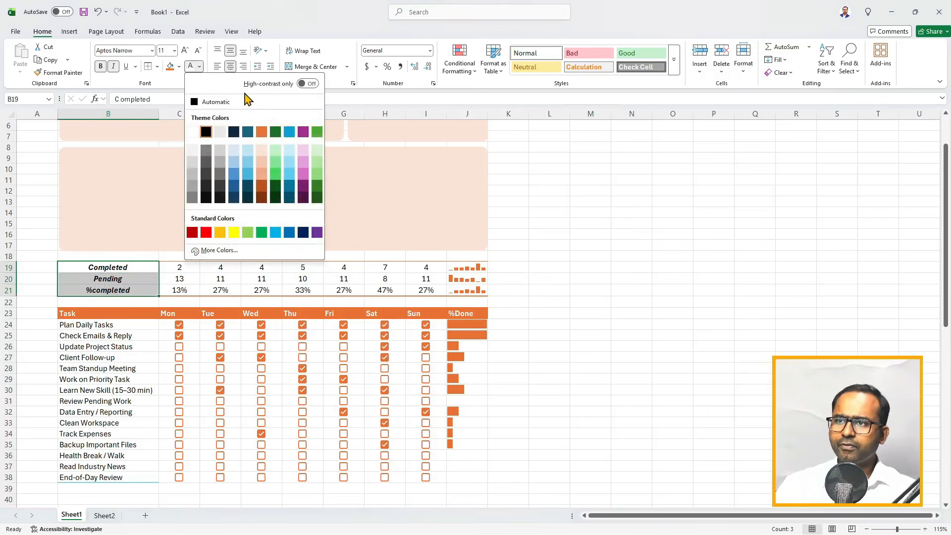
click(263, 133)
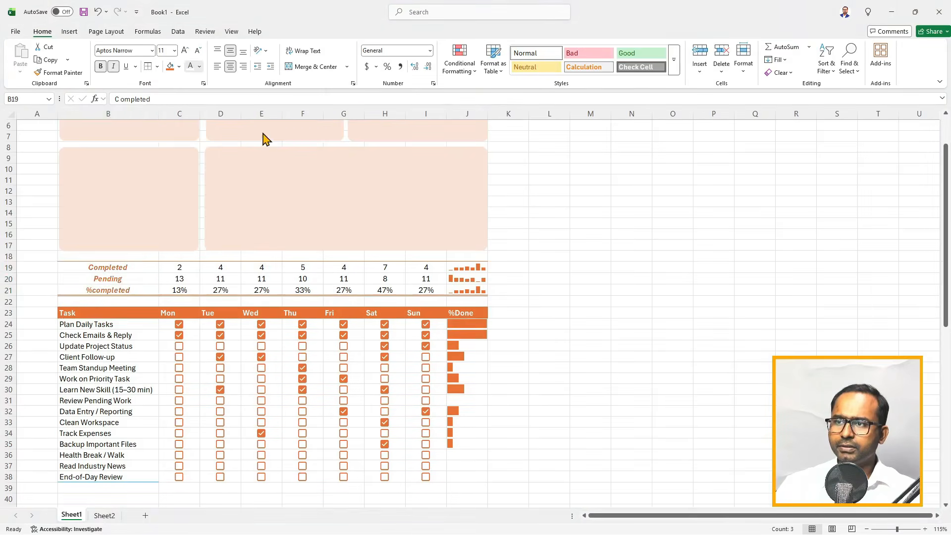
click(198, 51)
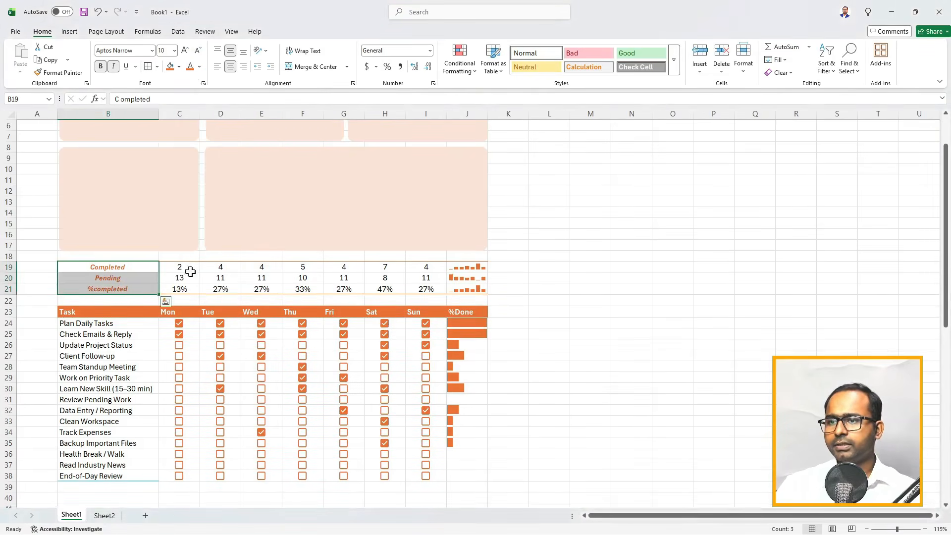
- Make the summary figures in C19:I21 bold and reduce their font size to 10
drag(187, 269, 413, 288)
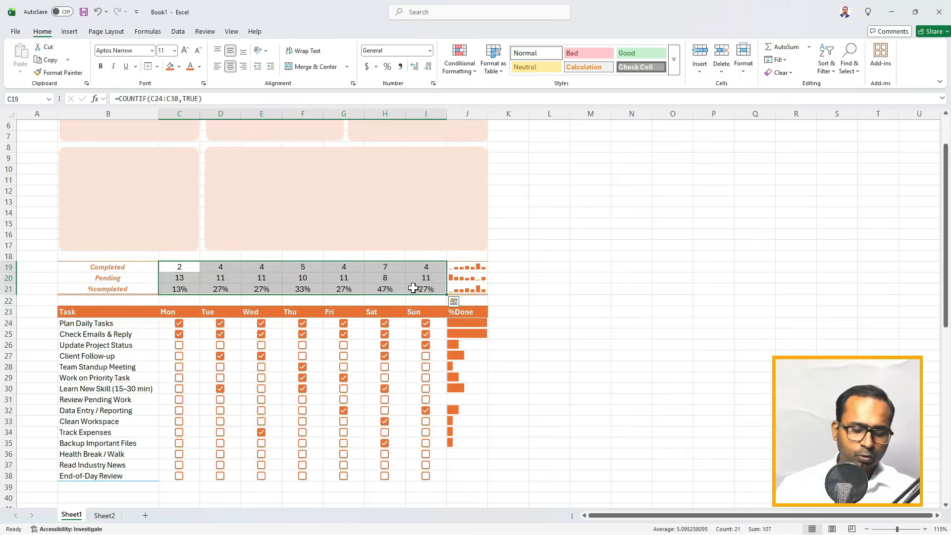
key(ctrl+b)
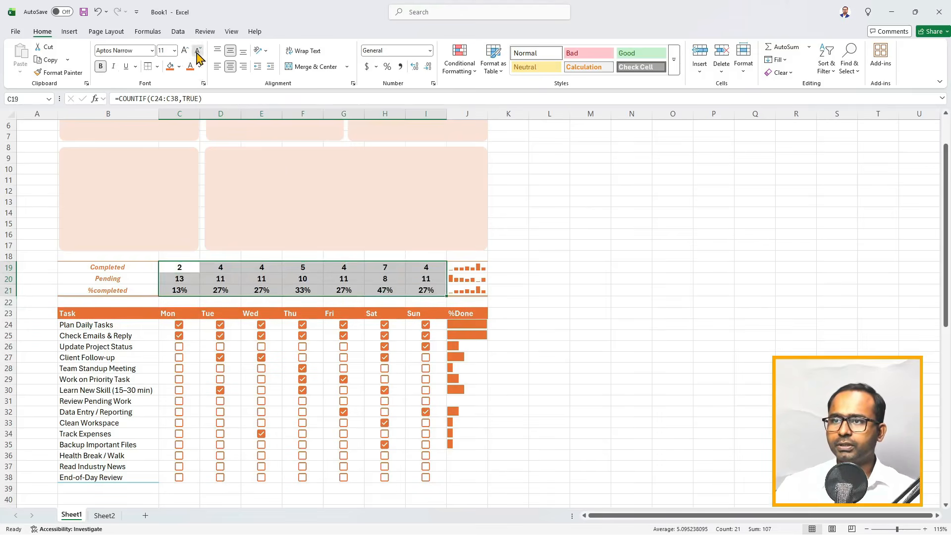
click(198, 52)
- Reduce the font size of the whole task table B23:J38 to 10
drag(106, 312, 454, 475)
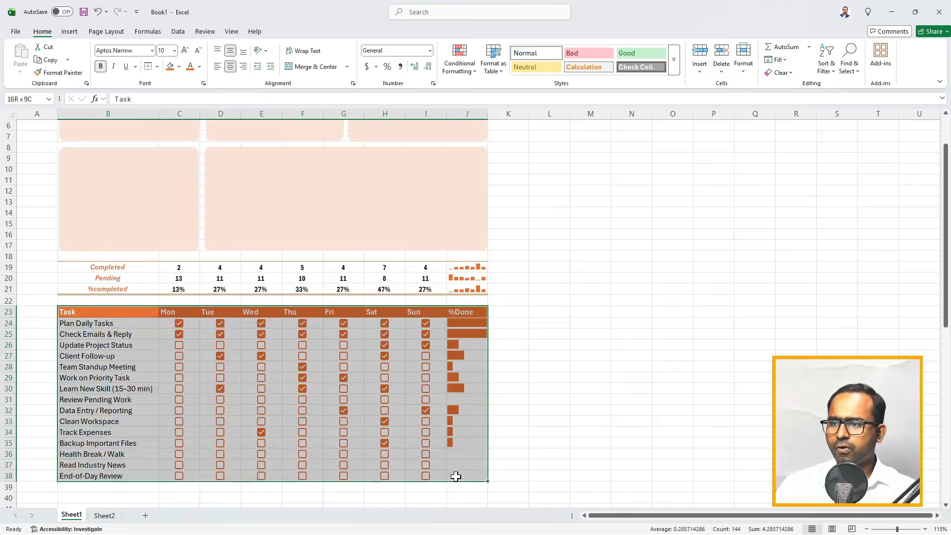
click(197, 51)
scroll(396, 259, down, 3)
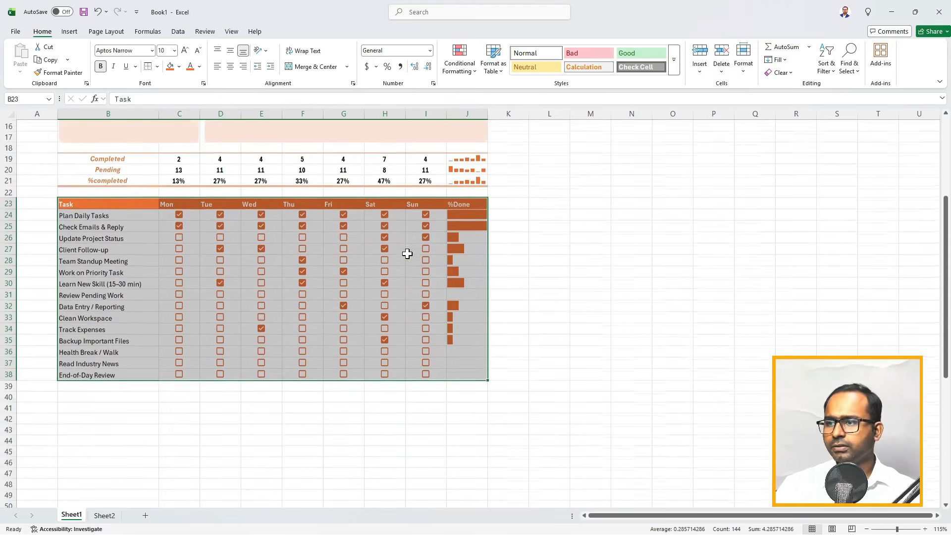
click(544, 296)
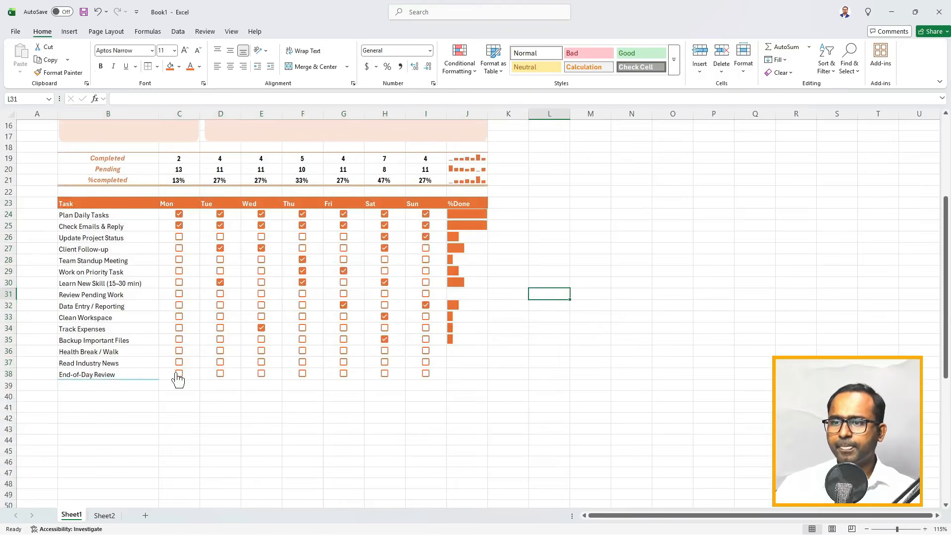
- Add an orange top border and bottom double border to the task table B23:J38
drag(131, 375, 459, 208)
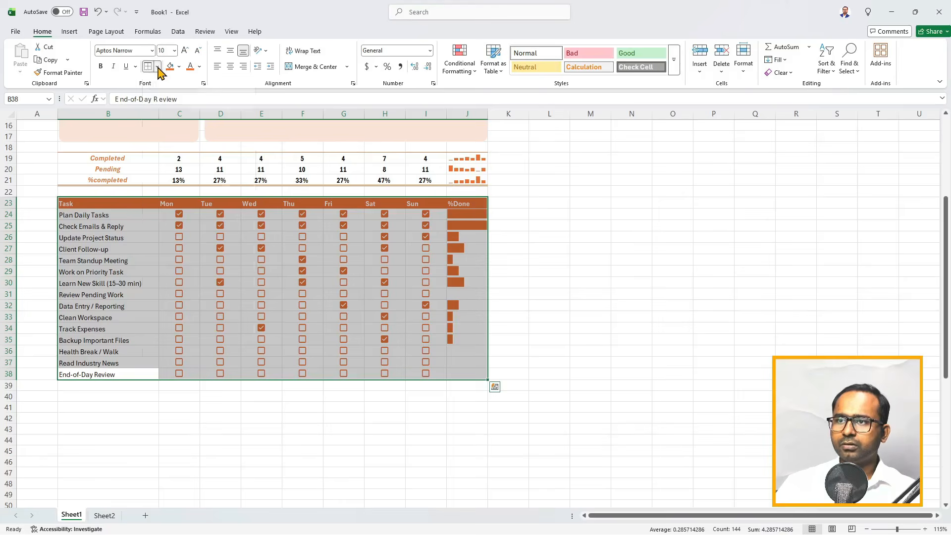
click(158, 67)
click(170, 115)
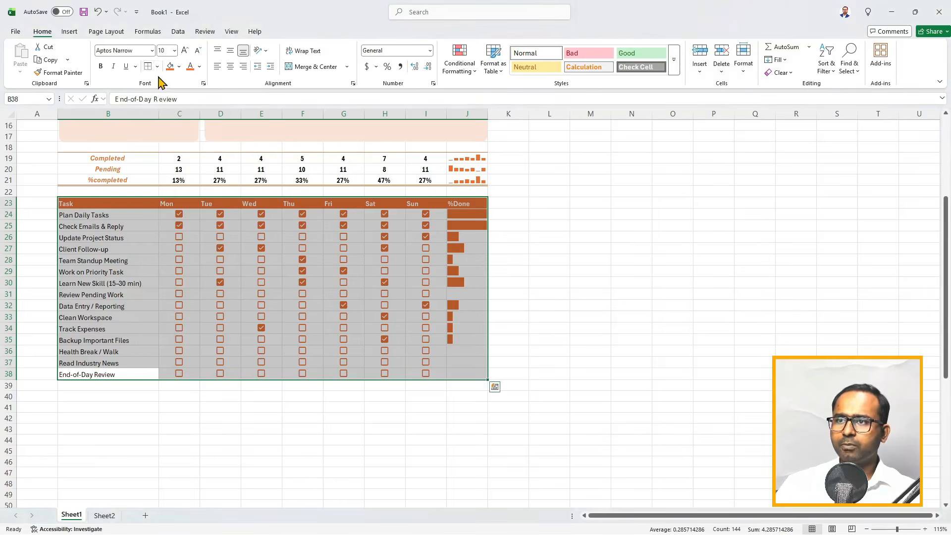
click(157, 67)
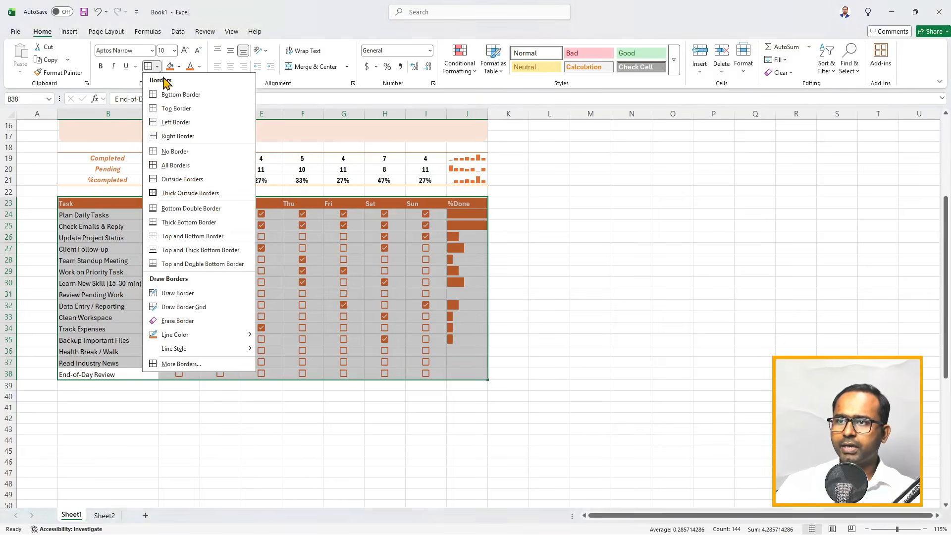
click(182, 213)
click(99, 295)
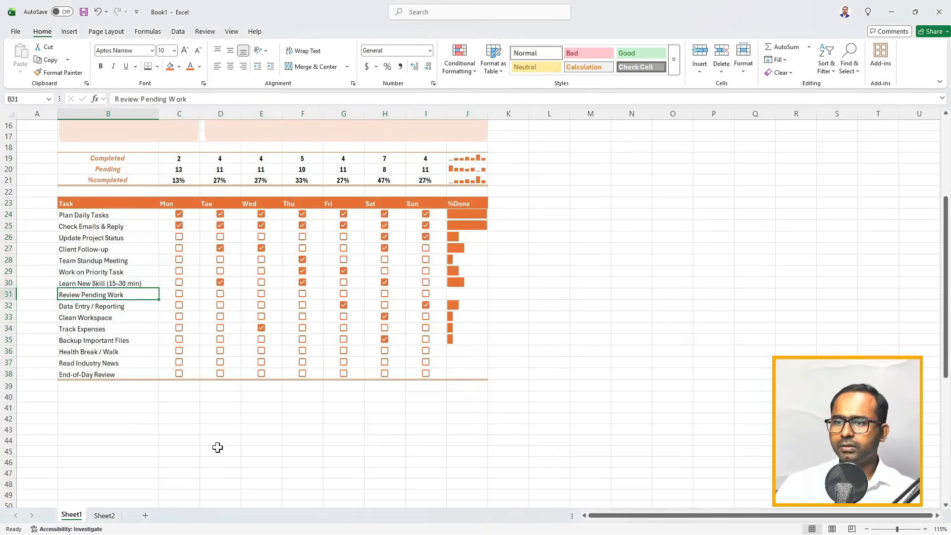
- Enter the labels Completed in N19 and Pending% in N20, beside the dashboard
scroll(199, 359, up, 5)
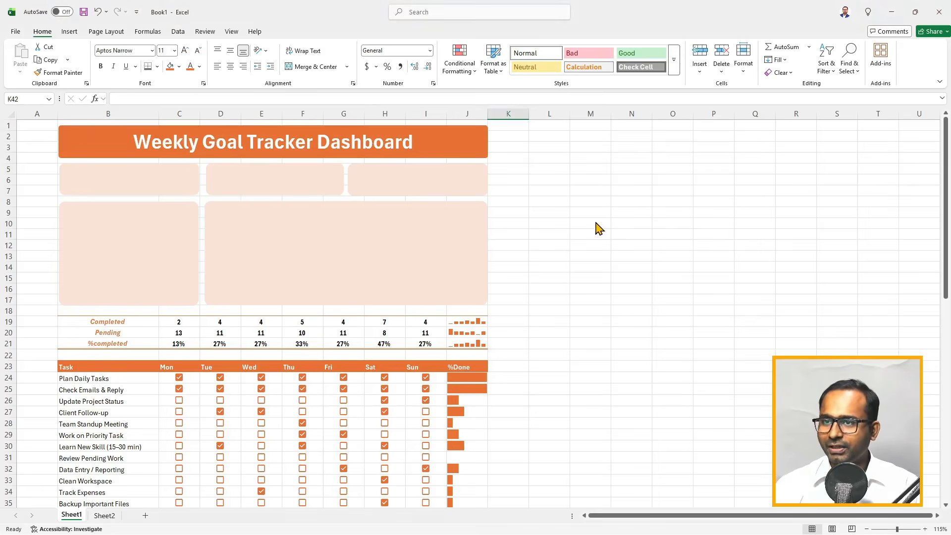
click(637, 215)
click(624, 318)
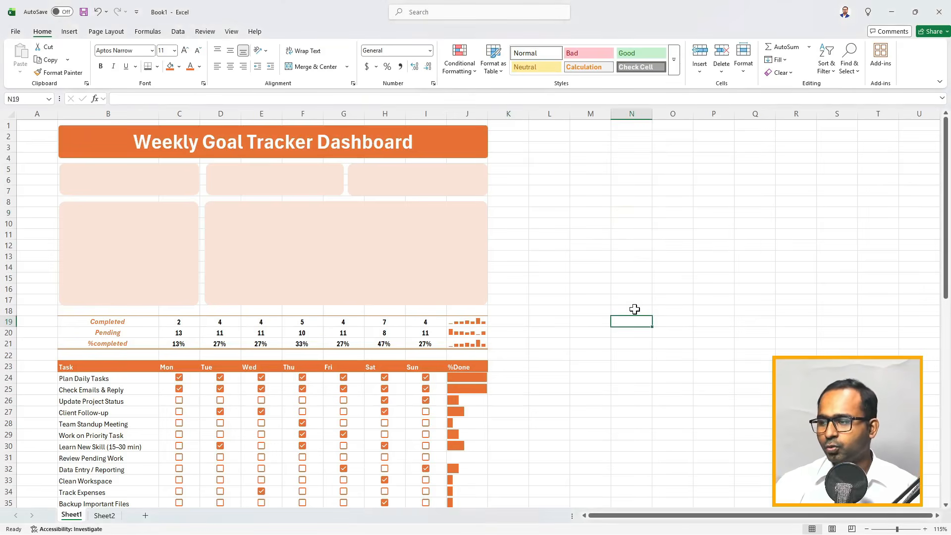
text(Com)
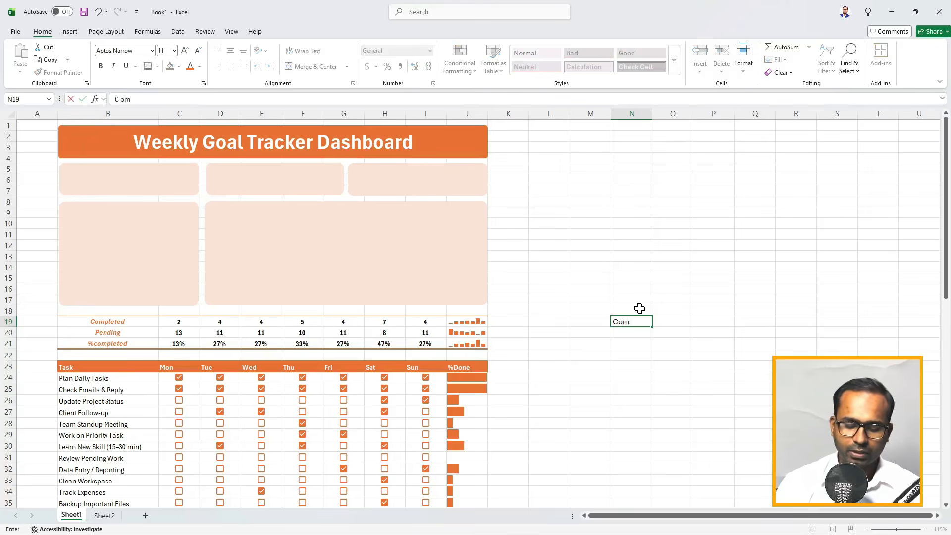
text(pleted)
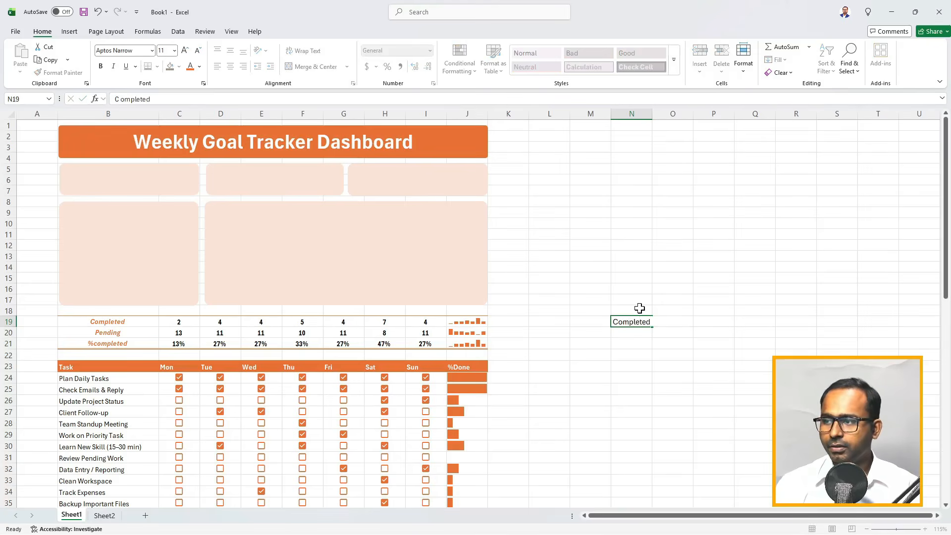
key(Return)
text(Pending)
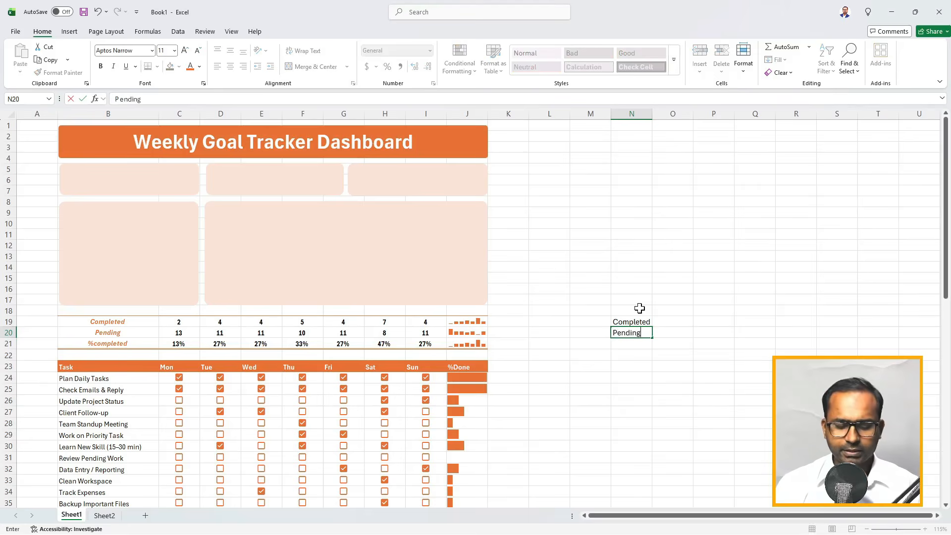
key(Return)
- Change the label in N19 to Completed% and widen column N so it fits
key(Up)
key(Up)
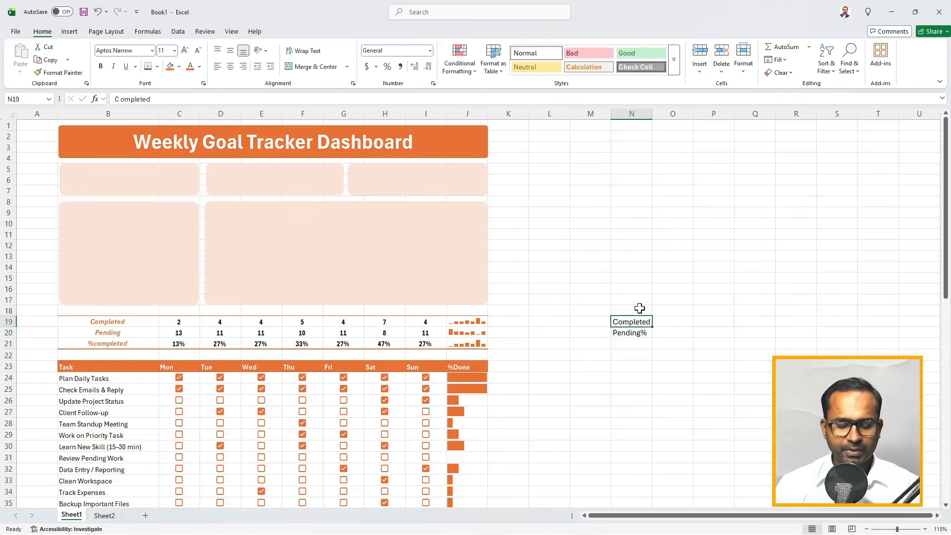
key(F2)
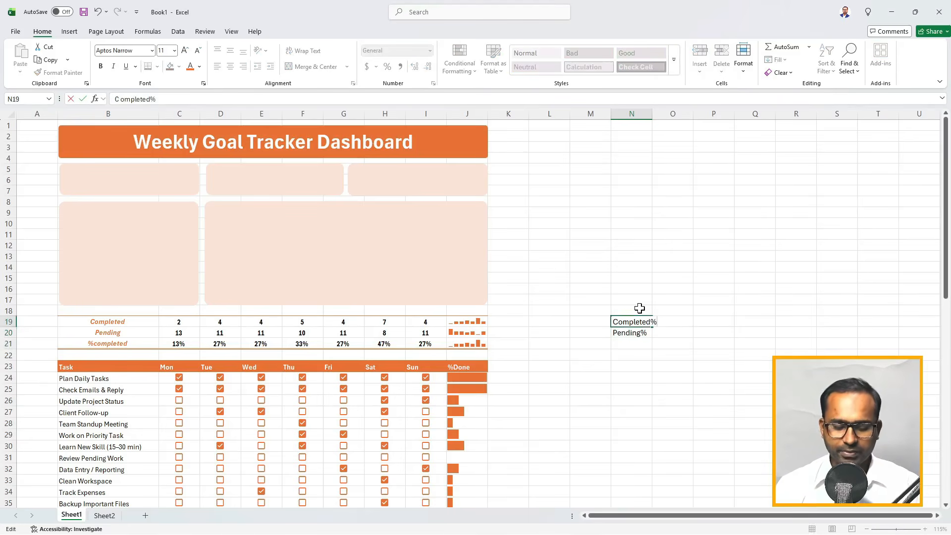
click(644, 290)
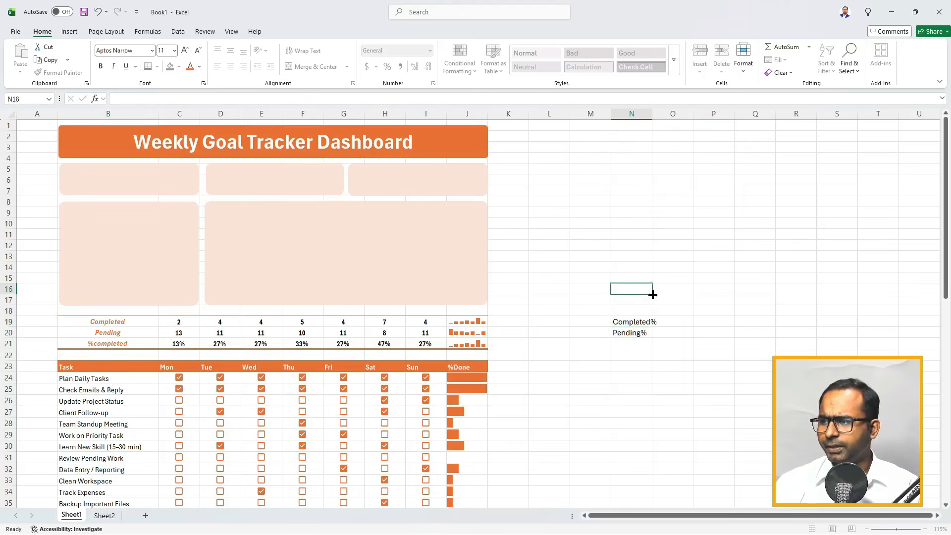
drag(653, 116, 662, 116)
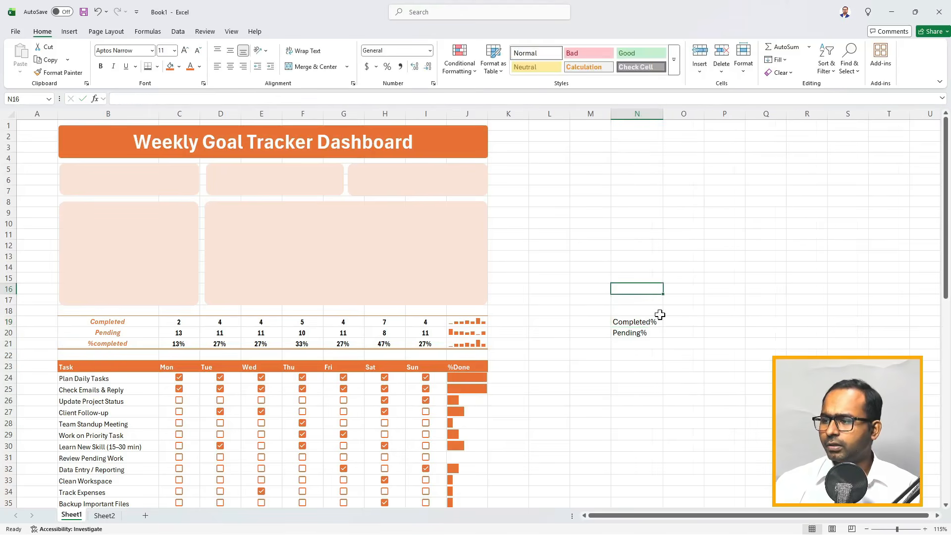
- Enter the label Total Task in N21, below Pending%
click(639, 333)
click(642, 341)
text(Total Task)
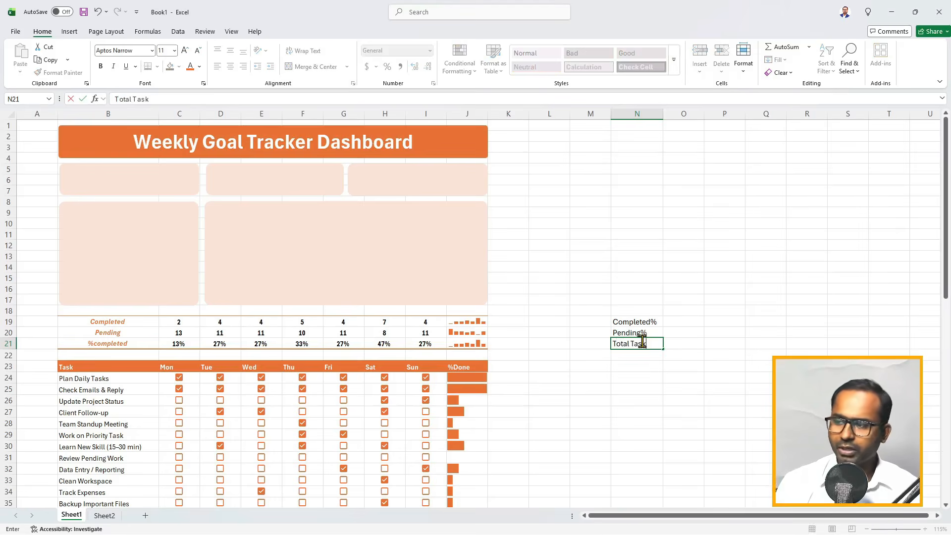
key(Return)
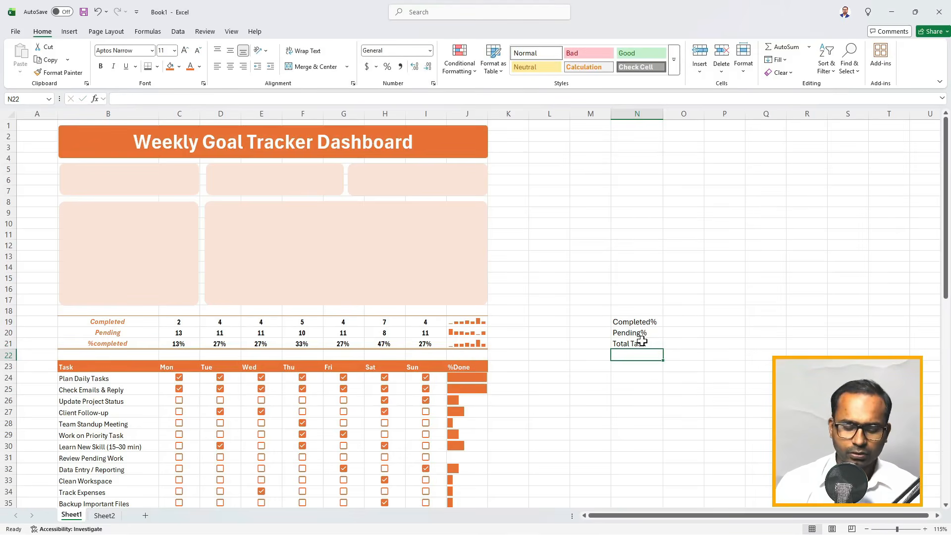
text(To)
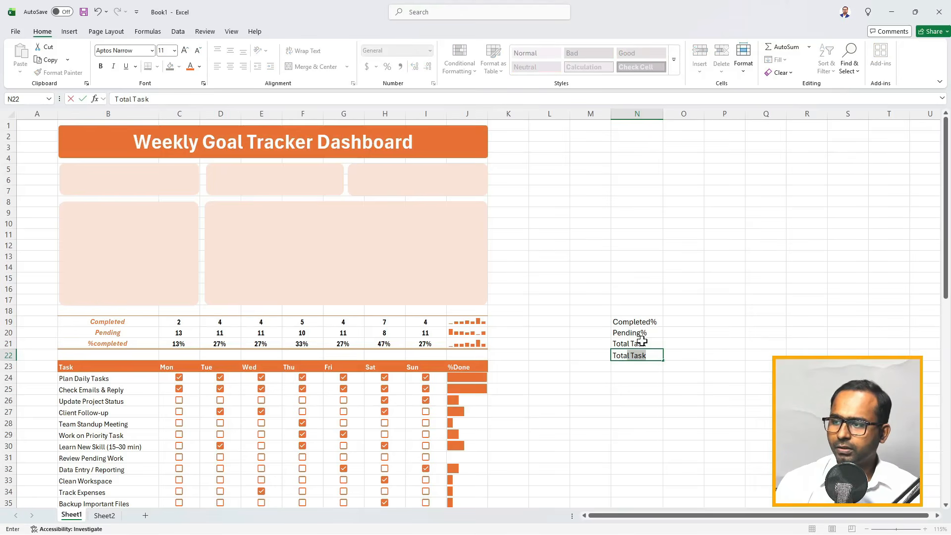
text(tal)
key(BackSpace)
key(BackSpace)
key(BackSpace)
key(BackSpace)
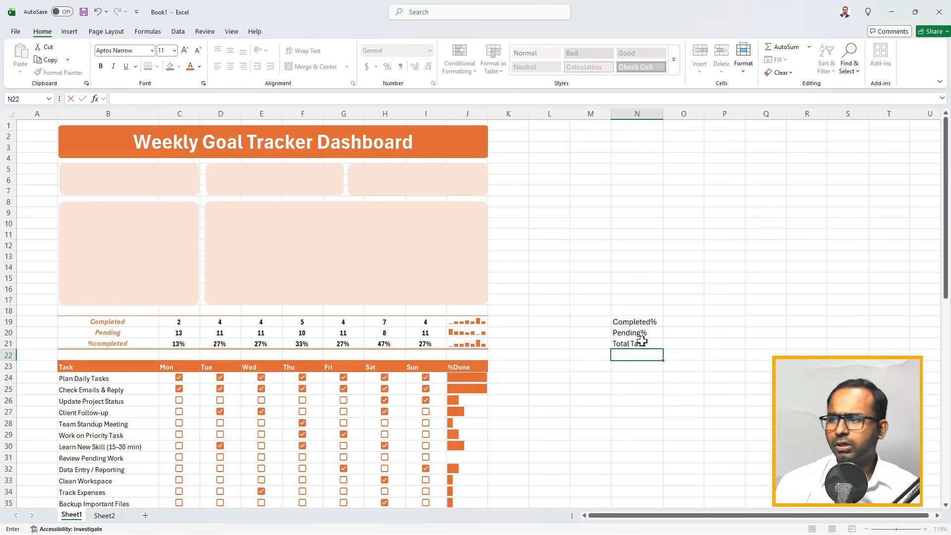
click(641, 341)
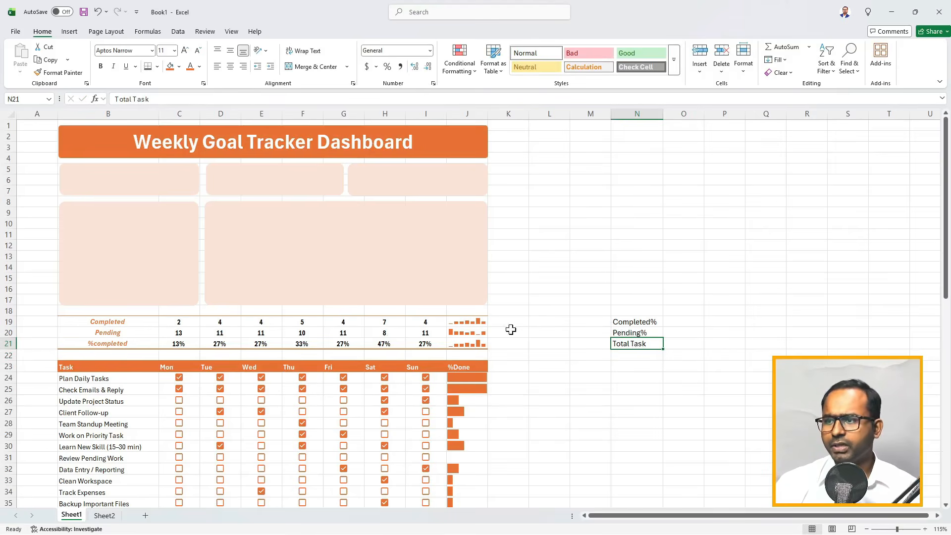
- Calculate the Completed% value in O19 as the average of the daily %completed row with =AVERAGE(C21:I21)
click(683, 322)
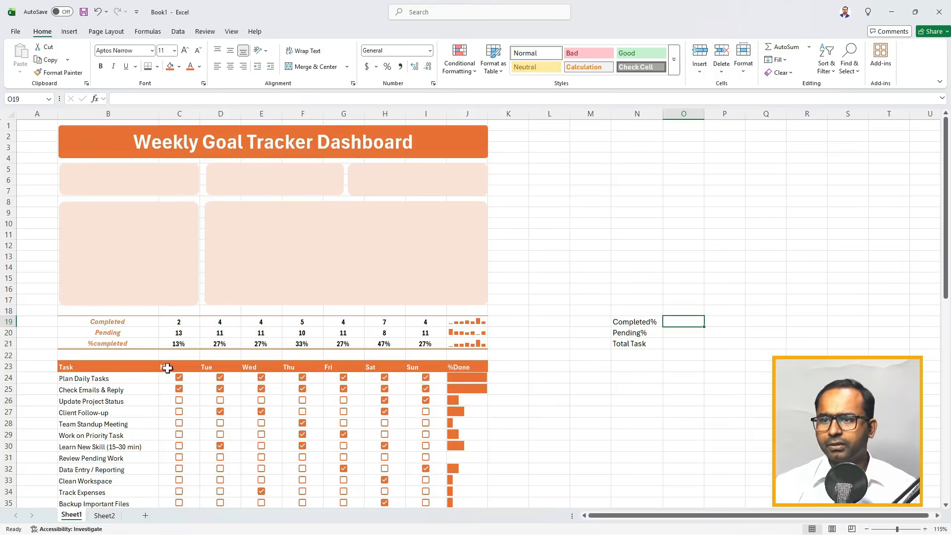
drag(174, 348, 412, 343)
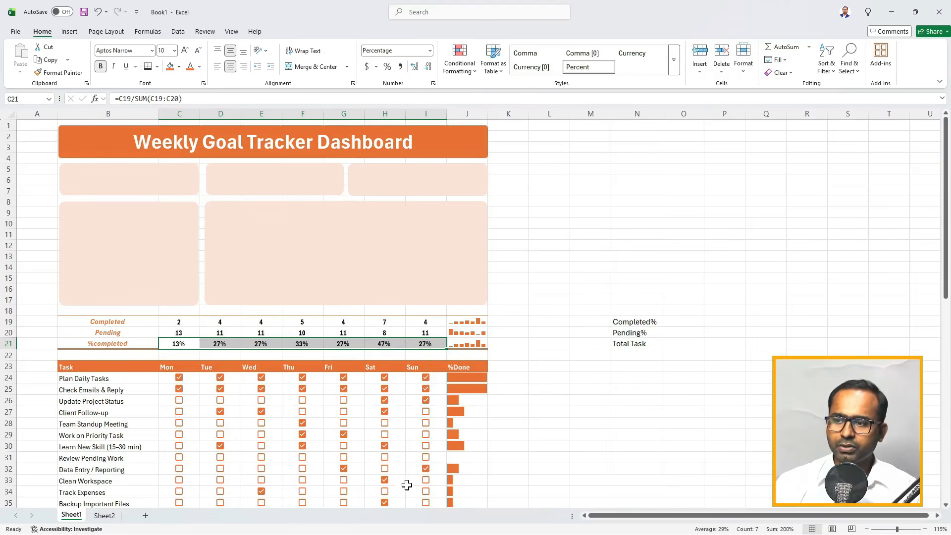
click(679, 345)
click(677, 323)
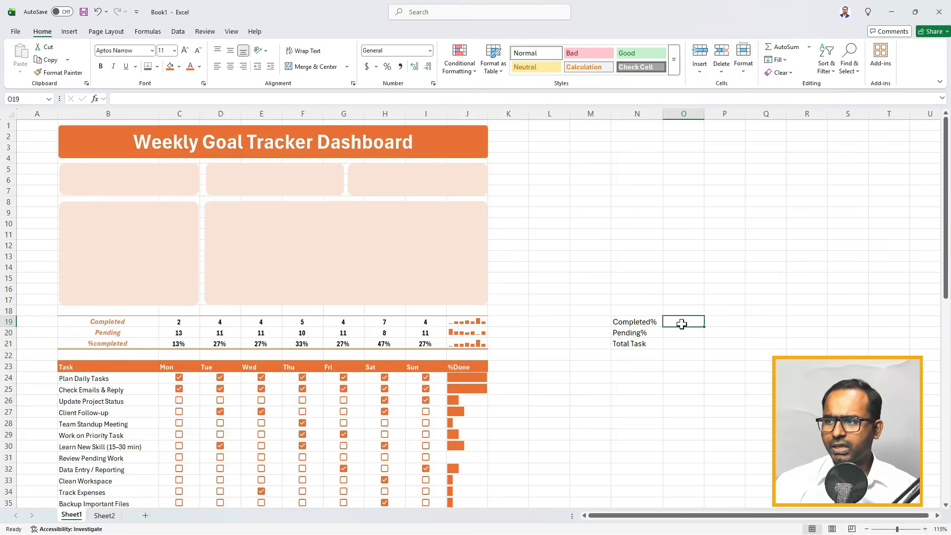
text(=Aver)
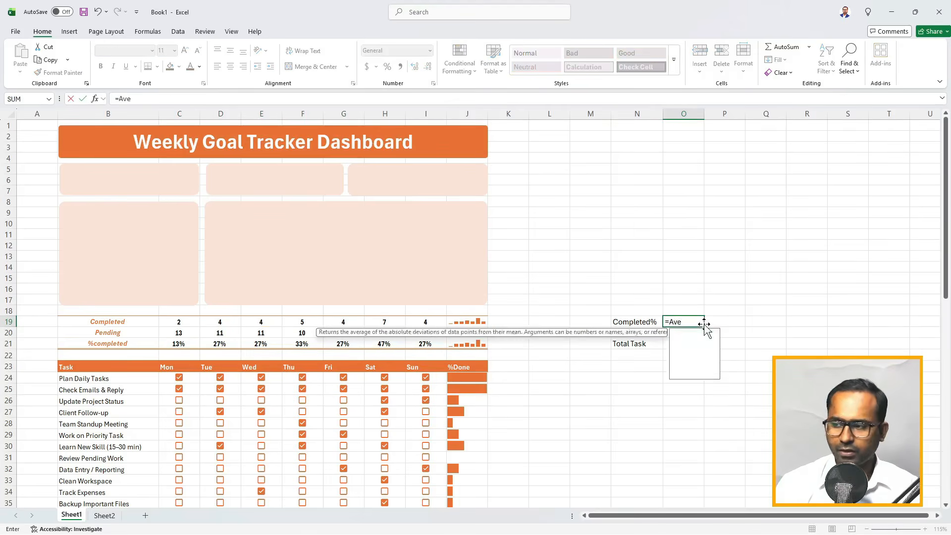
double_click(706, 332)
key(Left)
key(Left)
key(Left)
key(Left)
key(Left)
key(Left)
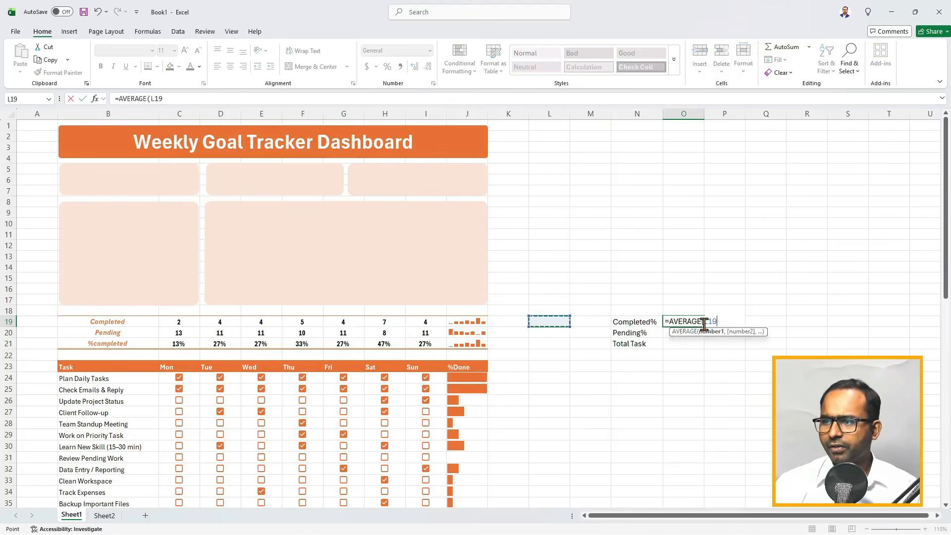
key(Down)
key(Down)
key(shift+Left)
key(shift+Left)
key(shift+Left)
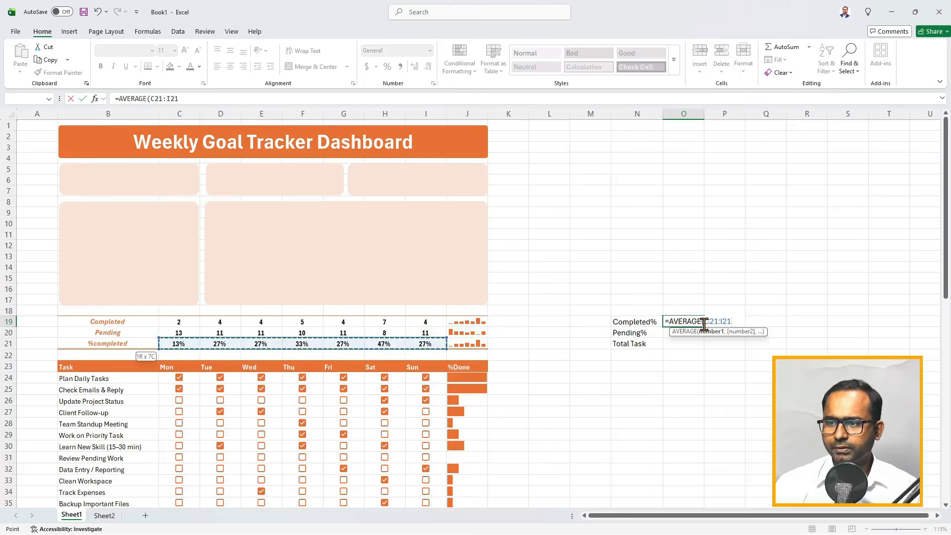
key(Return)
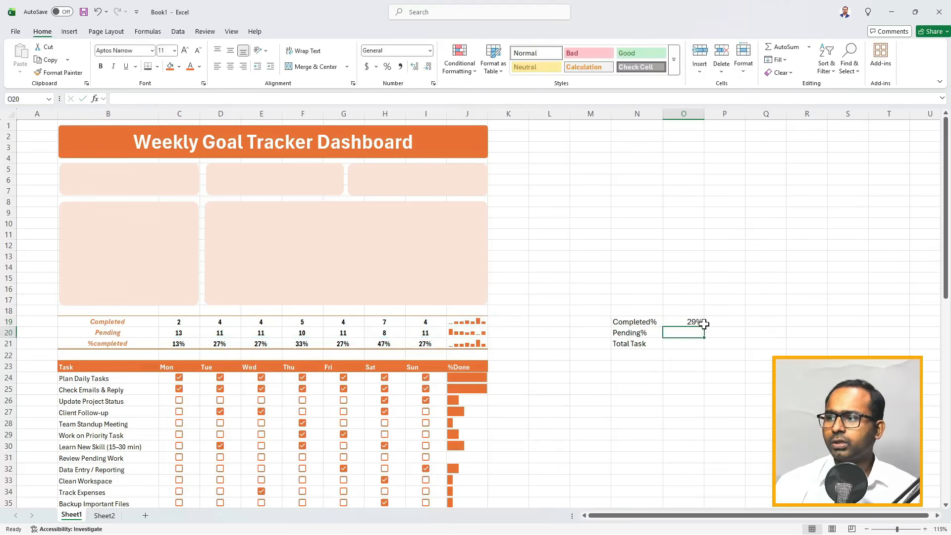
- Calculate the Pending% value in O20 with the formula =1-O19
click(677, 318)
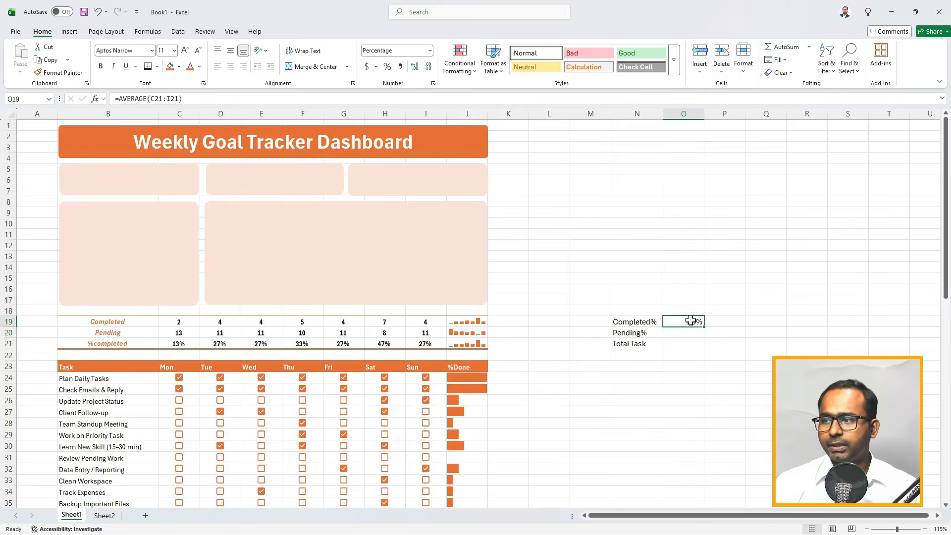
click(682, 333)
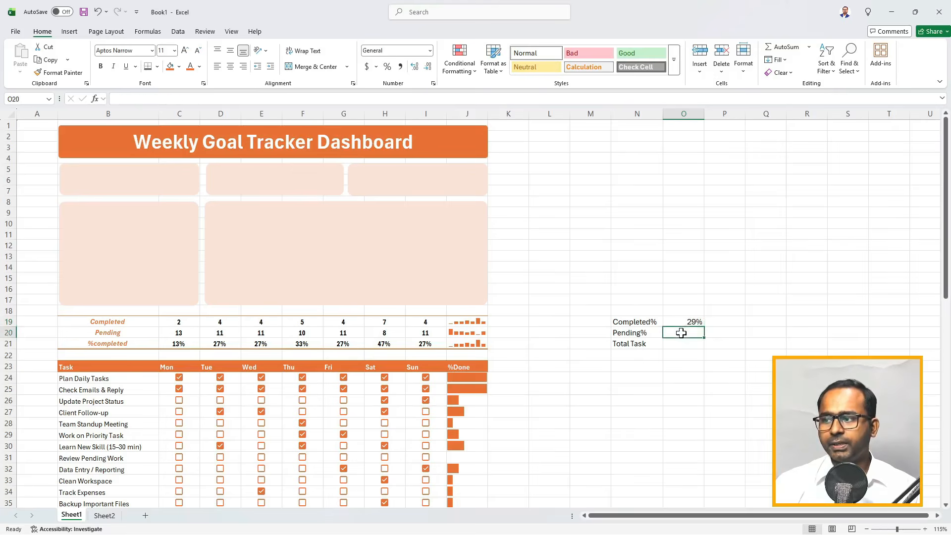
text(=1-)
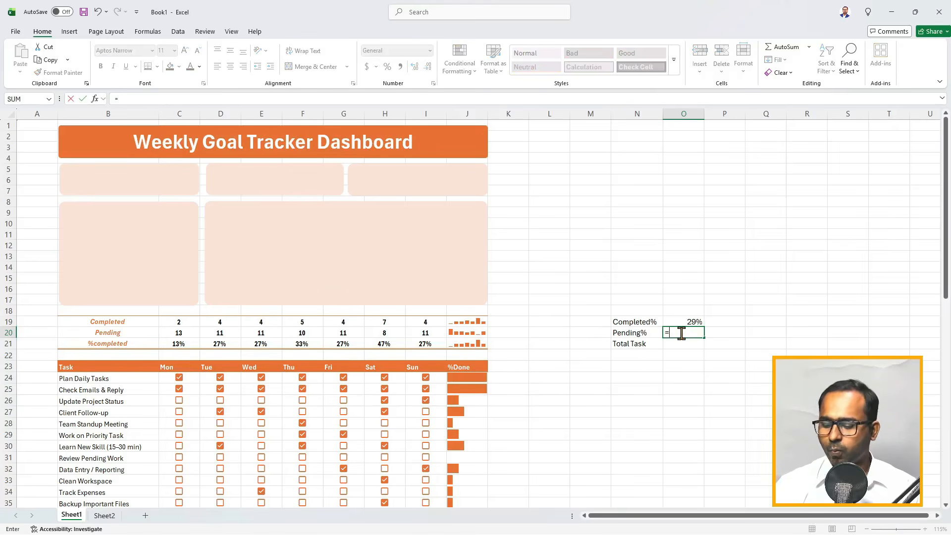
click(693, 321)
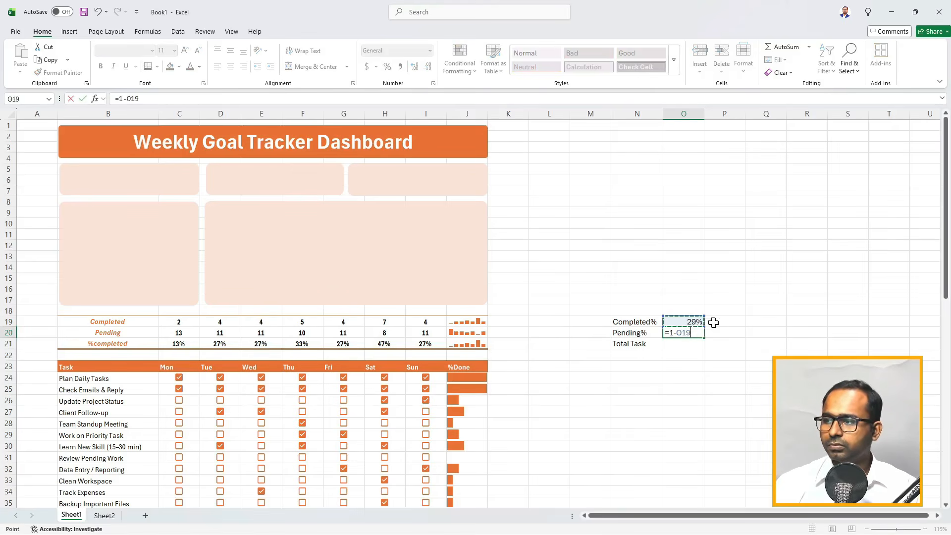
key(Return)
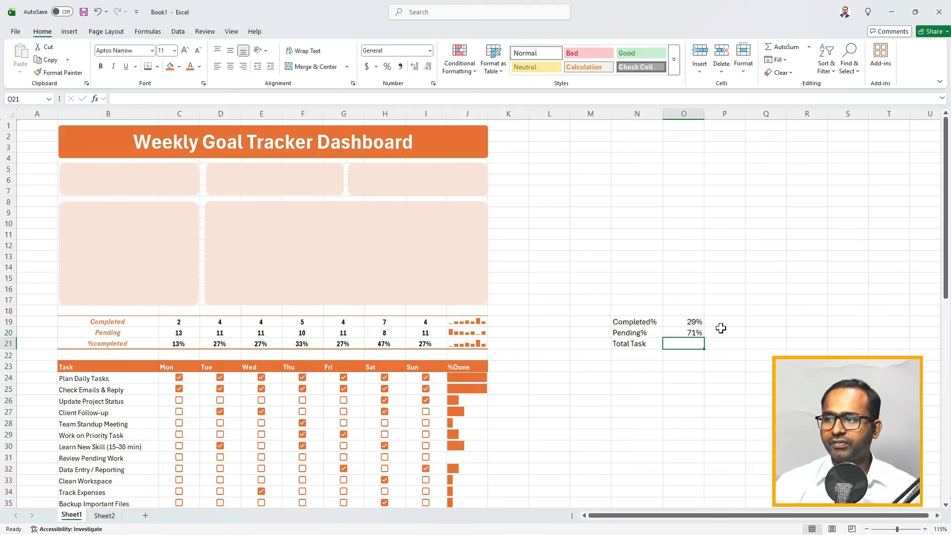
- Calculate the Total Task value in O21 by counting all daily checkbox cells with =COUNTA(C24:I38)
click(700, 335)
click(699, 345)
scroll(688, 317, down, 2)
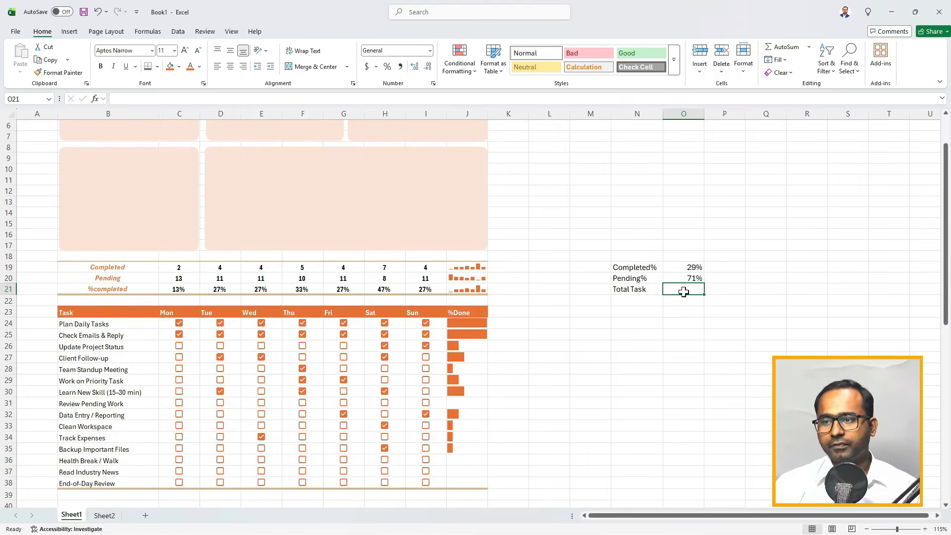
drag(142, 321, 126, 483)
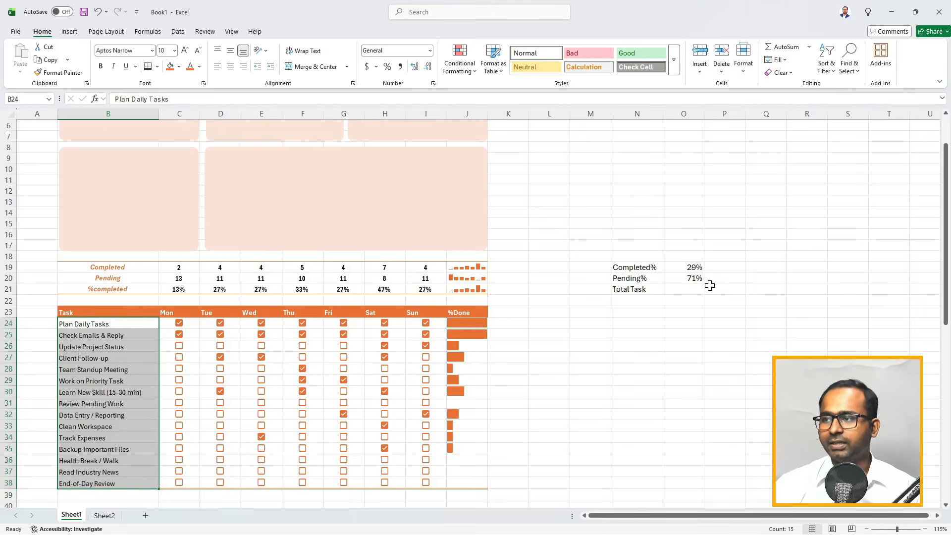
click(687, 292)
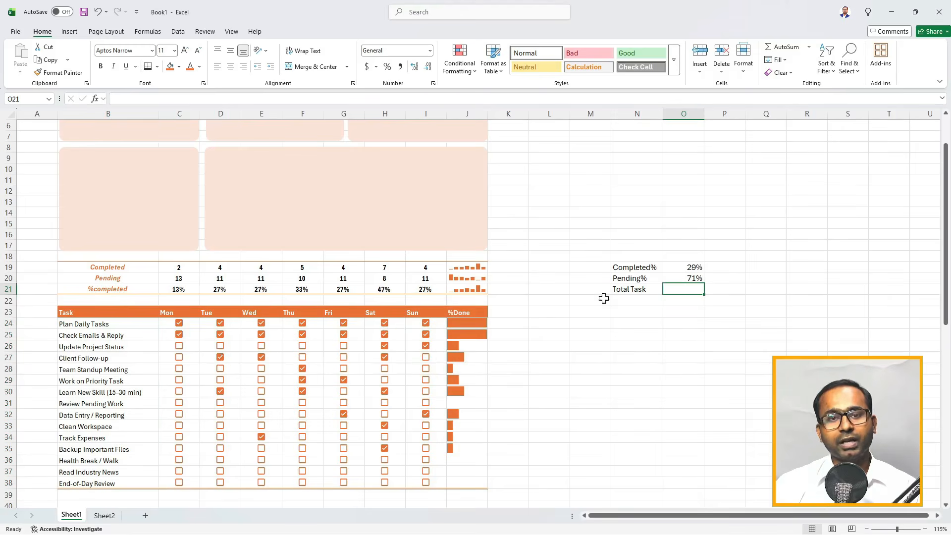
text(=)
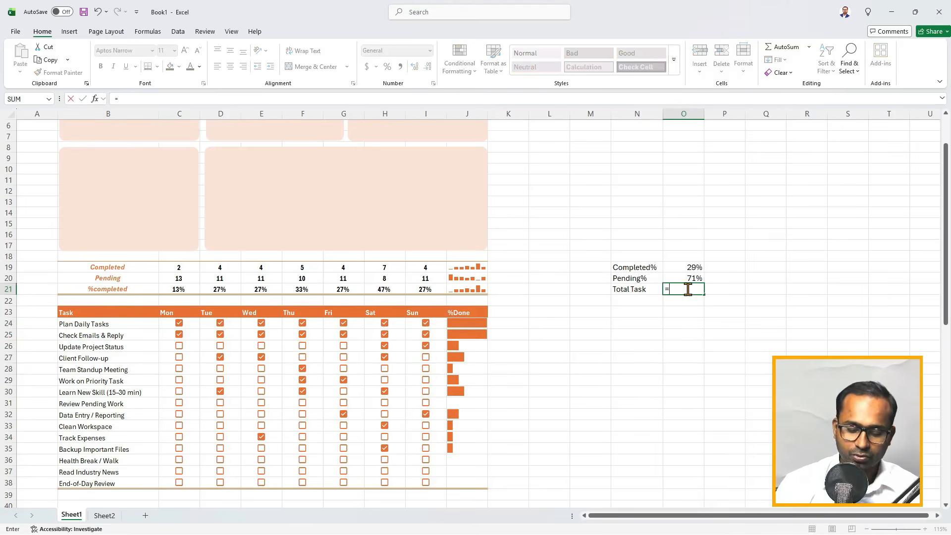
text(count)
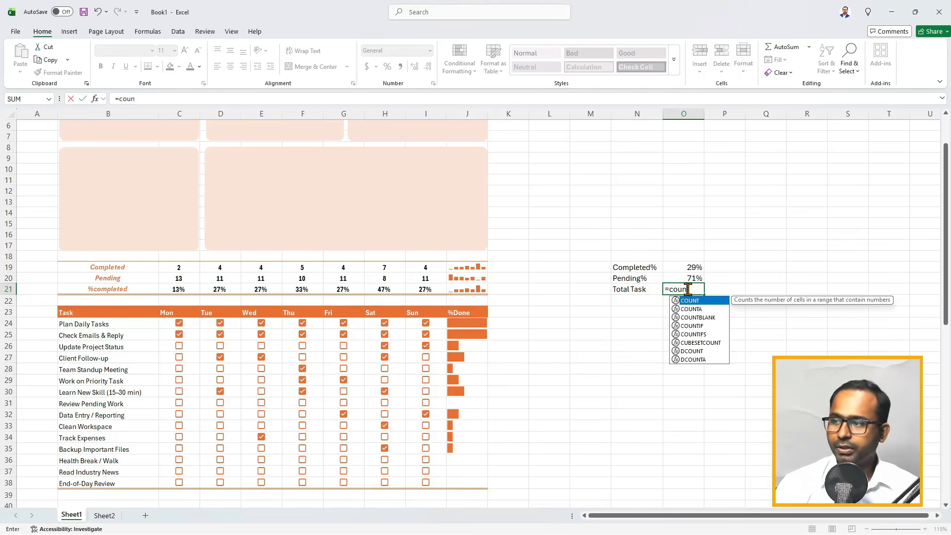
key(Down)
key(Tab)
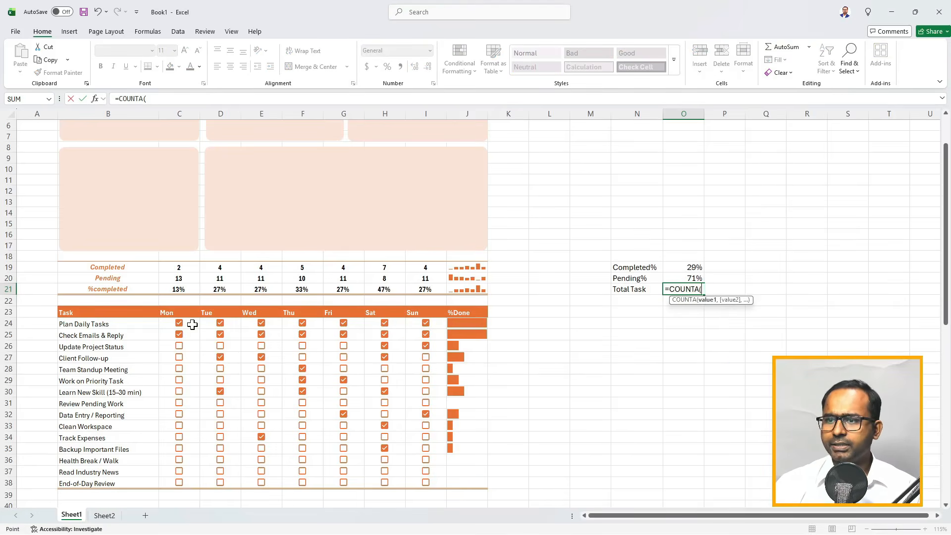
drag(192, 324, 419, 481)
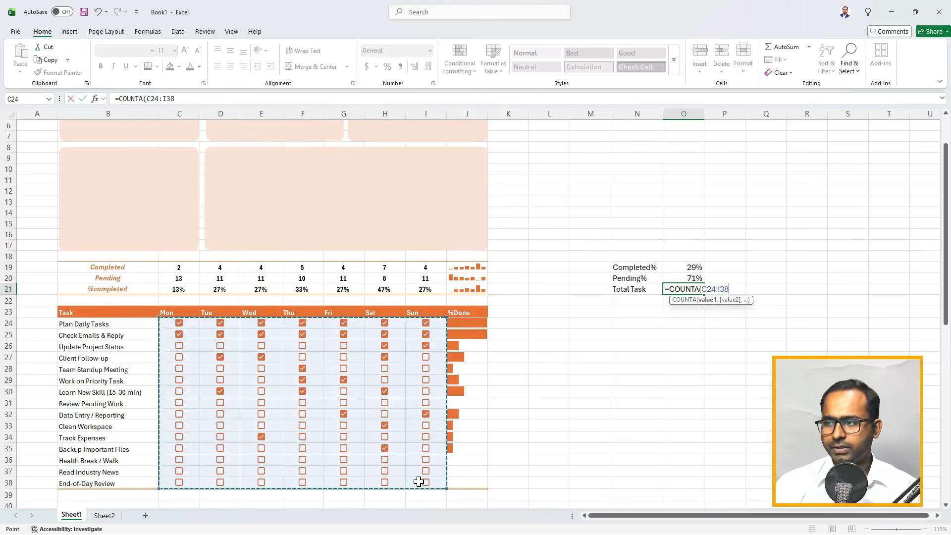
key(Return)
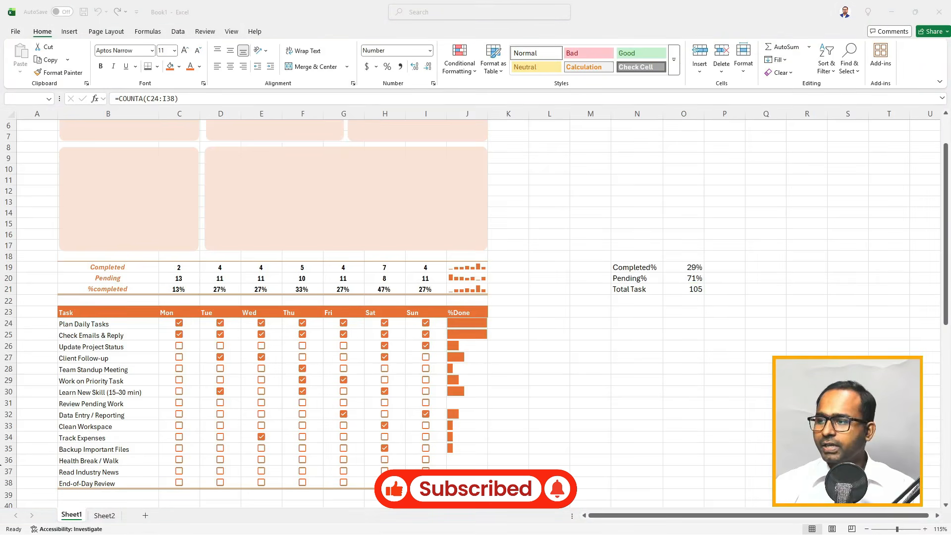
- Center the contents of the summary block N19:O21 and apply all borders to it
drag(630, 268, 691, 290)
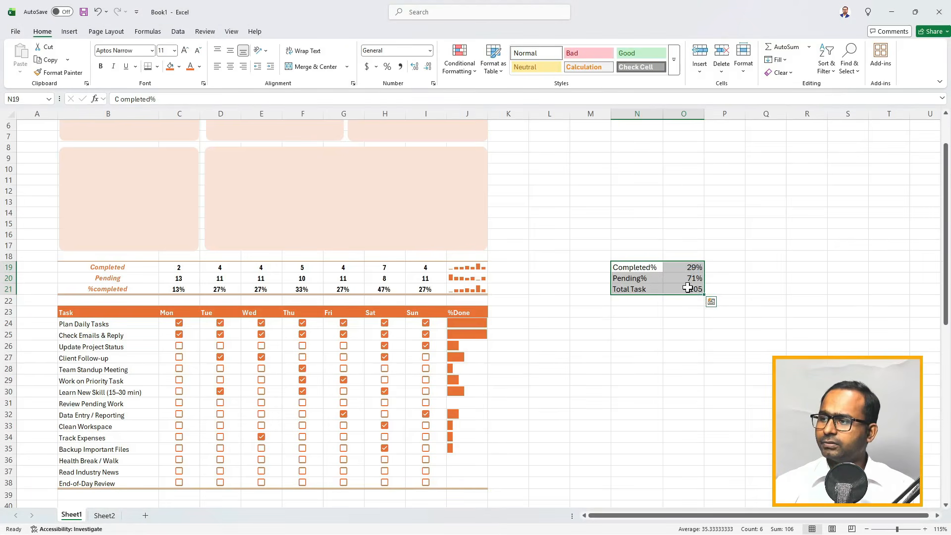
scroll(408, 180, up, 2)
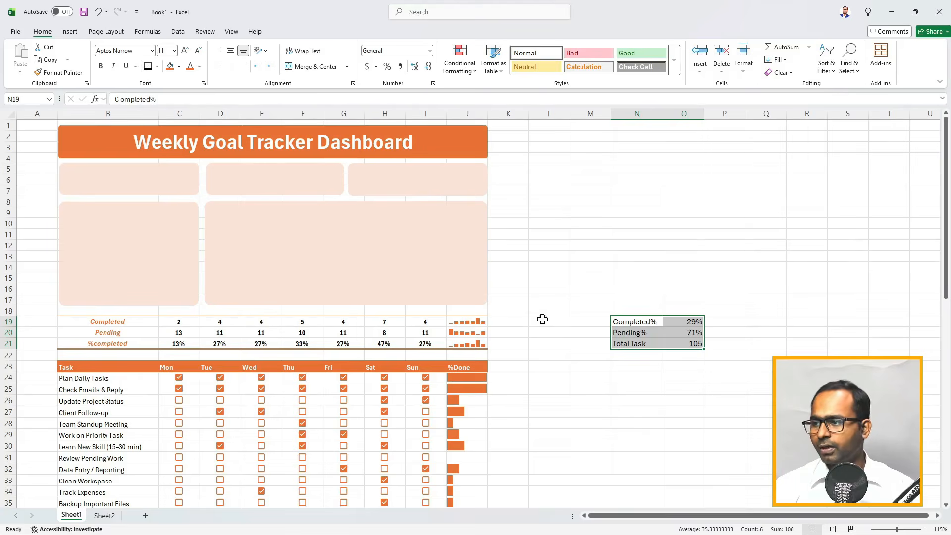
key(Down)
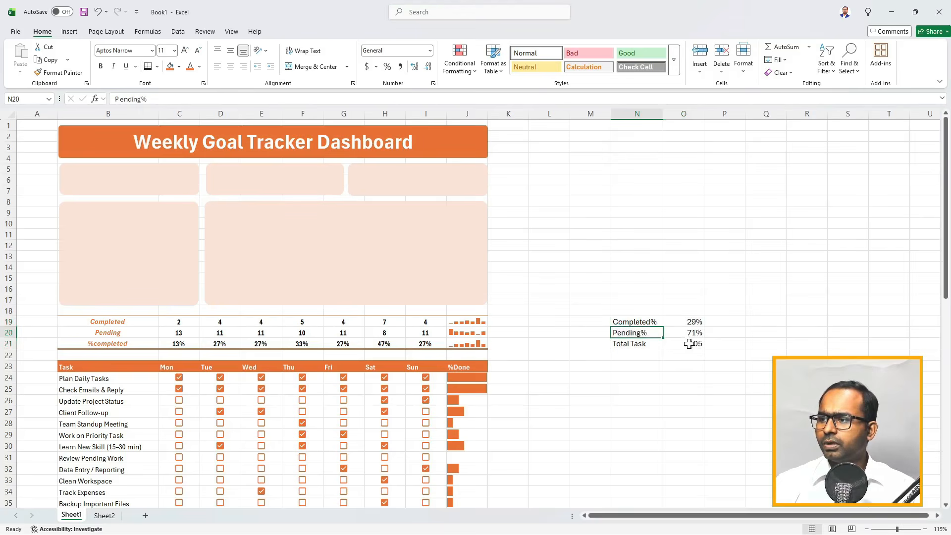
drag(689, 344, 634, 322)
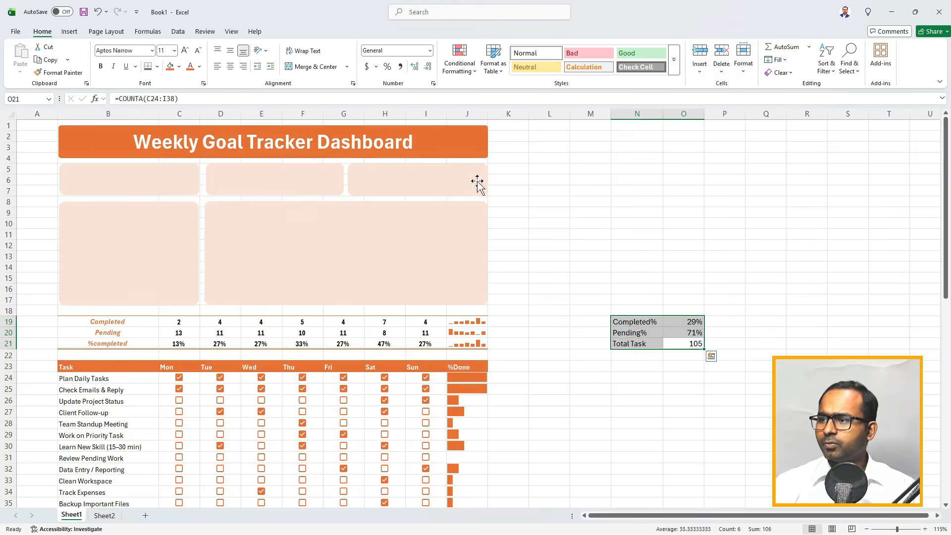
click(230, 67)
key(Return)
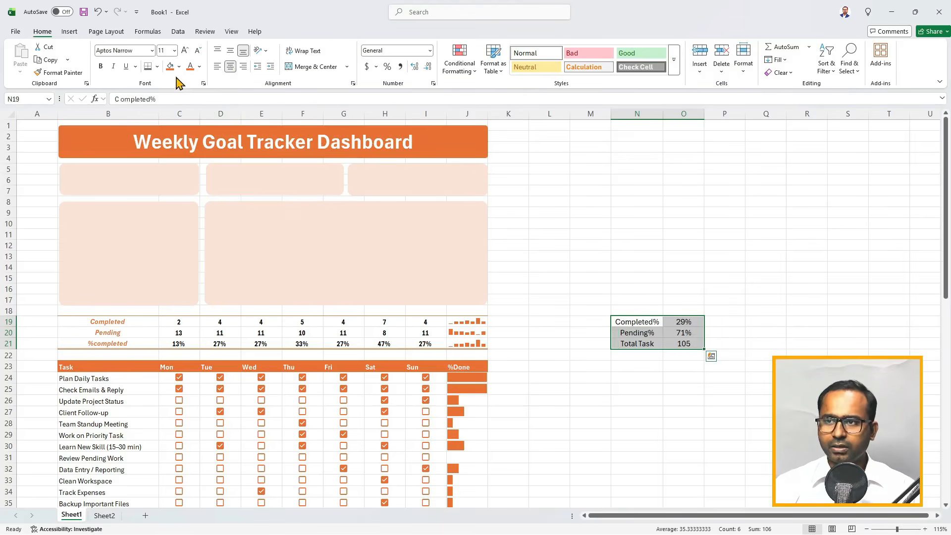
click(157, 66)
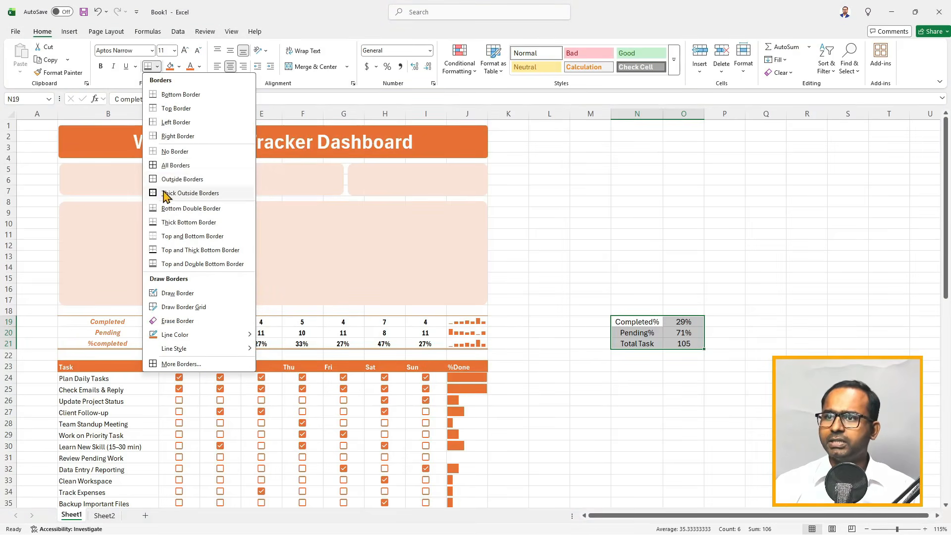
click(175, 165)
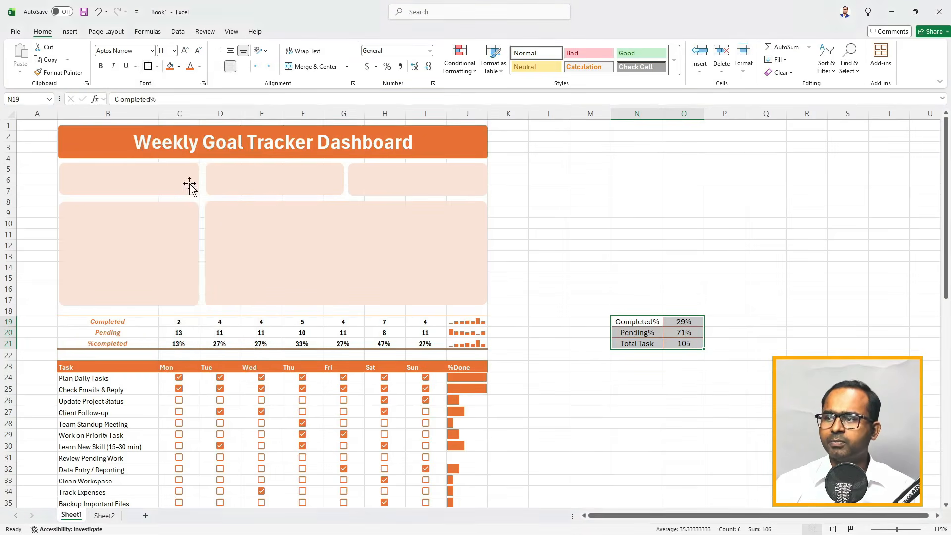
double_click(654, 321)
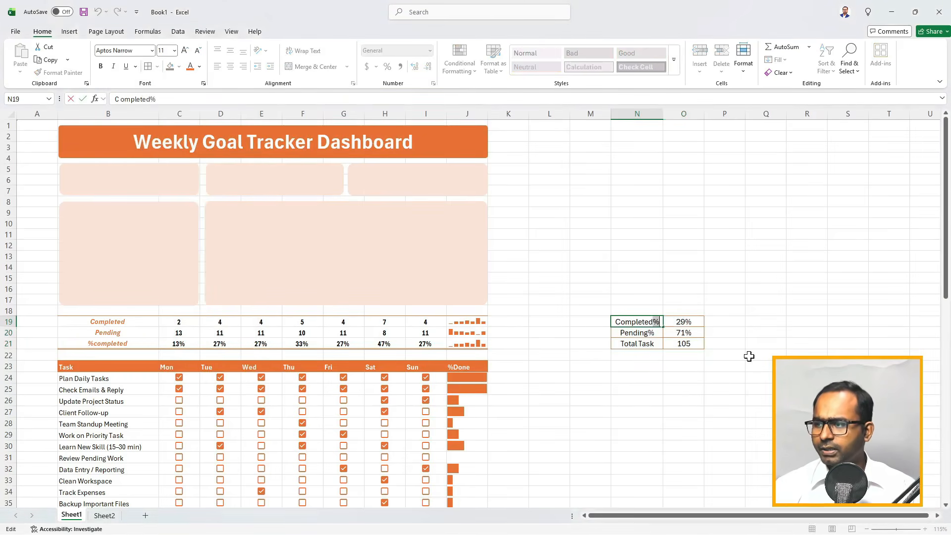
key(Escape)
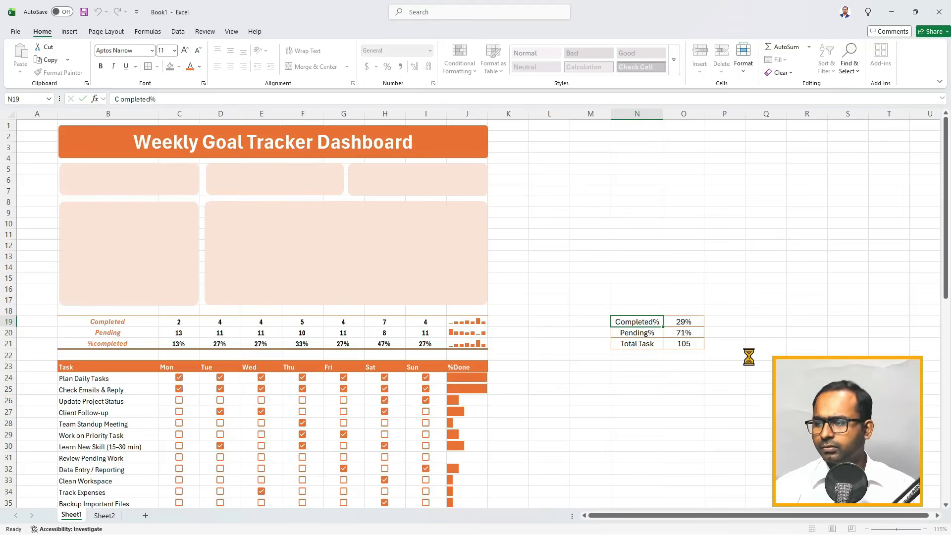
key(F12)
key(Escape)
click(683, 343)
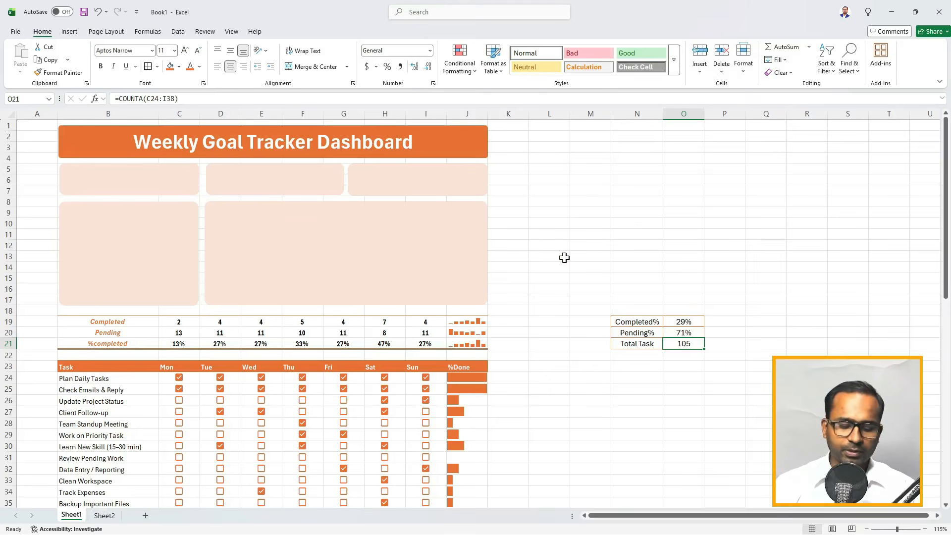
- Save the workbook in the personal OneDrive folder under the file name "Goal Traccker Dashboard"
key(ctrl+s)
click(401, 351)
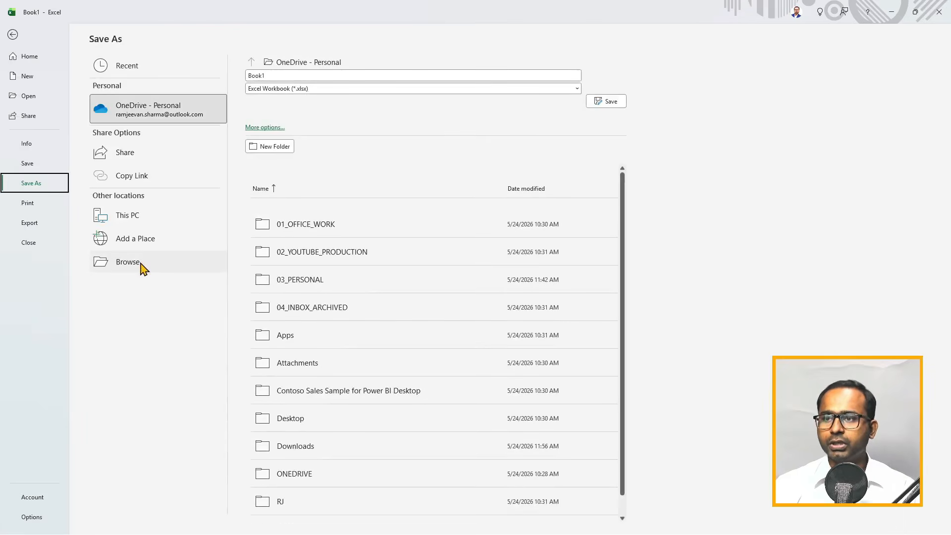
click(141, 268)
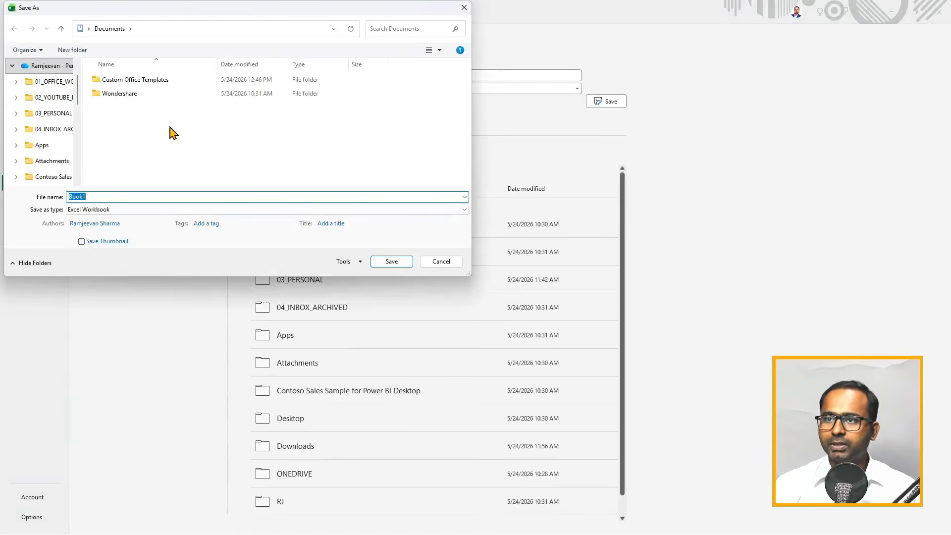
click(91, 197)
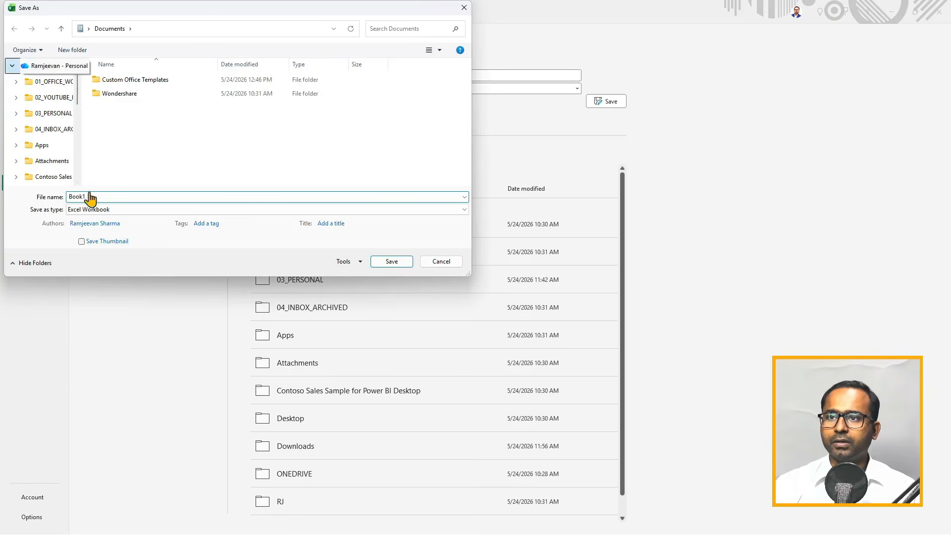
click(104, 196)
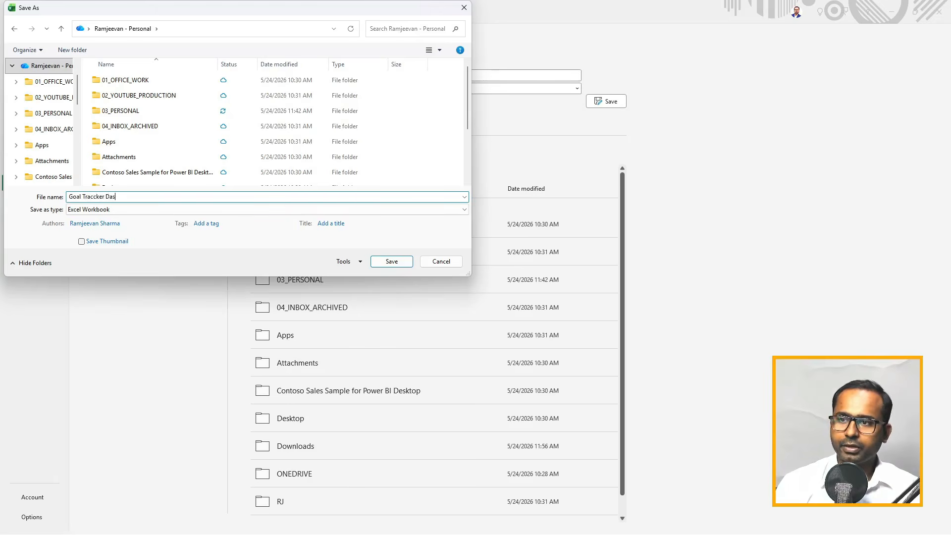
key(Return)
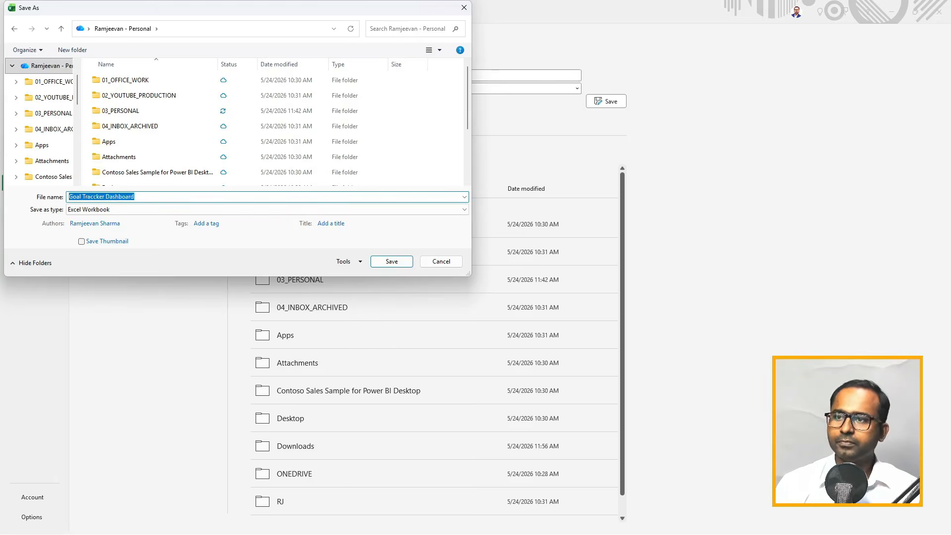
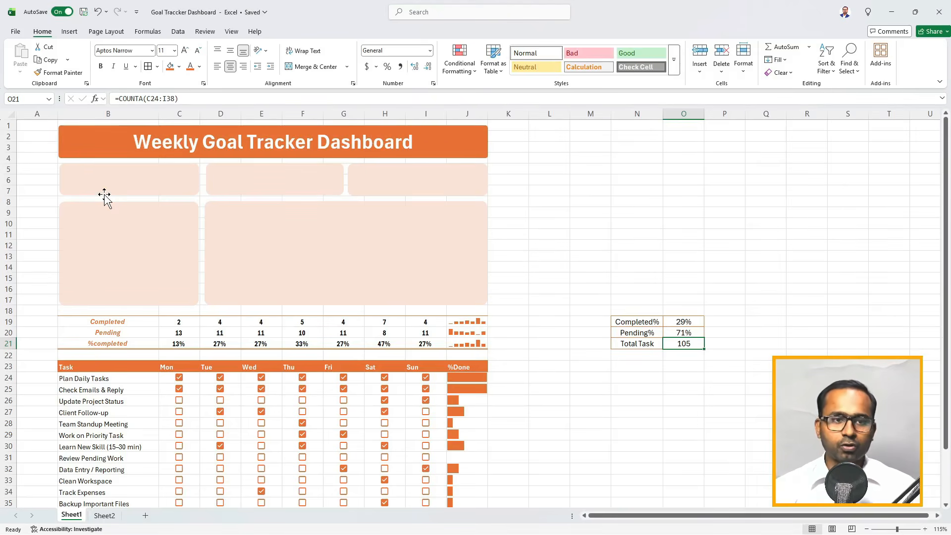
- Link the first small card under the dashboard title to the Completed% value with the formula =$O$19
click(590, 190)
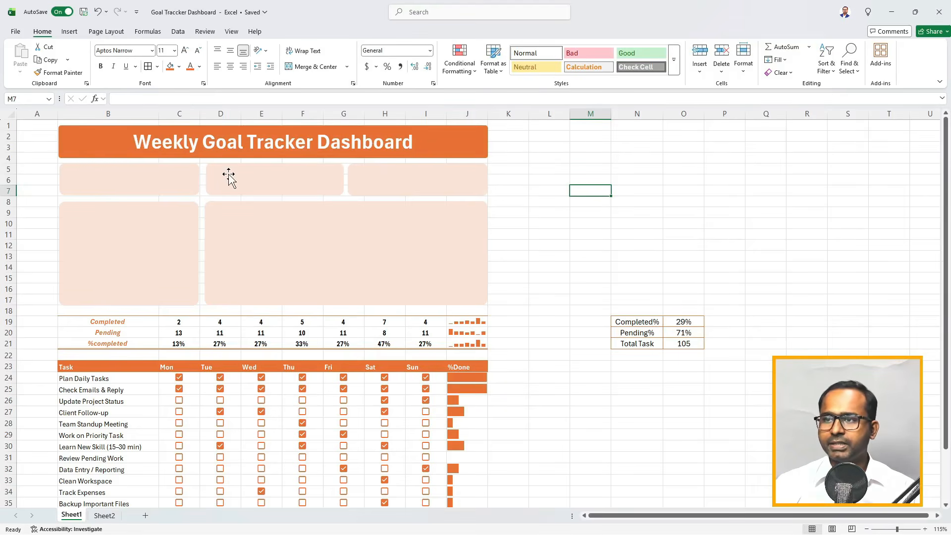
click(167, 166)
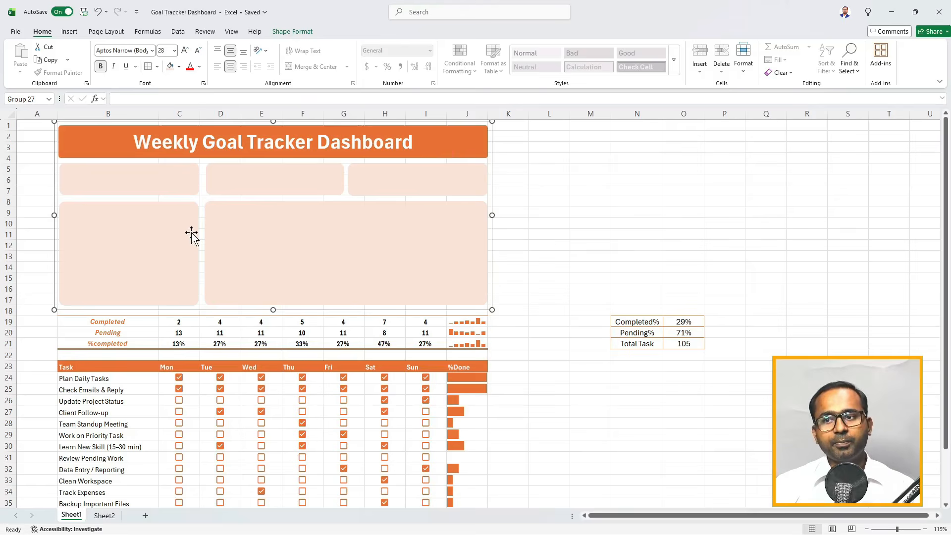
click(160, 165)
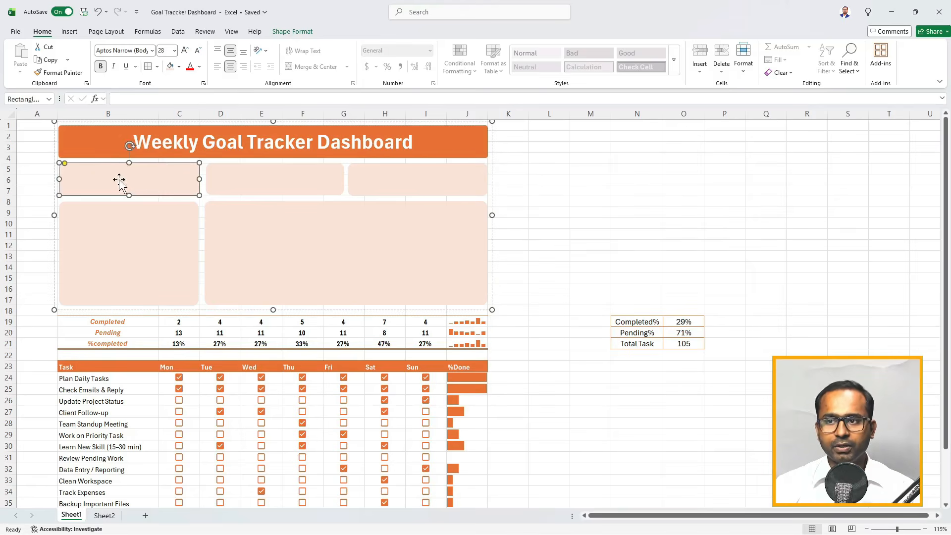
click(128, 98)
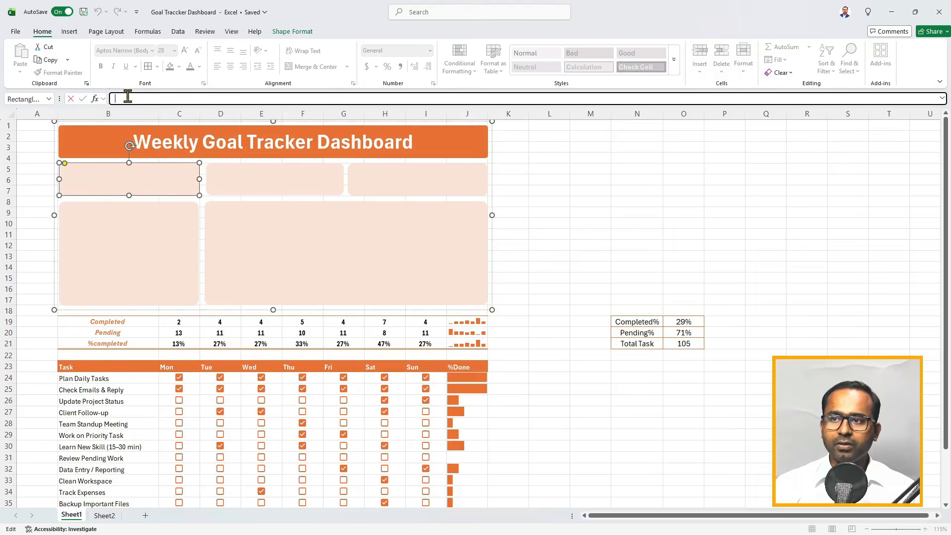
text(=)
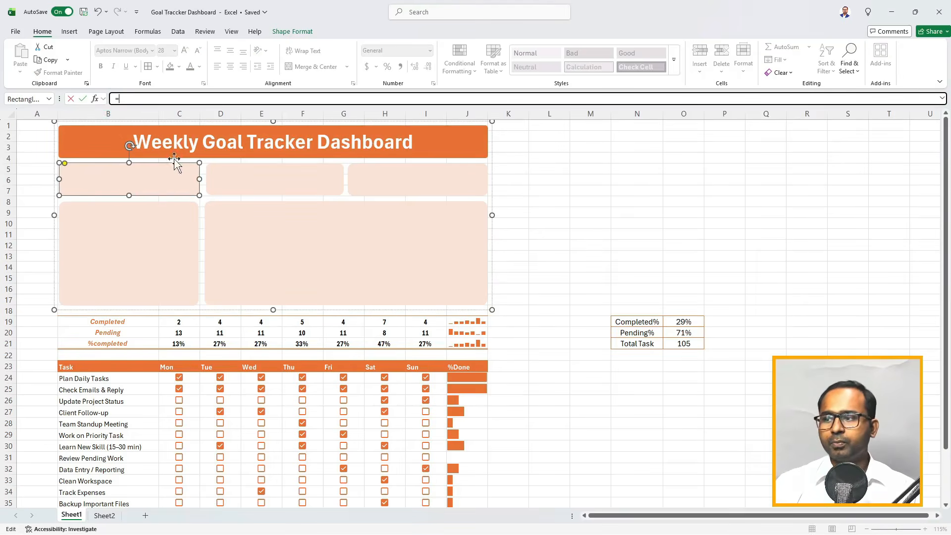
click(699, 321)
key(Return)
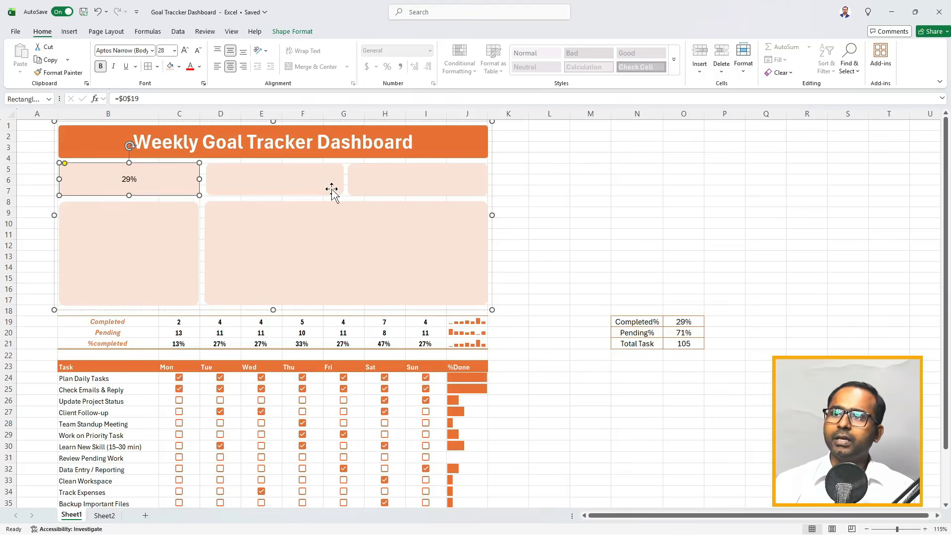
- Link the middle small card to the Pending% value with the formula =$O$20
click(299, 171)
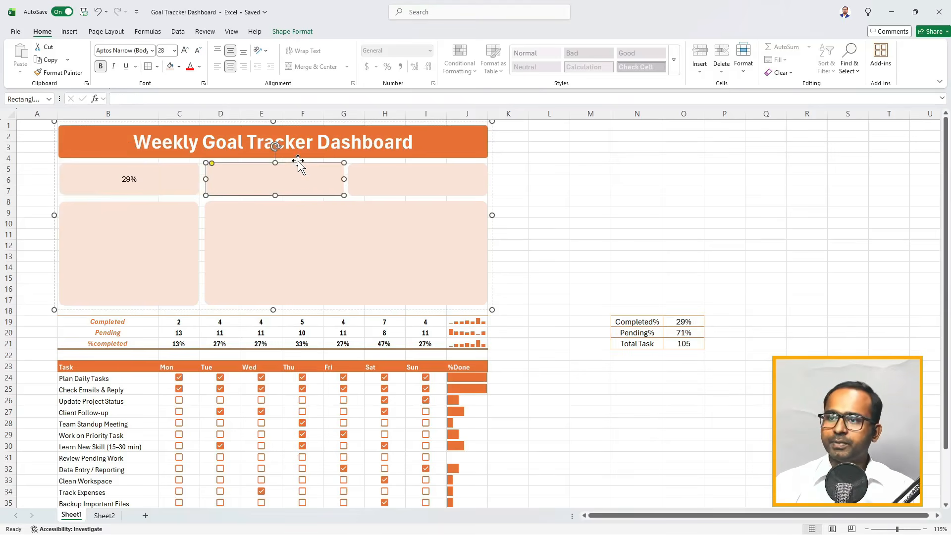
click(168, 98)
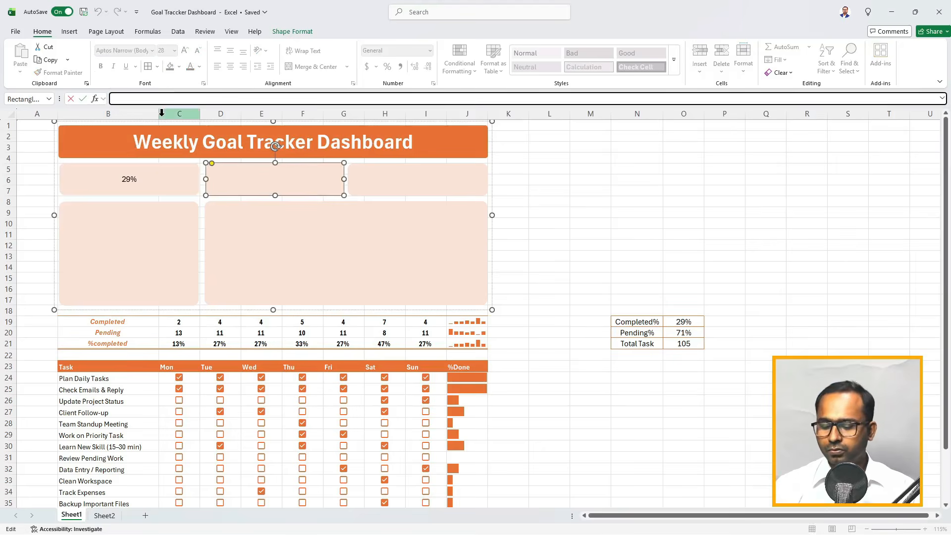
text(=)
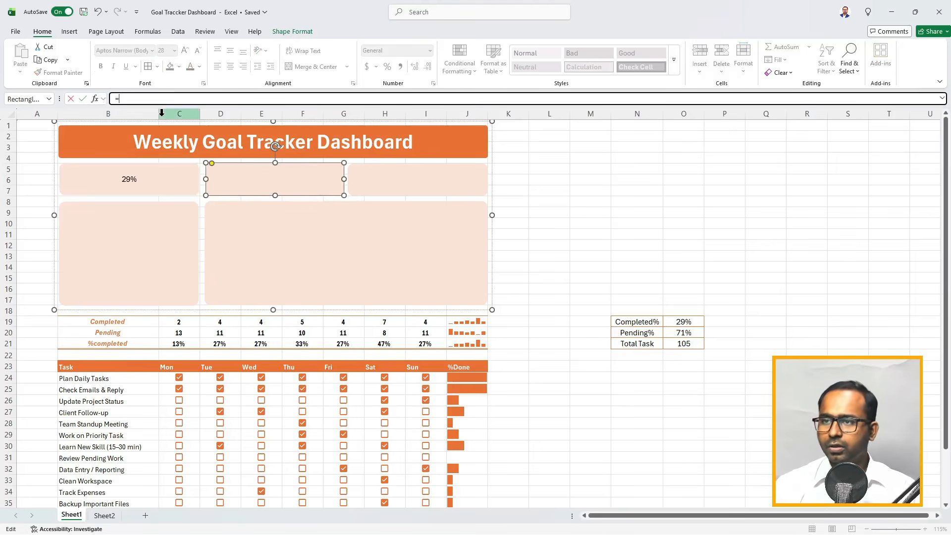
click(698, 335)
key(Return)
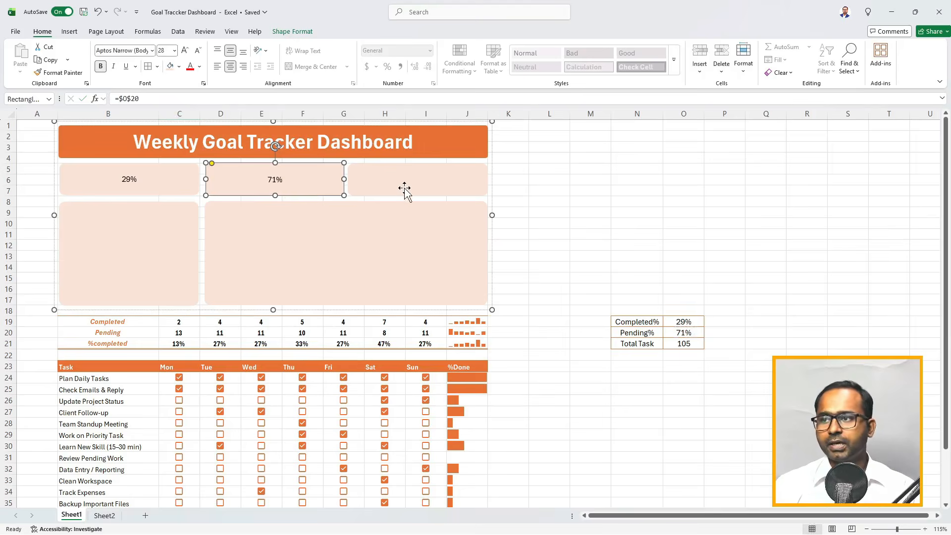
- Link the third small card to the Total Task value with the formula =$O$21
click(412, 171)
click(210, 99)
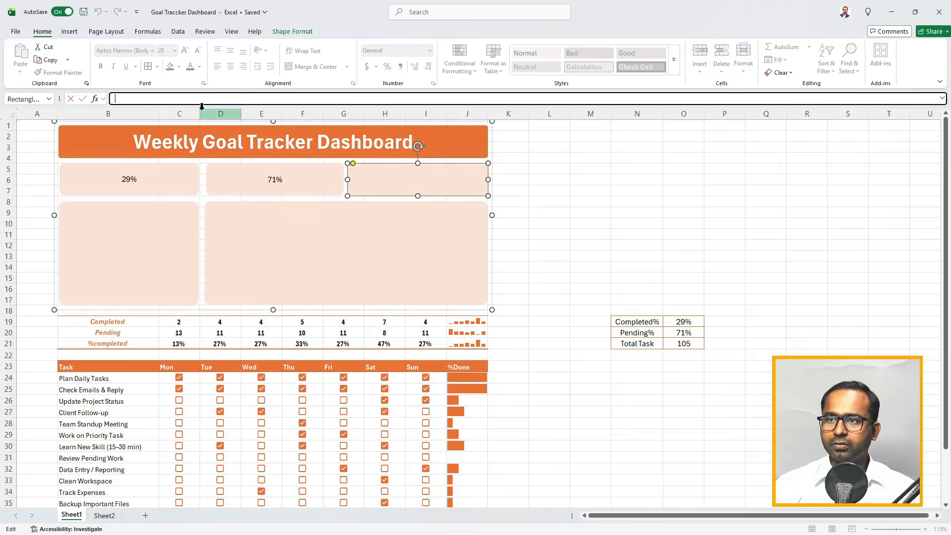
text(=)
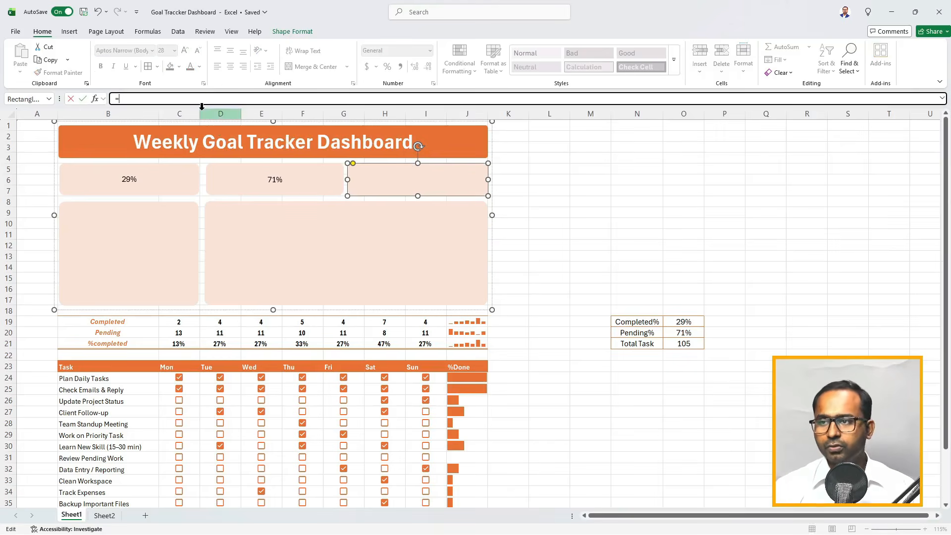
click(690, 342)
key(Return)
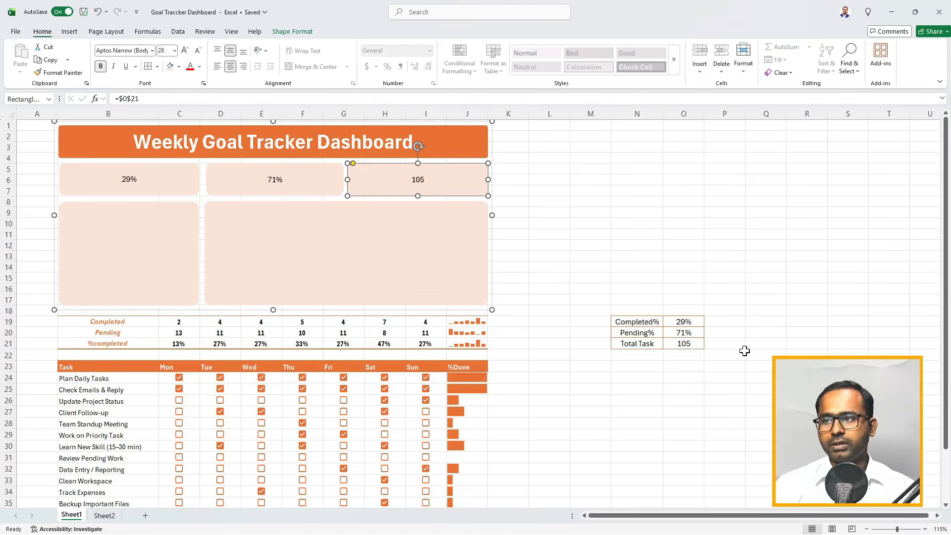
- Format the values of all three small cards together in orange, bold, at font size 16
ctrl+click(272, 168)
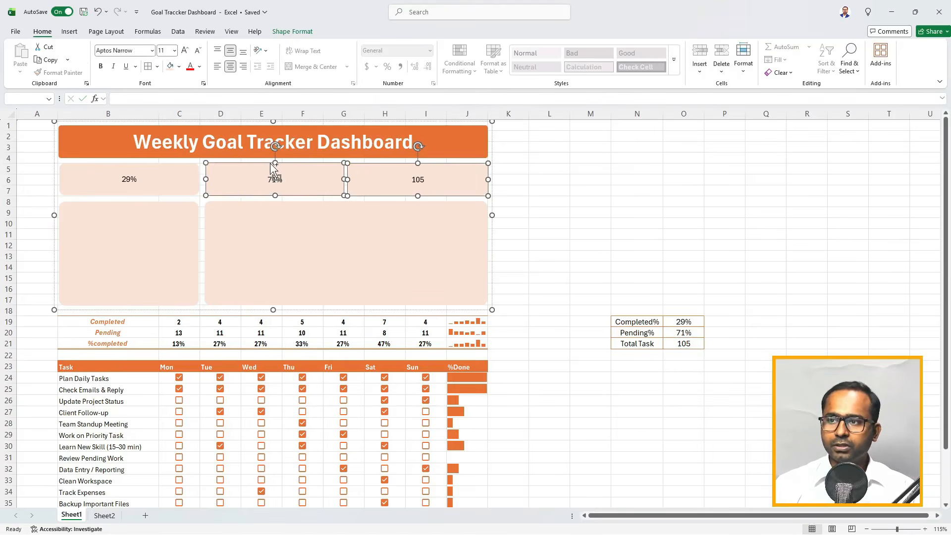
ctrl+click(169, 172)
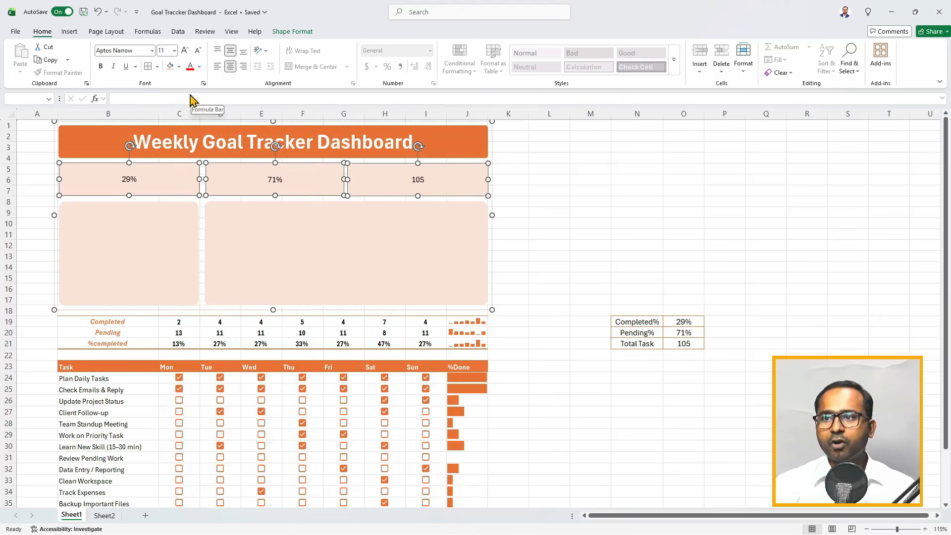
click(199, 66)
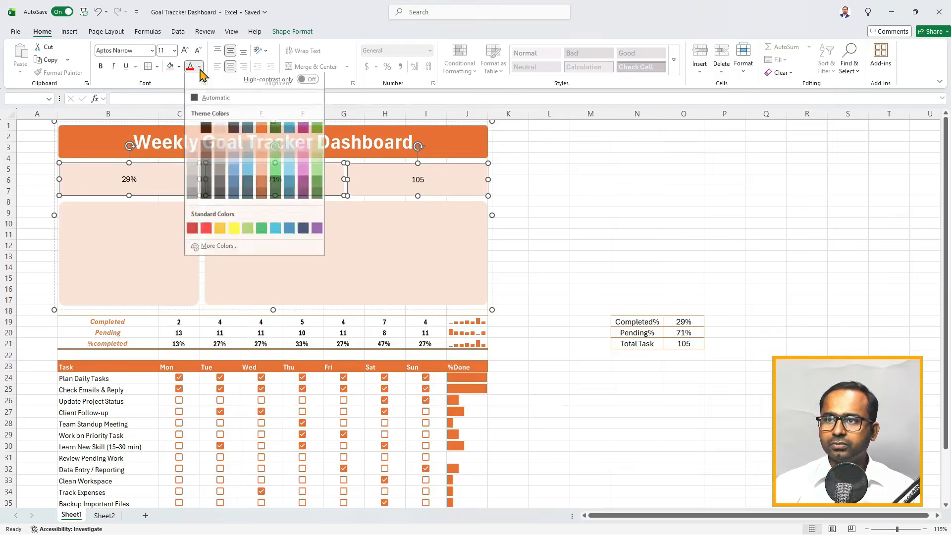
click(260, 132)
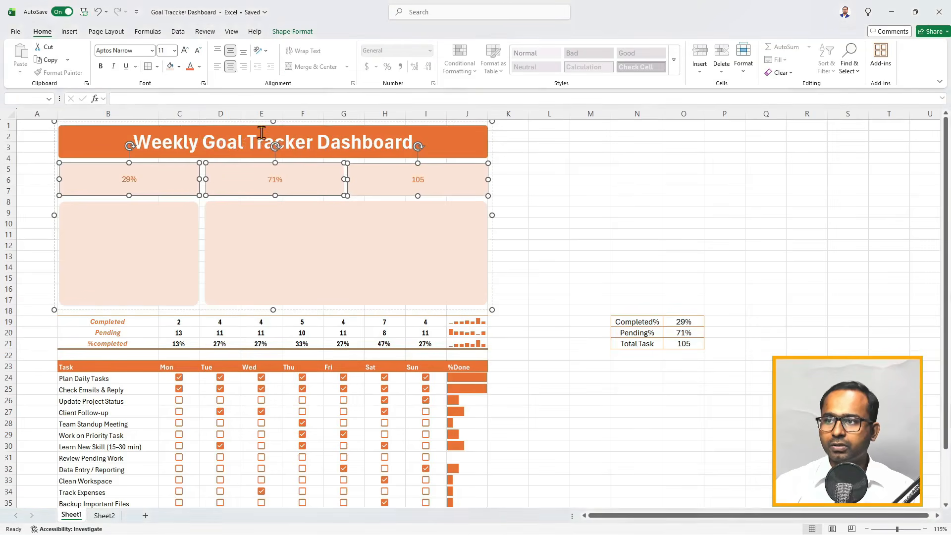
click(101, 68)
click(185, 51)
click(185, 52)
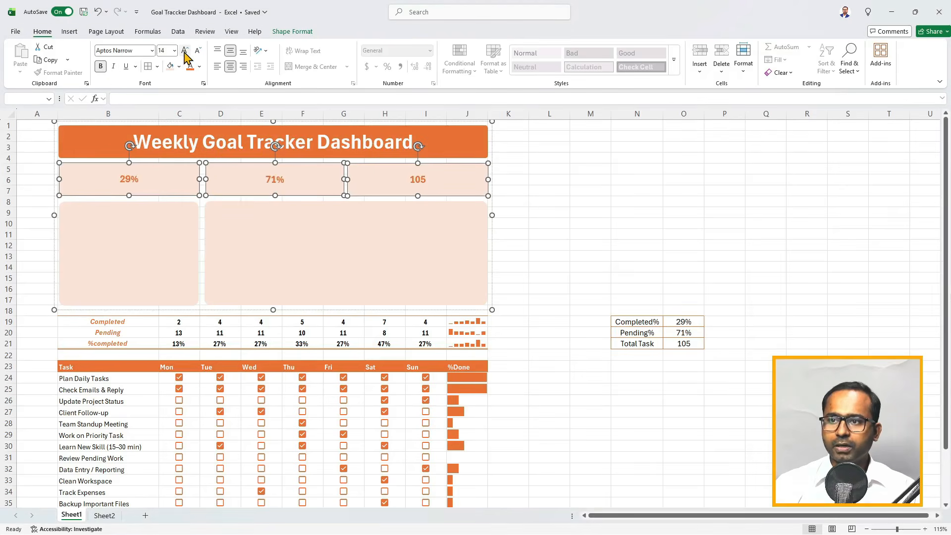
click(185, 51)
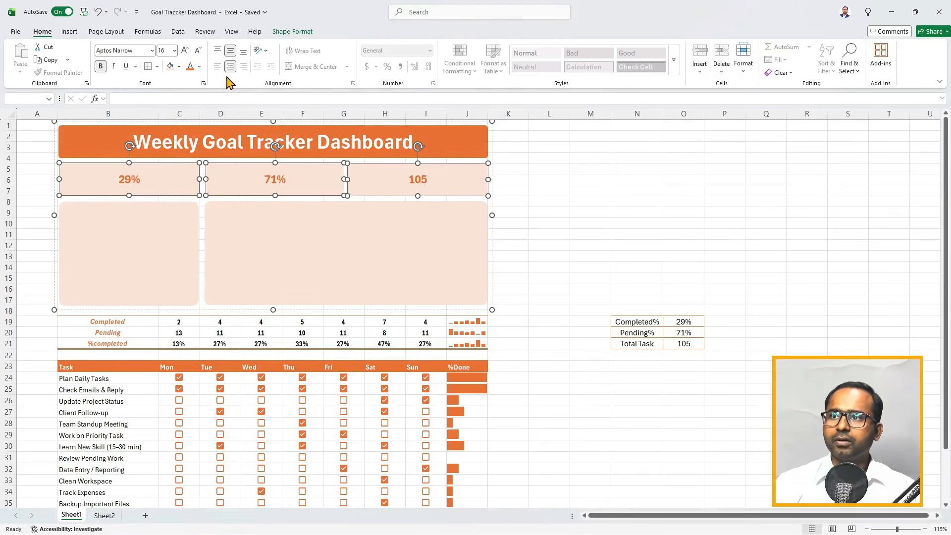
- Bottom-align the values in the three small cards and set their font to Algerian
click(243, 53)
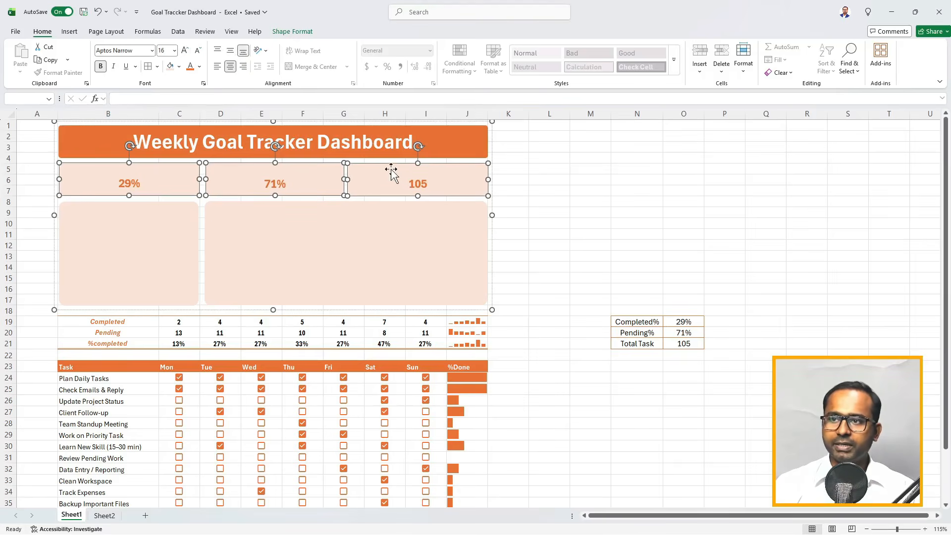
click(152, 50)
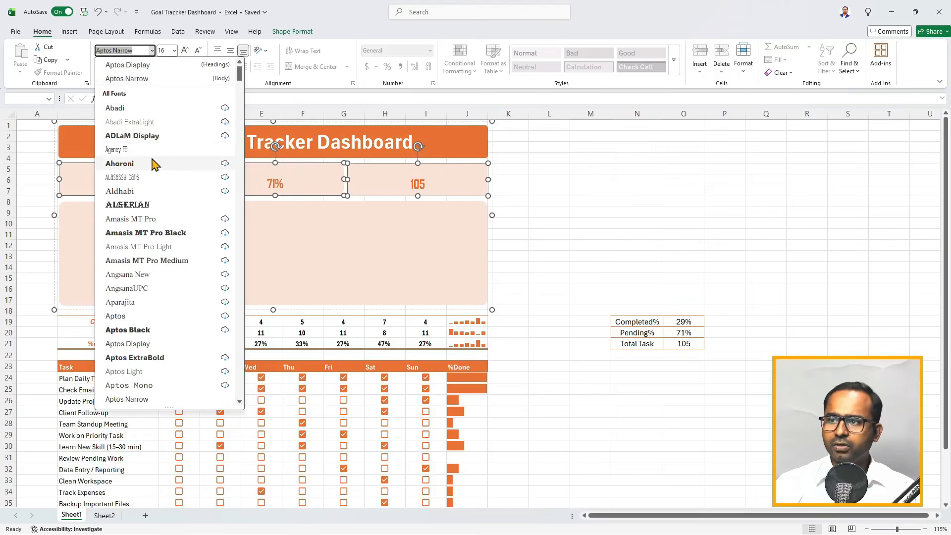
scroll(150, 208, up, 1)
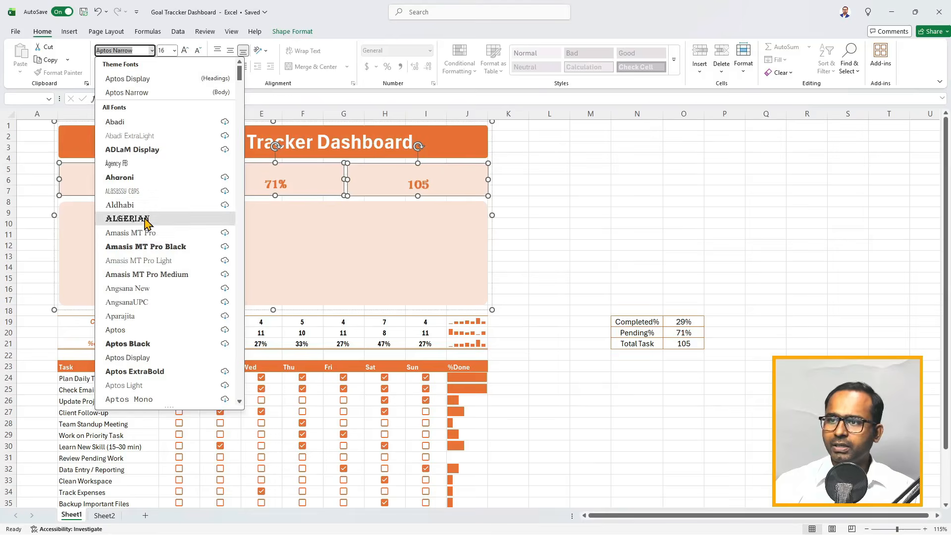
click(128, 218)
click(530, 189)
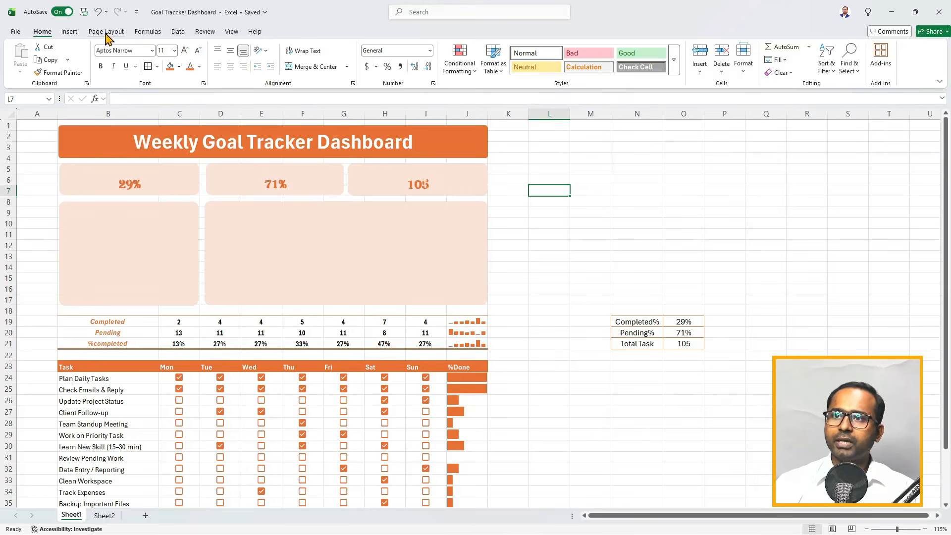
click(70, 31)
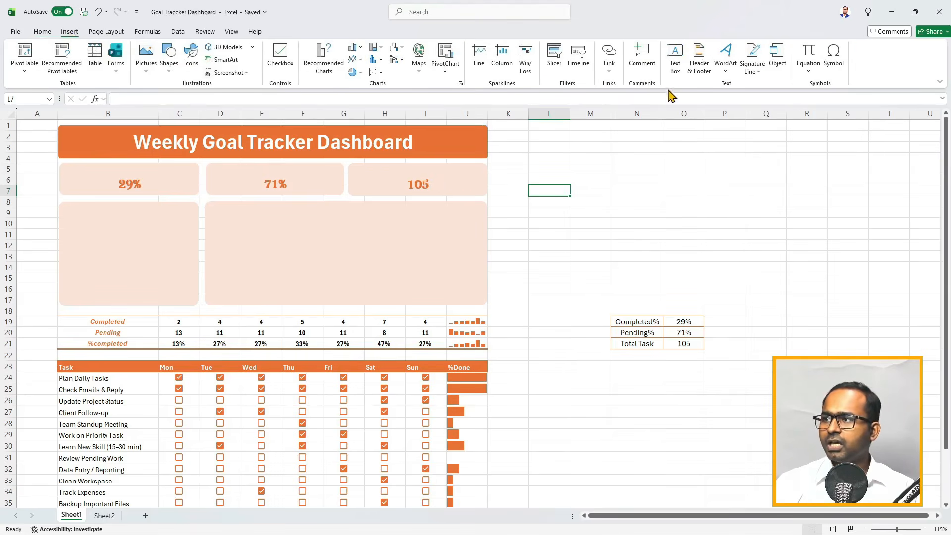
key(ctrl+1)
click(678, 80)
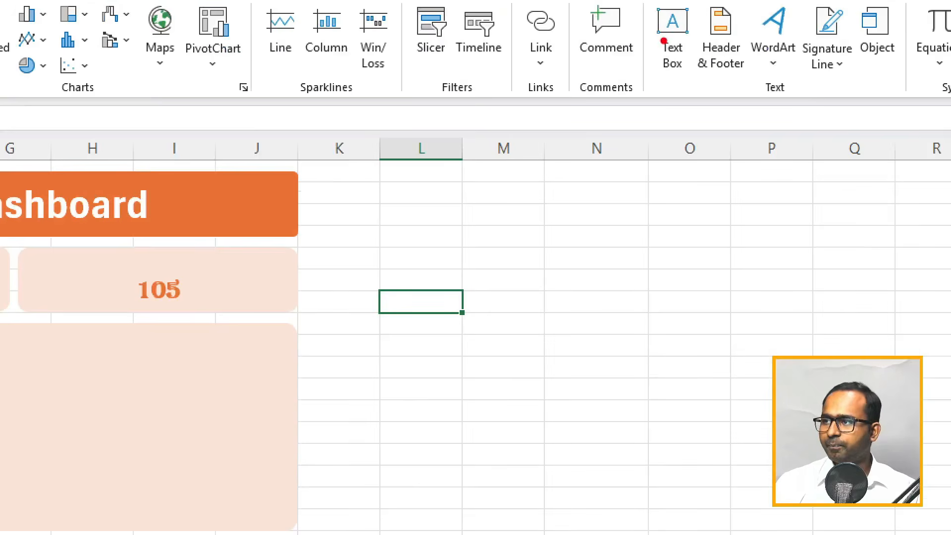
mouse_move(647, 1)
mouse_down()
mouse_move(702, 78)
mouse_move(751, 223)
mouse_up()
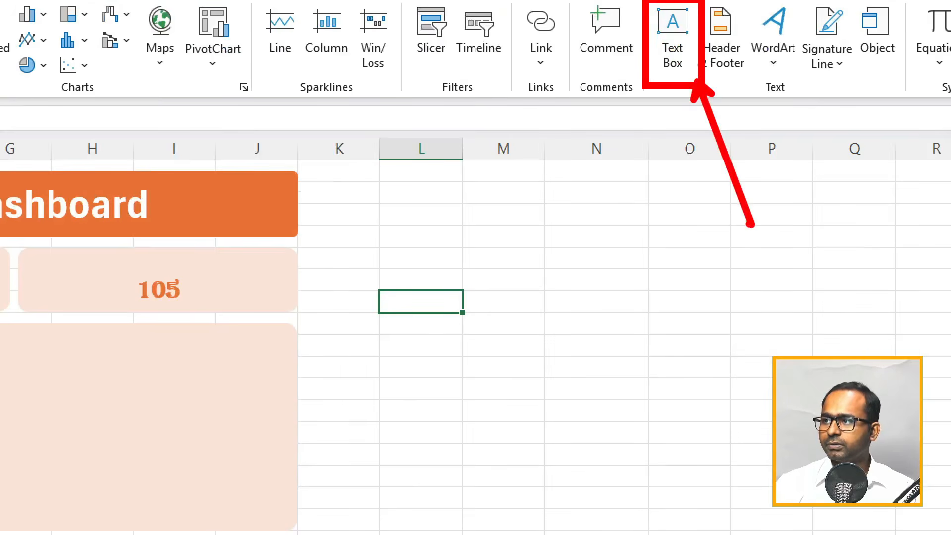
key(Escape)
- Insert a text box reading "Completer Task" in the first small card and place it above the percentage
click(674, 59)
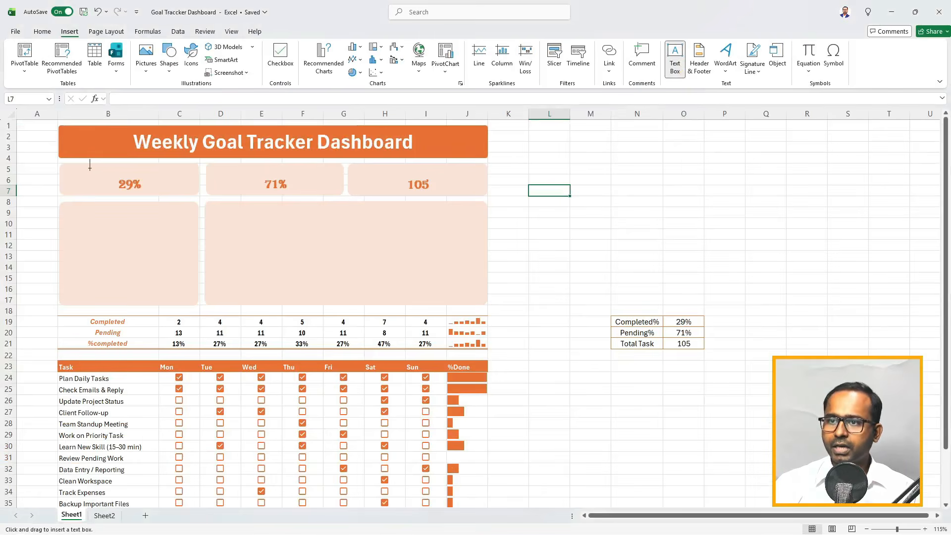
drag(89, 167, 170, 177)
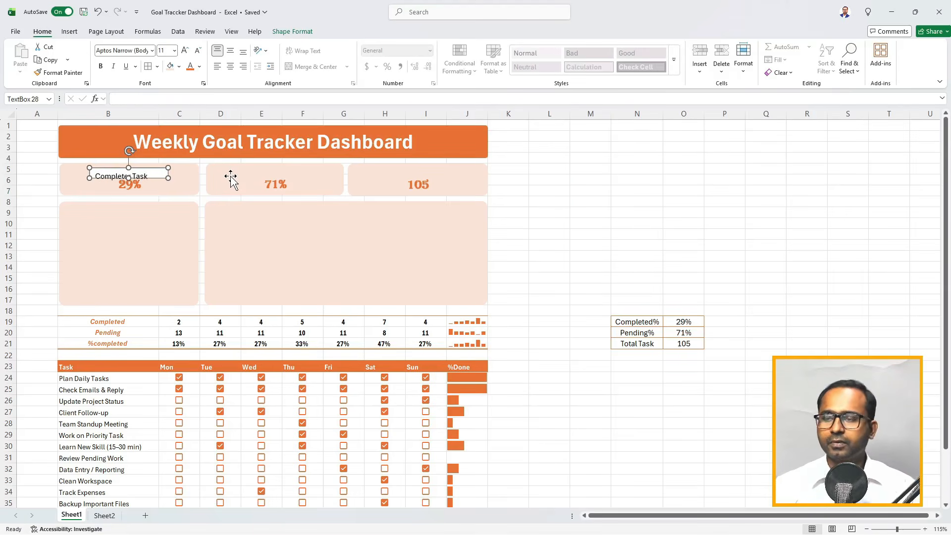
drag(127, 180, 158, 176)
click(243, 188)
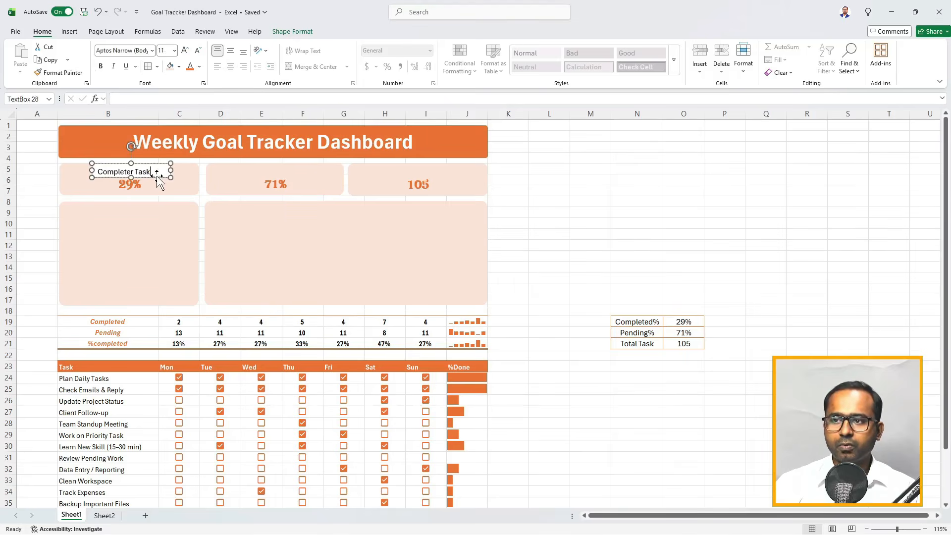
- Center the "Completer Task" label horizontally and vertically in its text box and set its font to Algerian
click(231, 67)
click(230, 50)
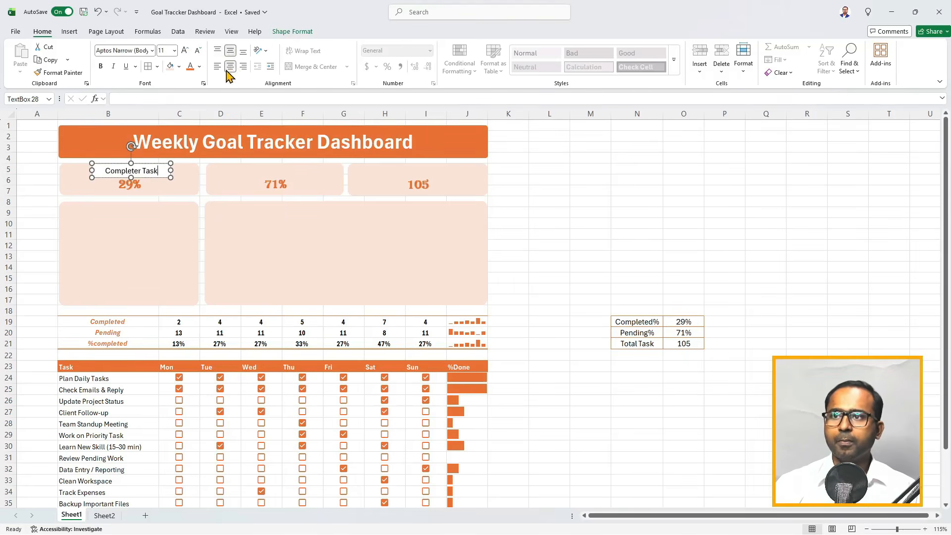
click(151, 50)
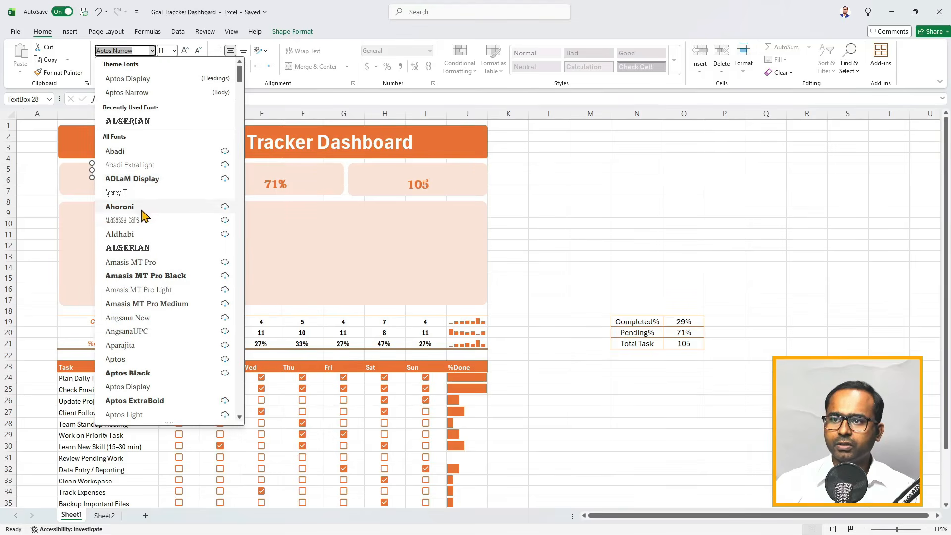
click(130, 249)
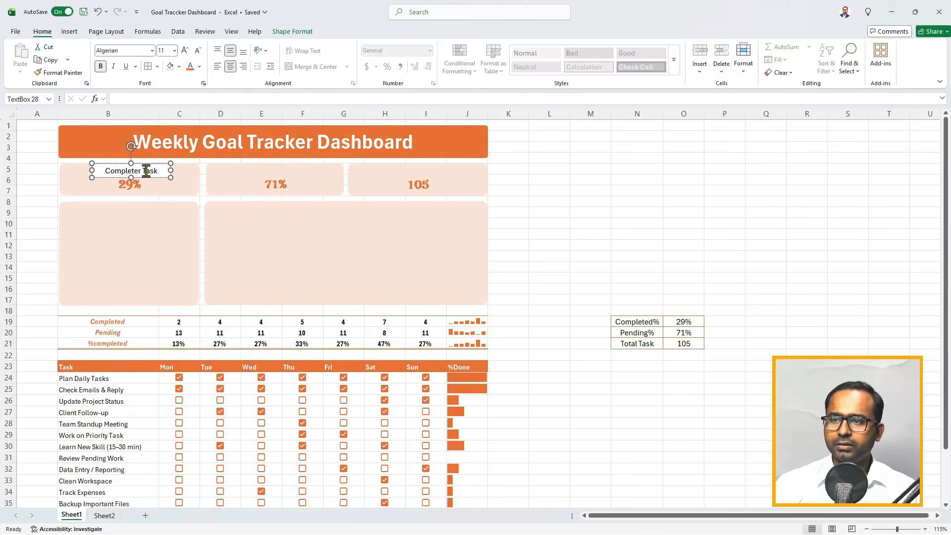
drag(159, 170, 105, 170)
click(151, 51)
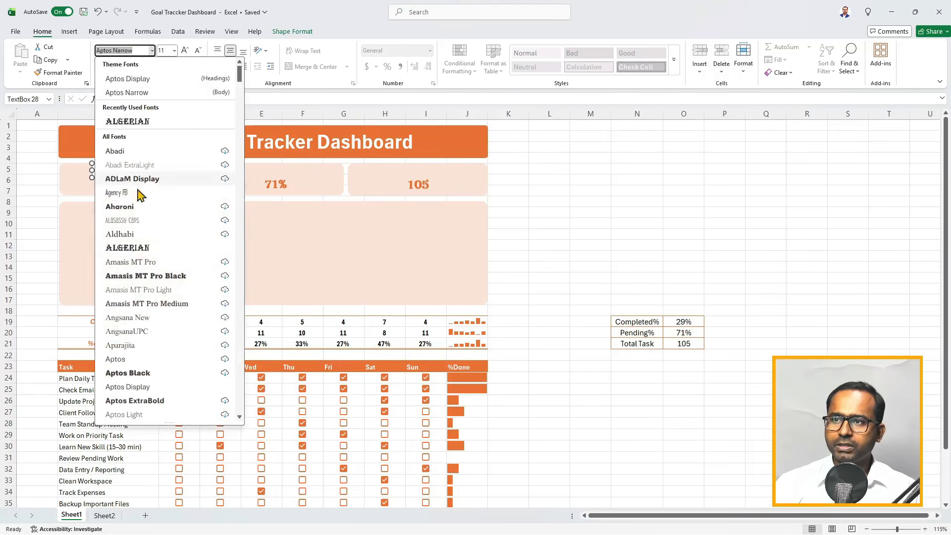
click(131, 249)
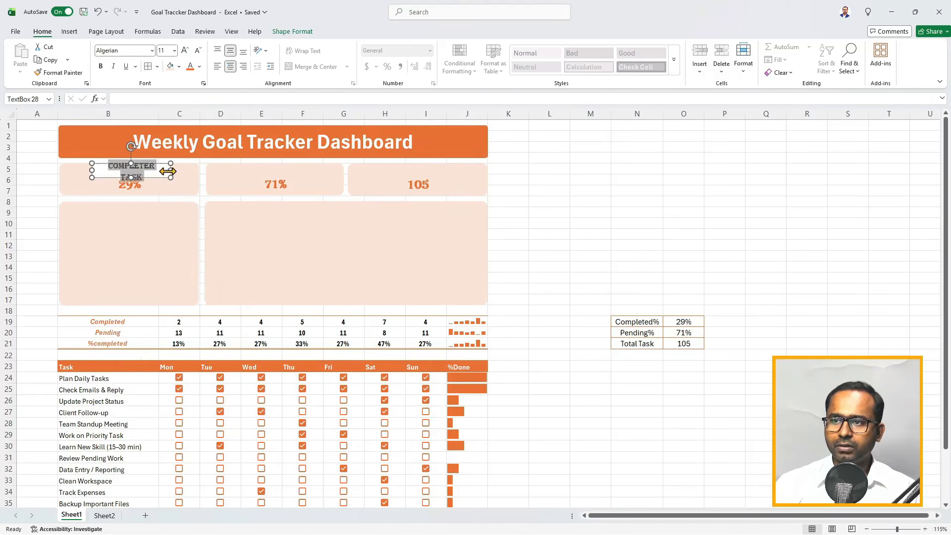
- Format the "Completer Task" text box wide enough for one line, with orange text and no outline
drag(170, 170, 176, 170)
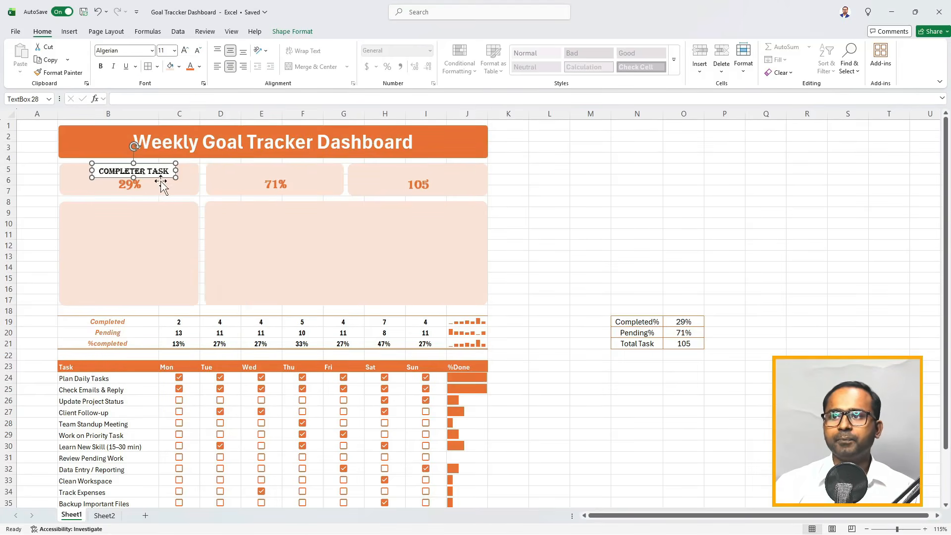
click(190, 66)
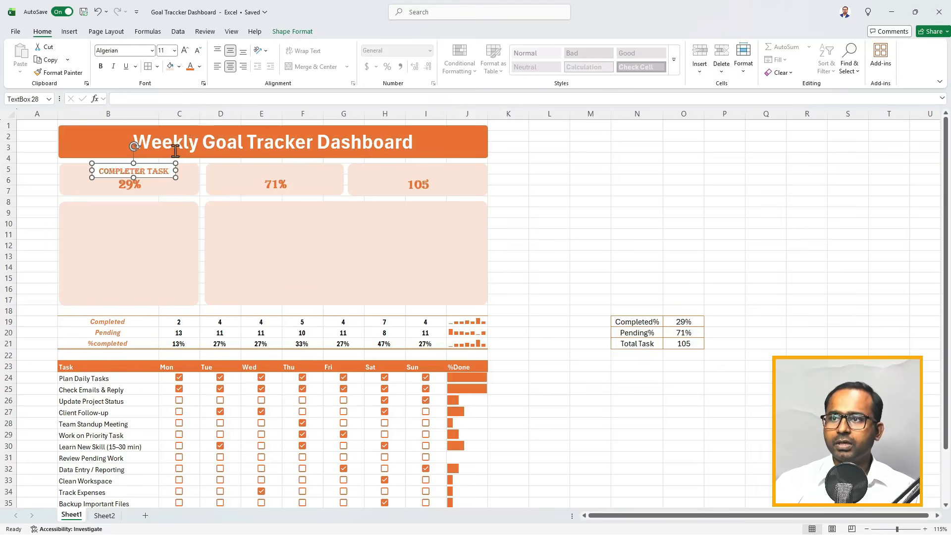
click(288, 33)
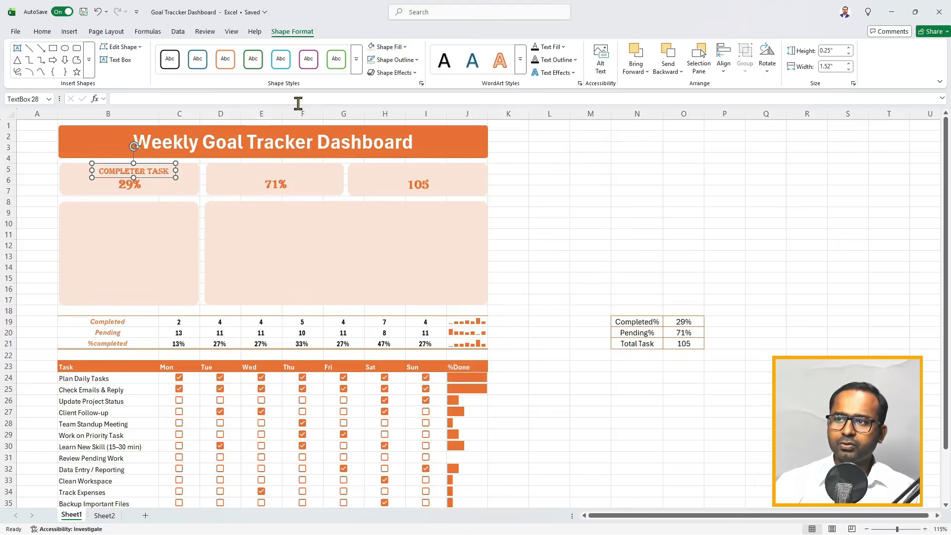
click(393, 60)
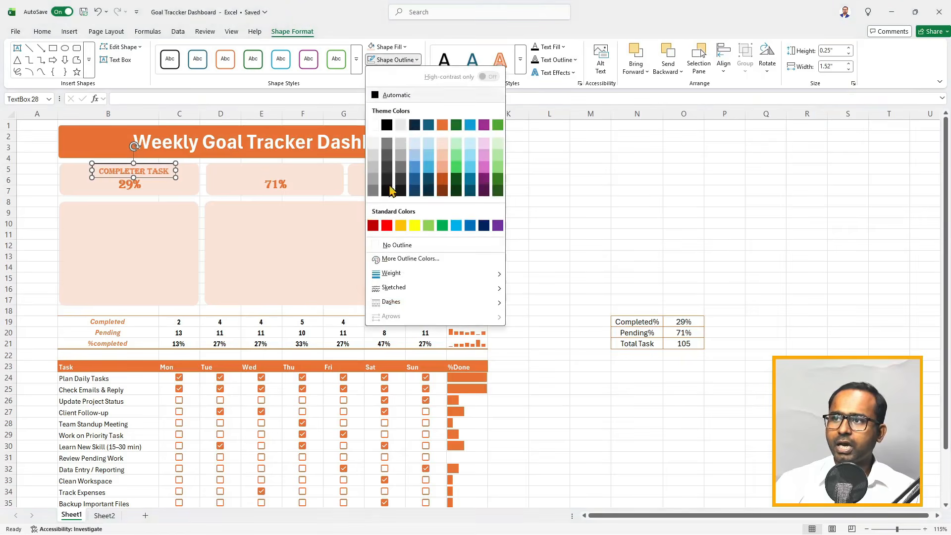
click(391, 247)
click(36, 180)
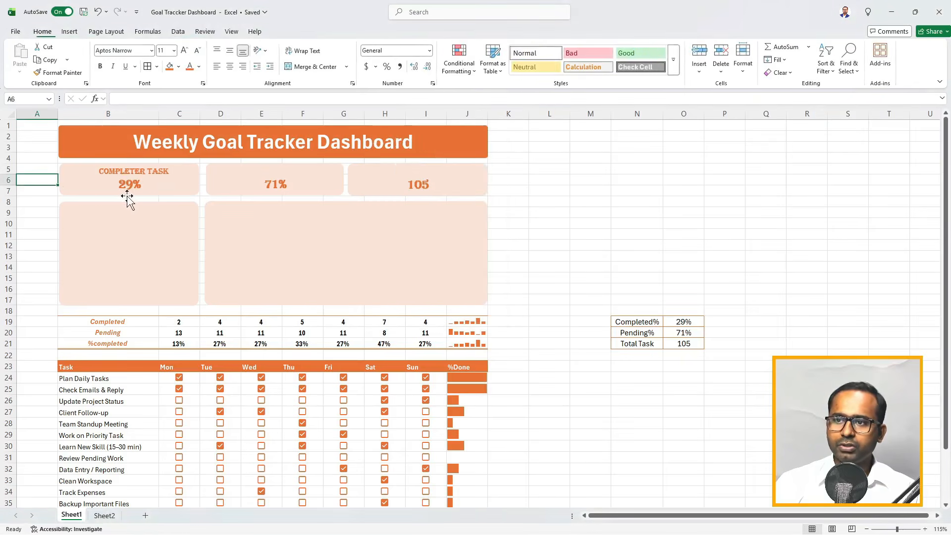
- Shift the "Completer Task" label slightly to center it over the percentage and set its font to bold Abadi
click(164, 175)
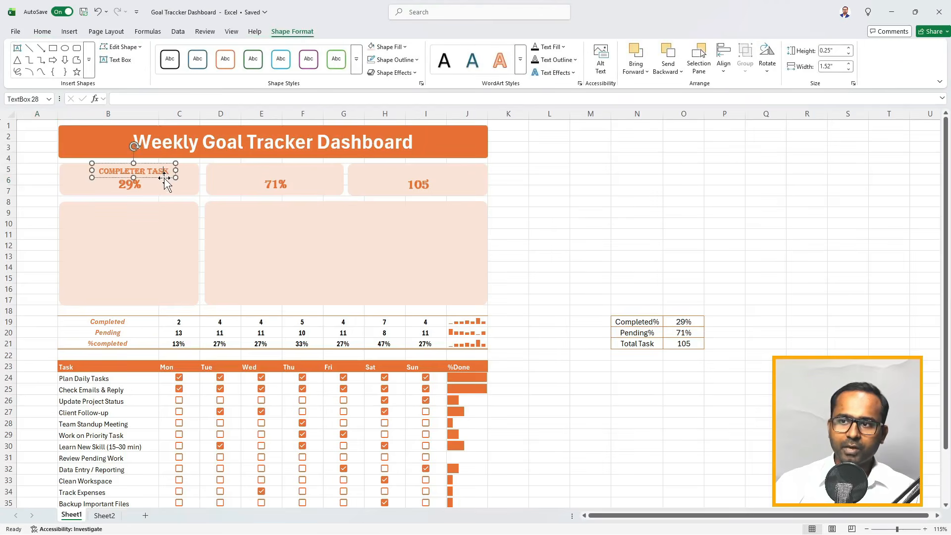
drag(162, 178, 162, 179)
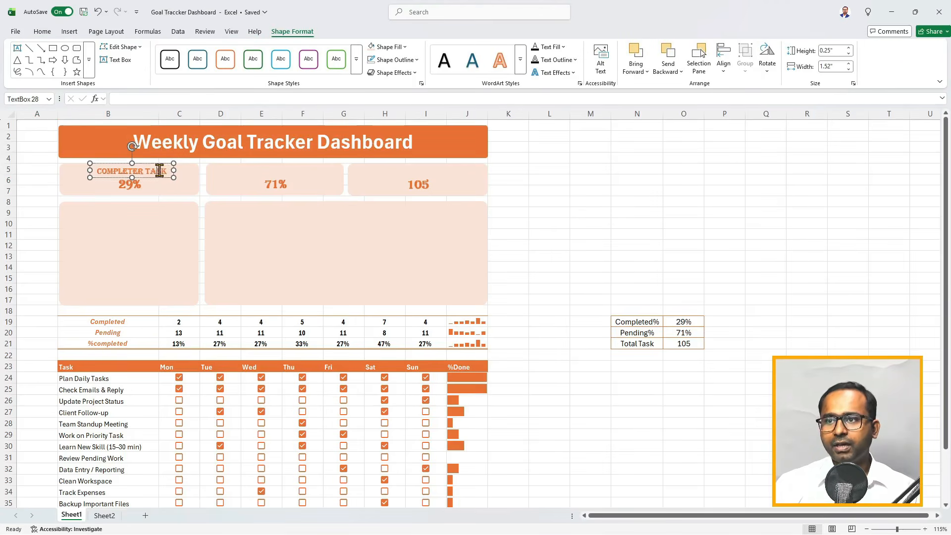
triple_click(162, 171)
click(42, 32)
click(152, 51)
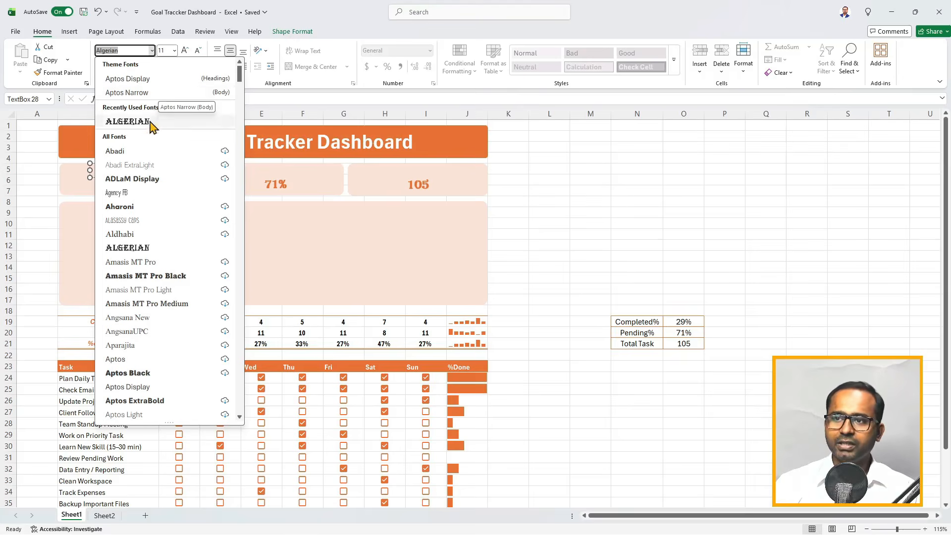
click(143, 151)
click(41, 180)
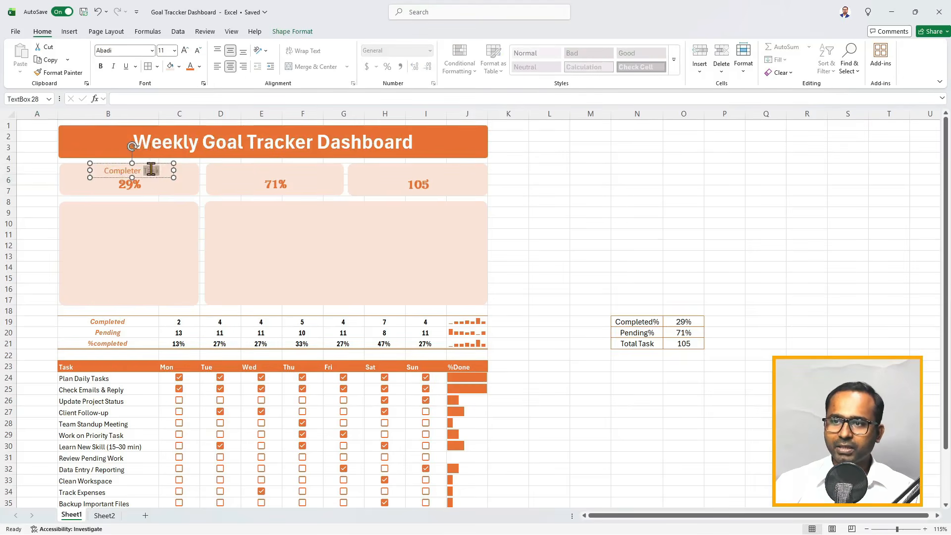
triple_click(151, 170)
key(Escape)
key(Escape)
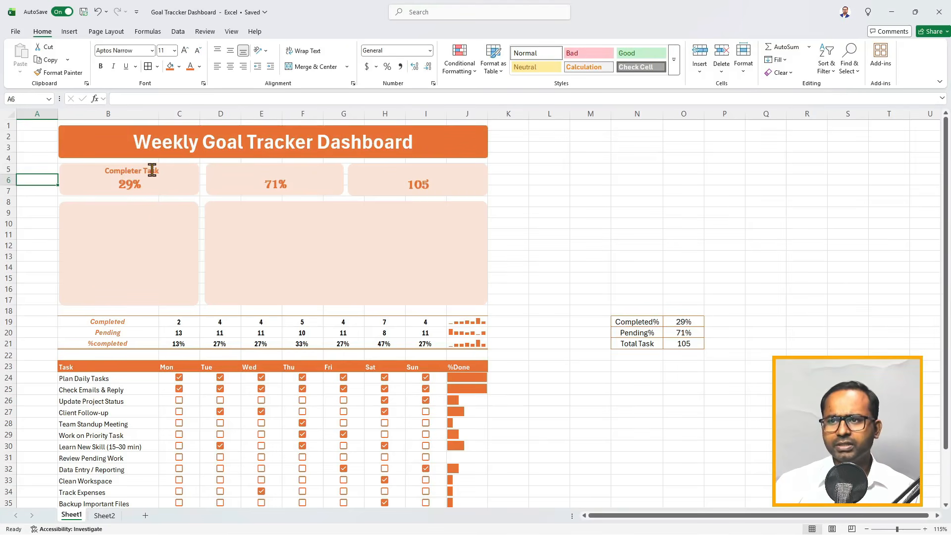
- Copy the "Completer Task" text box above the values in the second and third small cards
click(158, 172)
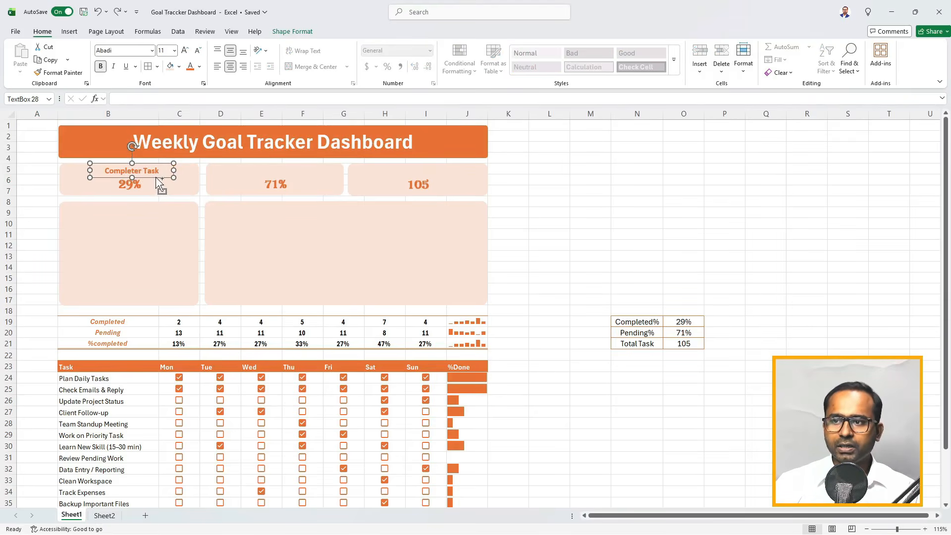
drag(158, 180, 436, 176)
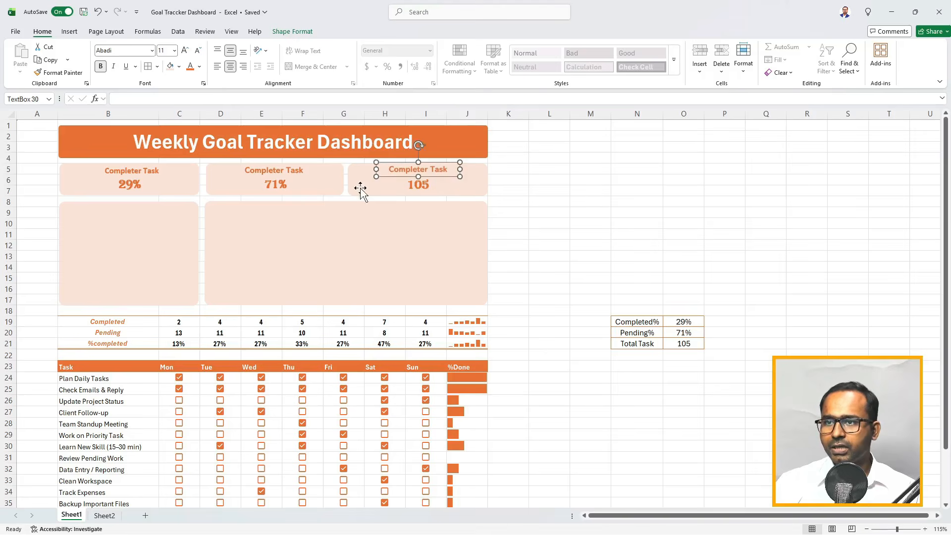
- Change the three card labels to "Completed Task", "Pending Task" and "Weekly Tasks"
click(140, 170)
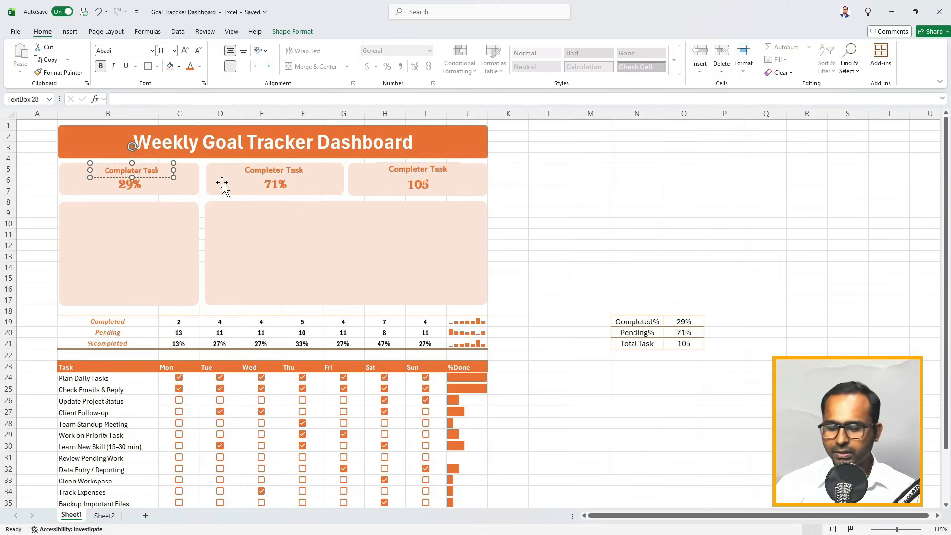
key(BackSpace)
text(d)
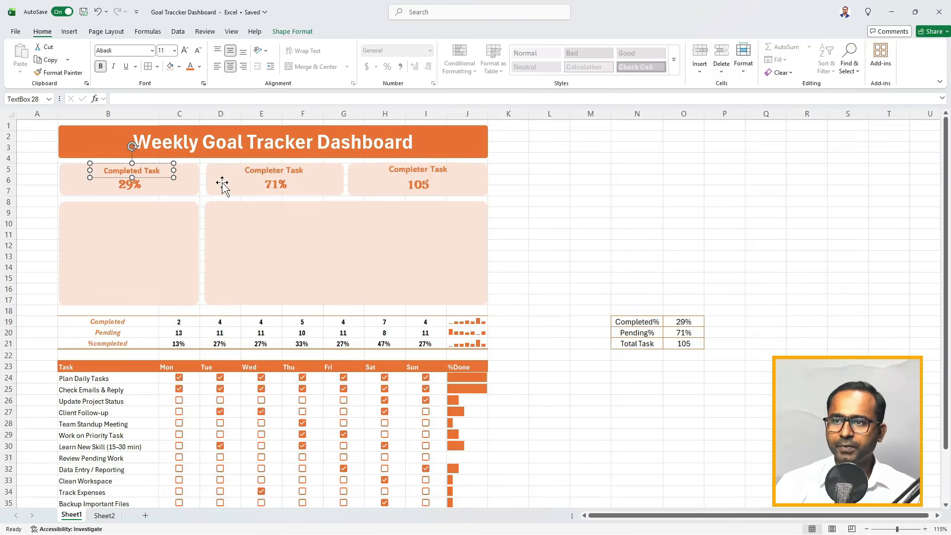
double_click(275, 170)
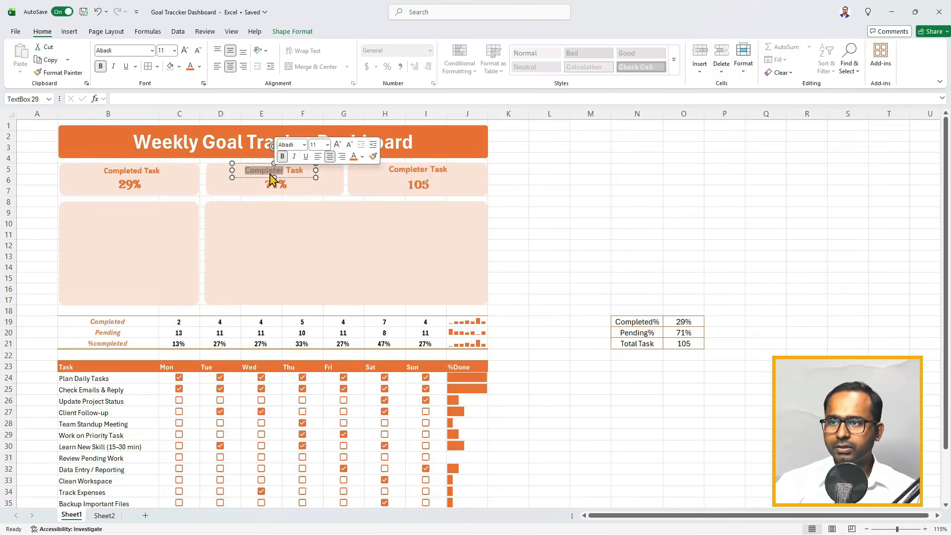
text(Pending)
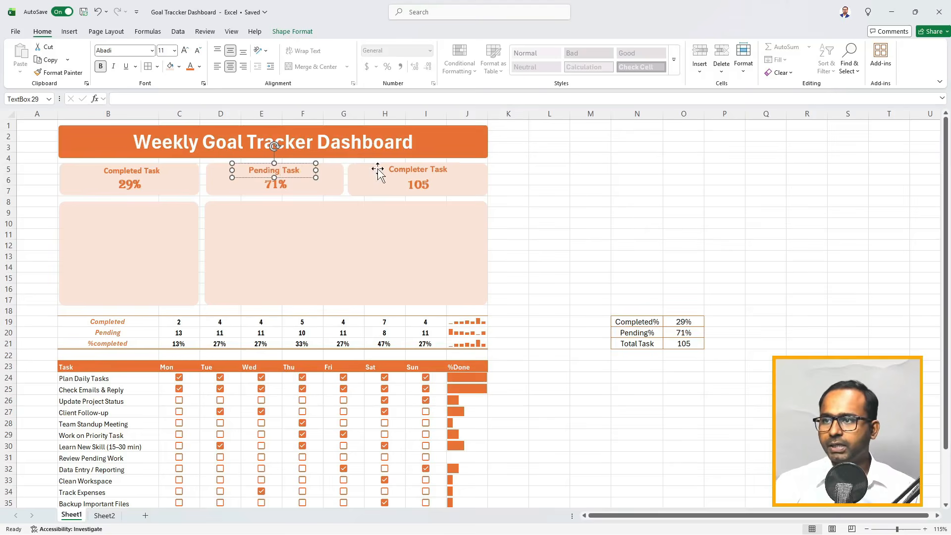
click(406, 171)
triple_click(405, 171)
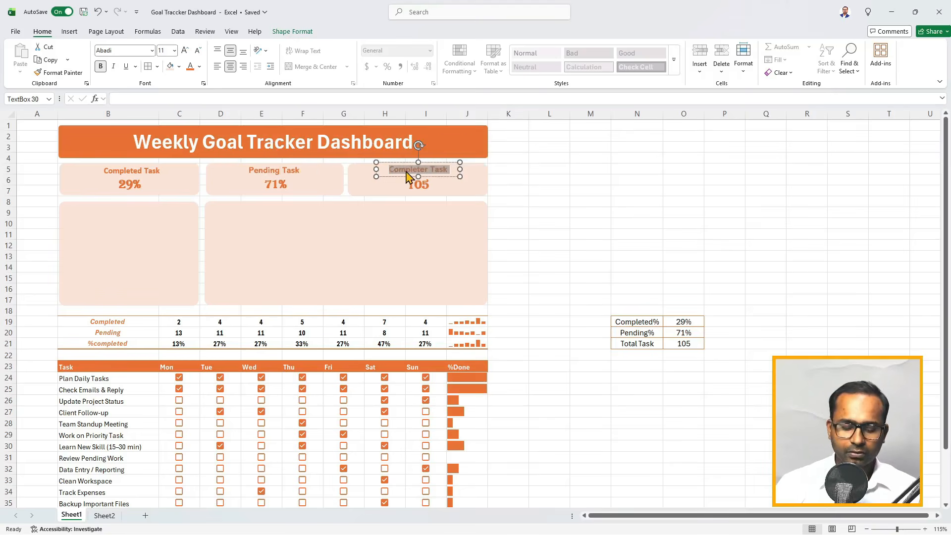
text(Weekly)
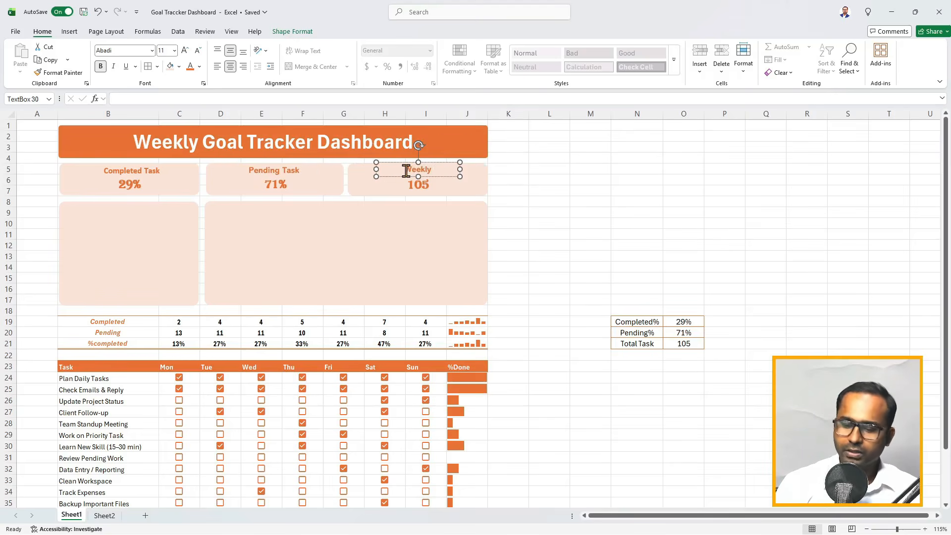
text( Tasks)
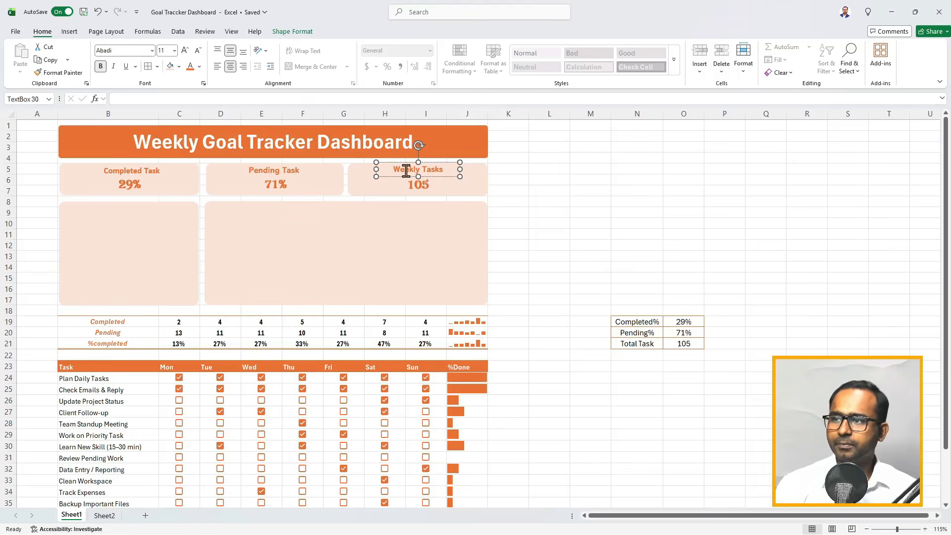
click(500, 202)
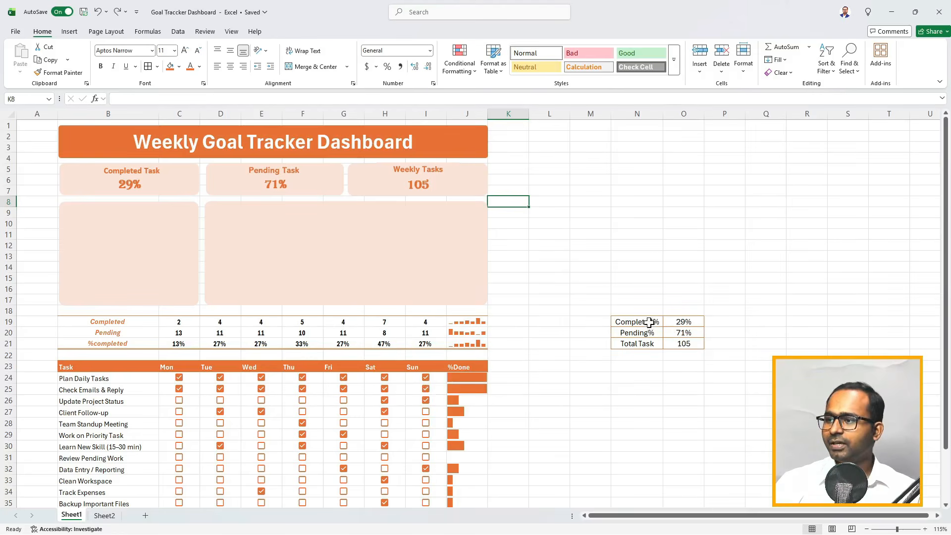
- Insert a doughnut chart from the Completed% and Pending% data in N19:O20
drag(649, 323, 667, 331)
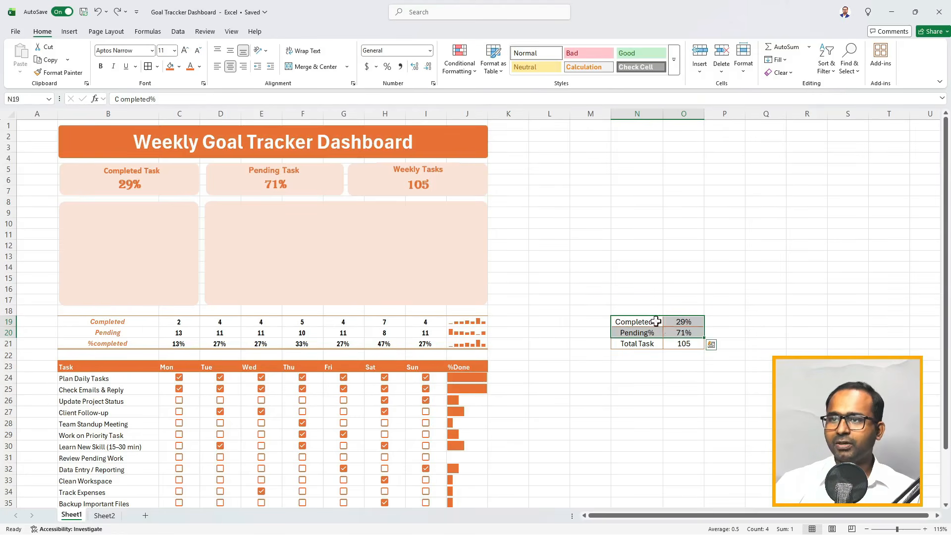
click(70, 31)
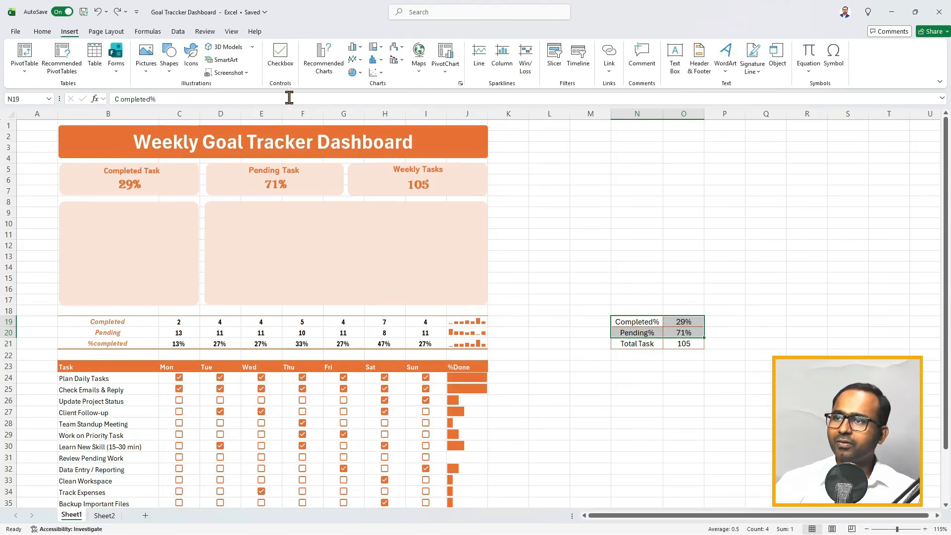
click(355, 73)
click(361, 200)
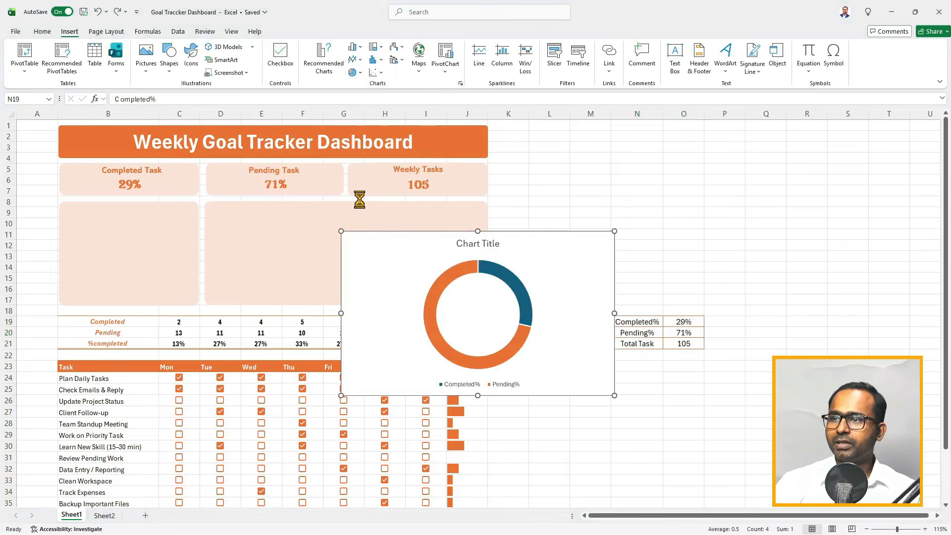
- Shrink the doughnut chart to about 2.4" wide by 1.81" high and place it inside the smaller empty card below Completed Task
drag(551, 275, 351, 220)
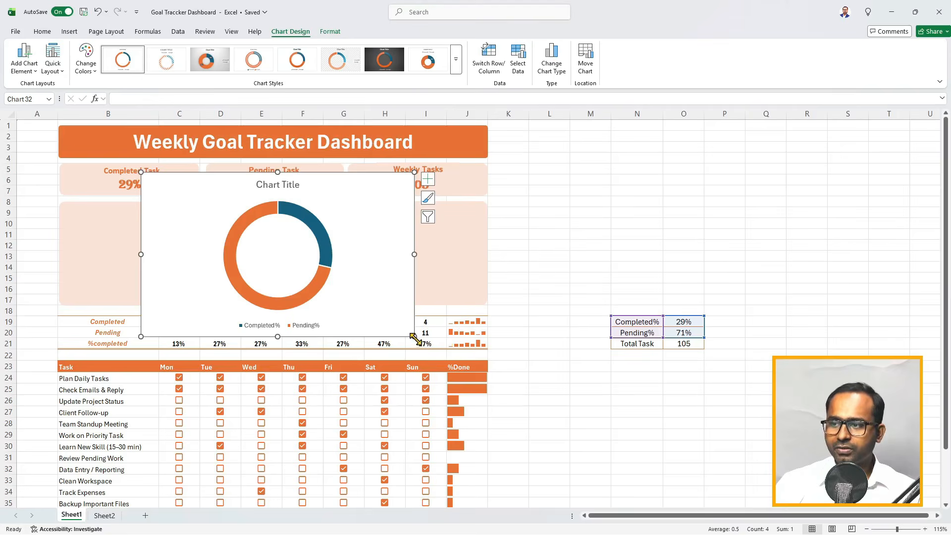
drag(414, 338, 319, 293)
drag(295, 221, 207, 241)
drag(230, 188, 193, 205)
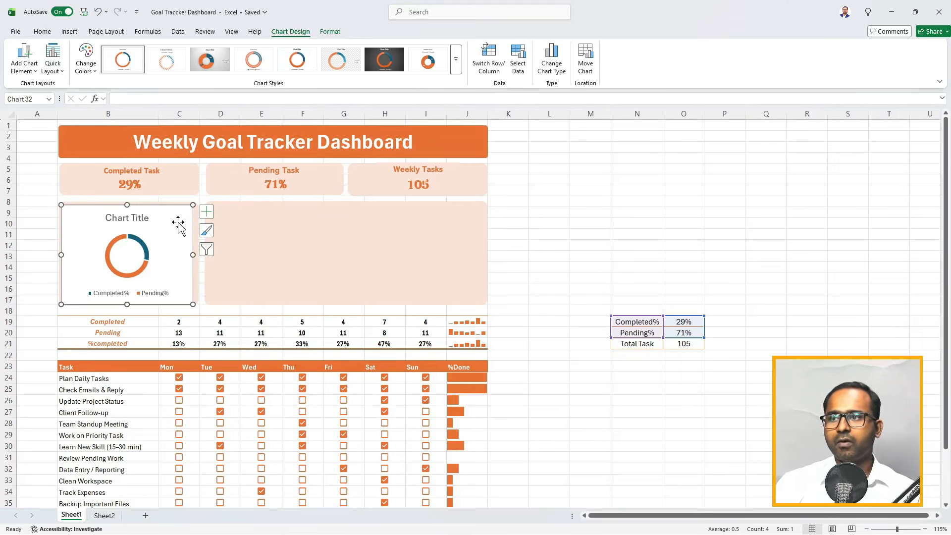
- Set the doughnut chart area to no fill
click(332, 33)
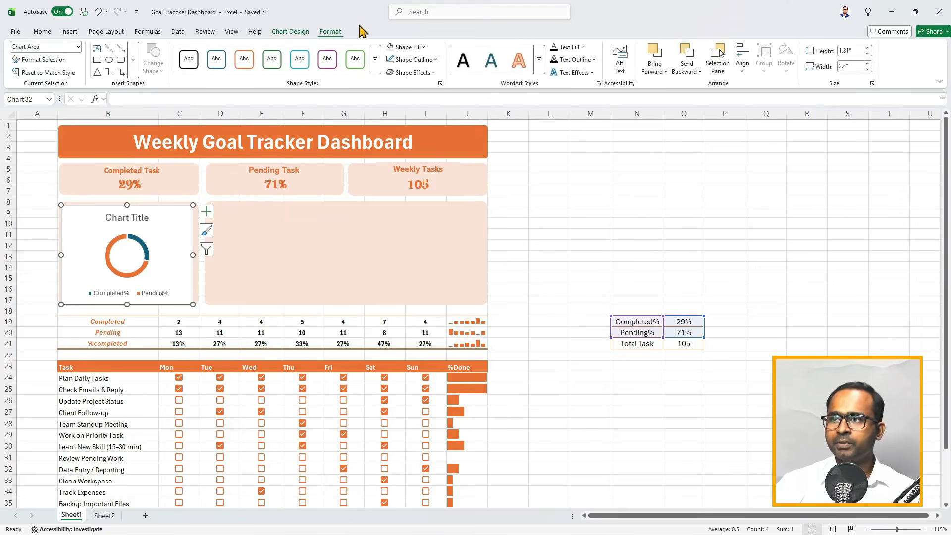
click(424, 48)
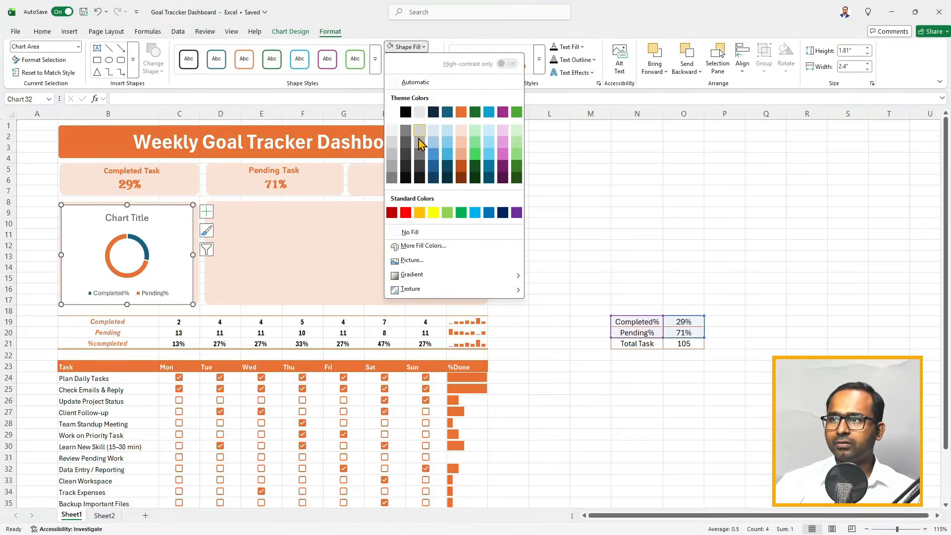
click(400, 230)
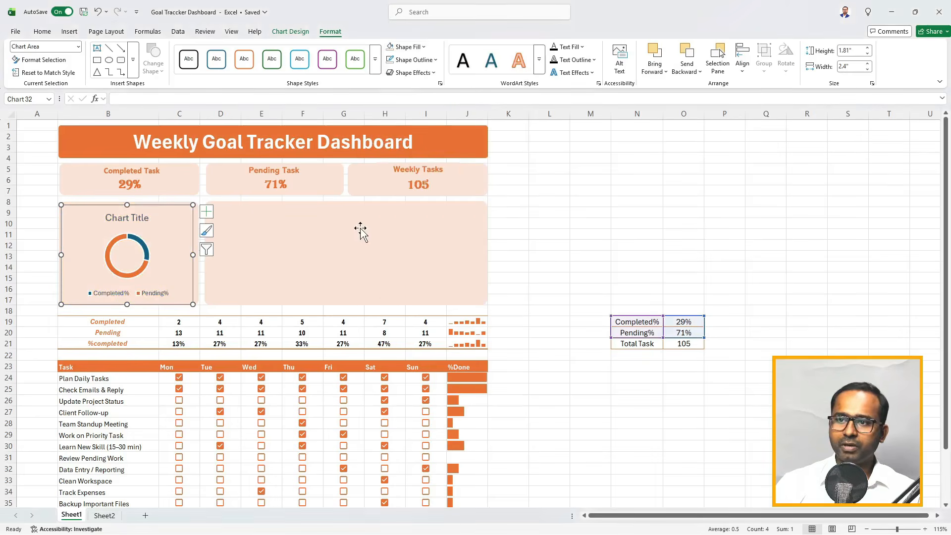
- Delete the title and the legend from the doughnut chart
click(146, 224)
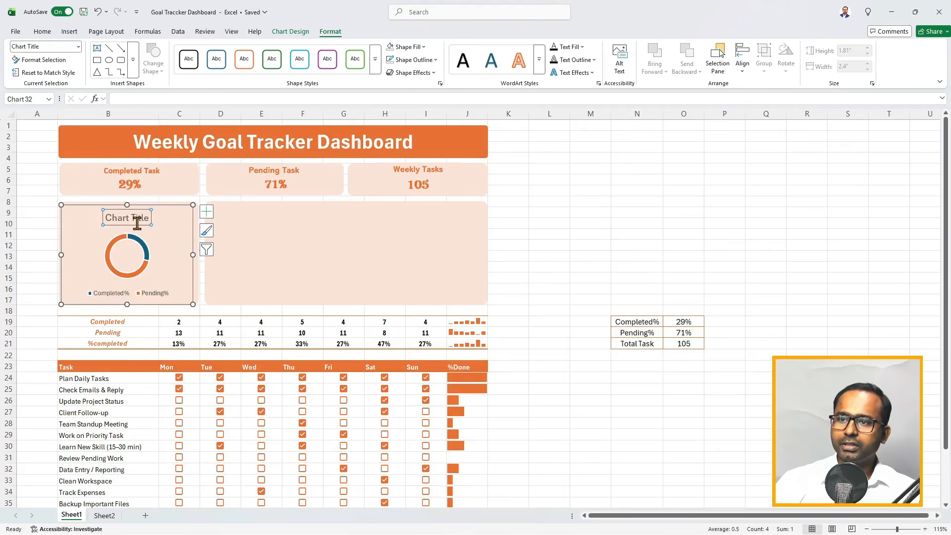
key(Delete)
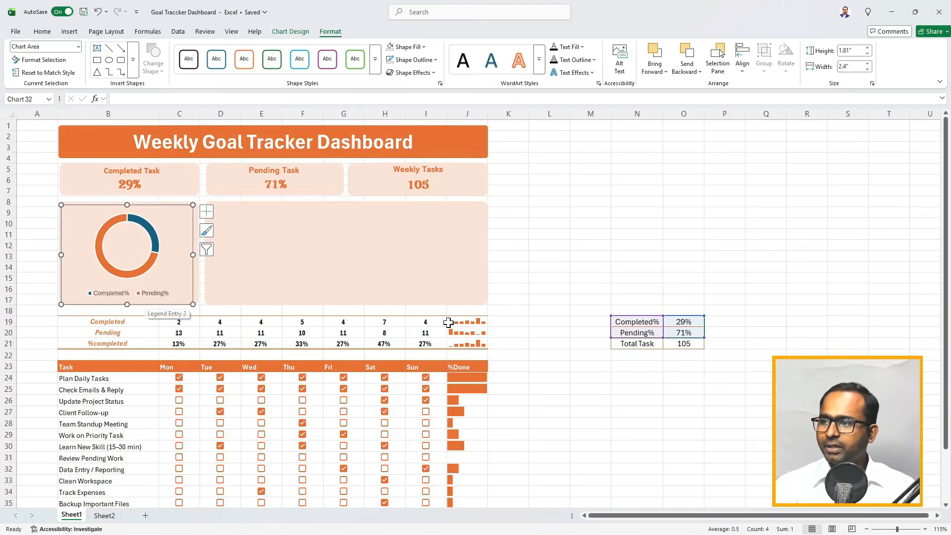
click(158, 294)
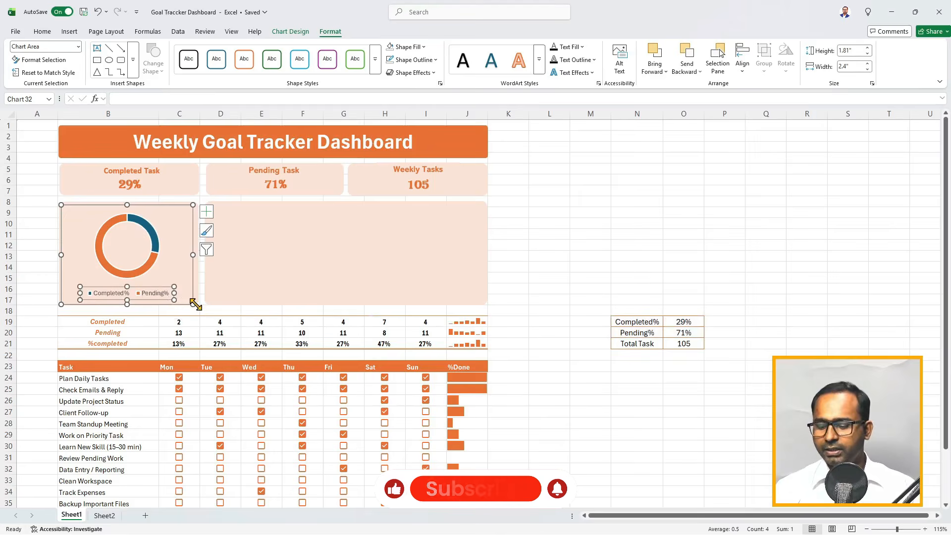
key(Delete)
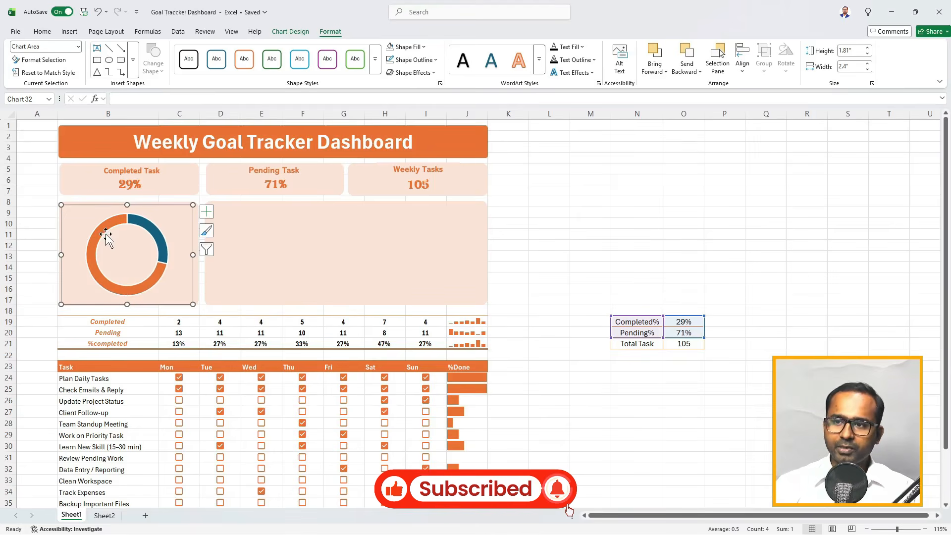
click(106, 282)
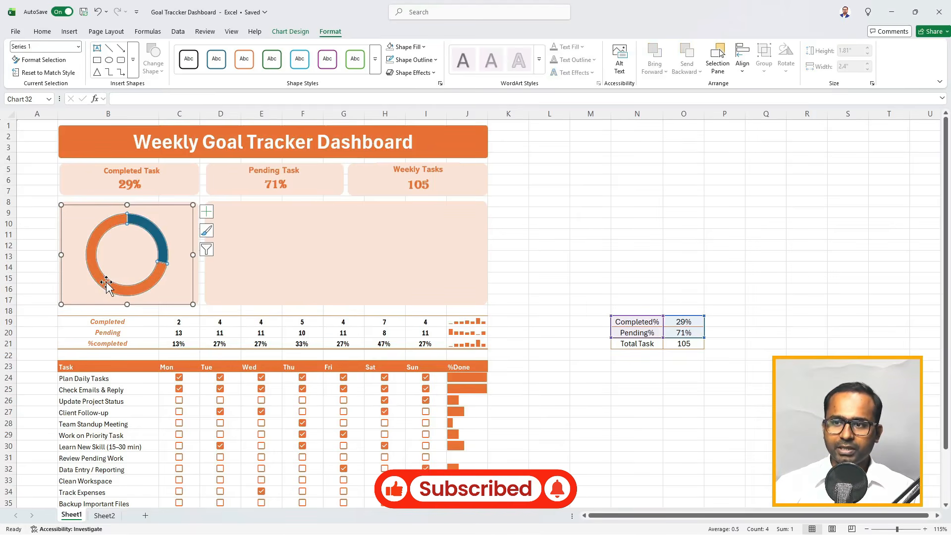
click(158, 234)
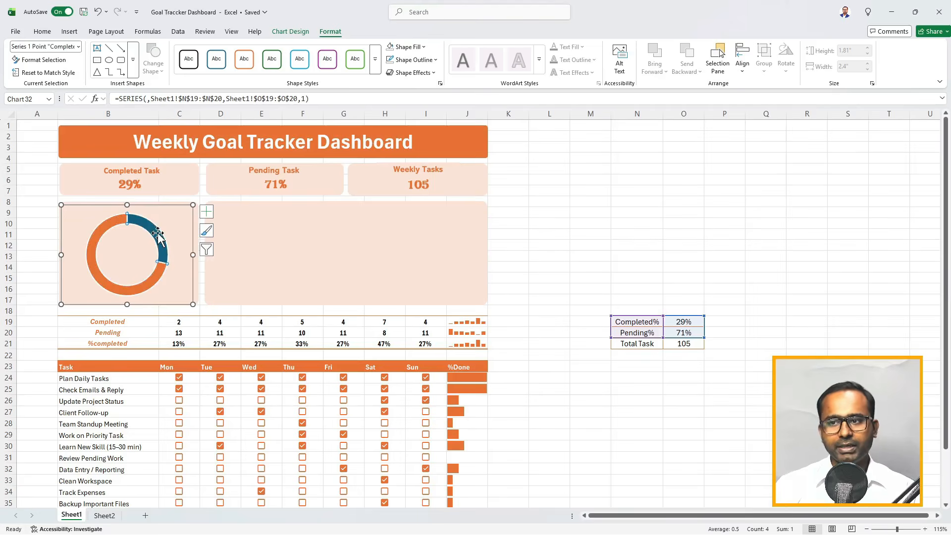
click(128, 255)
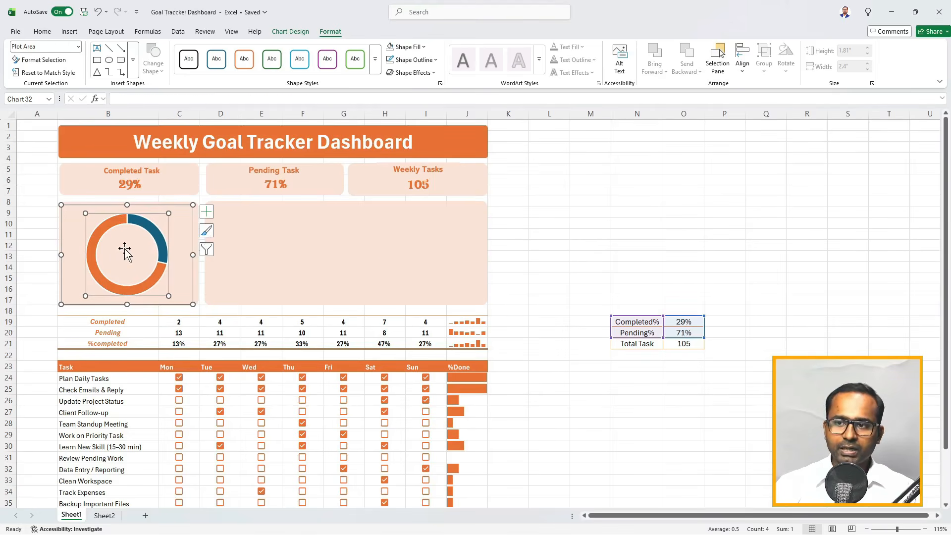
- Enlarge the doughnut's plot area so the ring nearly fills the height of its chart area
drag(169, 296, 174, 301)
drag(82, 212, 79, 206)
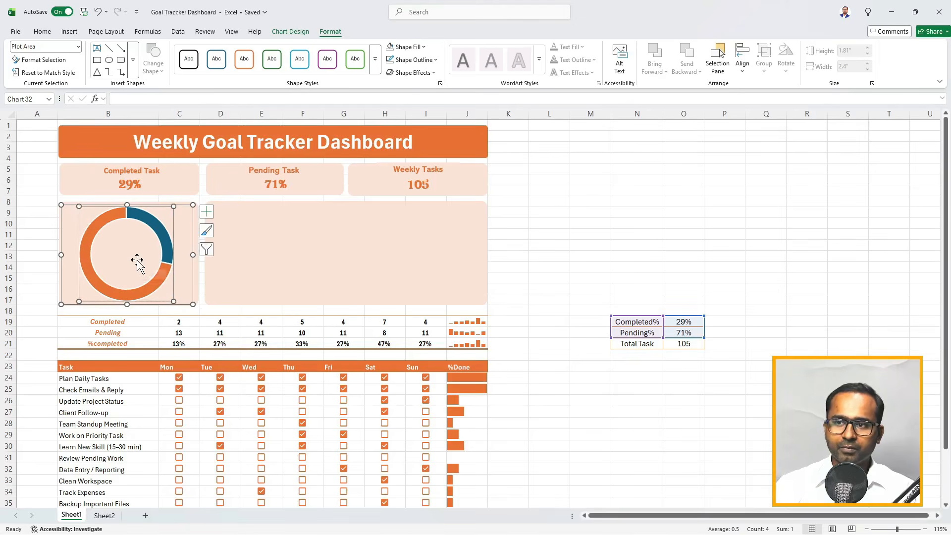
click(598, 216)
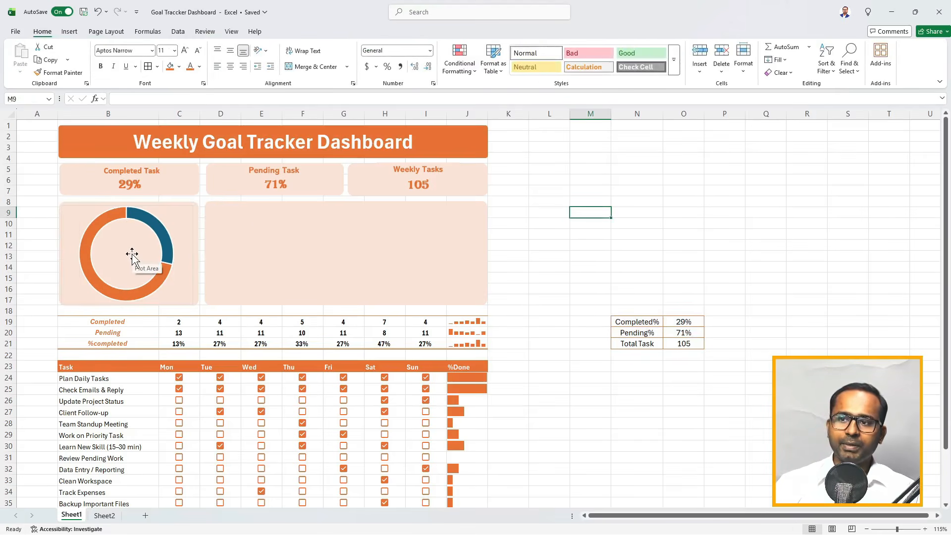
- Duplicate the Weekly Tasks label text box and place the narrowed copy in the centre of the doughnut ring
click(422, 170)
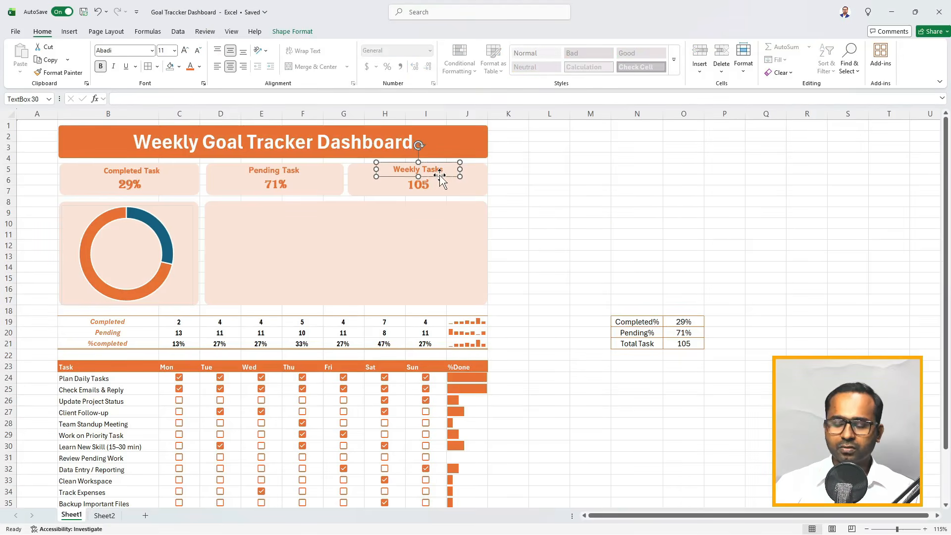
key(ctrl+c)
key(ctrl+v)
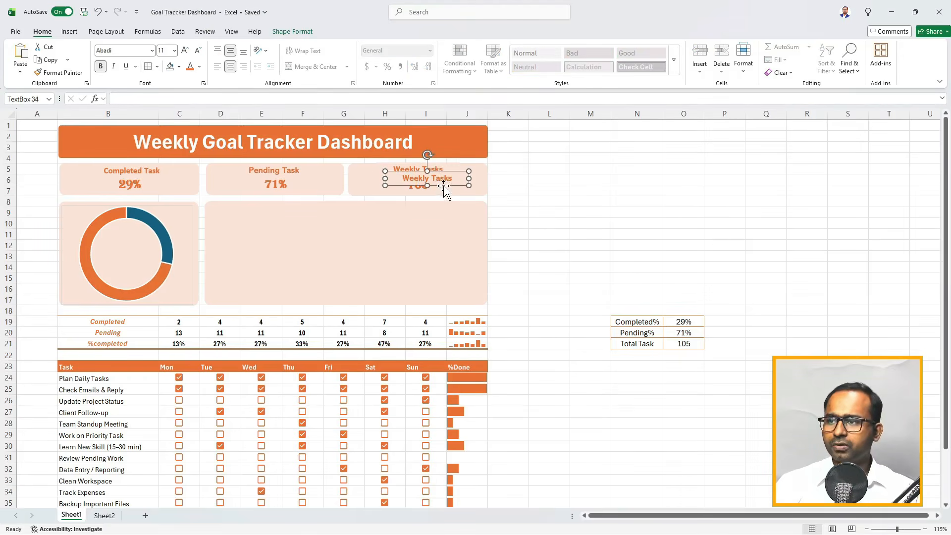
drag(443, 185, 136, 266)
- Clear the copied label's text and link the text box to the Completed% value in cell O19
double_click(127, 249)
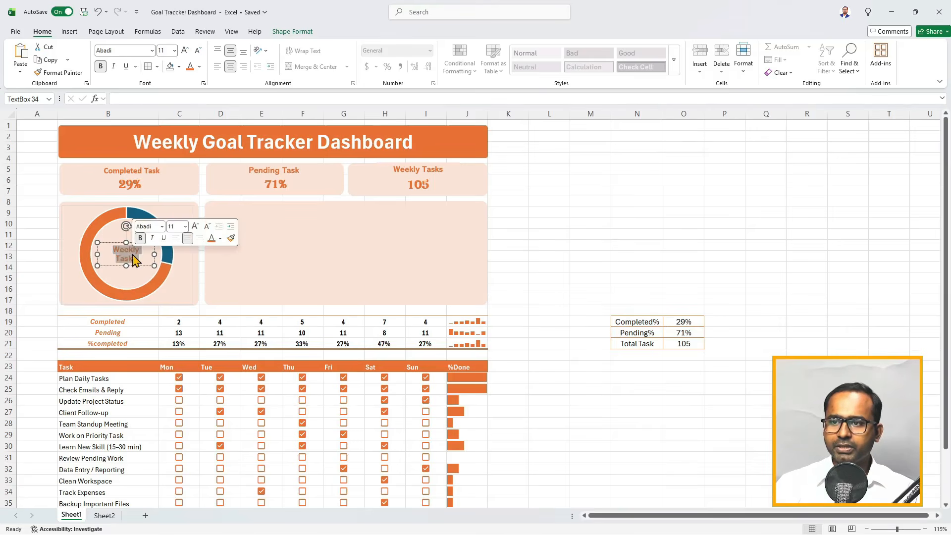
key(BackSpace)
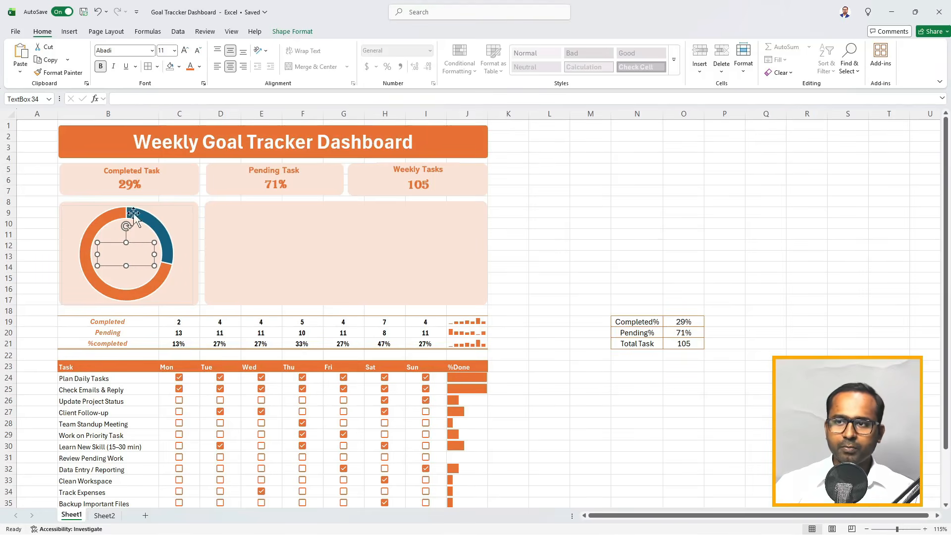
click(132, 99)
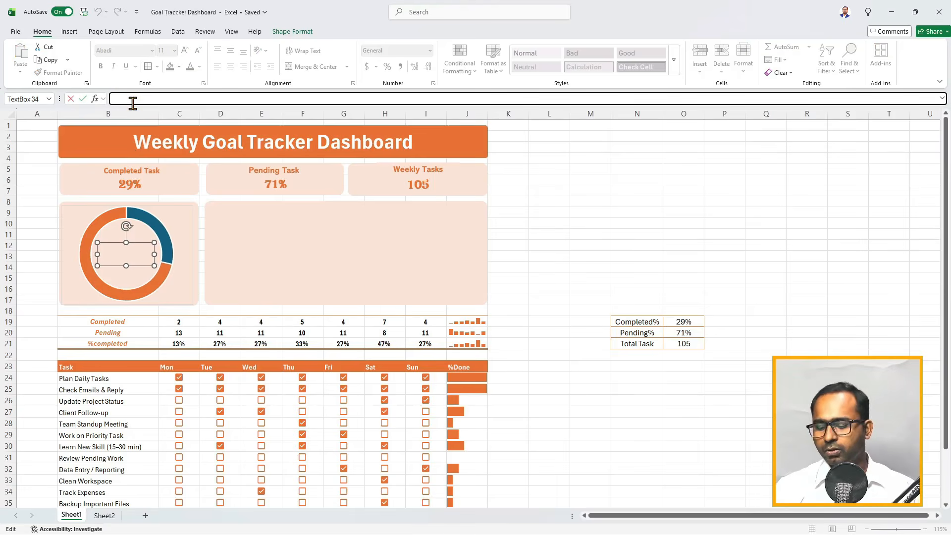
click(685, 321)
key(Return)
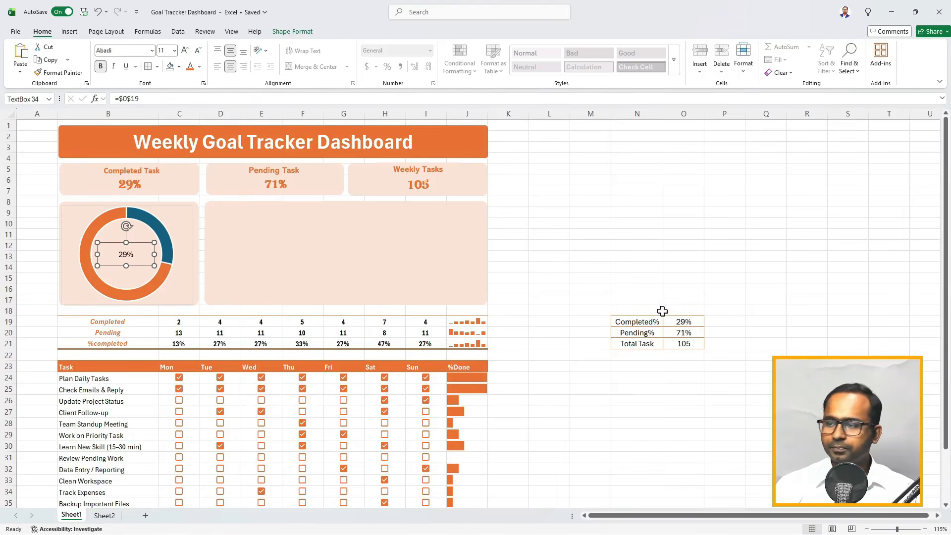
click(638, 268)
- Format the percentage inside the doughnut in orange Algerian at font size 20
click(122, 255)
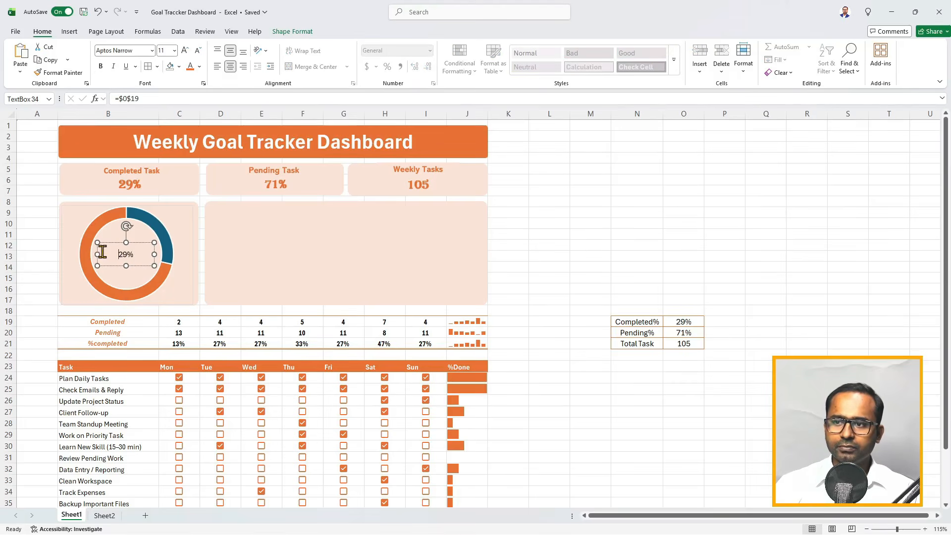
drag(101, 251, 155, 255)
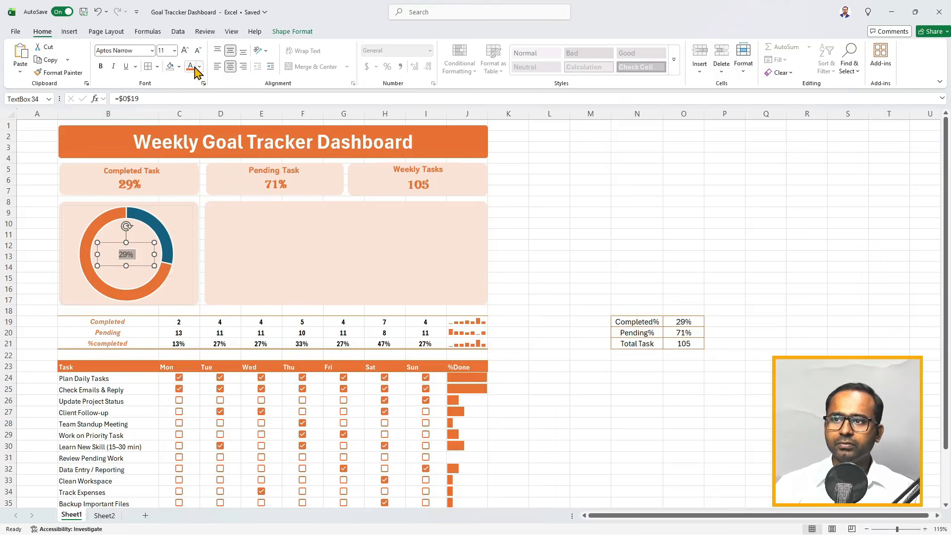
click(152, 51)
click(133, 93)
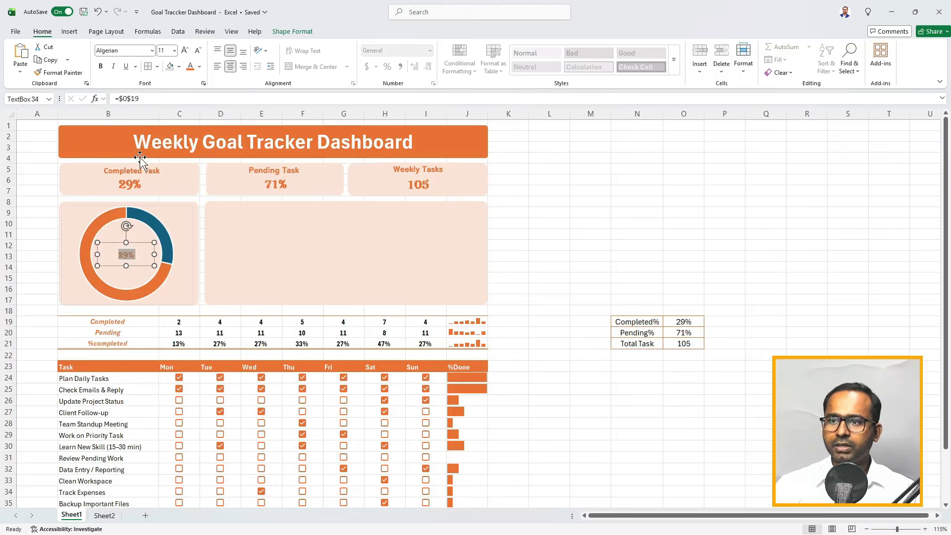
click(189, 54)
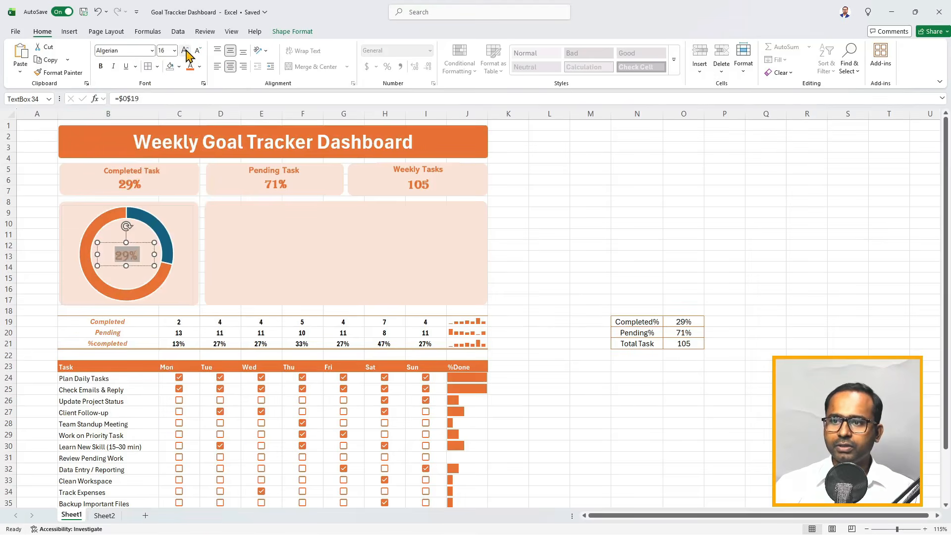
click(186, 51)
click(186, 51)
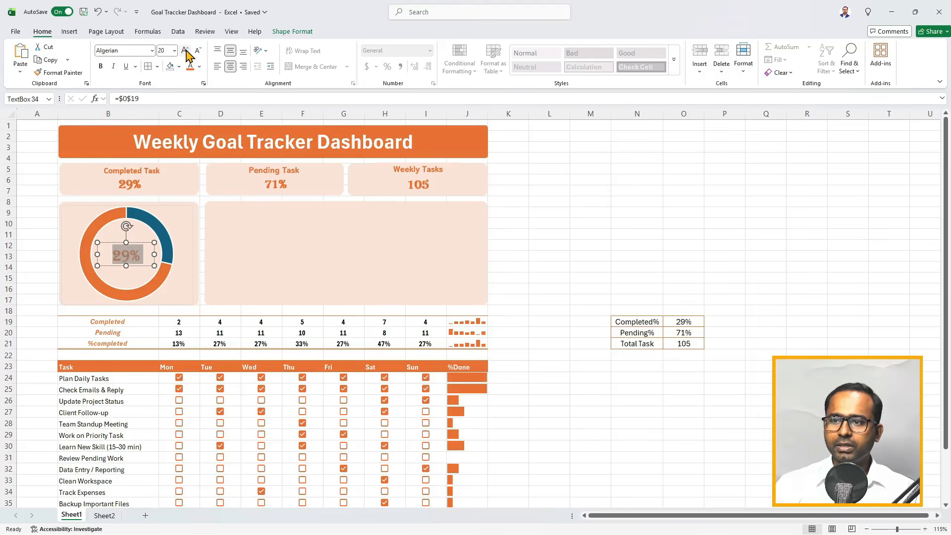
click(546, 239)
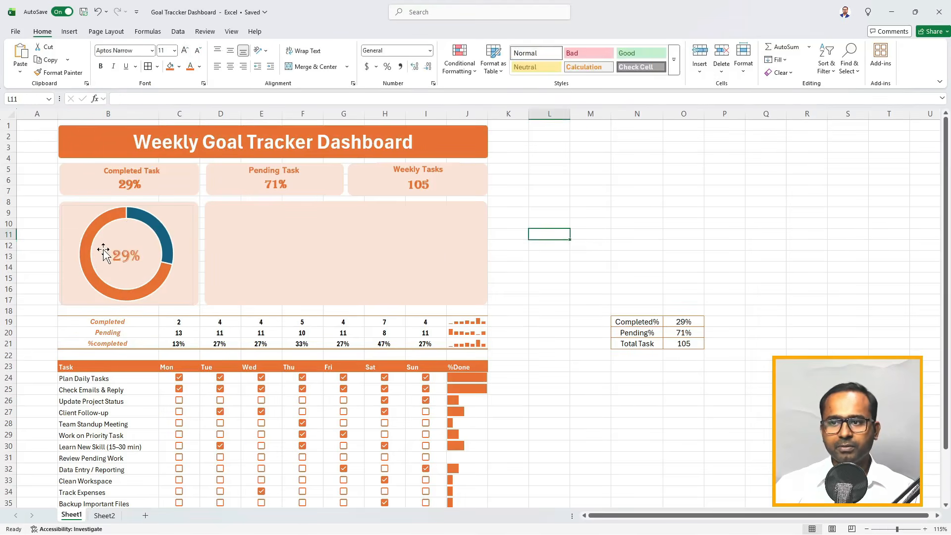
- Nudge the percentage text box slightly to the right inside the doughnut ring
mouse_move(167, 258)
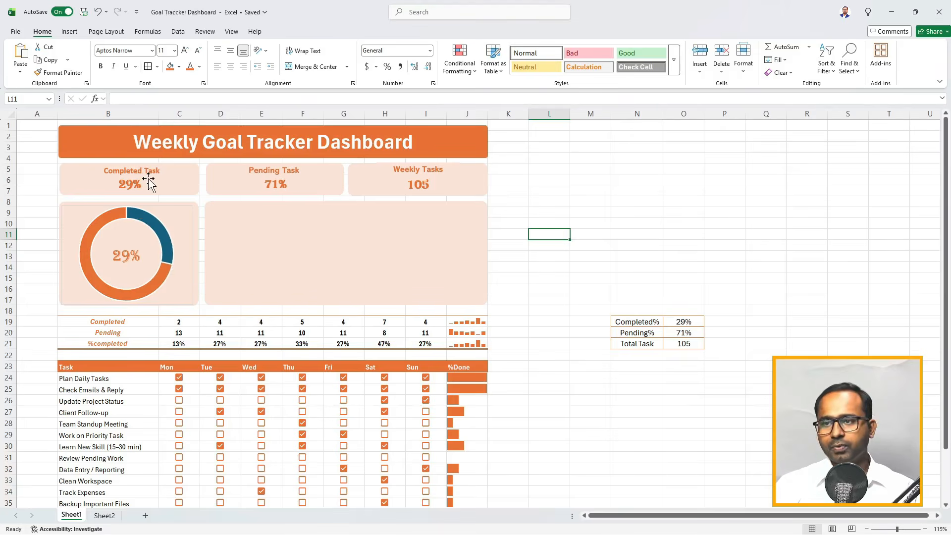
click(128, 255)
drag(132, 268, 135, 266)
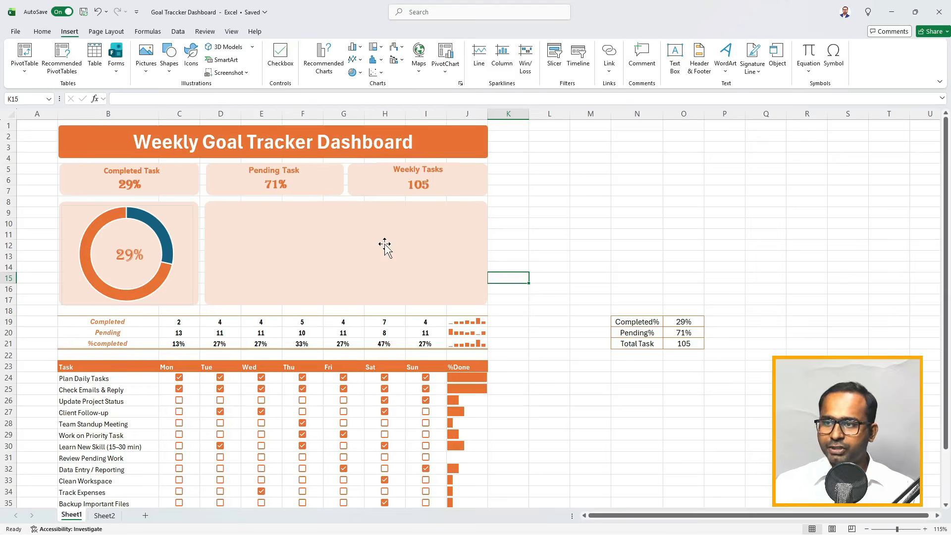
- Insert a 2-D line chart with markers from the daily %completed values in C21:I21
drag(169, 341, 426, 343)
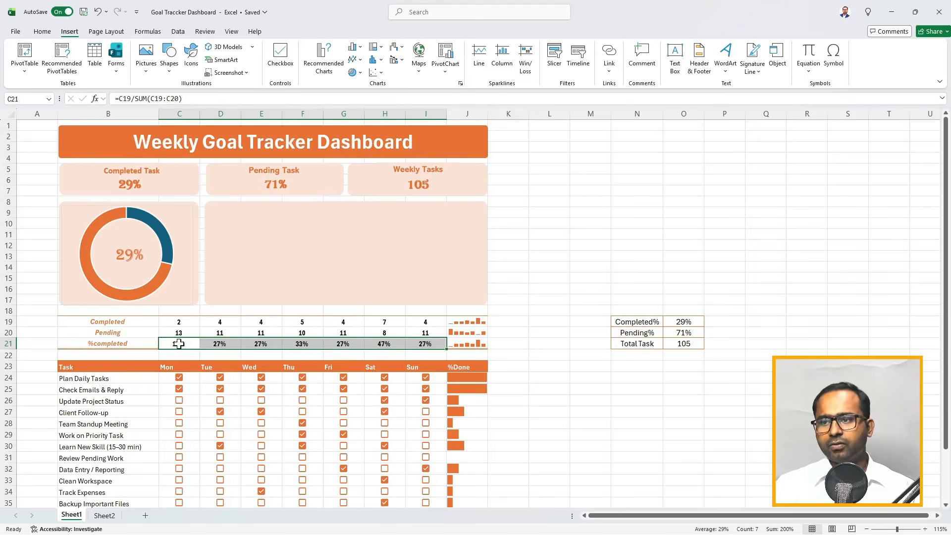
drag(179, 343, 414, 346)
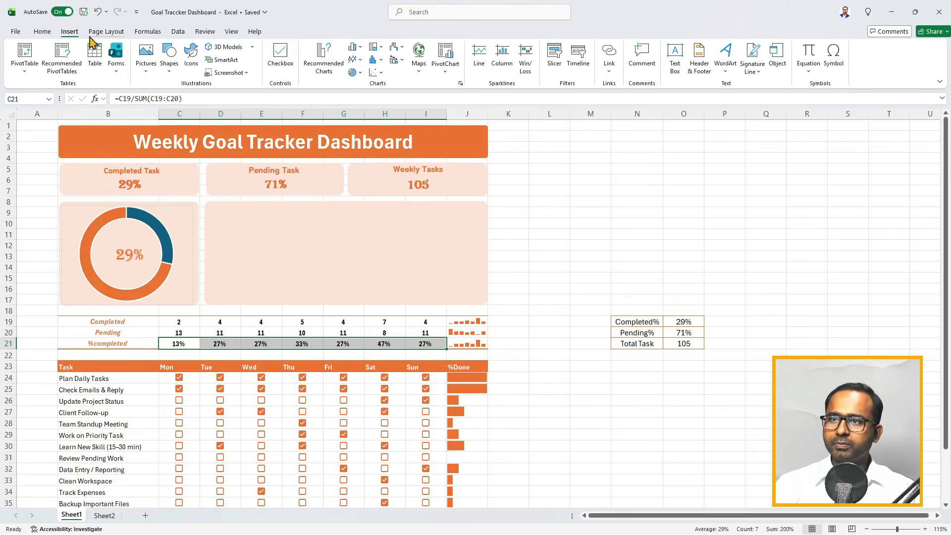
click(354, 59)
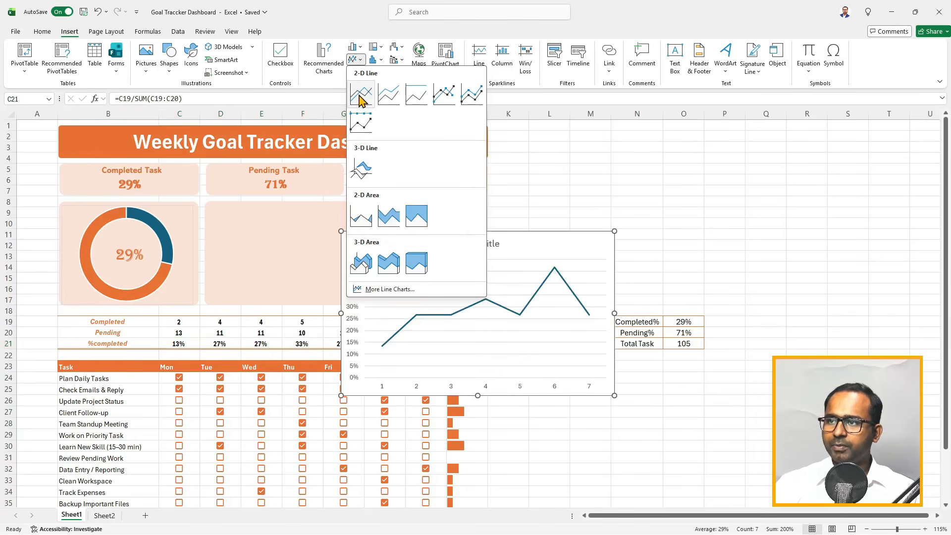
click(448, 99)
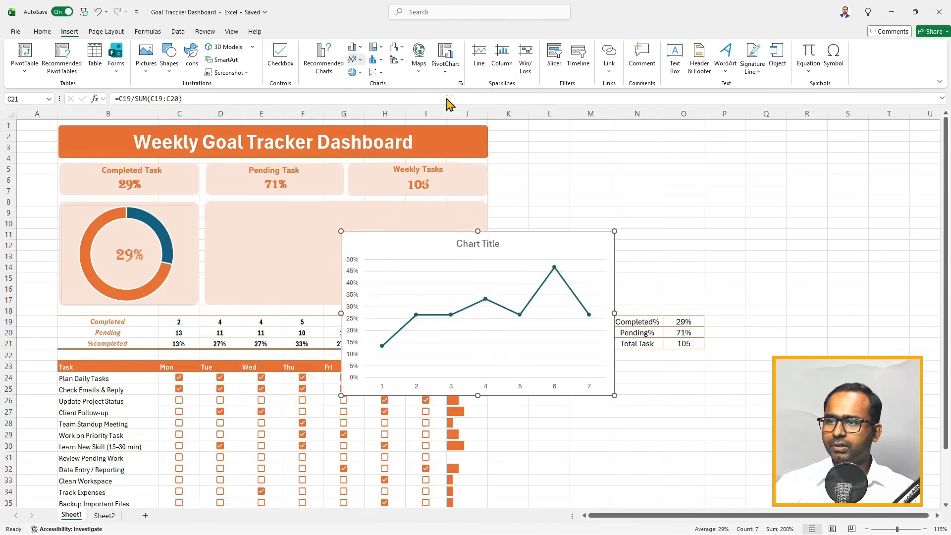
- Move the line chart onto the large empty card beside the doughnut and resize it to about 5.1" wide by 1.8" high
drag(547, 251, 420, 222)
drag(352, 369, 360, 302)
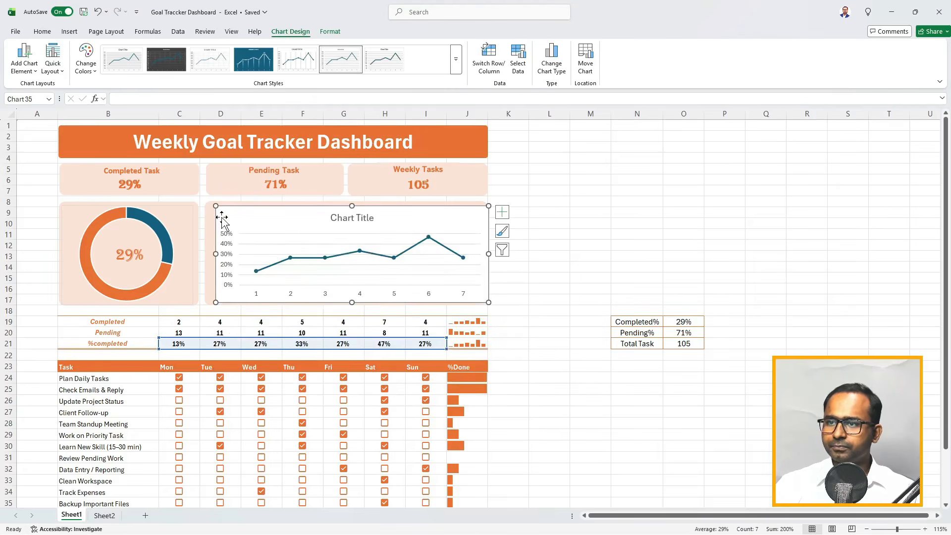
drag(214, 203, 206, 203)
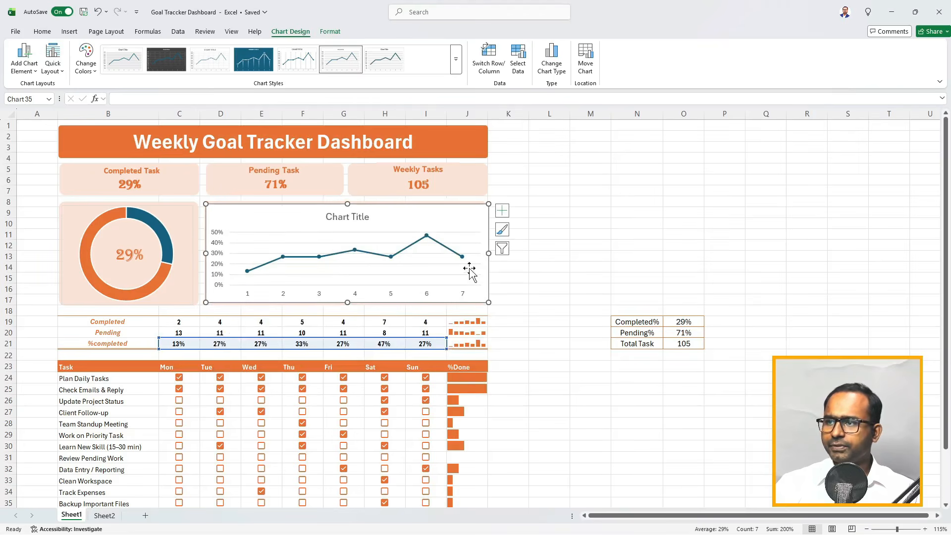
mouse_move(487, 254)
mouse_down()
mouse_move(471, 252)
mouse_move(486, 253)
mouse_up()
click(551, 202)
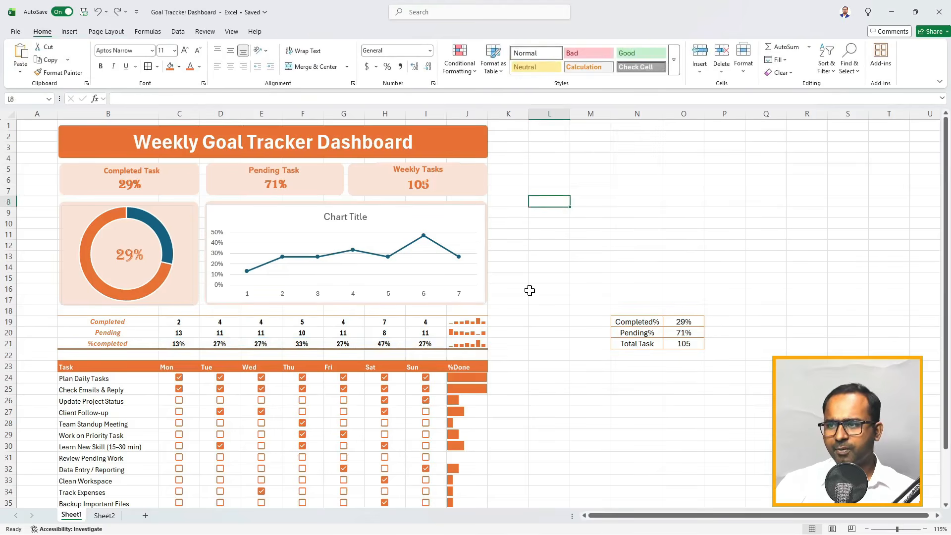
- Delete the chart title and the horizontal category axis from the line chart
click(364, 216)
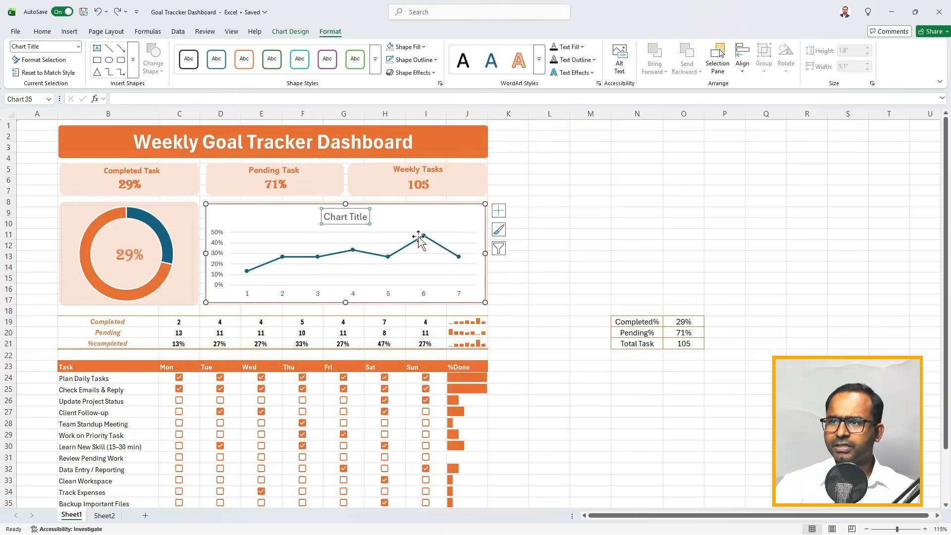
key(Delete)
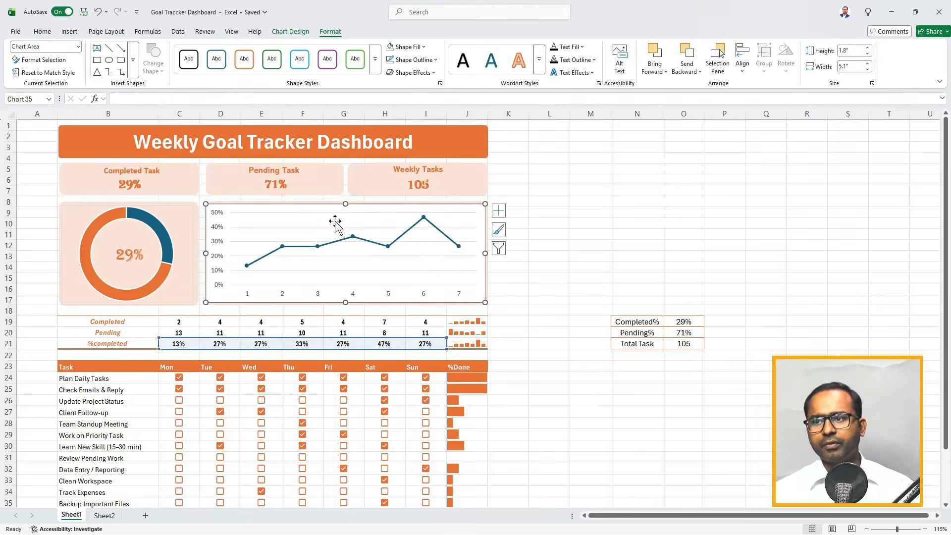
click(219, 287)
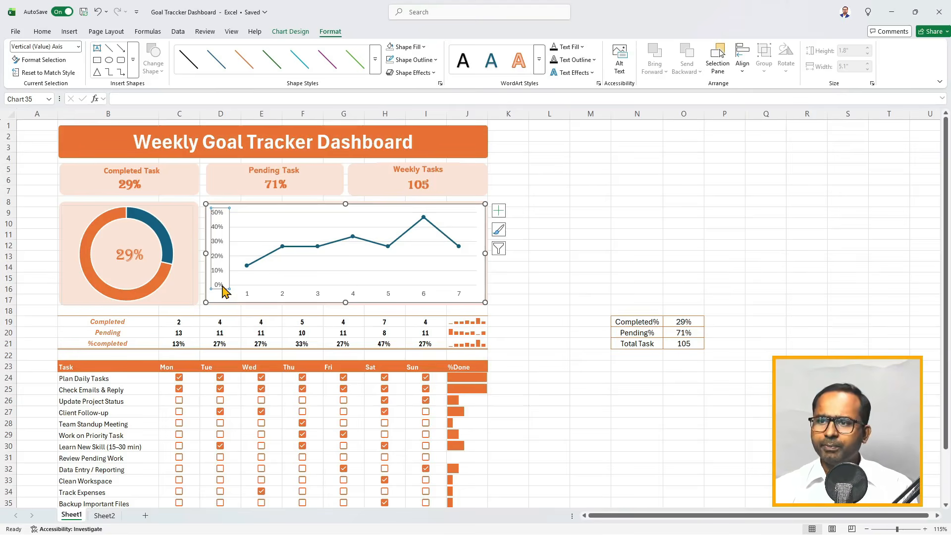
click(367, 302)
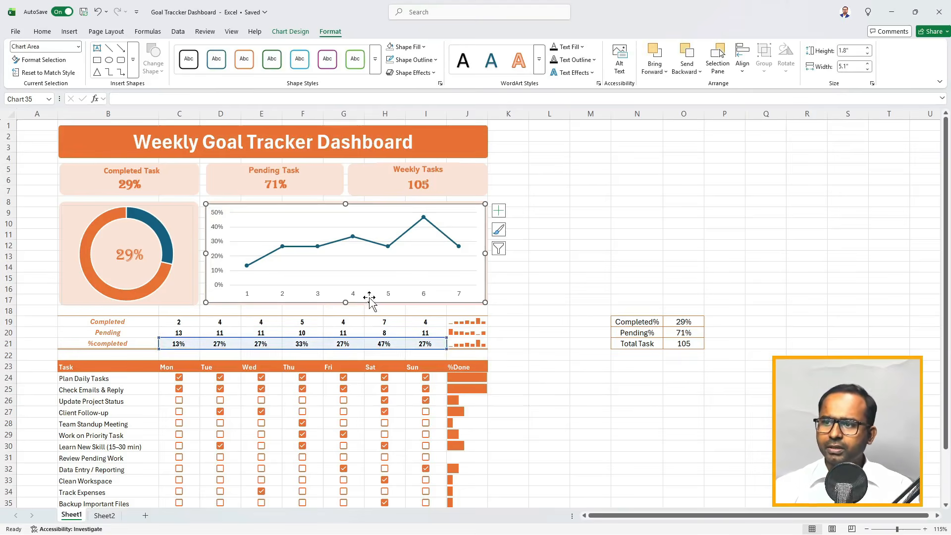
click(391, 295)
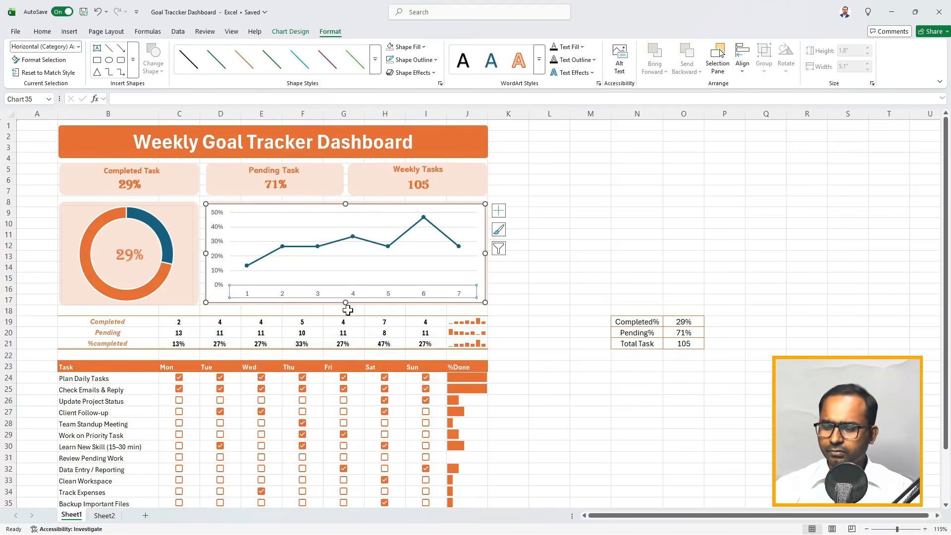
key(Delete)
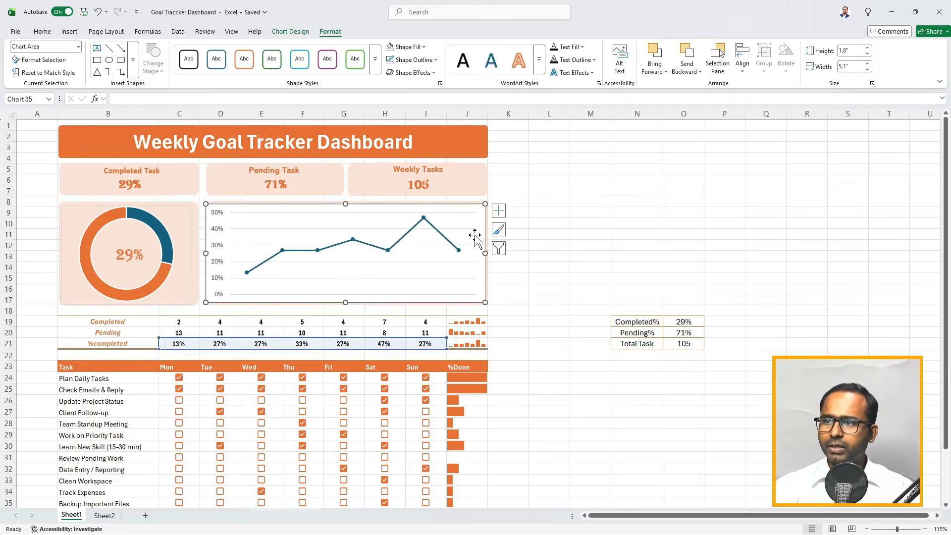
- Open the line chart's formatting options and review those for the chart area, plot area, vertical axis, major gridlines and data series
right_click(465, 207)
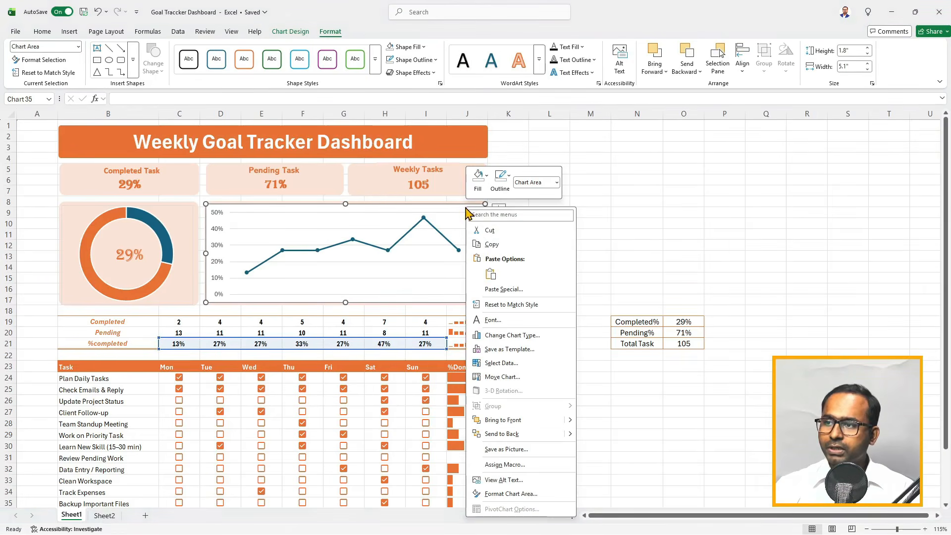
click(510, 493)
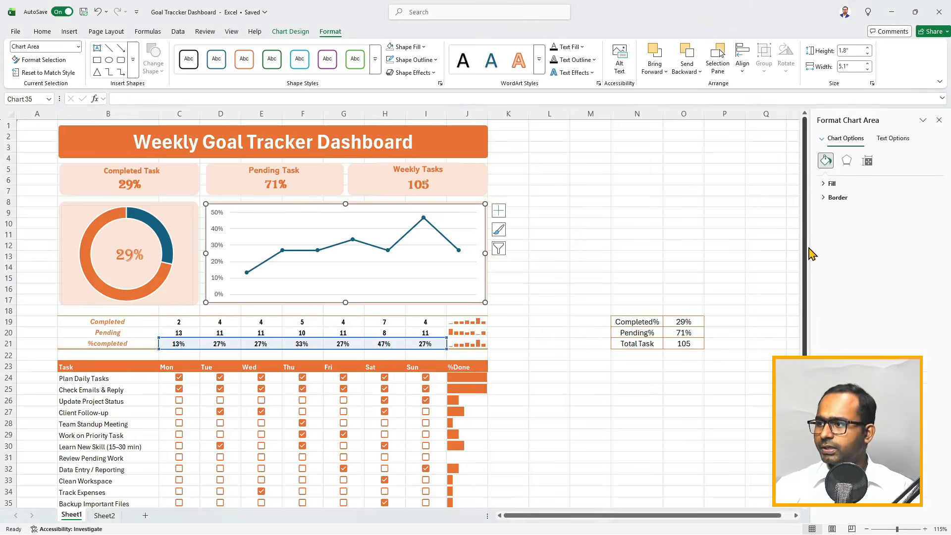
drag(811, 248, 726, 239)
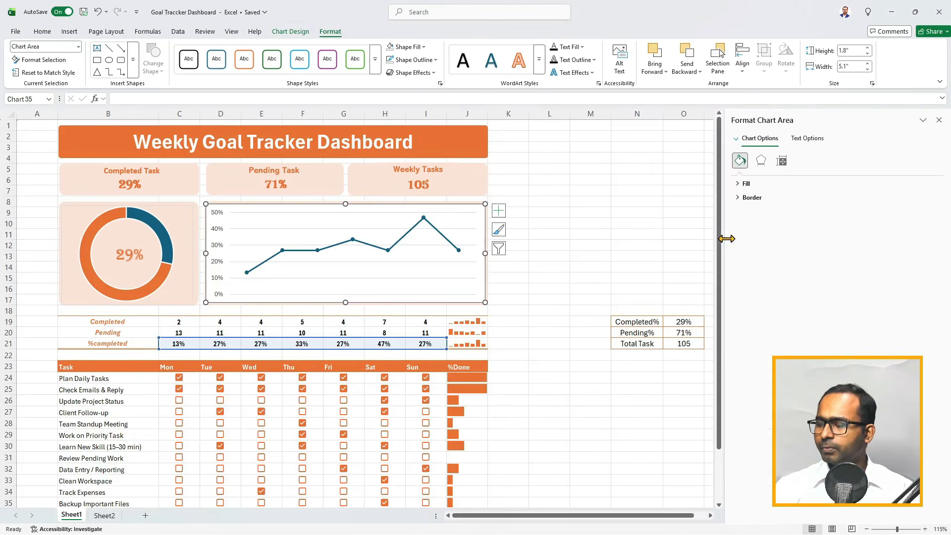
click(739, 141)
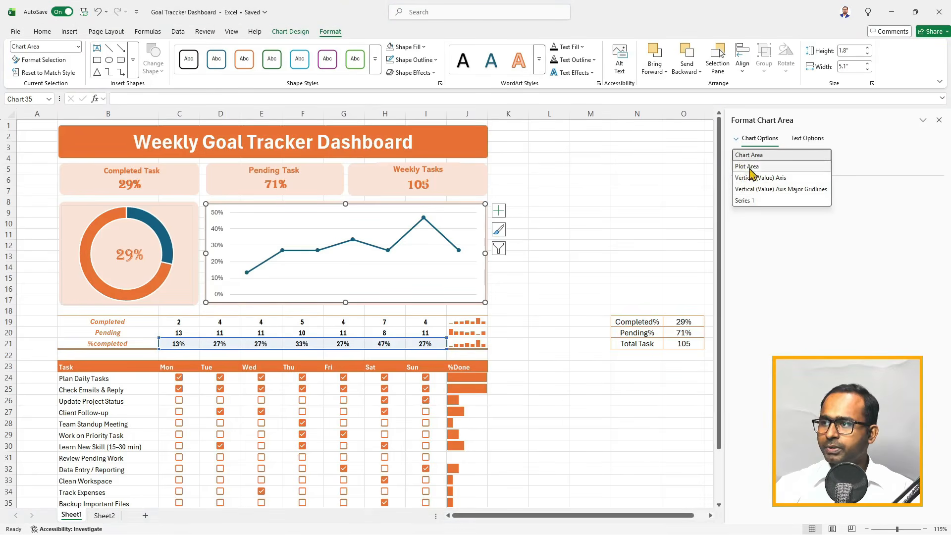
click(750, 155)
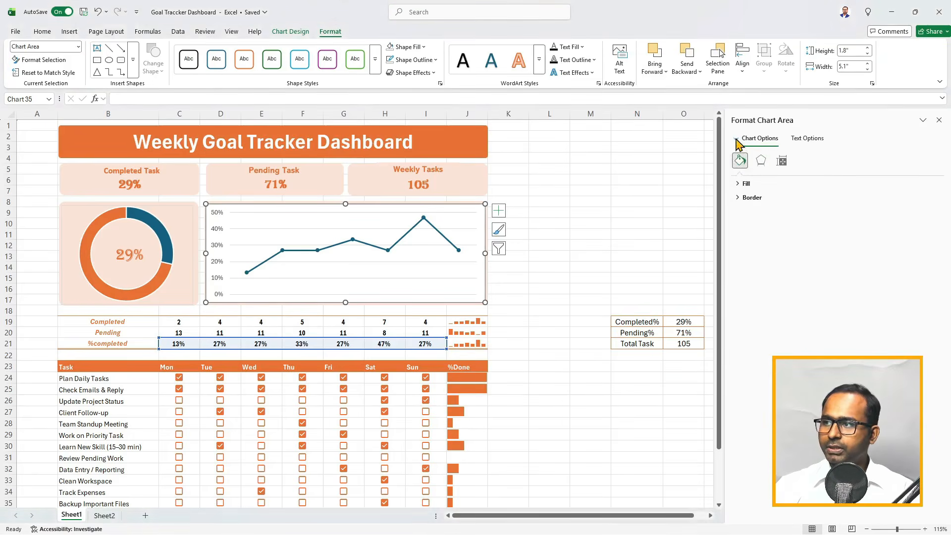
click(741, 138)
click(747, 167)
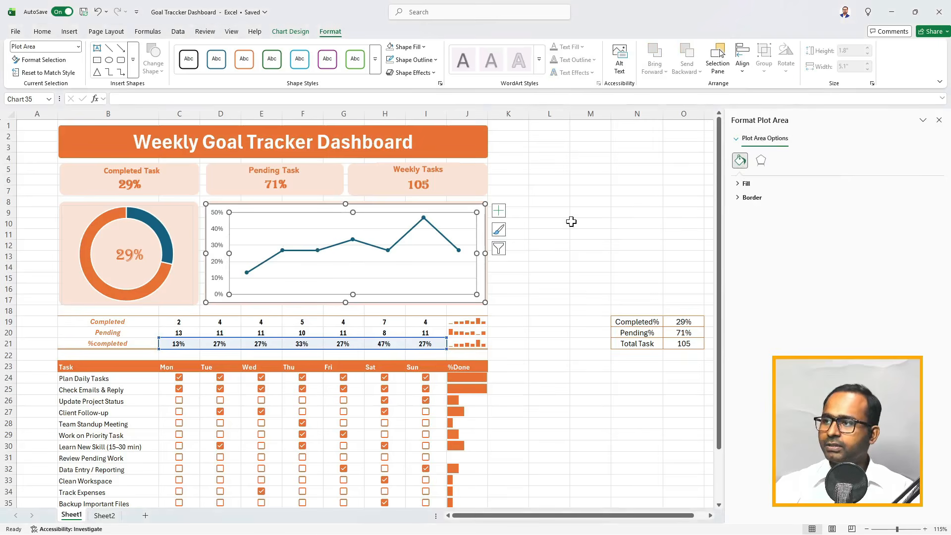
click(742, 138)
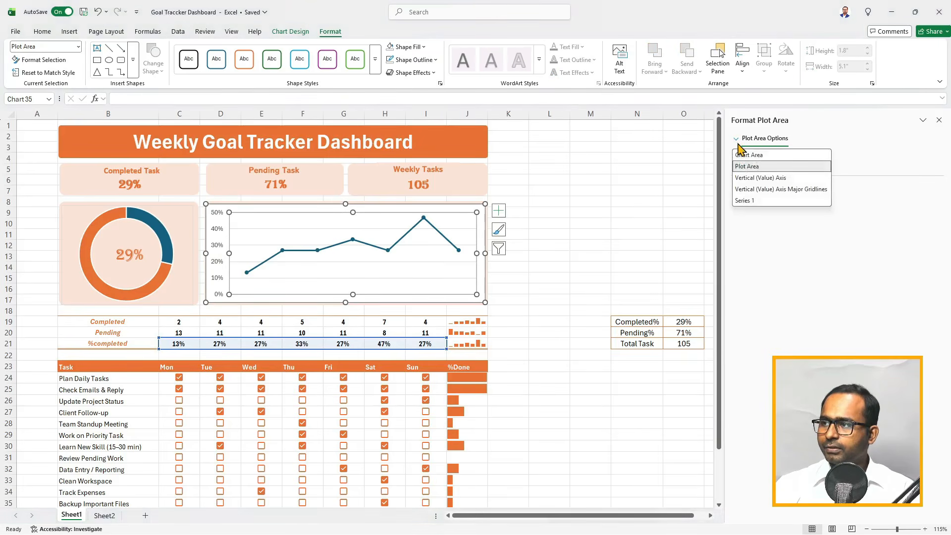
click(746, 178)
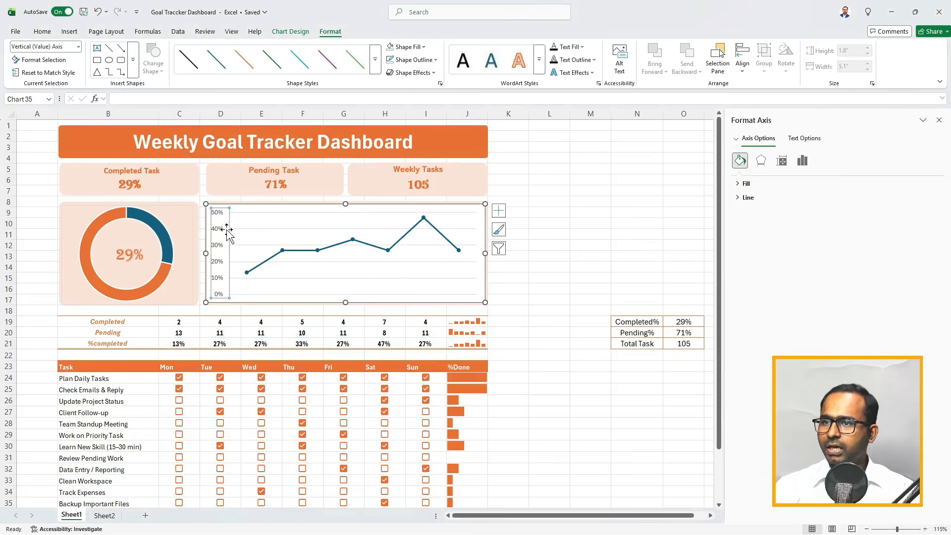
click(742, 139)
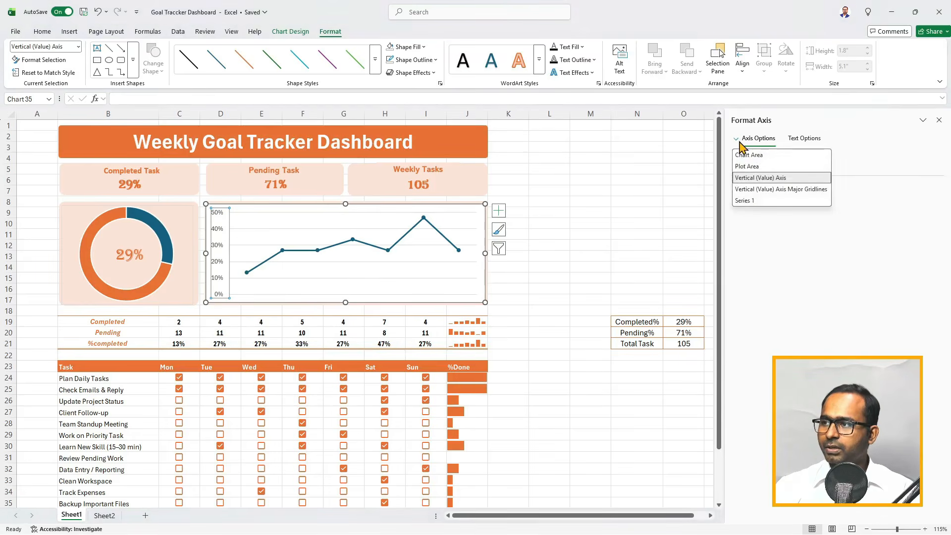
click(750, 189)
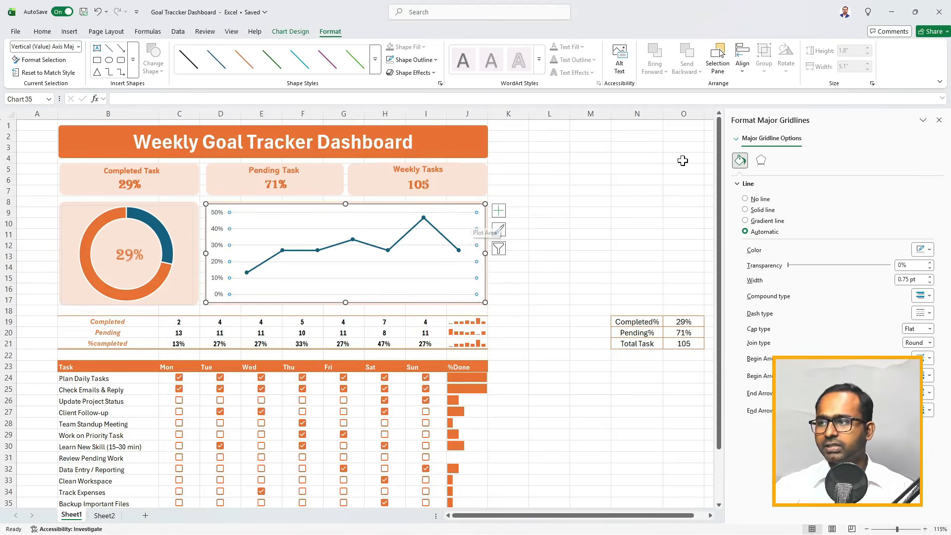
click(743, 140)
click(747, 201)
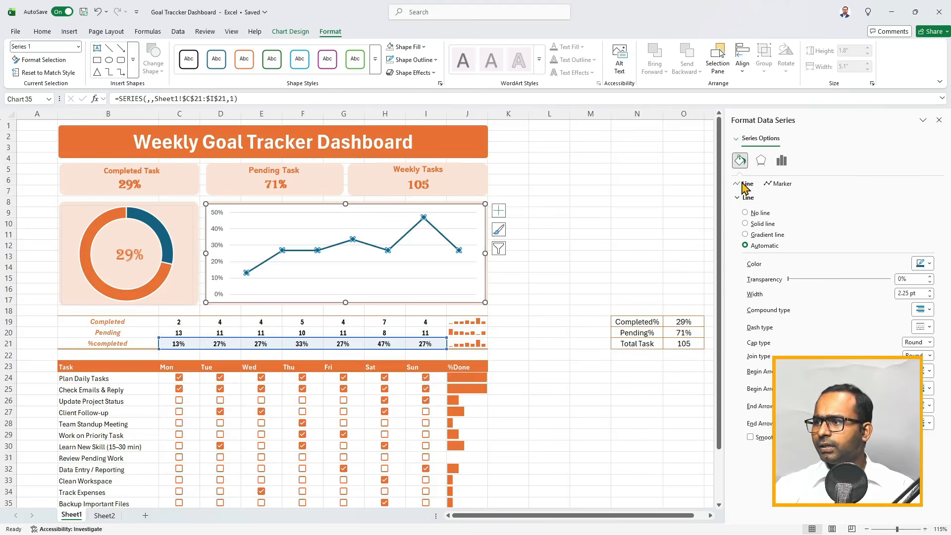
- Color only the line segment leading to the chart's sixth data point orange
click(409, 231)
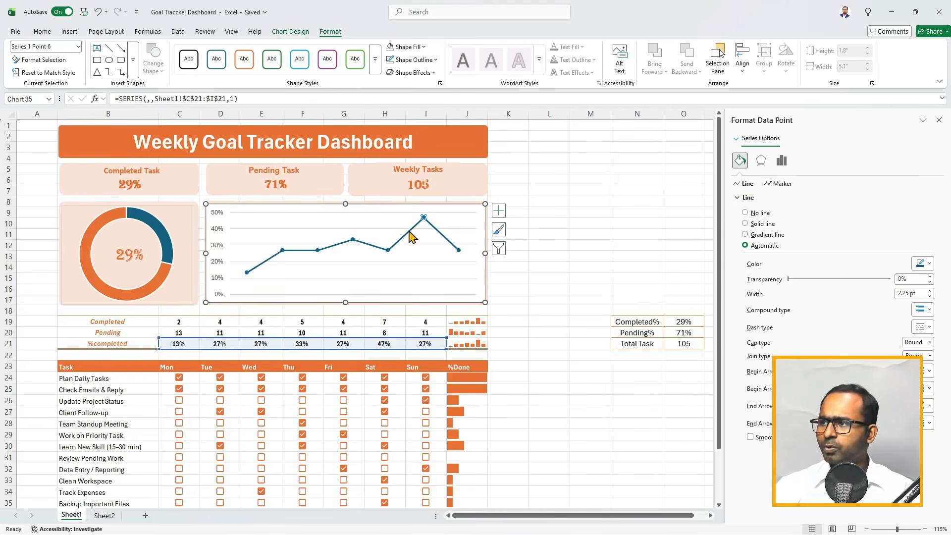
click(922, 264)
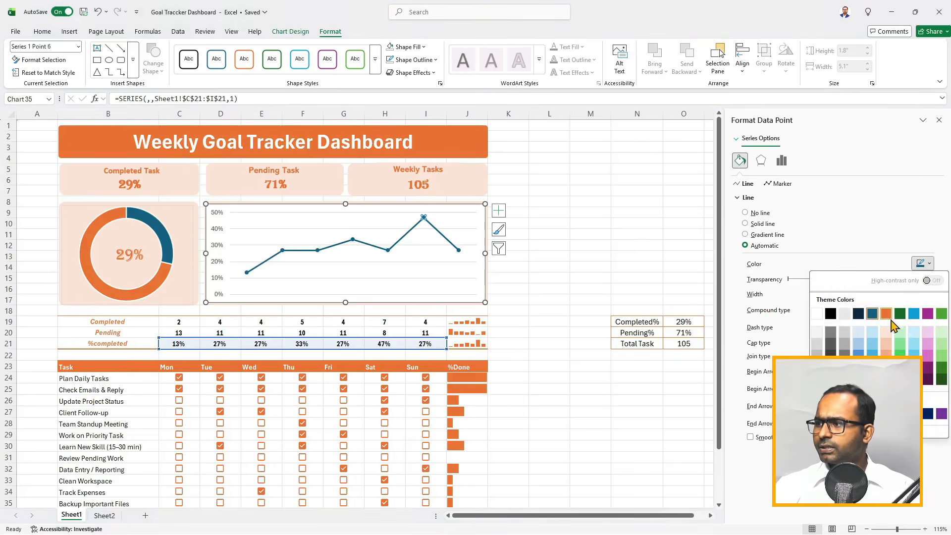
click(888, 325)
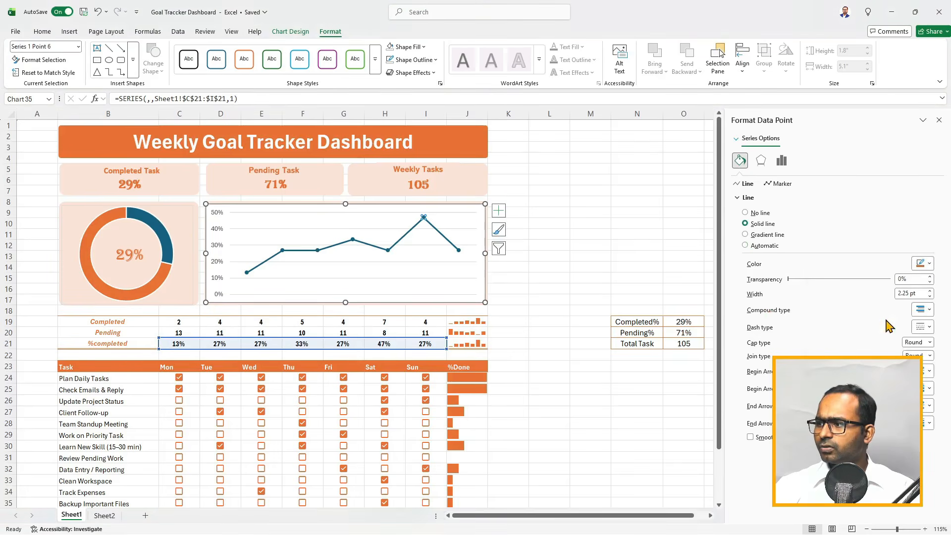
click(575, 214)
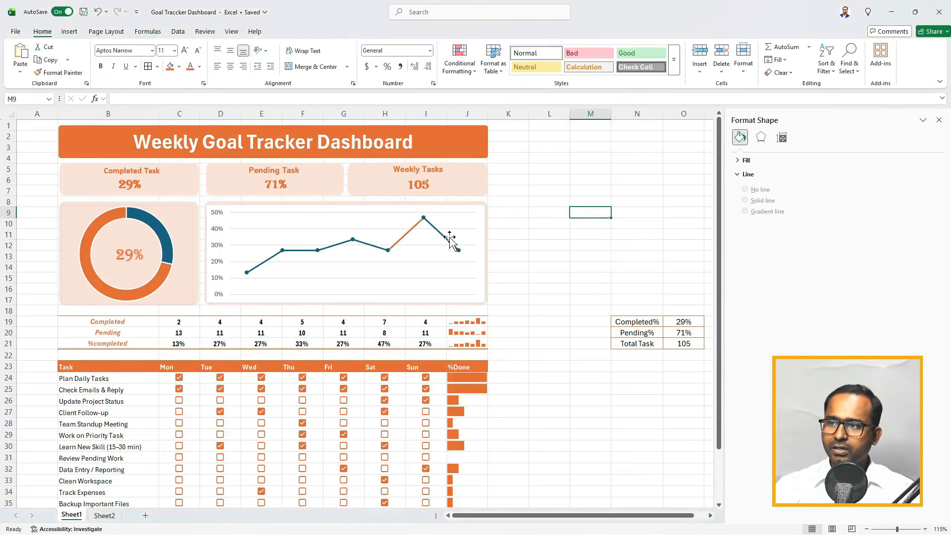
- Format the whole line series as a solid orange line and turn on line smoothing
click(449, 240)
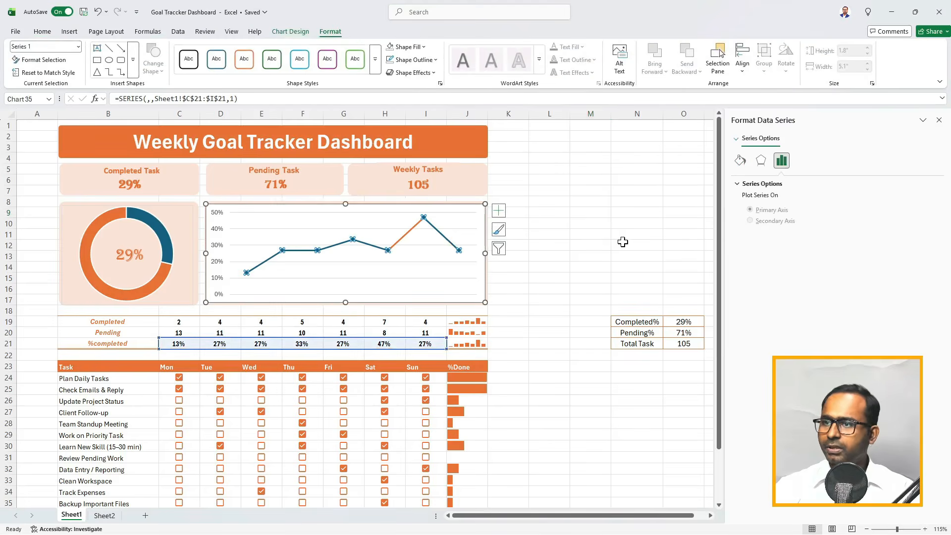
click(740, 160)
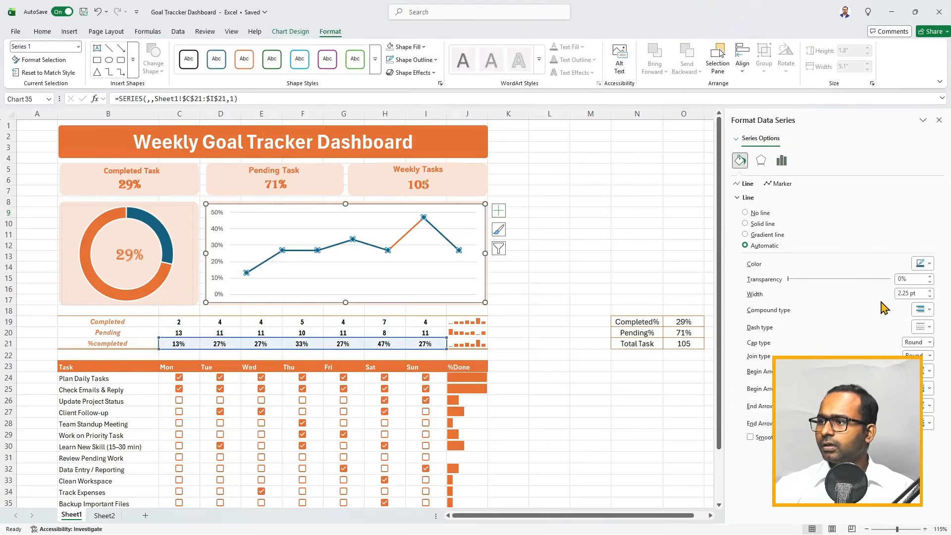
click(929, 266)
click(890, 320)
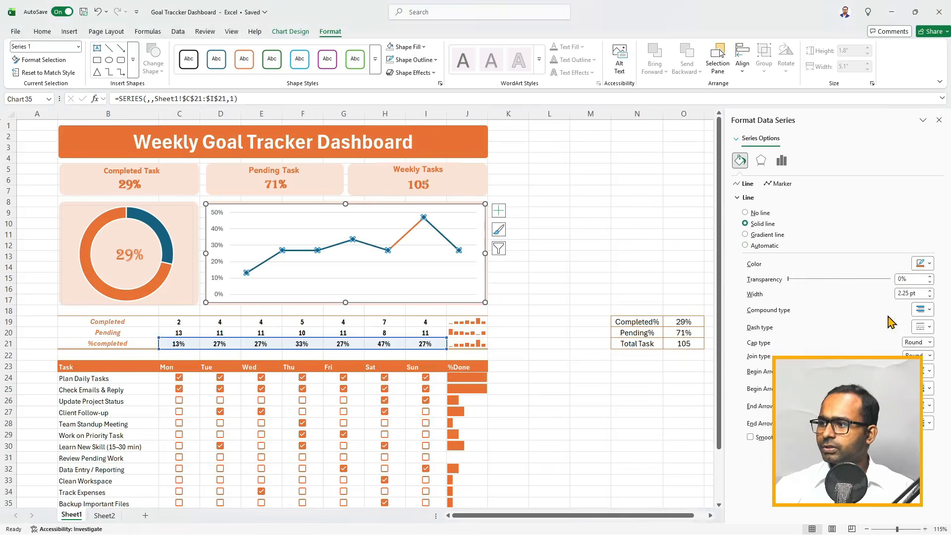
key(alt+m)
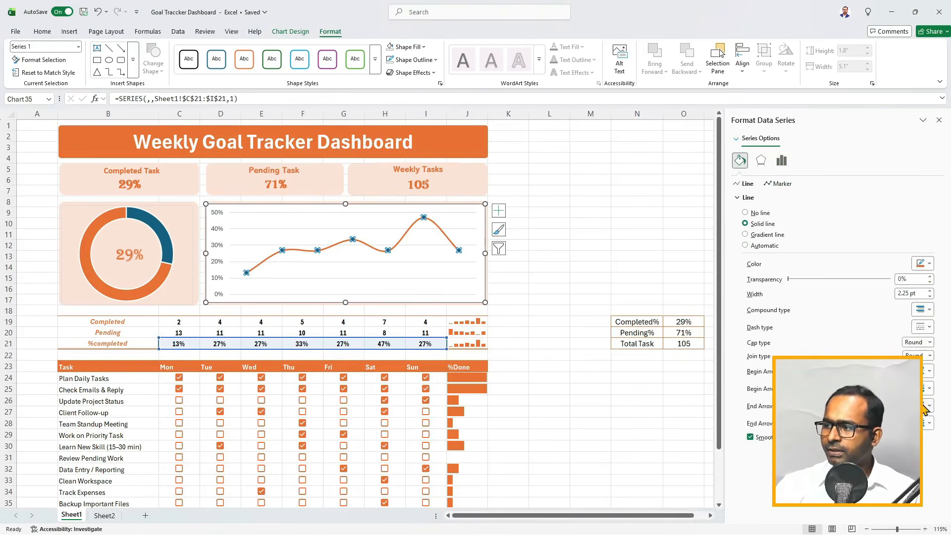
- Give the line series' markers a solid orange border and a solid orange fill
click(782, 184)
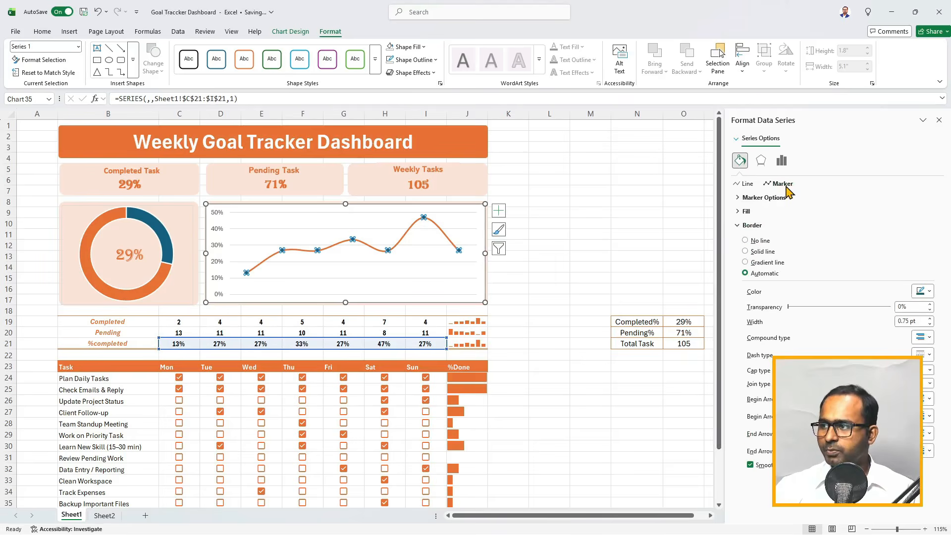
click(922, 292)
click(886, 341)
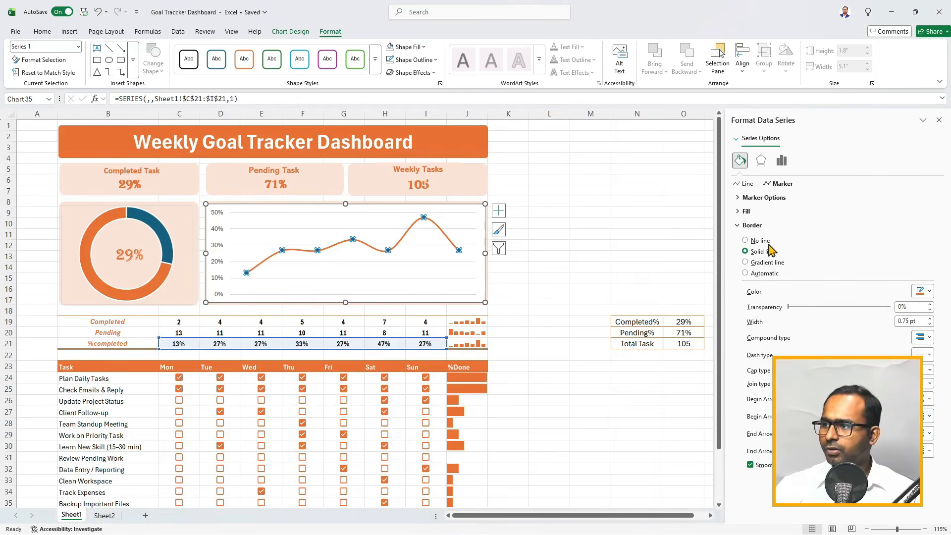
click(739, 198)
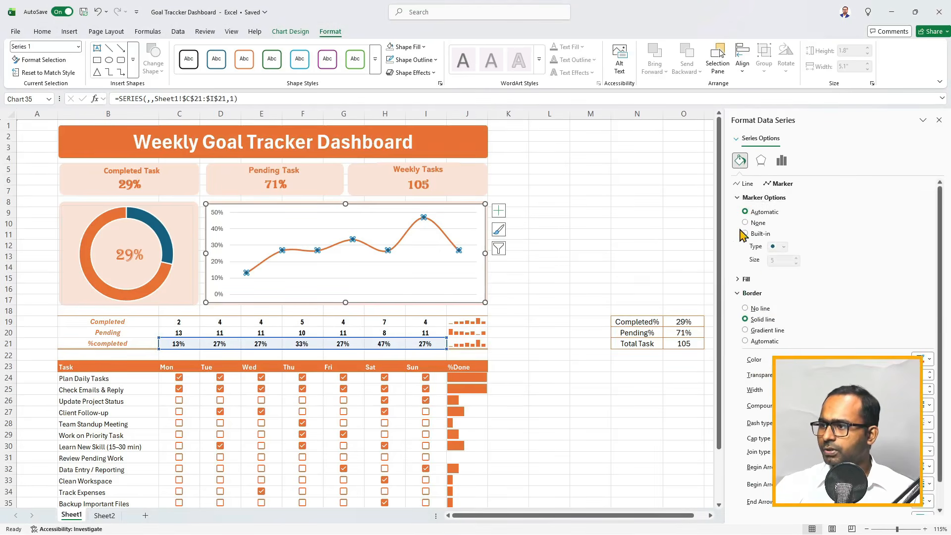
click(743, 279)
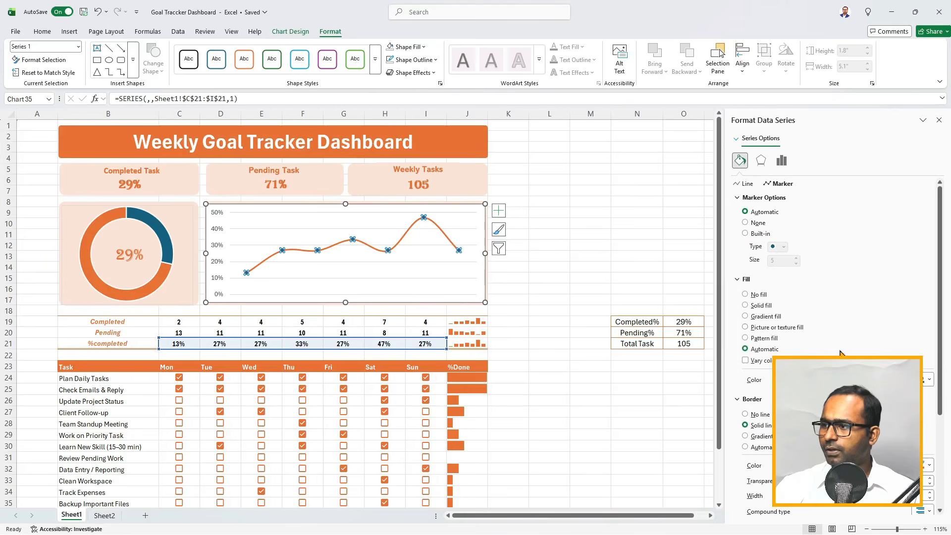
click(929, 380)
click(887, 249)
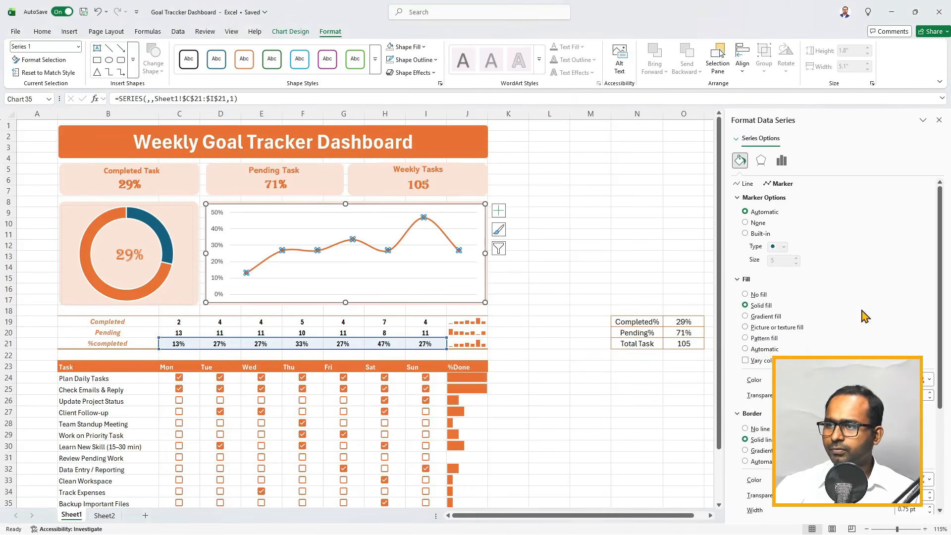
scroll(885, 263, down, 2)
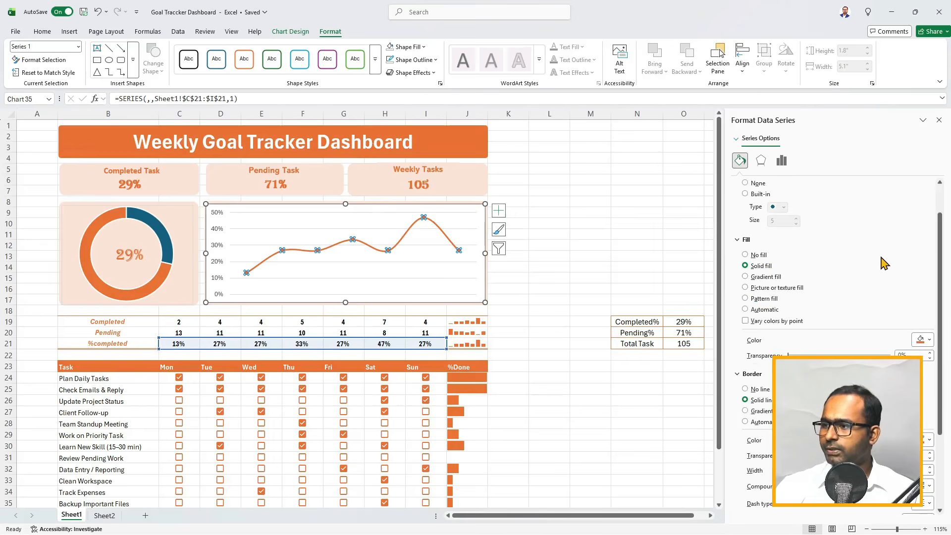
scroll(884, 263, up, 2)
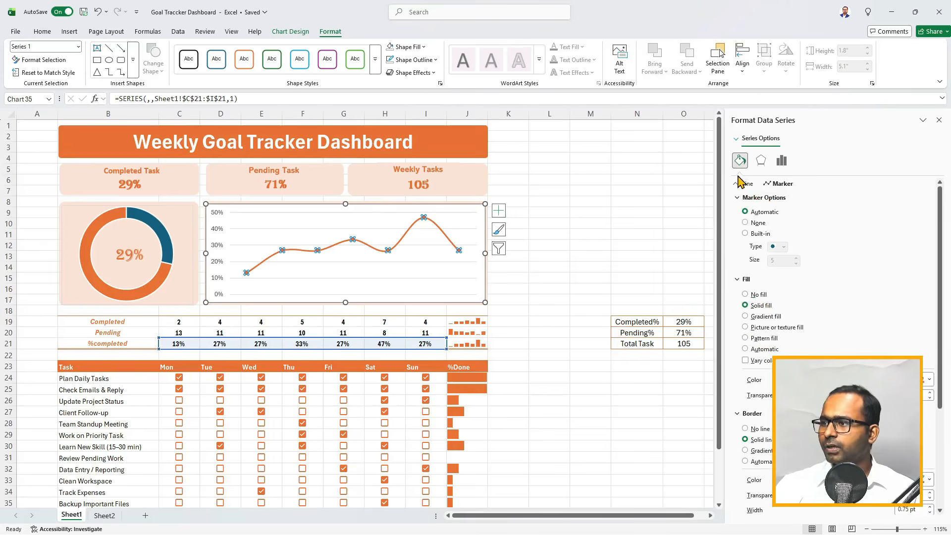
- Make the line chart's vertical axis labels bold with an orange font color
click(215, 233)
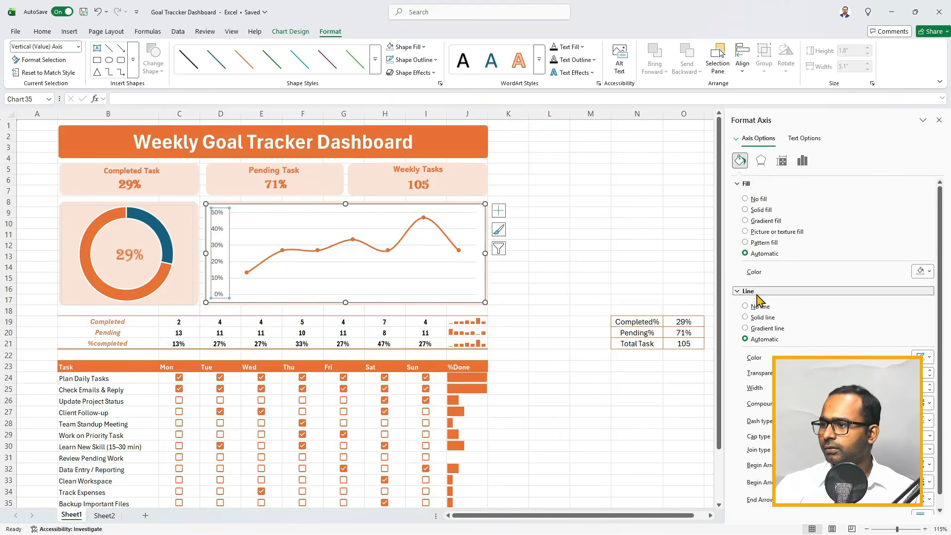
scroll(822, 223, down, 1)
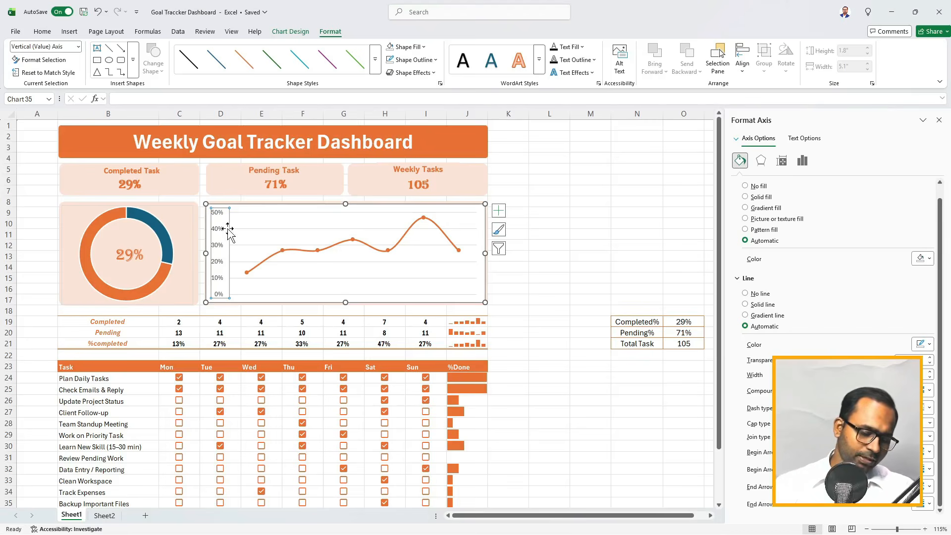
key(ctrl+b)
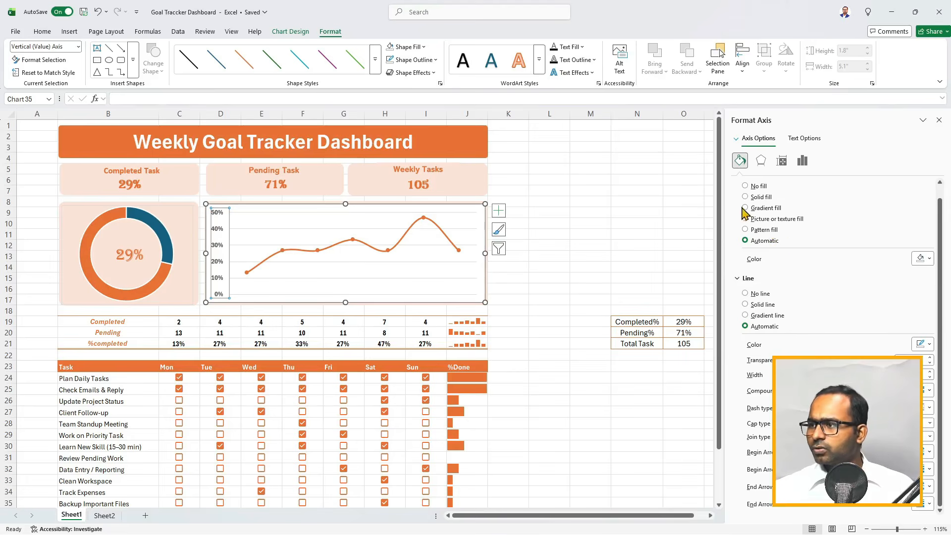
click(70, 32)
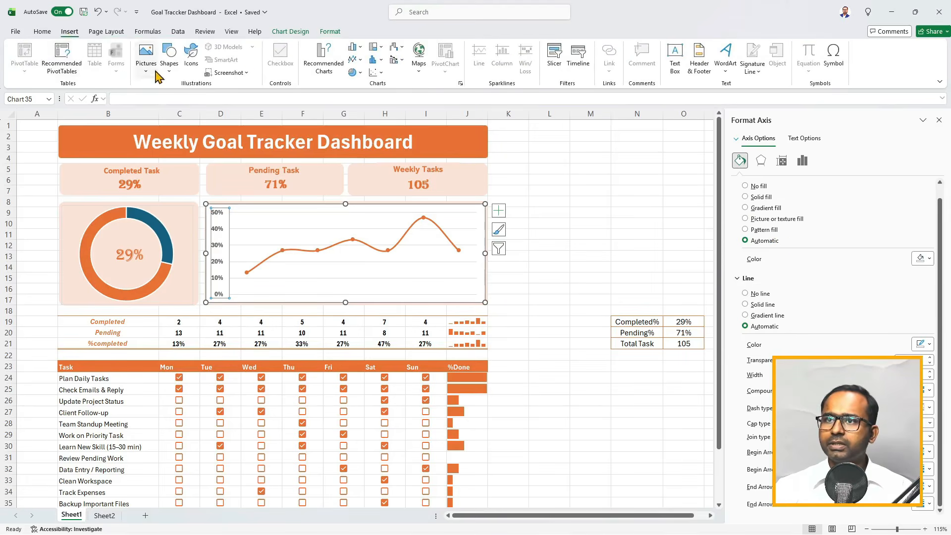
click(43, 32)
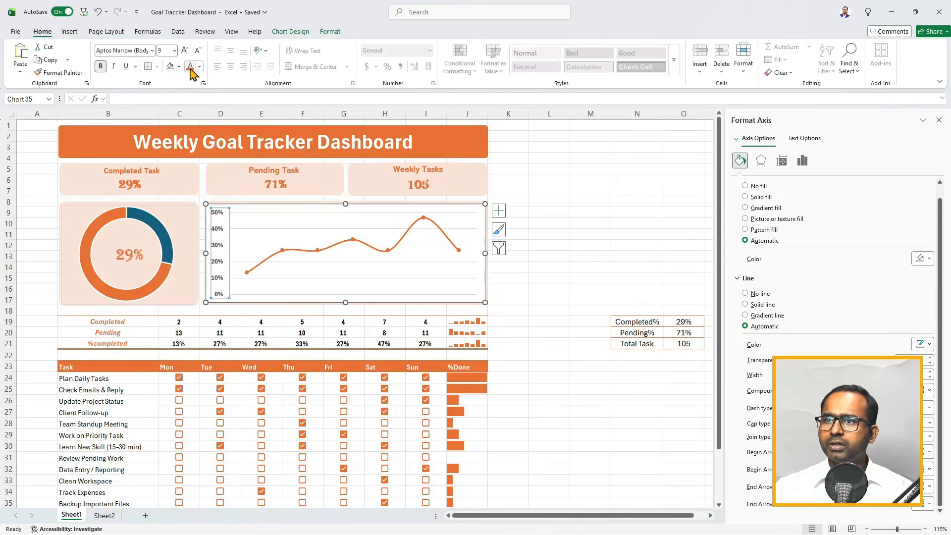
- Set the maximum bound of the line chart's vertical axis to 1
click(761, 161)
click(782, 161)
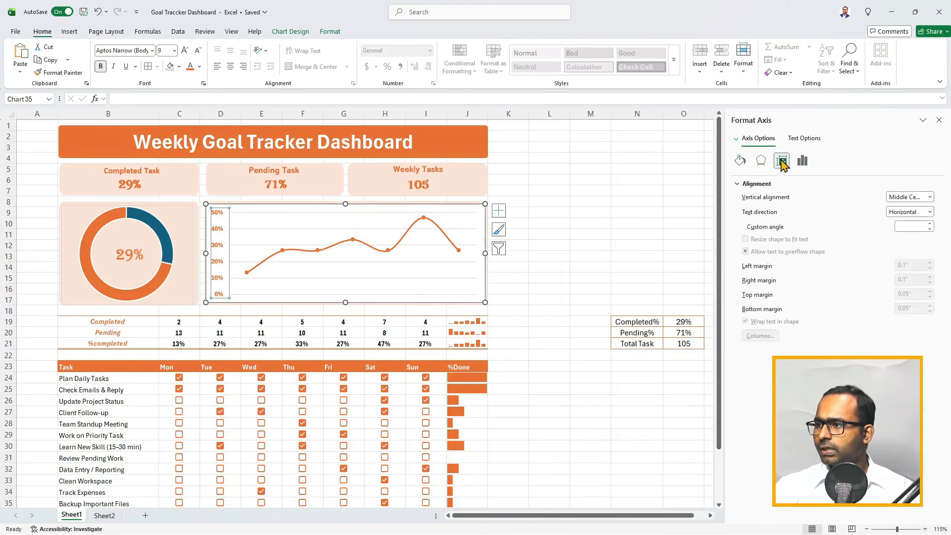
click(802, 161)
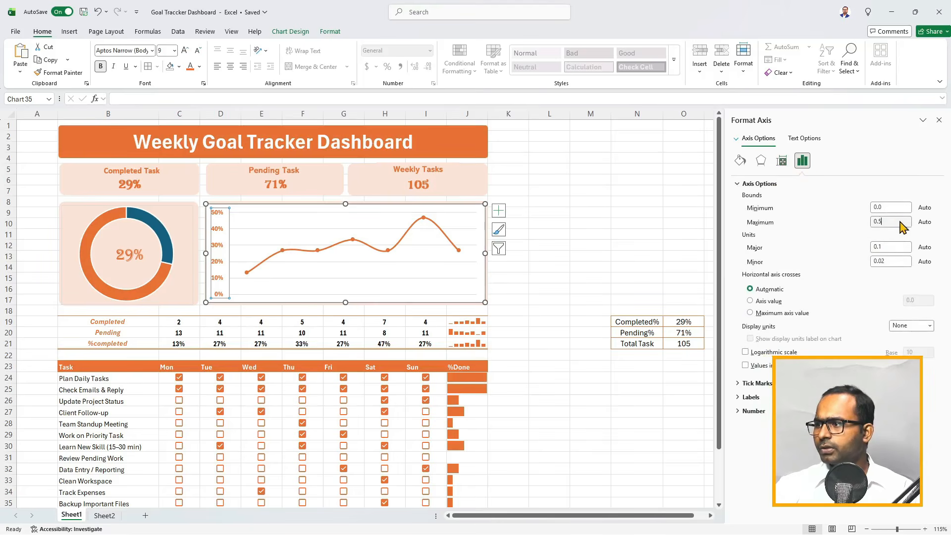
drag(898, 222, 827, 228)
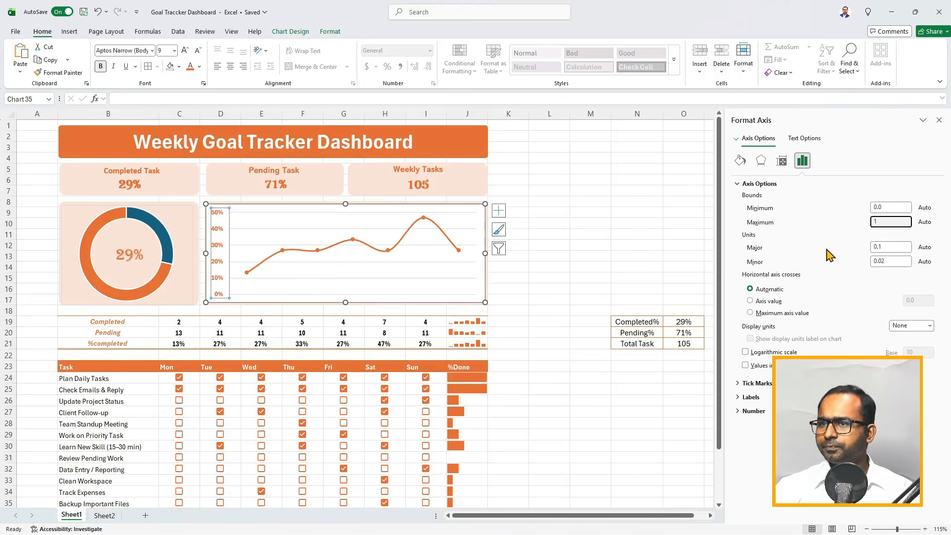
text(1)
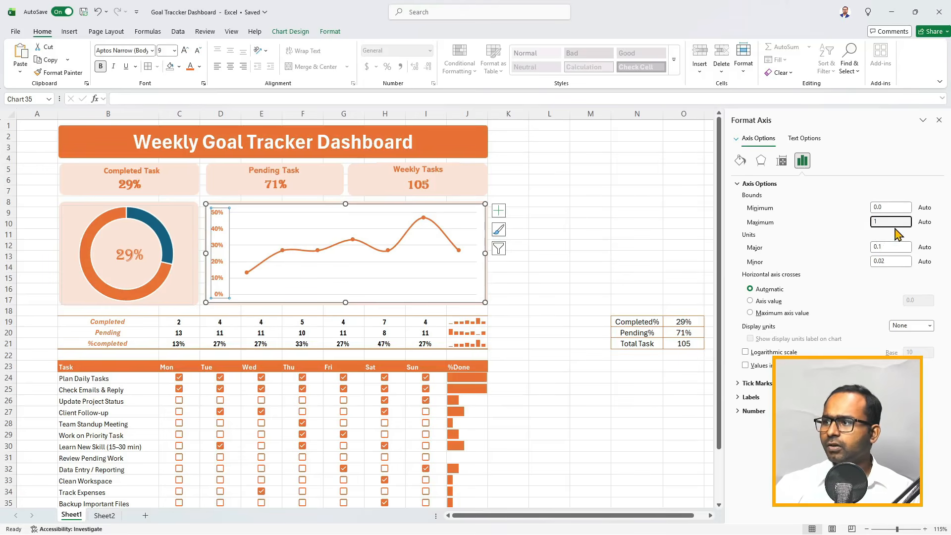
click(889, 208)
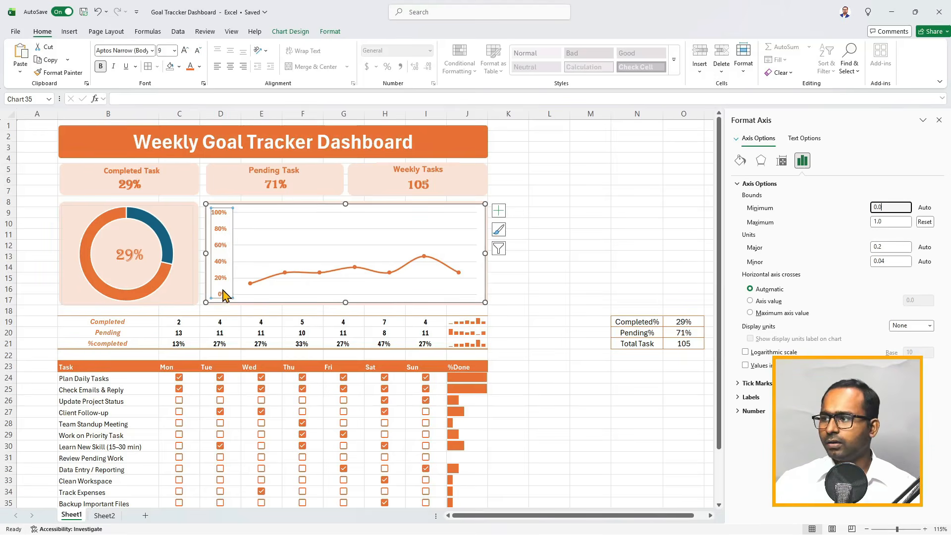
- Format the line chart's major gridlines as a solid 0 pt line in a very light gray shade
click(403, 228)
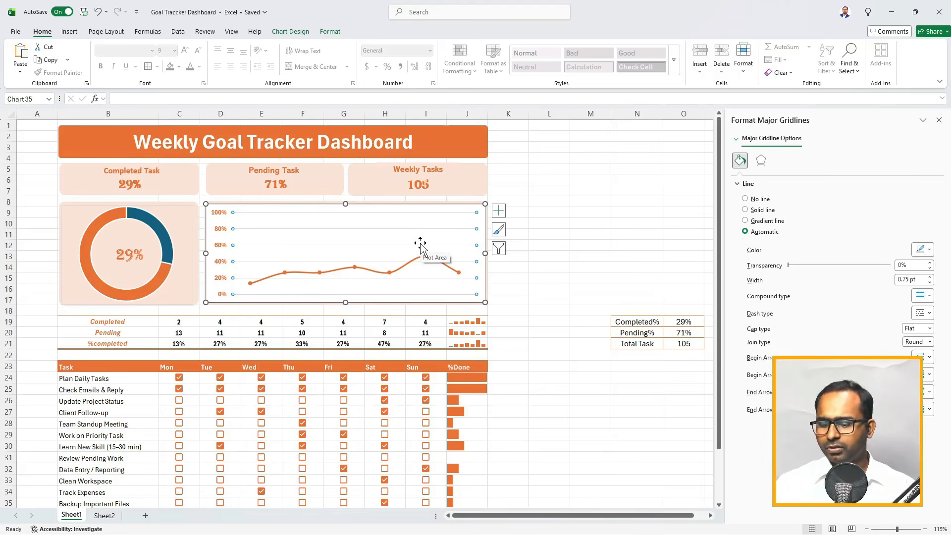
key(Escape)
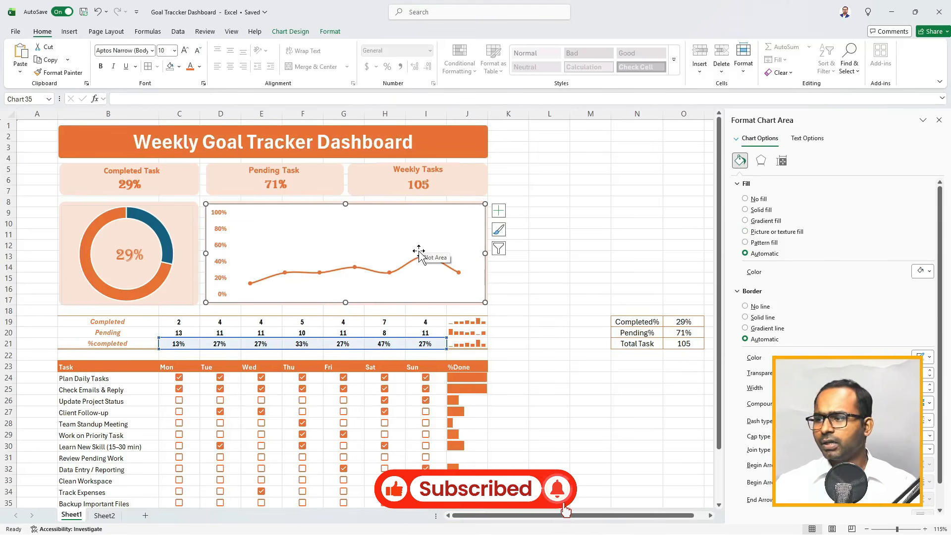
click(422, 260)
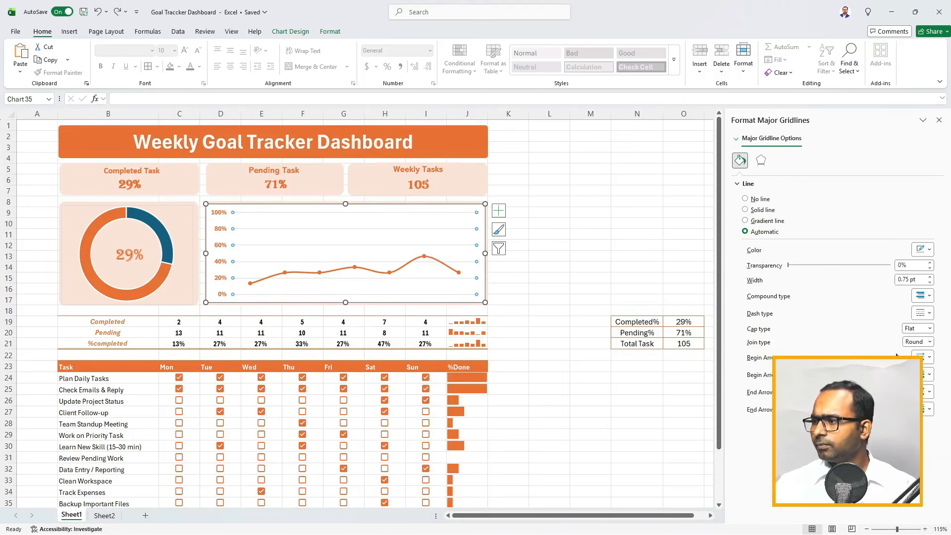
click(930, 282)
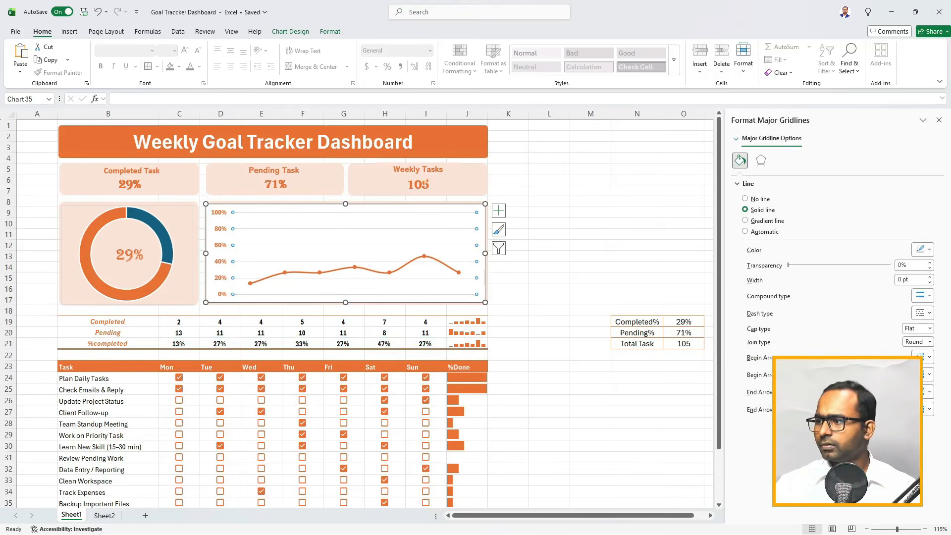
click(925, 250)
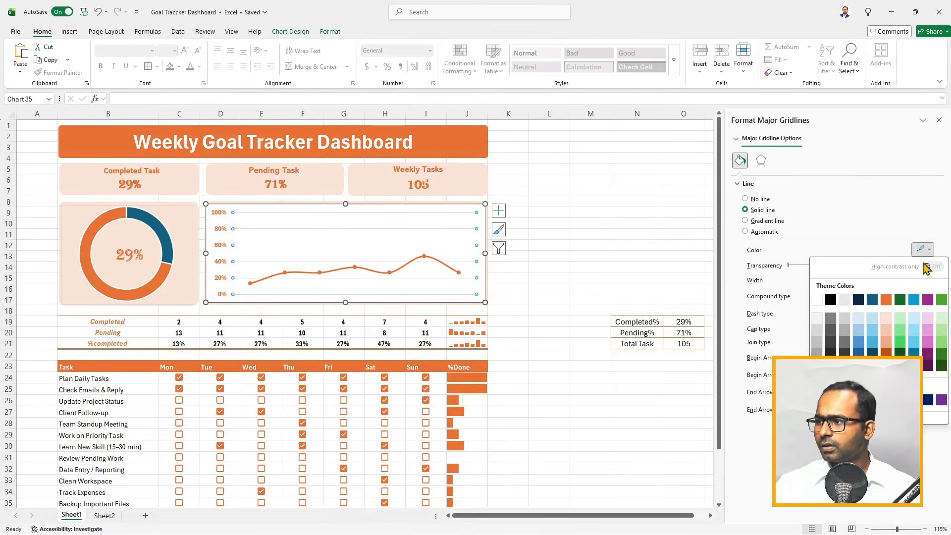
click(820, 321)
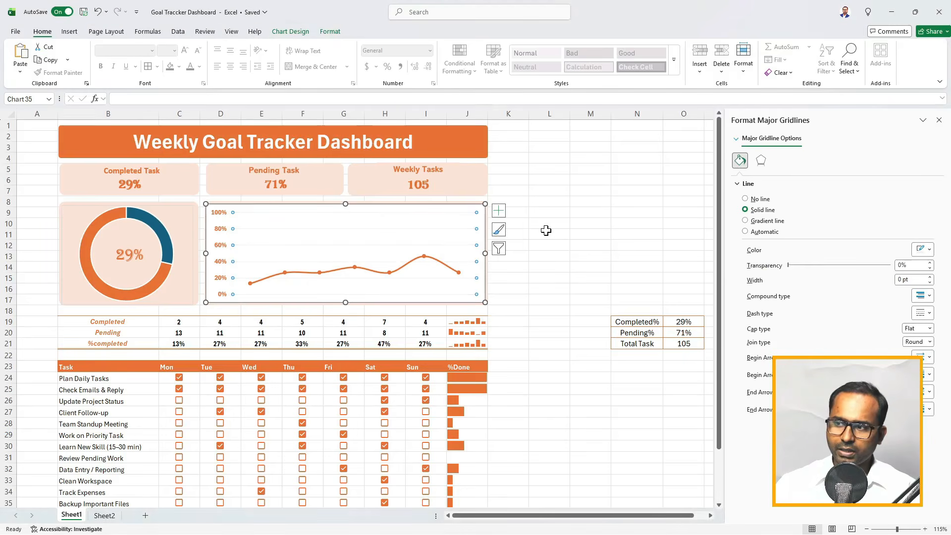
click(573, 226)
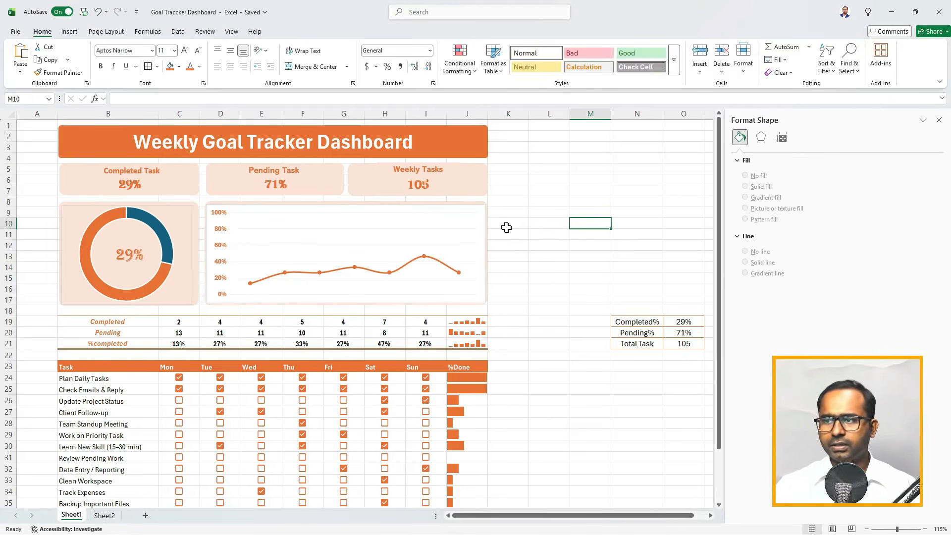
- Remove the fill from the line chart's chart area
click(471, 213)
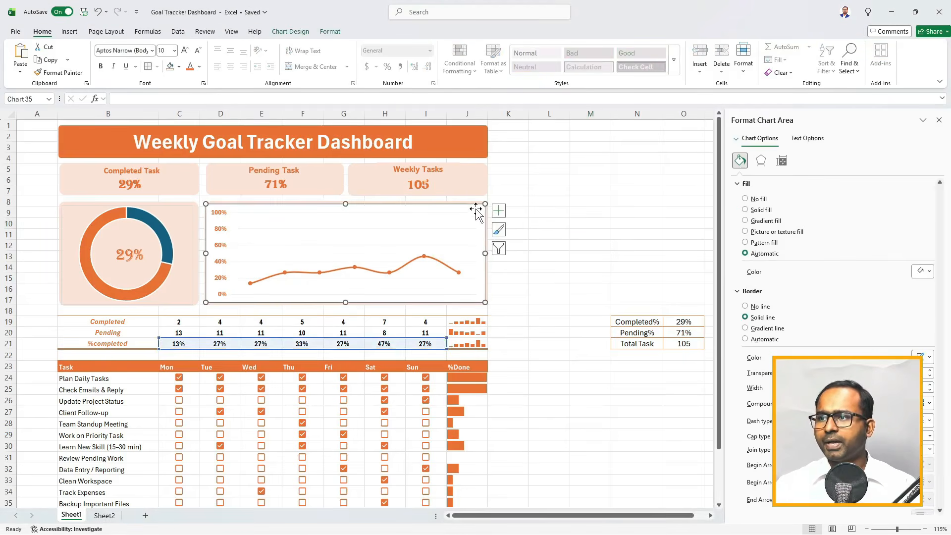
click(745, 199)
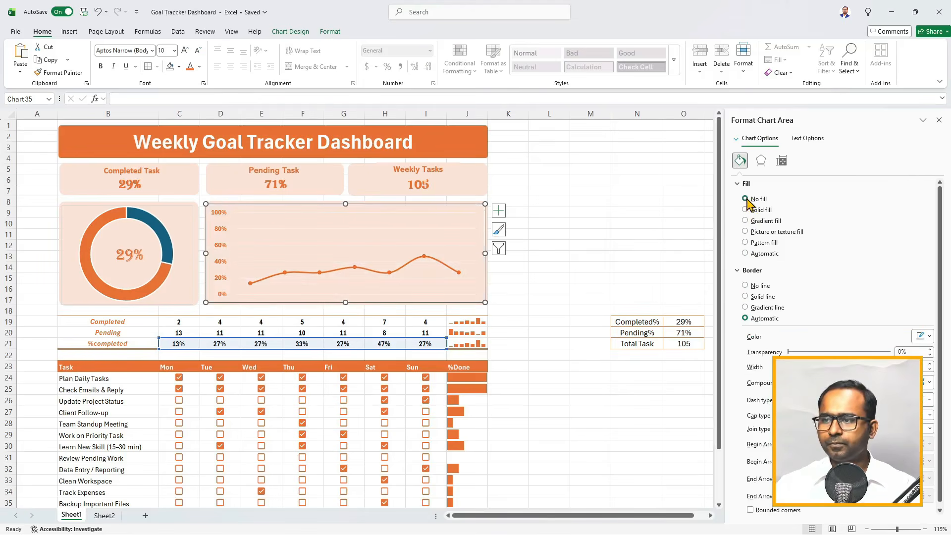
click(460, 216)
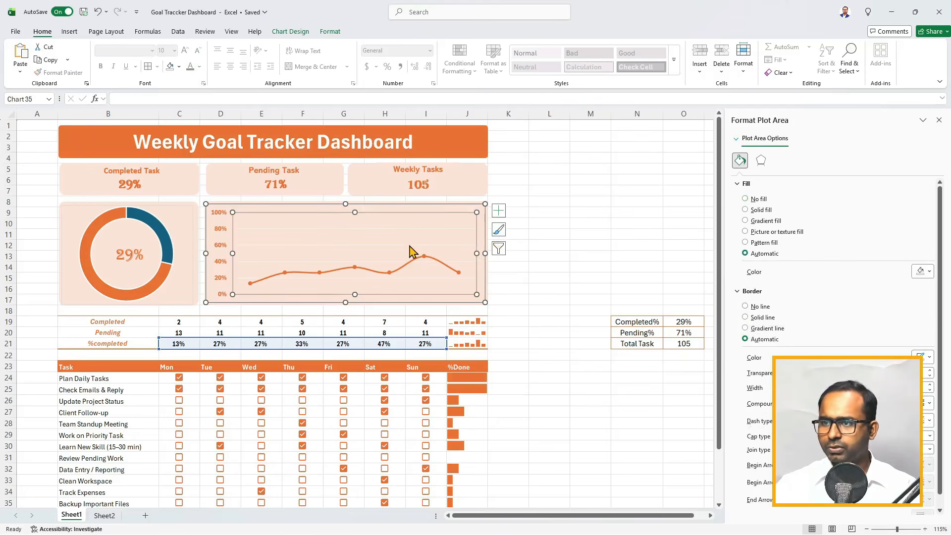
click(564, 257)
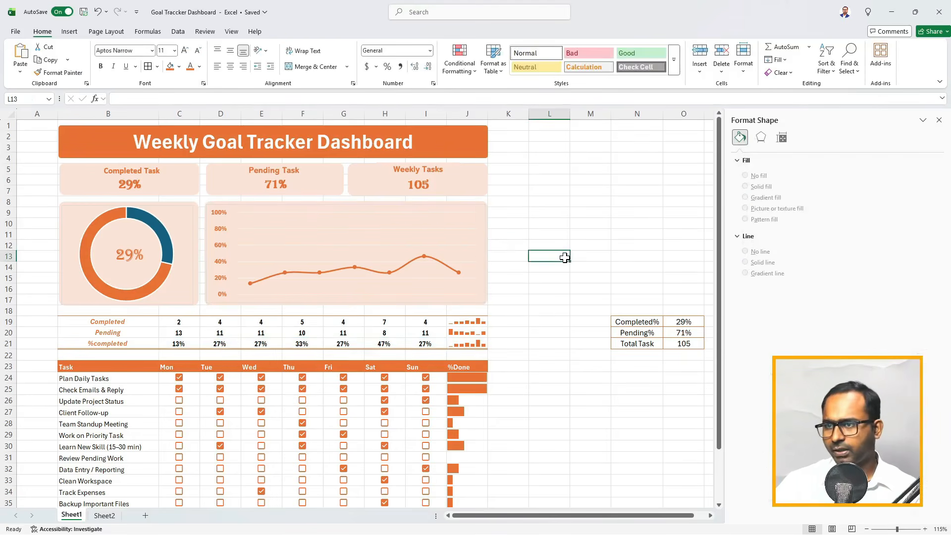
- Recolor the line chart's major gridlines with a light orange theme shade that stands out from the card background
click(399, 245)
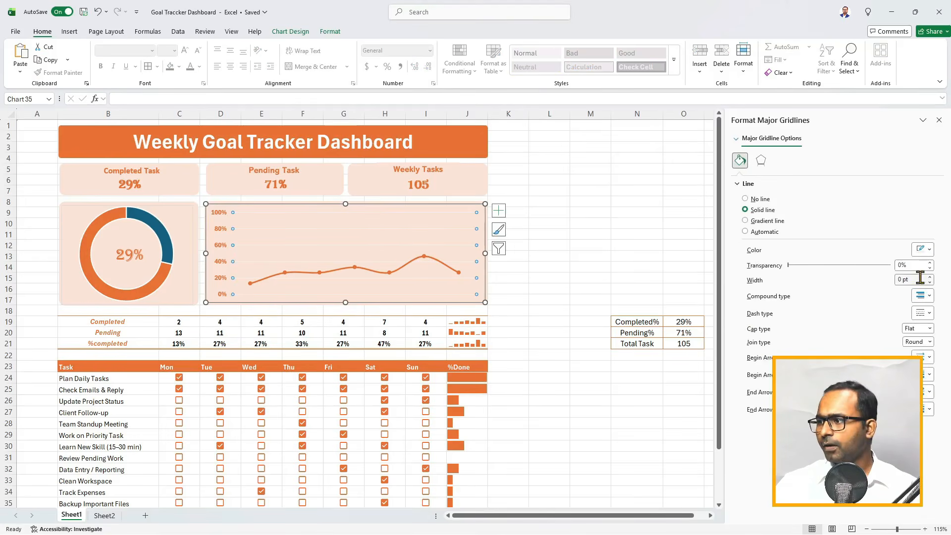
click(926, 249)
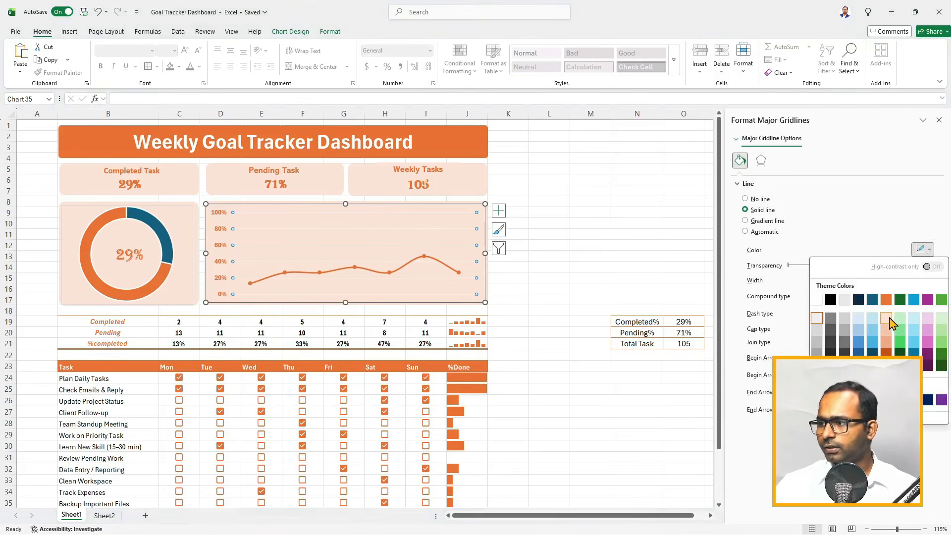
click(890, 321)
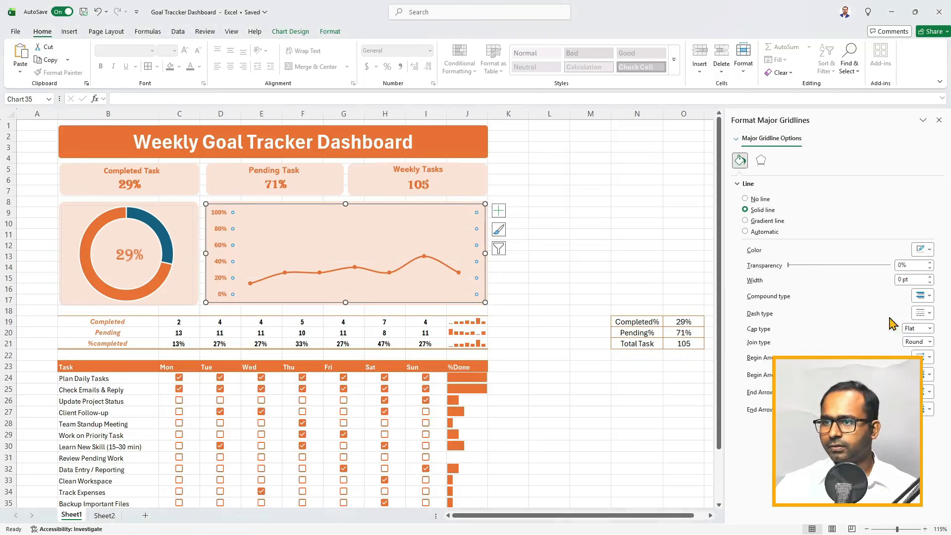
click(926, 249)
click(890, 341)
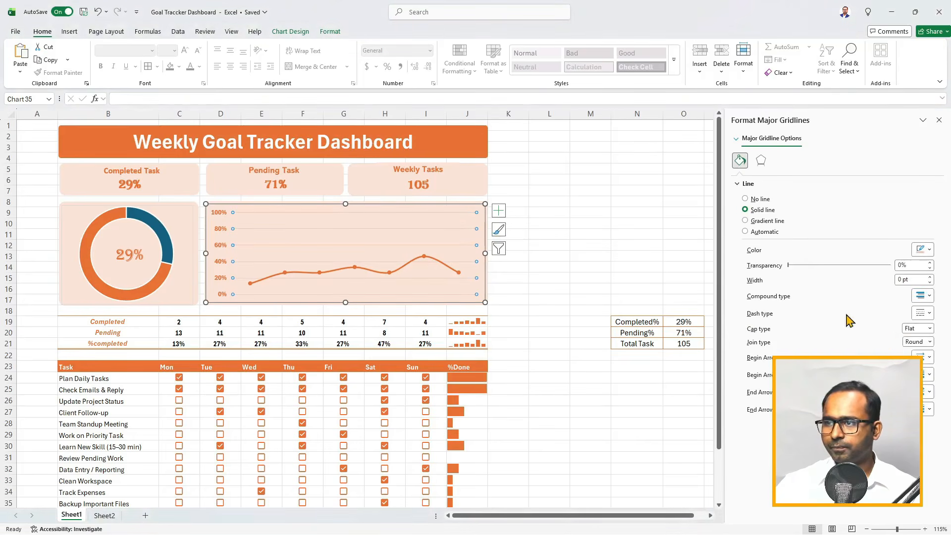
click(587, 257)
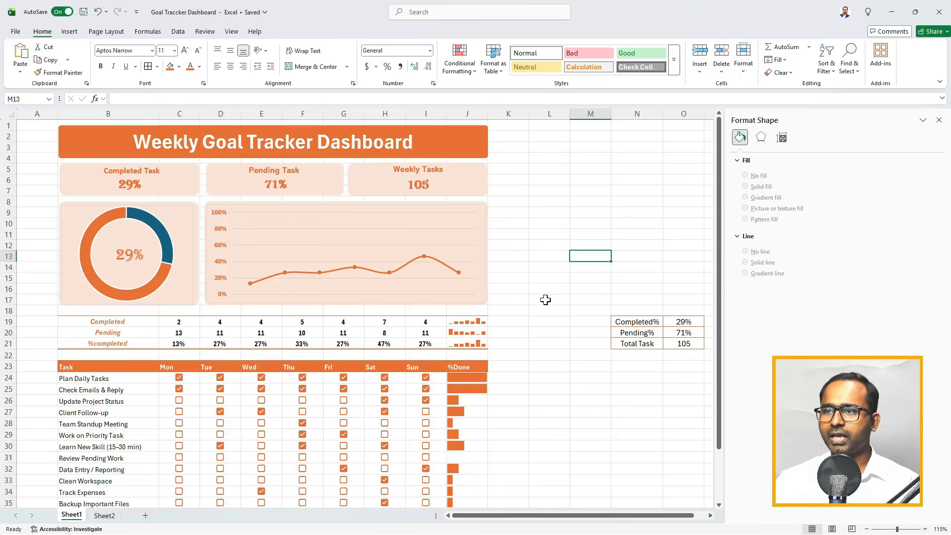
- Hide the helper values beside the dashboard by setting the font color of columns M to P to white
scroll(494, 274, down, 5)
scroll(494, 275, up, 3)
scroll(494, 276, up, 2)
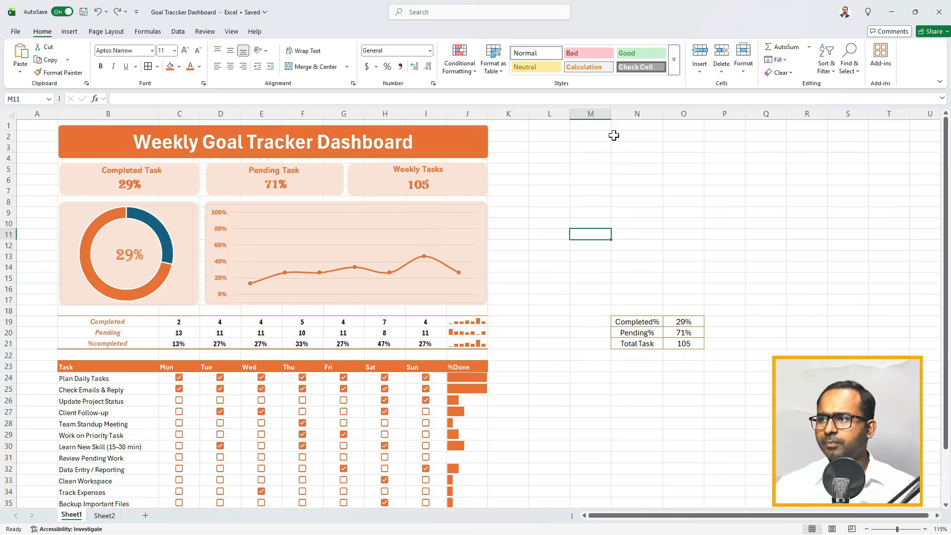
drag(600, 114, 725, 114)
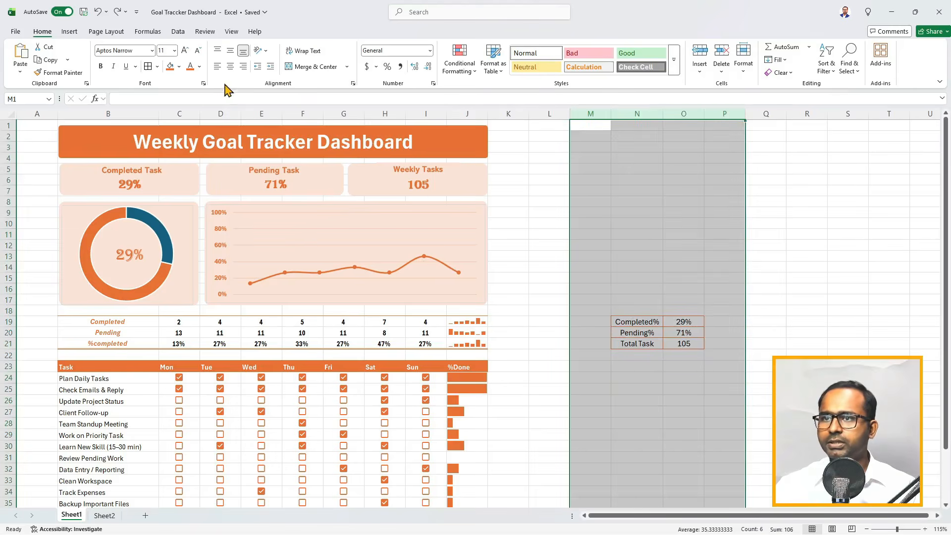
click(199, 66)
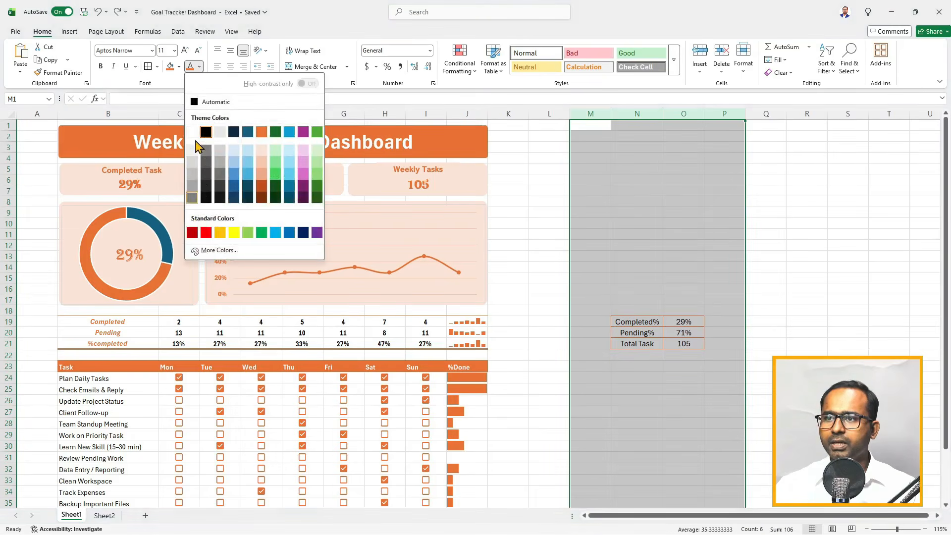
click(192, 132)
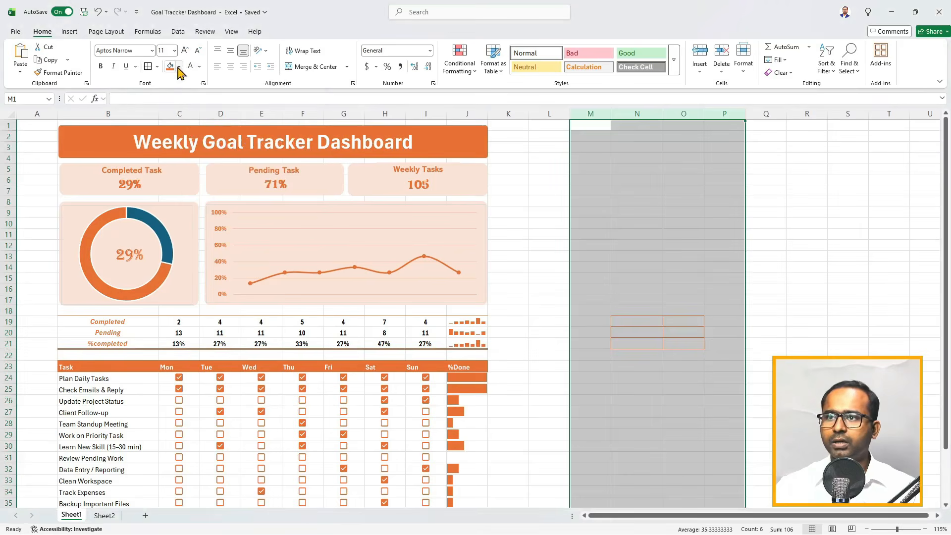
- Try a white fill on columns M to P and undo it
click(179, 67)
click(175, 116)
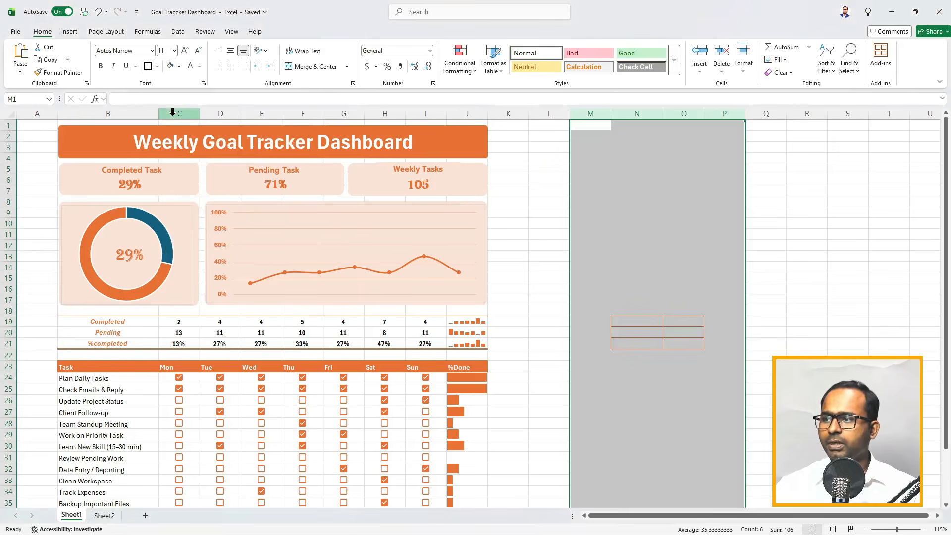
click(486, 195)
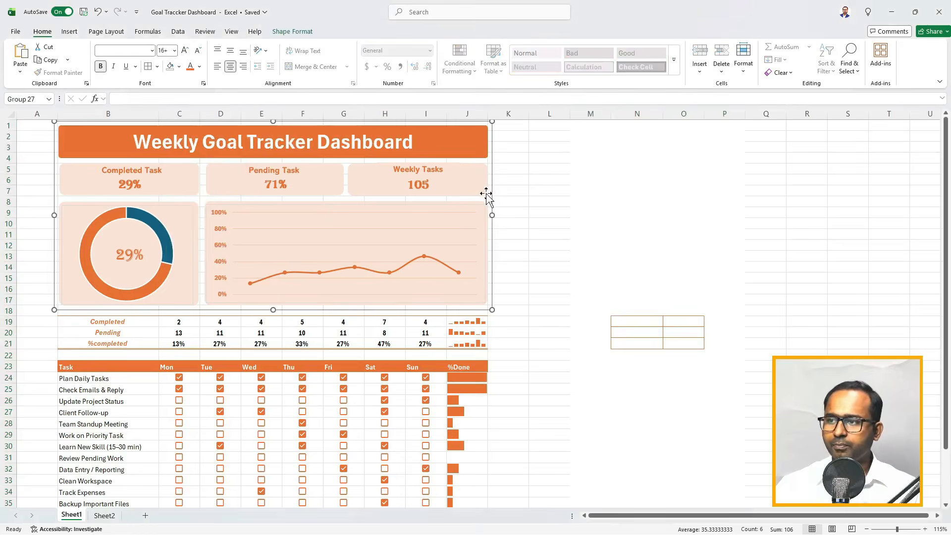
click(539, 194)
key(ctrl+z)
click(637, 215)
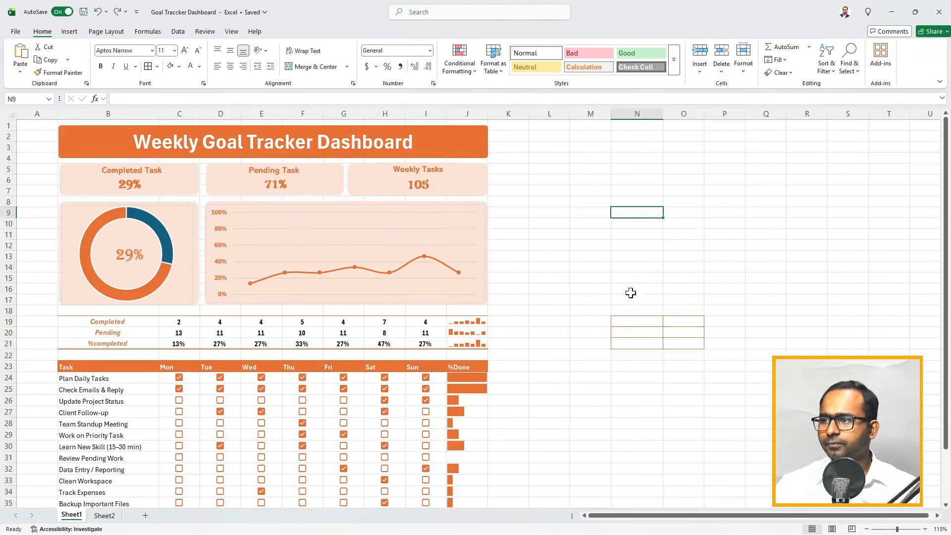
- Remove all borders from the helper range M16:P21
drag(592, 289, 739, 346)
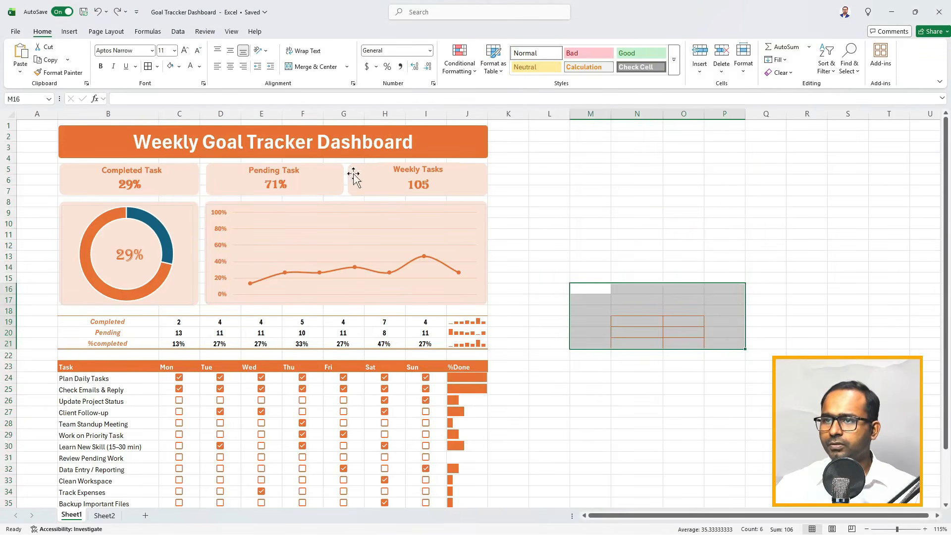
click(157, 67)
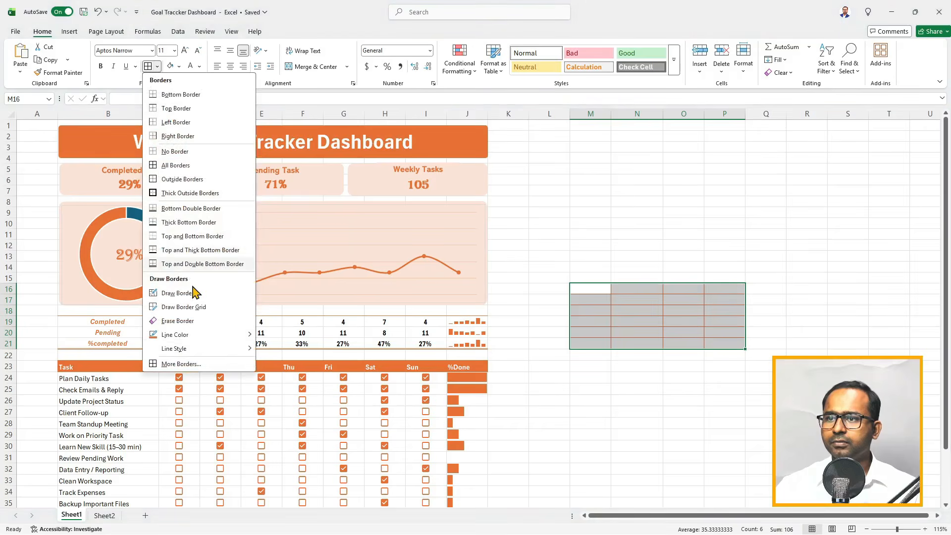
click(178, 151)
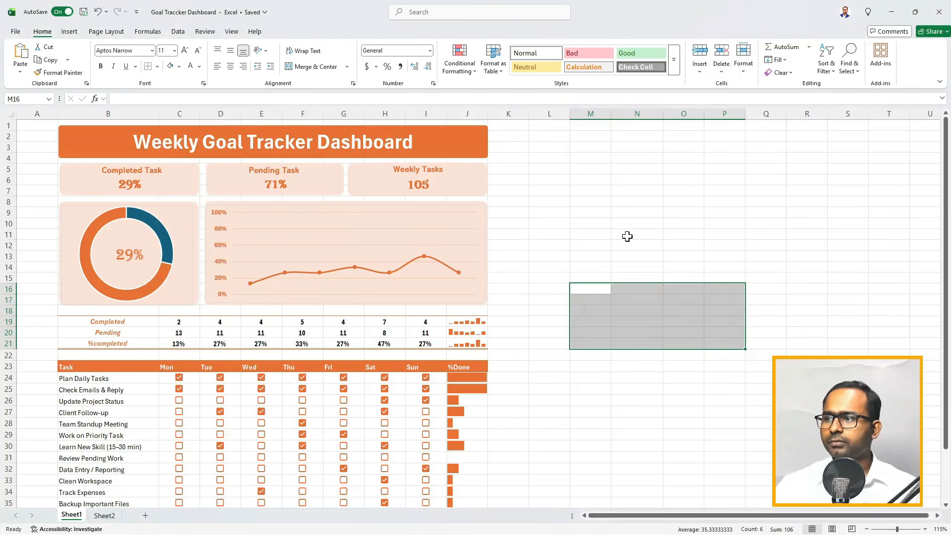
click(626, 236)
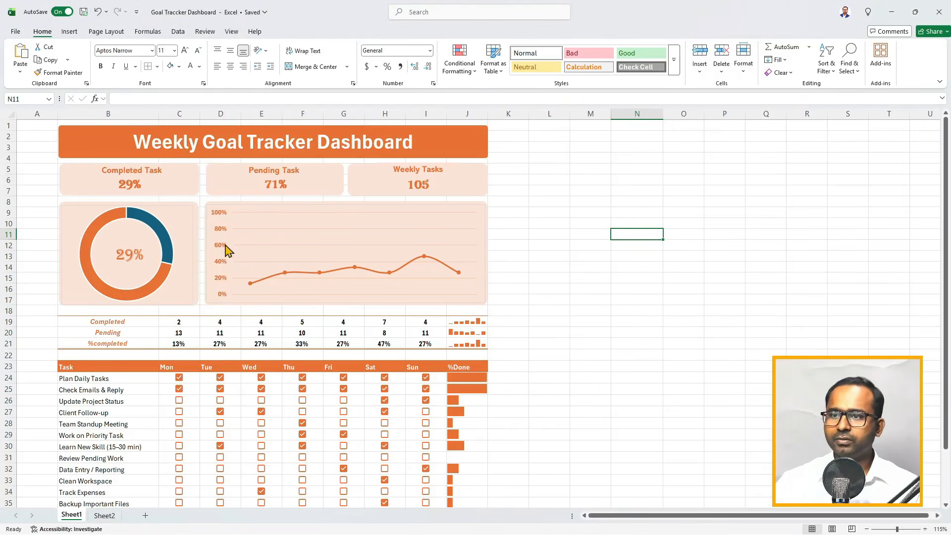
- Remove the outline from the doughnut chart
click(193, 235)
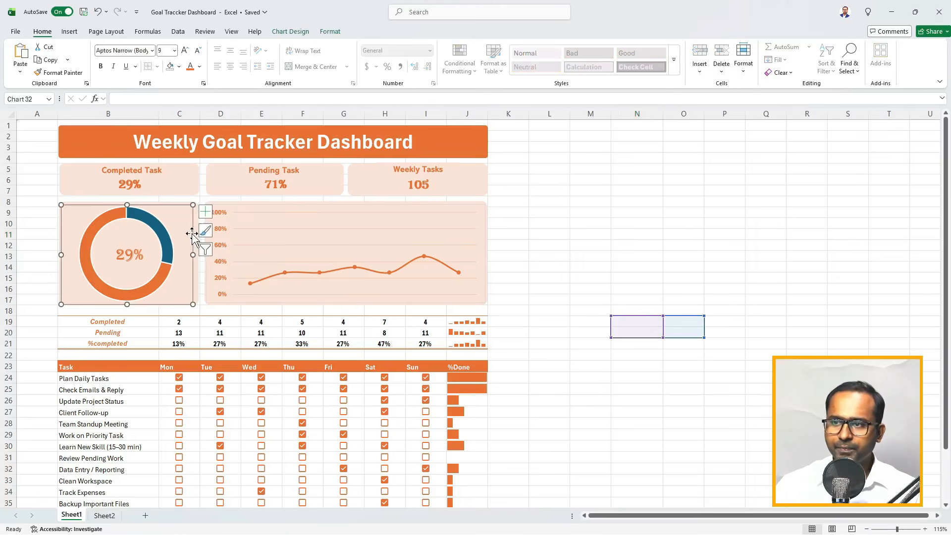
click(292, 33)
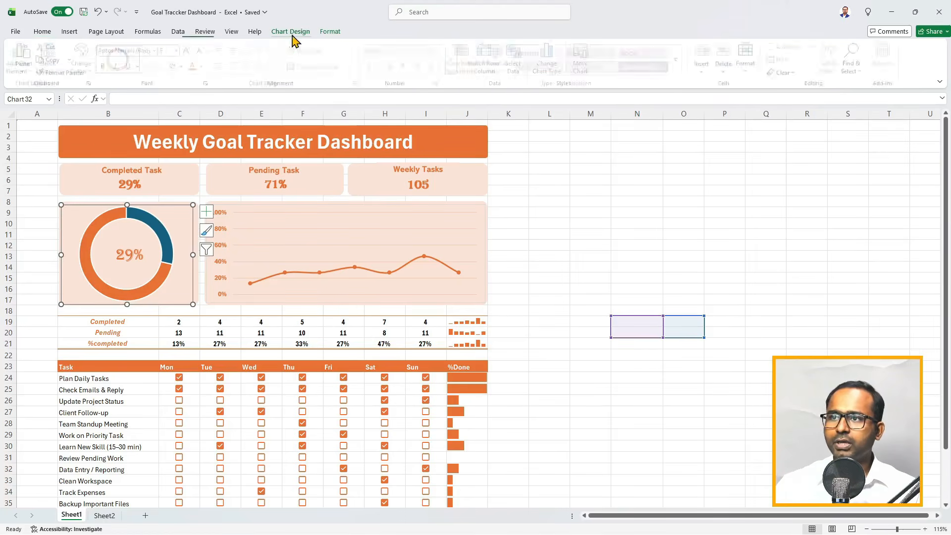
click(330, 32)
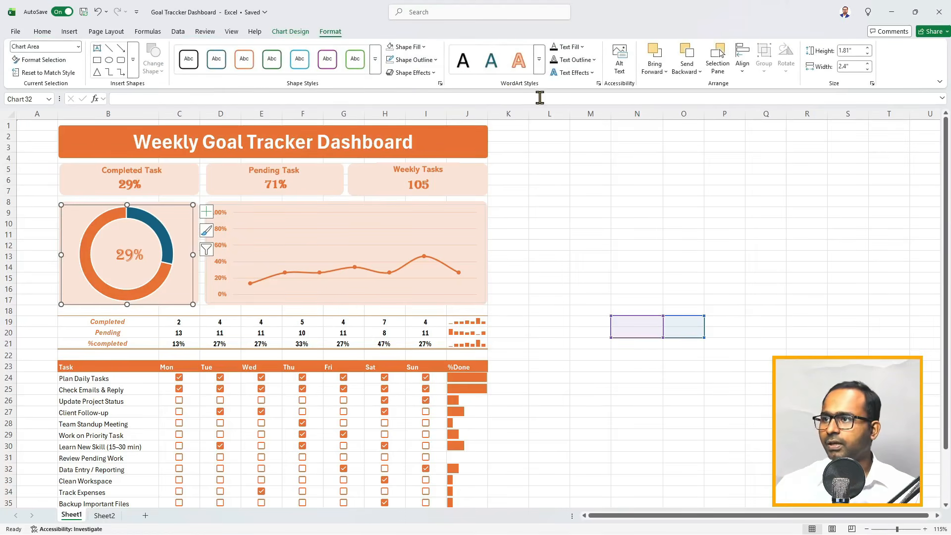
click(421, 60)
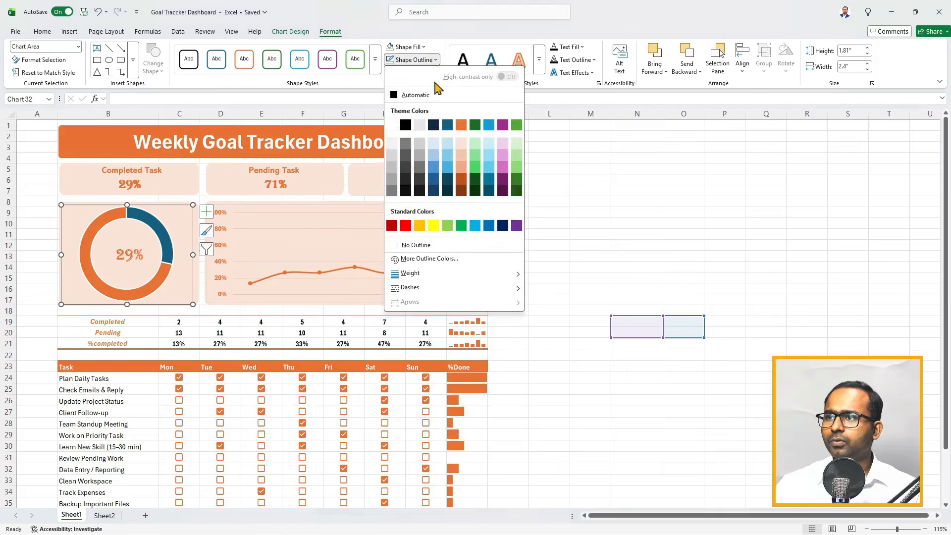
click(432, 250)
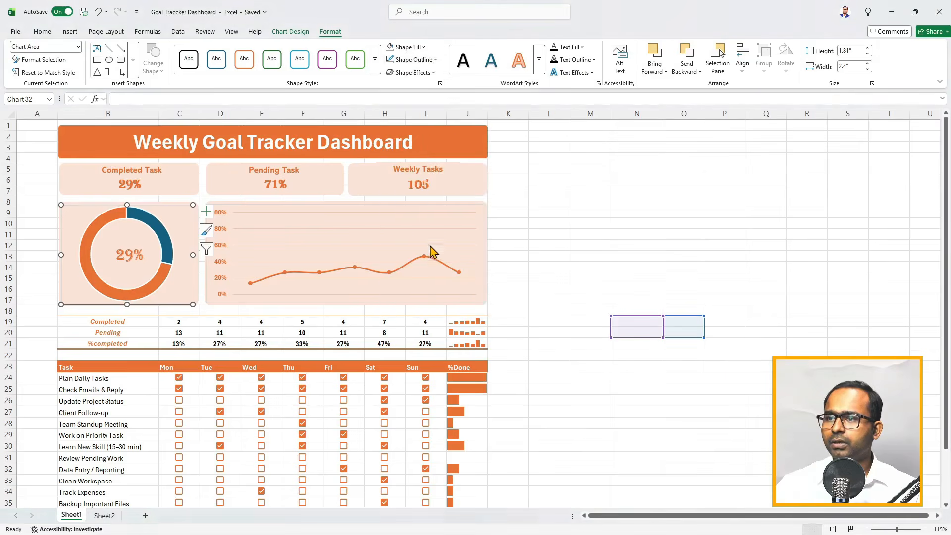
- Remove the outline from the line chart
click(478, 229)
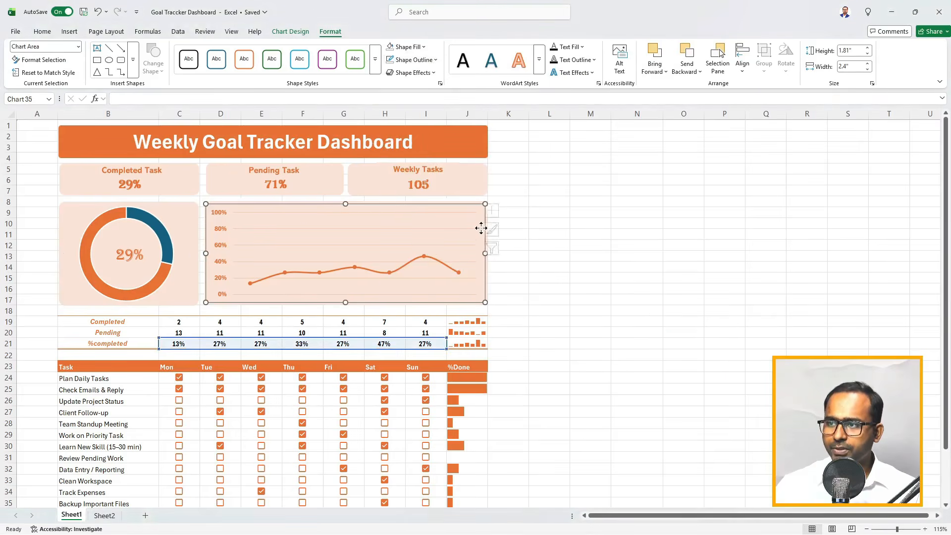
click(421, 60)
click(448, 253)
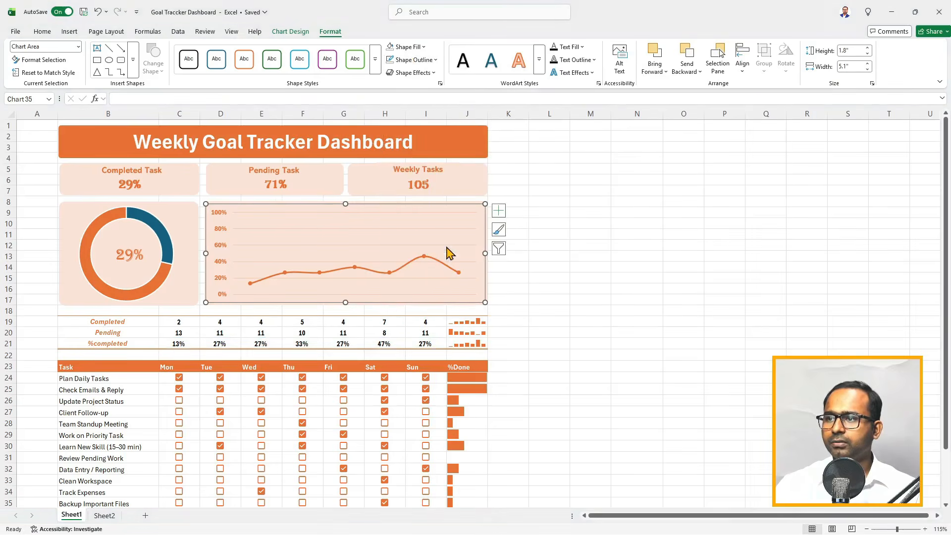
click(576, 213)
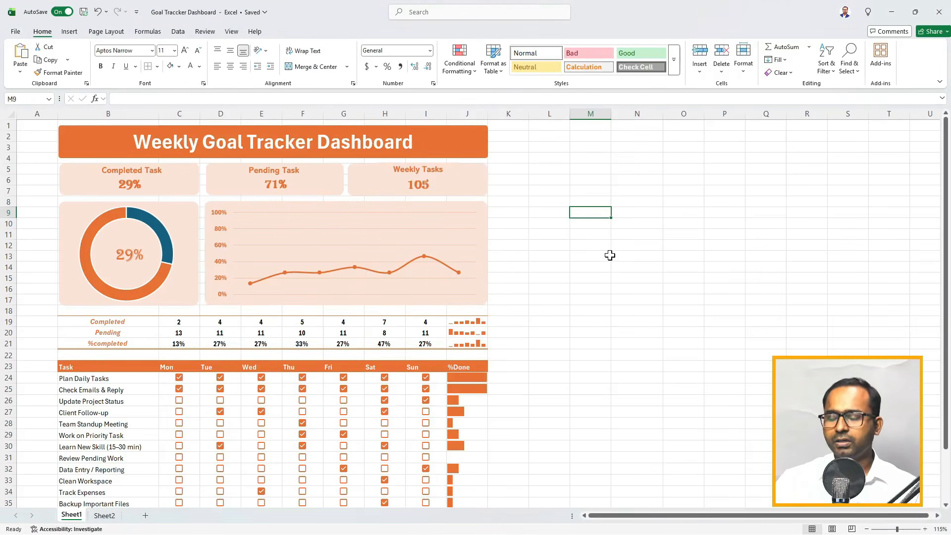
- Turn off the worksheet gridlines and collapse the ribbon to show tabs only
click(231, 33)
click(255, 60)
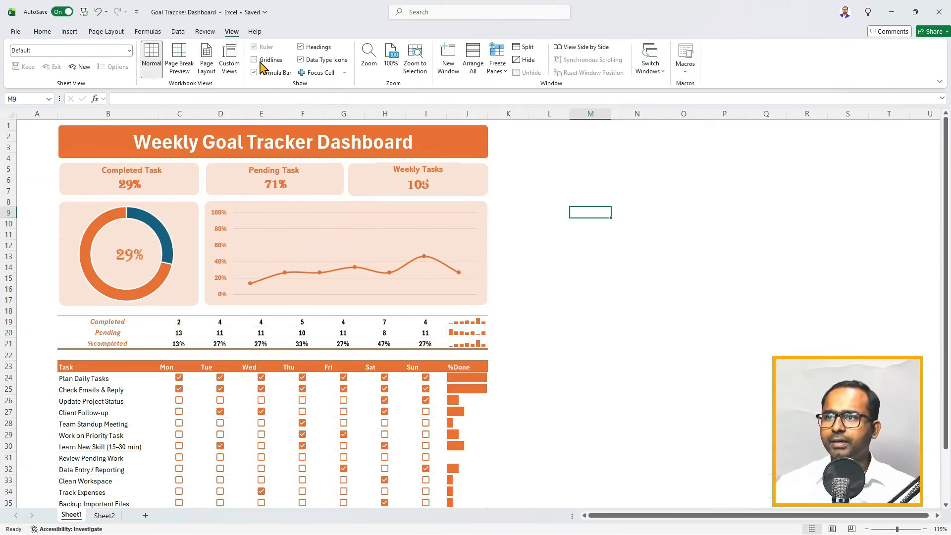
click(568, 347)
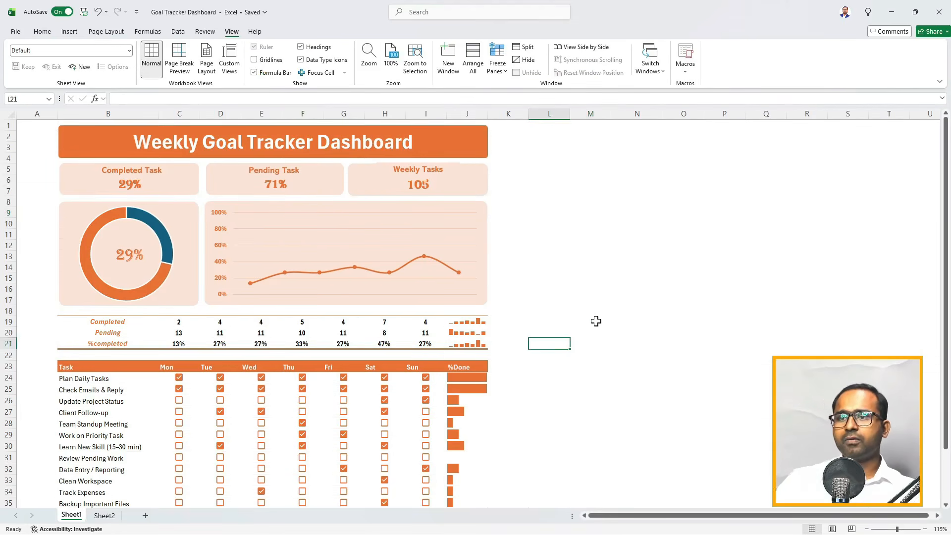
scroll(596, 320, down, 3)
scroll(597, 320, up, 3)
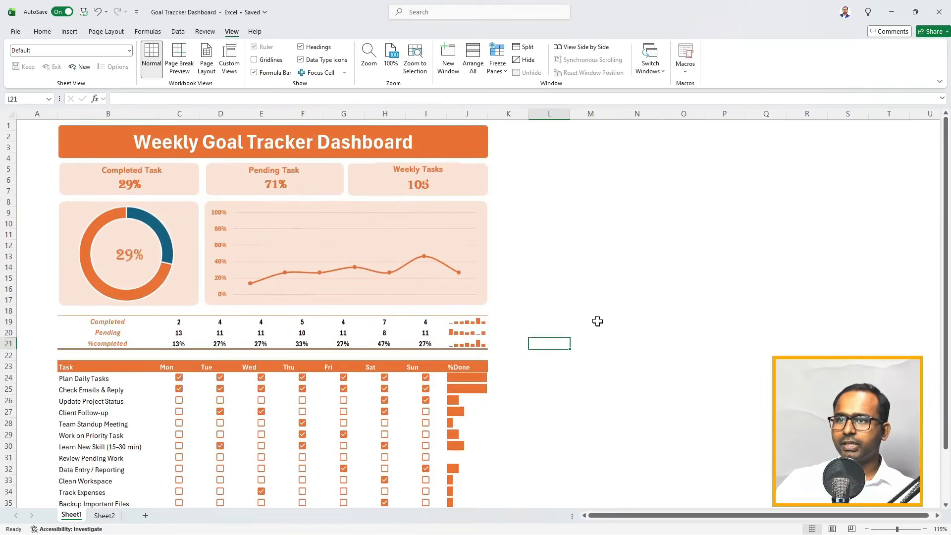
click(940, 82)
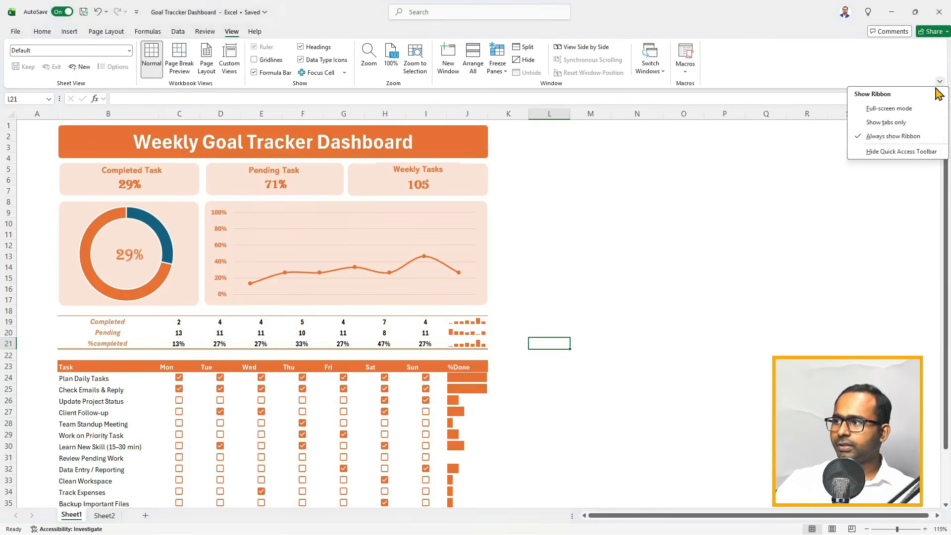
click(906, 123)
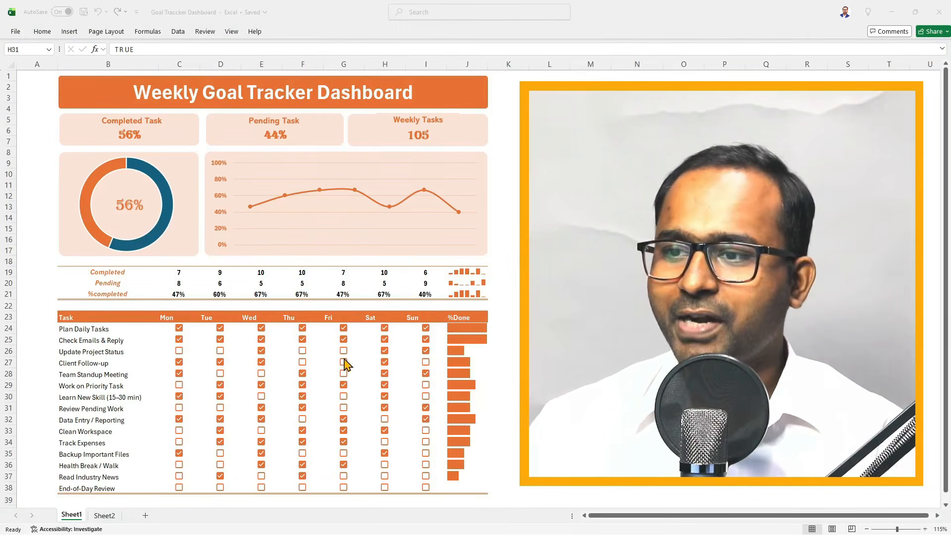
- Check off Learn New Skill for Friday and Wednesday and Data Entry / Reporting for Thursday to test the dashboard
click(343, 396)
click(343, 413)
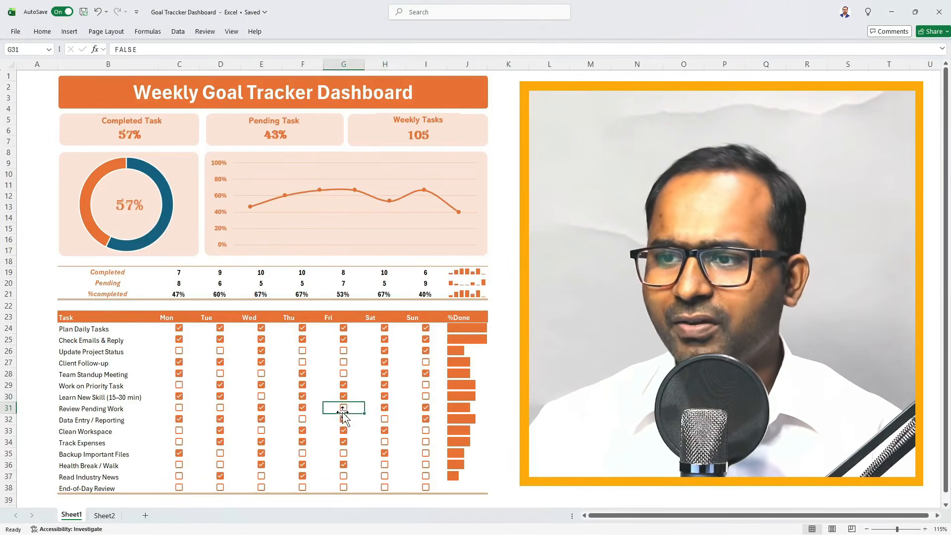
click(302, 419)
click(262, 434)
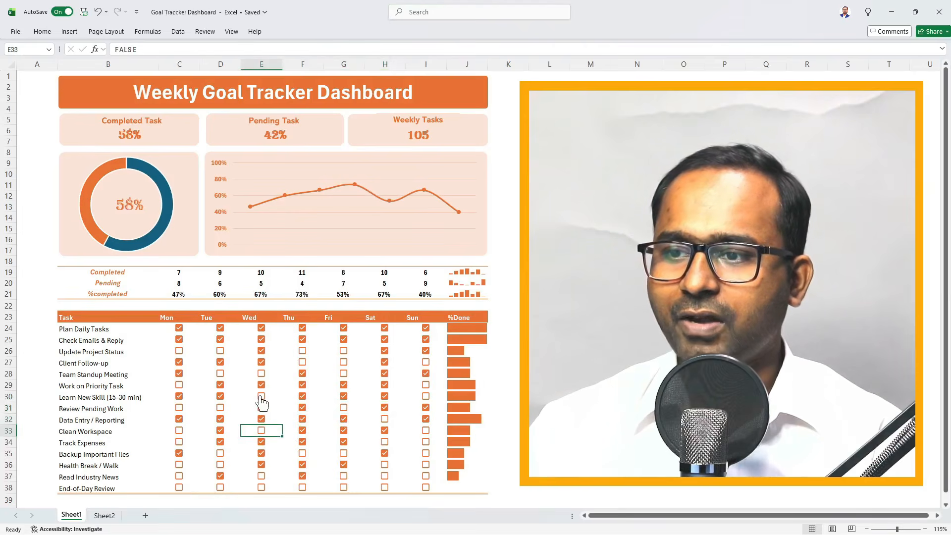
click(261, 396)
click(260, 378)
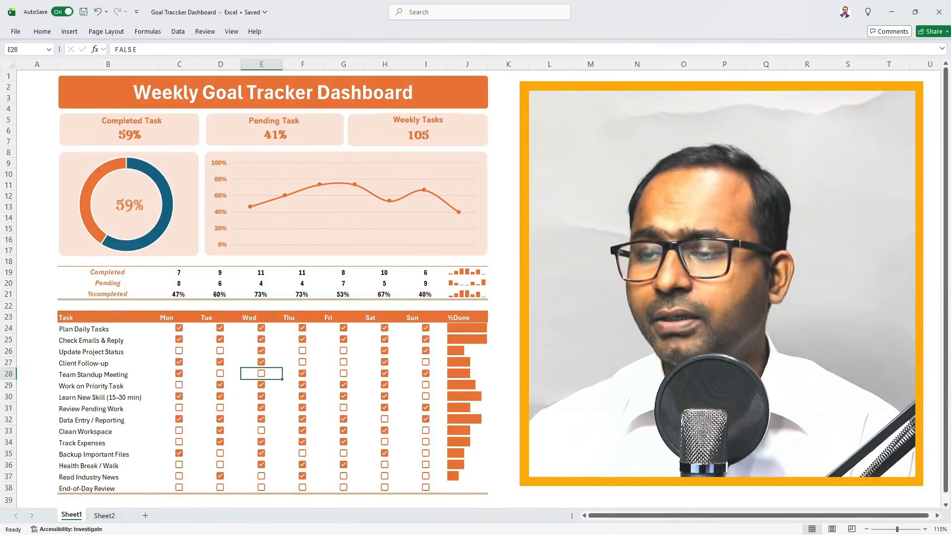
click(545, 239)
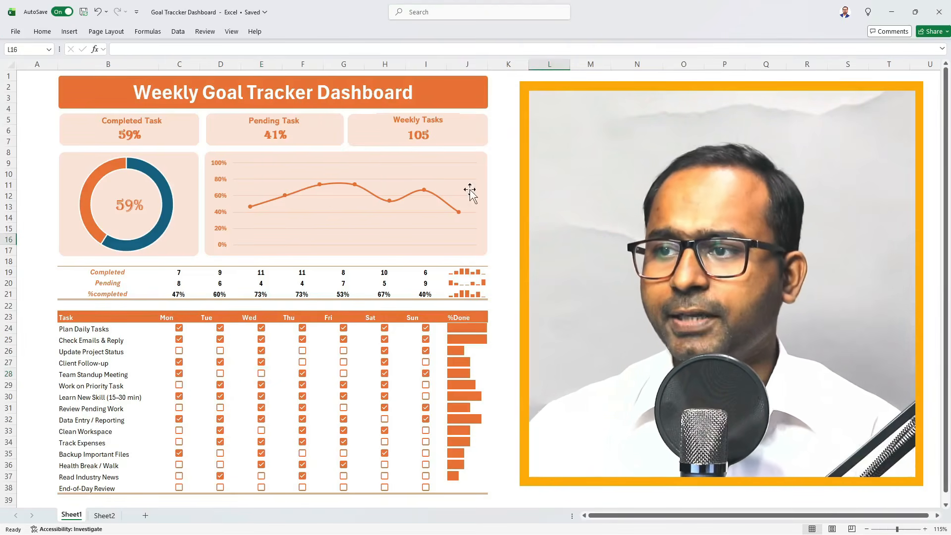
- Draw a rounded rectangle about 8.04" by 3.47" over the task table and reduce its corner rounding to a slight curve
click(70, 31)
click(169, 58)
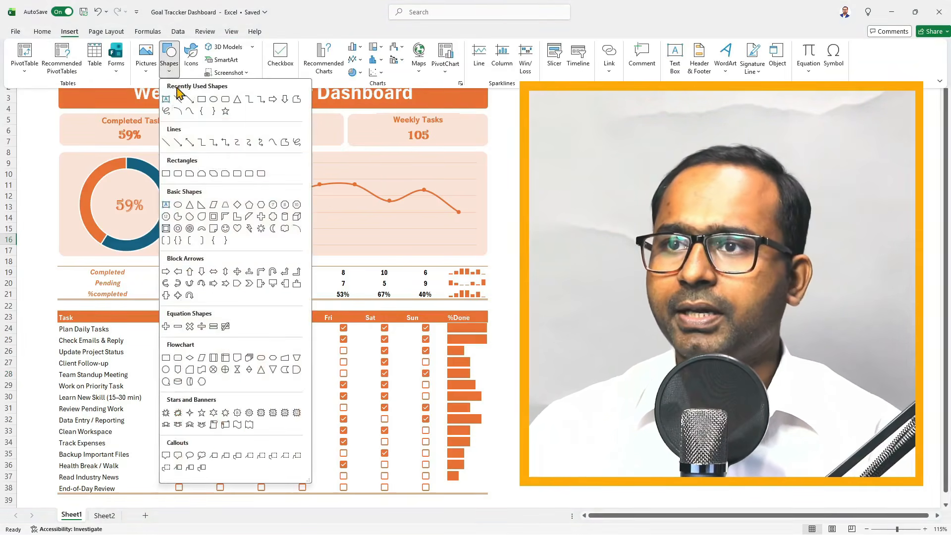
click(226, 100)
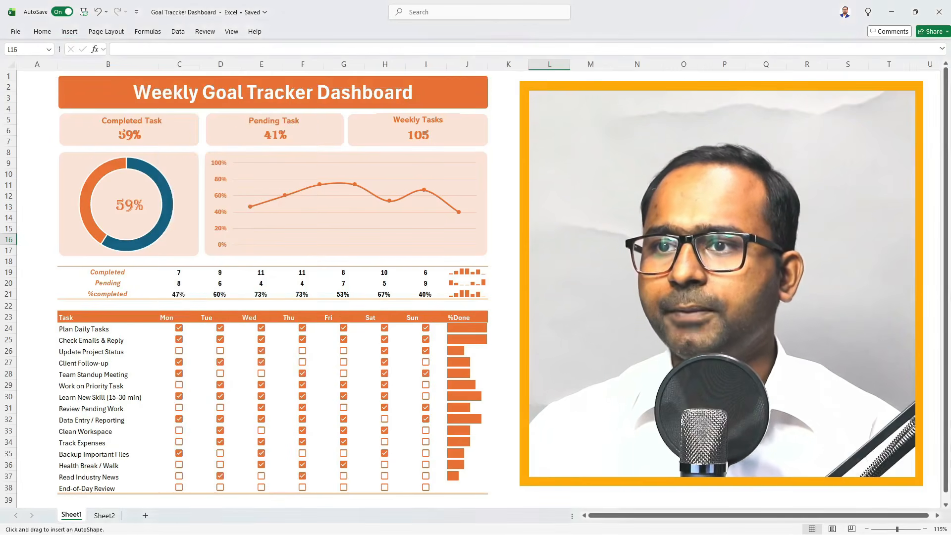
drag(53, 307, 493, 496)
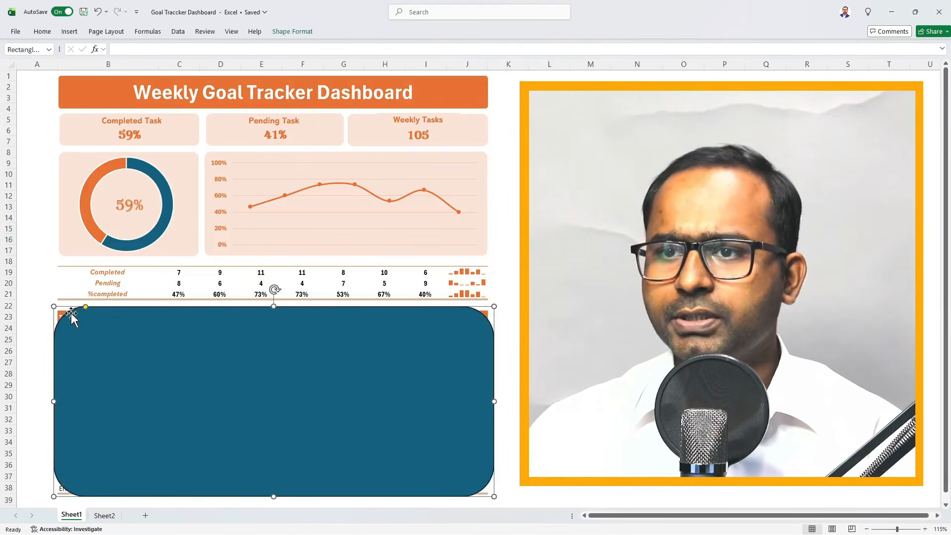
drag(85, 308, 59, 312)
scroll(446, 300, down, 3)
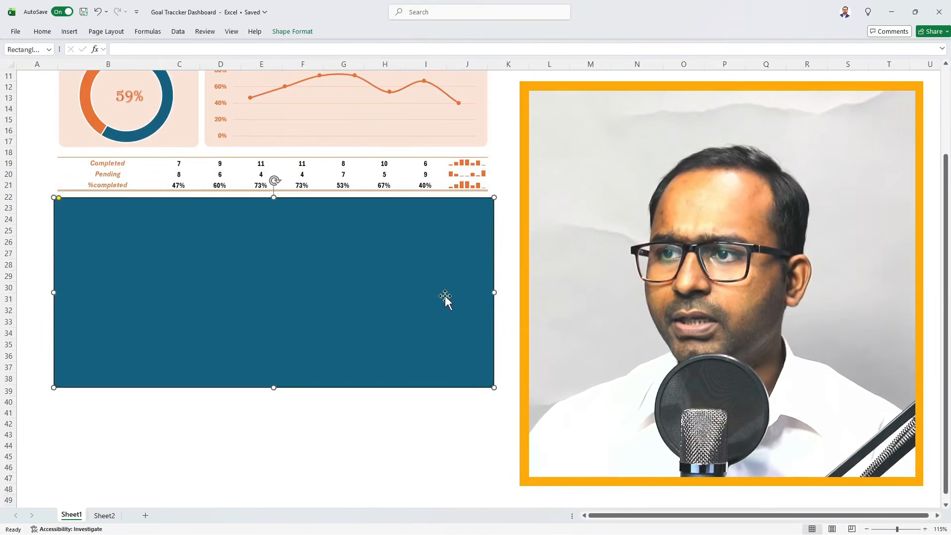
- Try a light orange fill on the rectangle and send it to the back
click(308, 33)
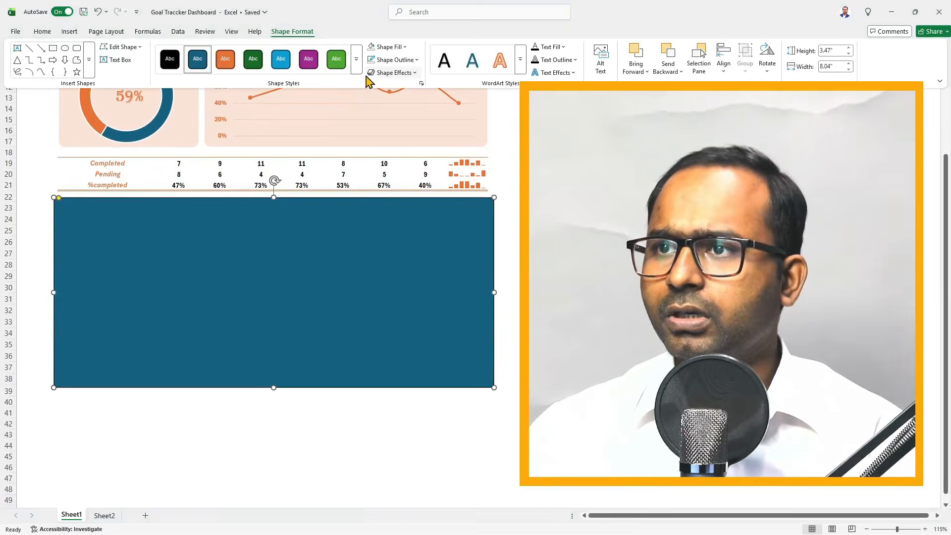
click(392, 46)
click(442, 130)
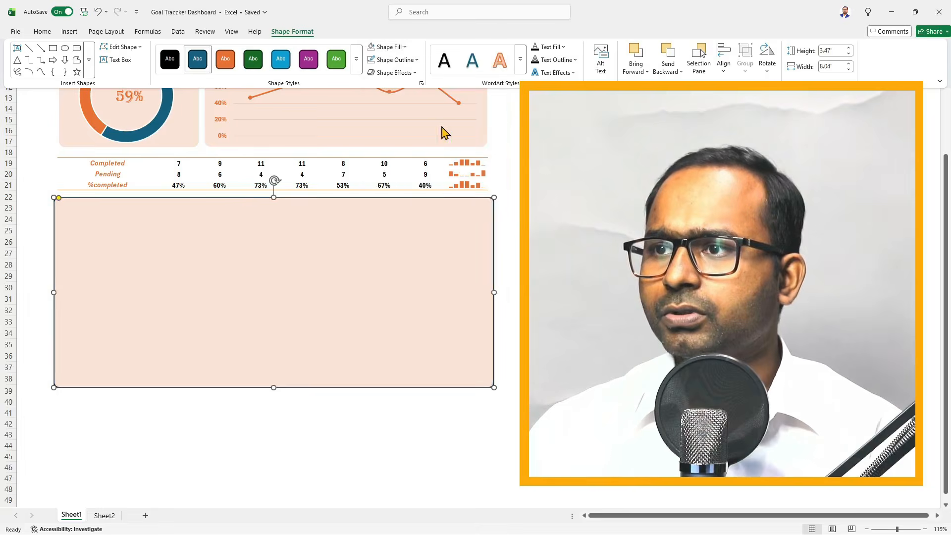
right_click(336, 223)
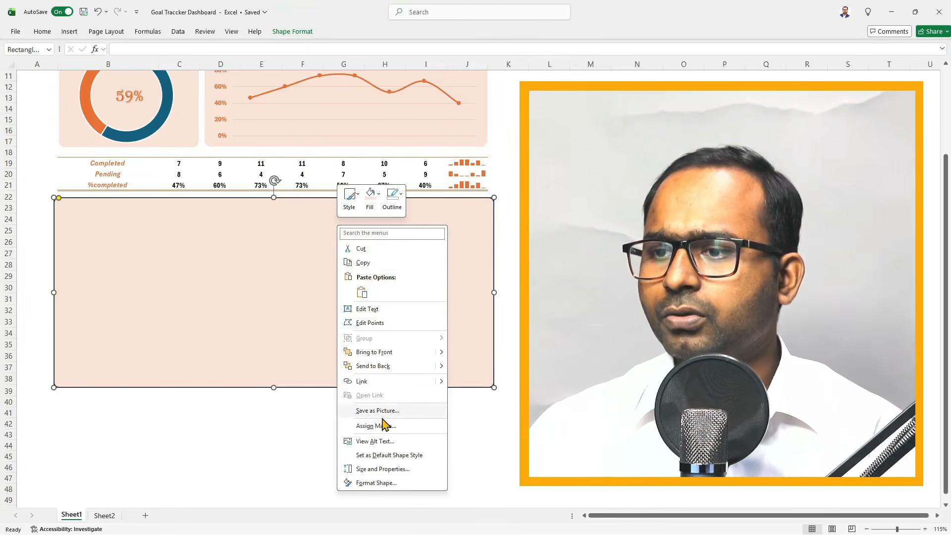
click(391, 367)
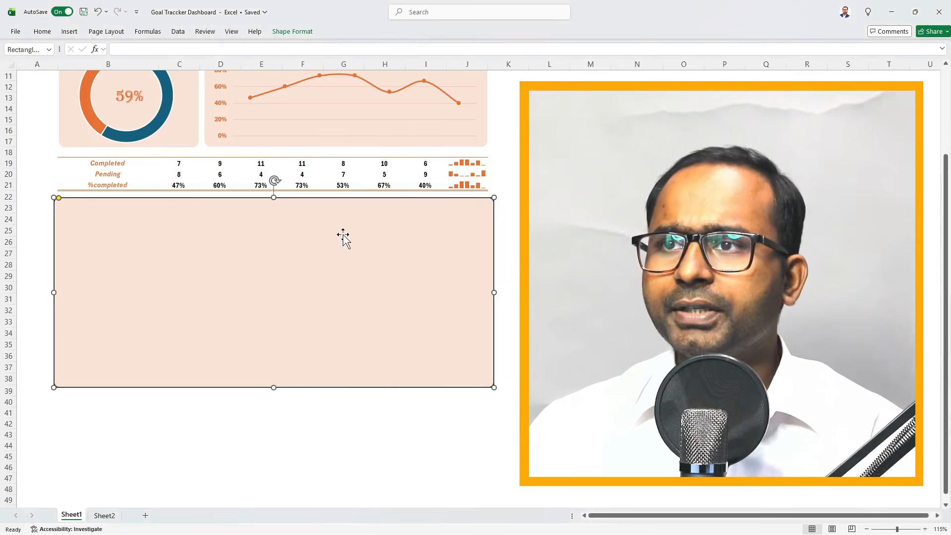
- Set the rectangle around the task table to no fill with an orange theme color outline
click(297, 33)
click(389, 46)
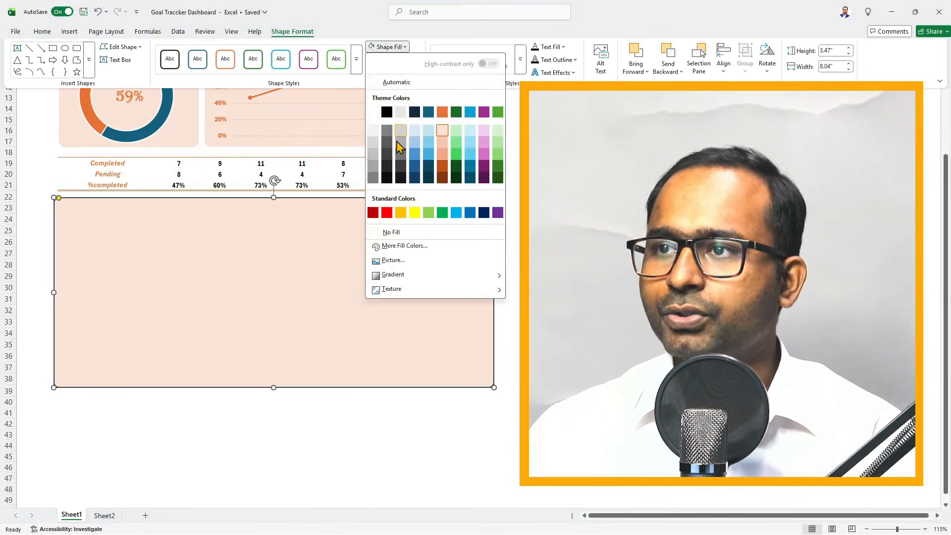
click(391, 232)
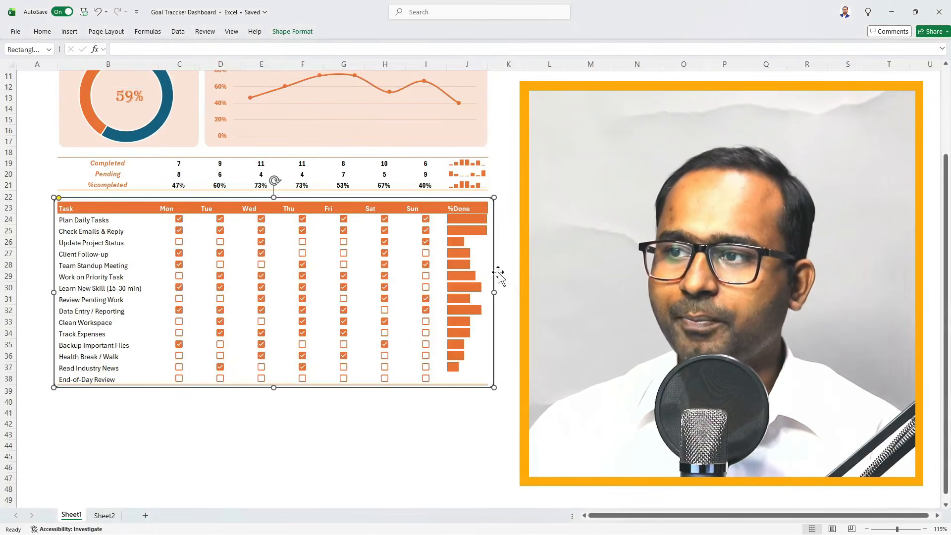
click(308, 32)
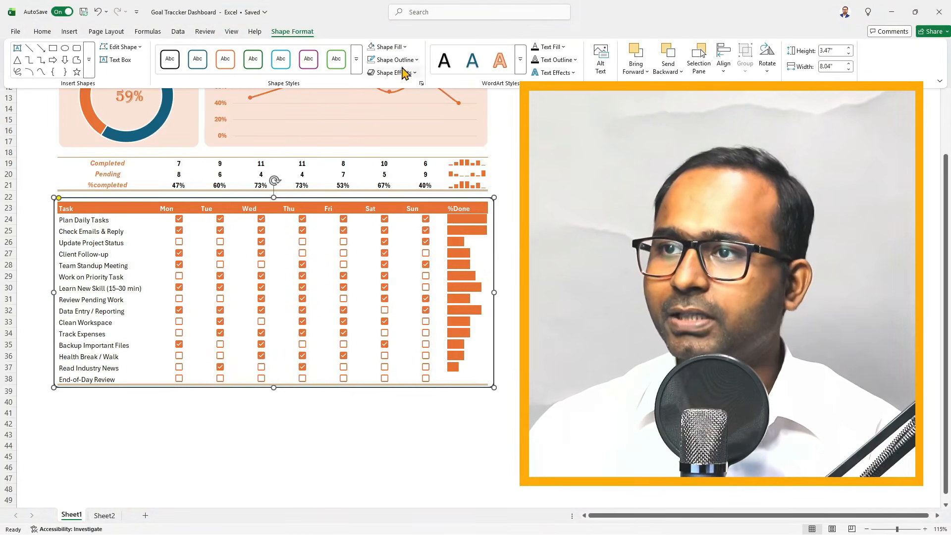
click(416, 60)
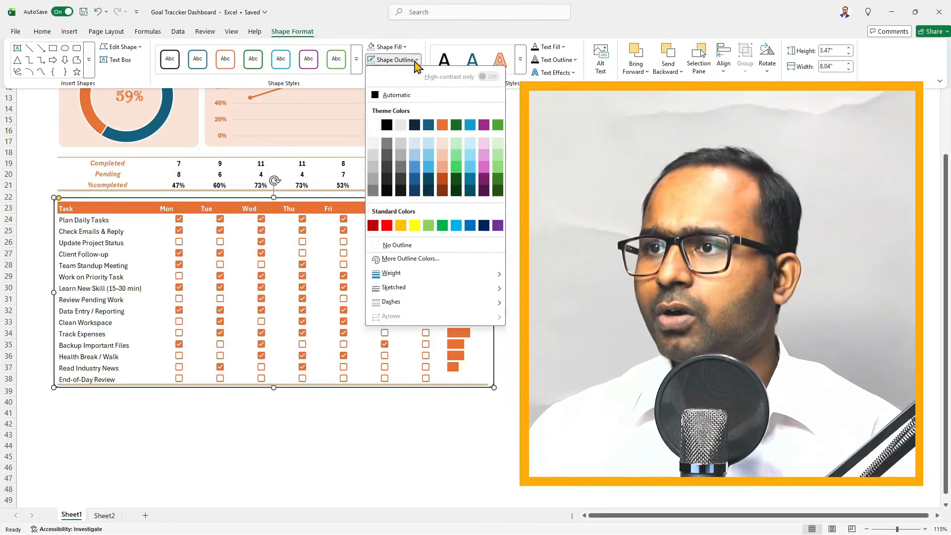
click(446, 129)
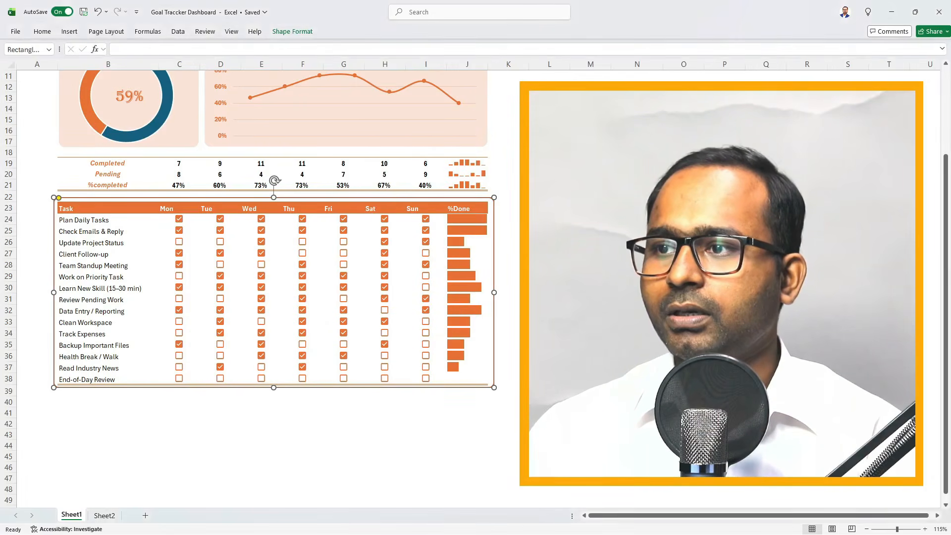
click(549, 265)
scroll(549, 266, up, 4)
scroll(274, 287, down, 2)
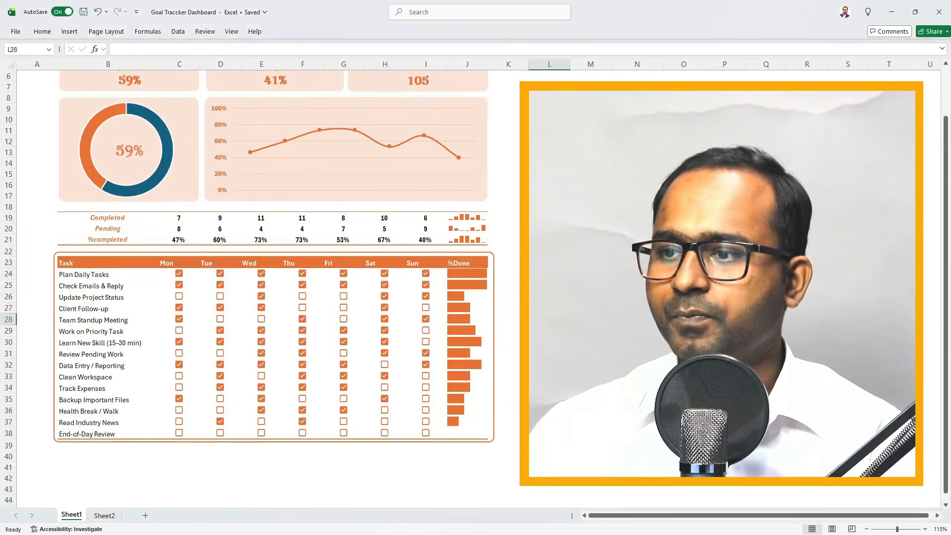
- Narrow the task table's frame slightly so its edge sits closer to the %Done column
click(494, 325)
drag(494, 345, 491, 347)
click(637, 319)
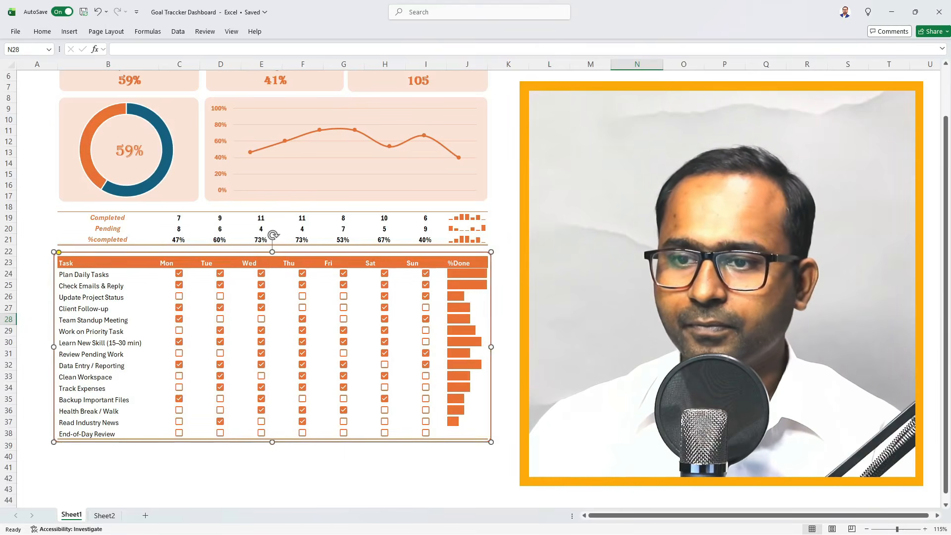
- Duplicate the task table's frame above it and shorten the copy to enclose the Completed, Pending and %completed rows
click(493, 329)
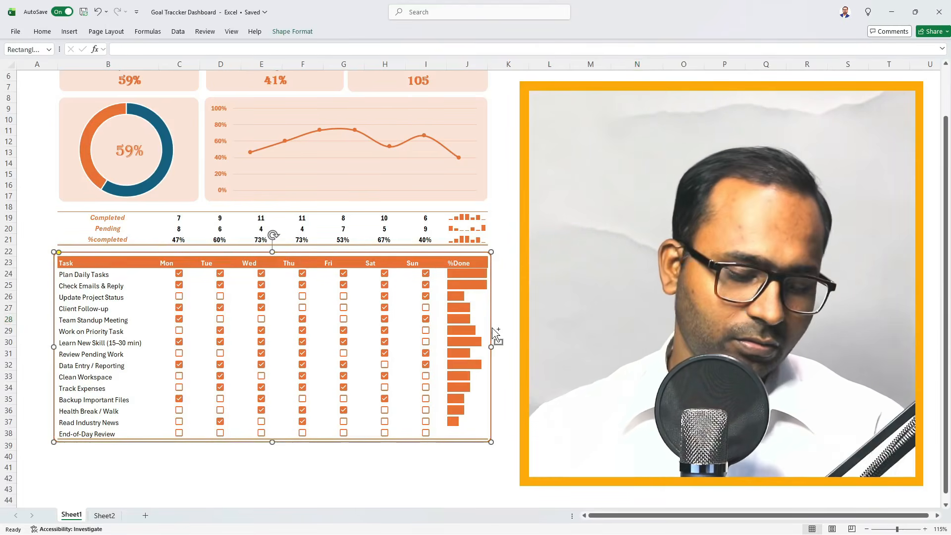
drag(493, 336, 490, 240)
click(279, 370)
drag(279, 370, 301, 246)
click(590, 286)
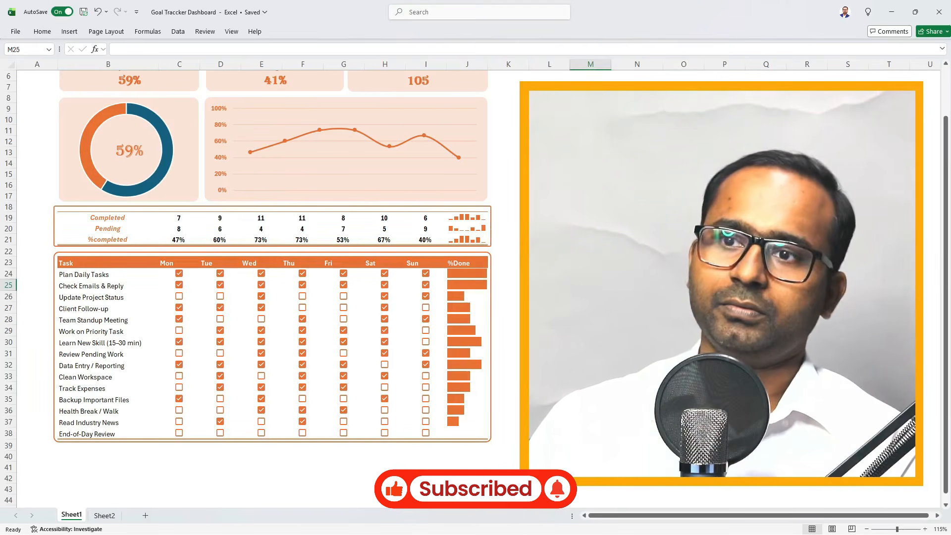
scroll(333, 214, up, 2)
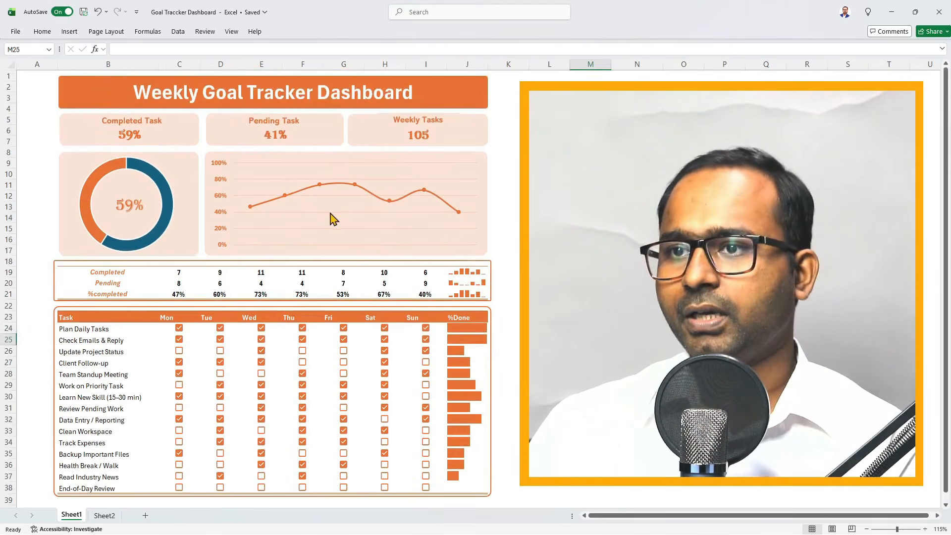
- Give the background rectangle behind the donut chart an orange theme color outline
click(490, 155)
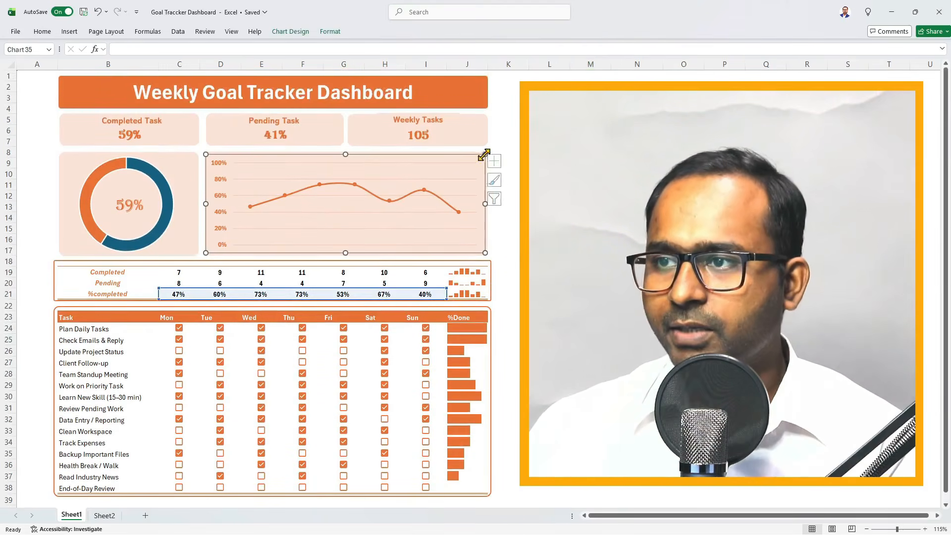
click(487, 243)
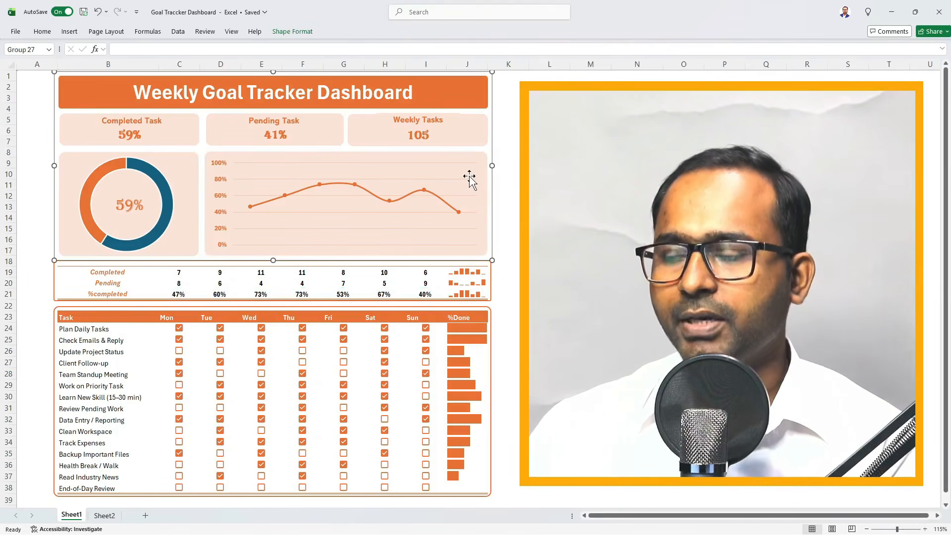
click(62, 156)
click(72, 157)
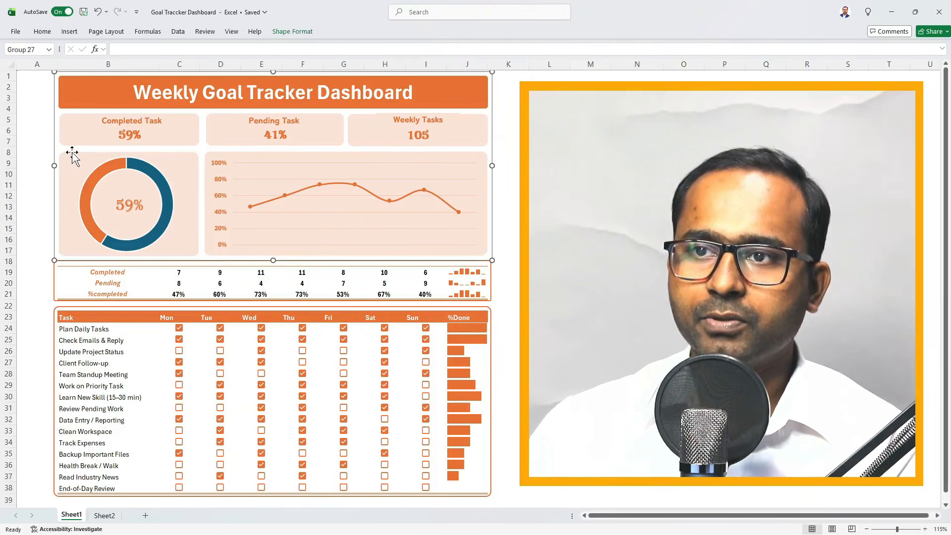
click(62, 156)
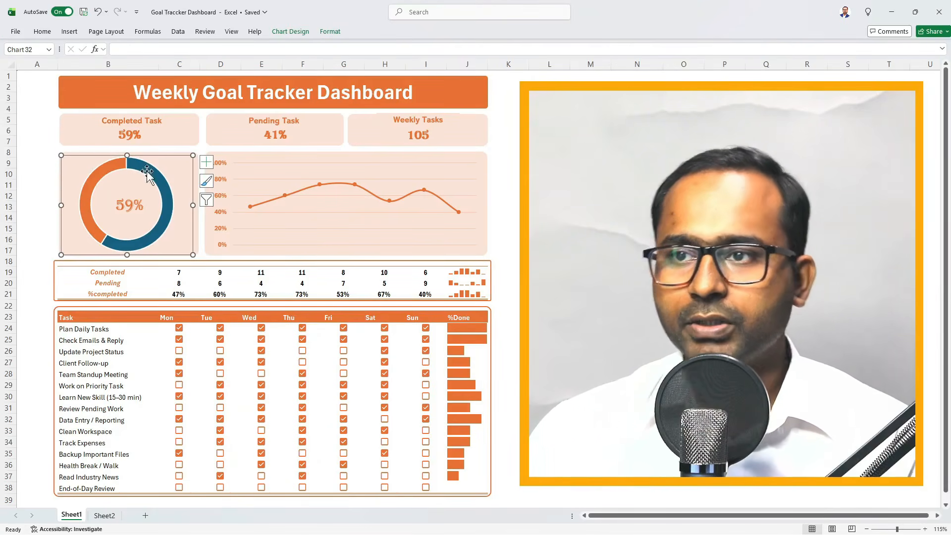
click(195, 244)
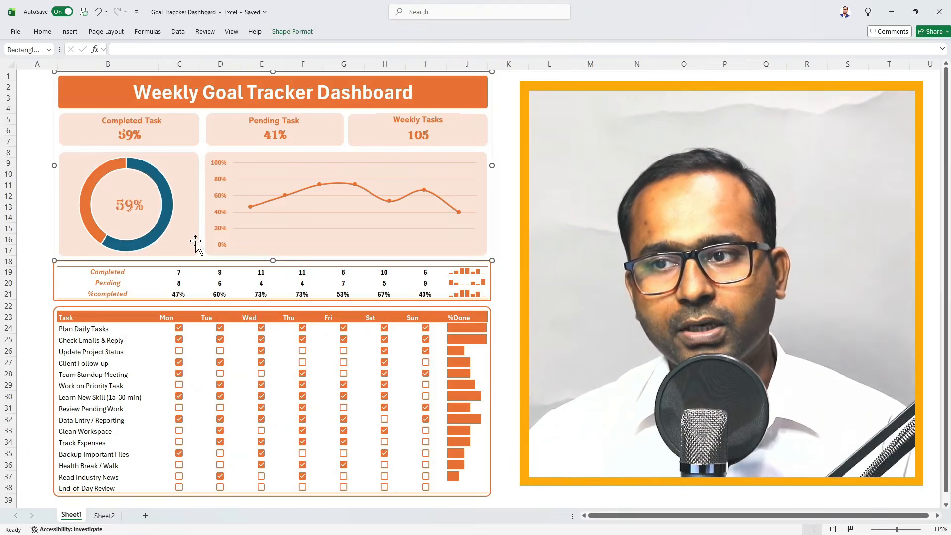
click(195, 241)
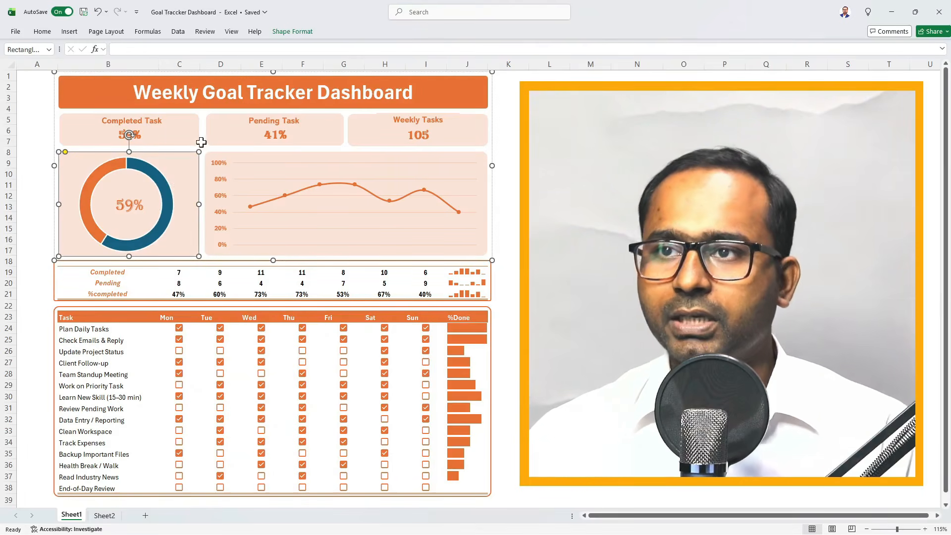
click(293, 31)
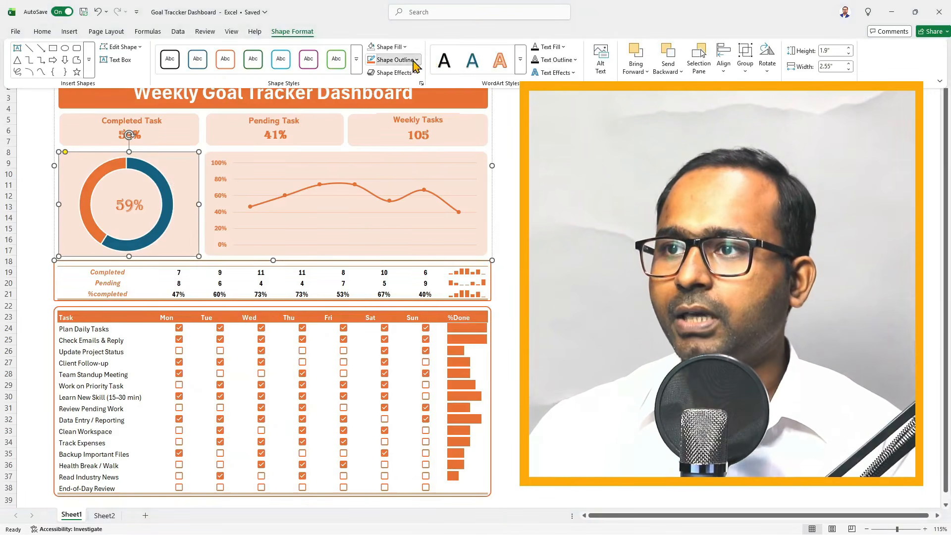
click(395, 59)
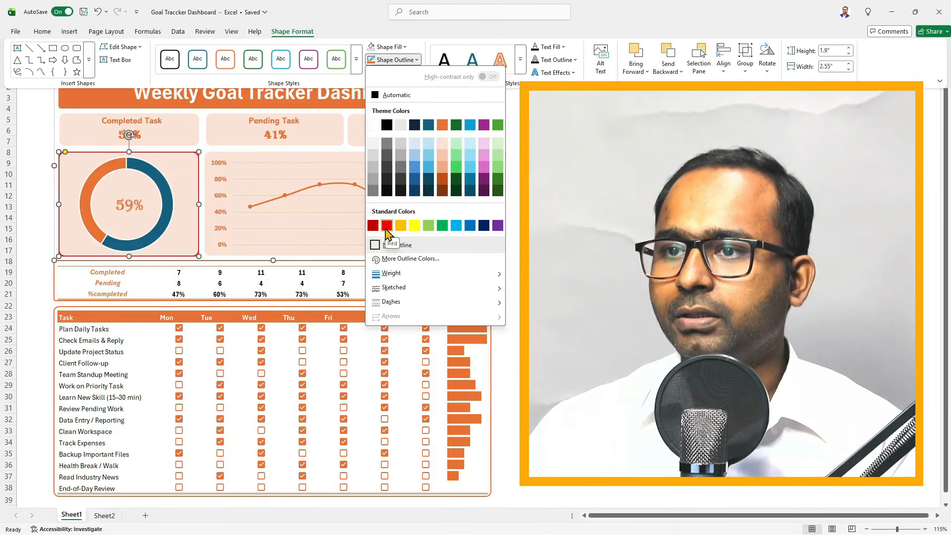
click(443, 124)
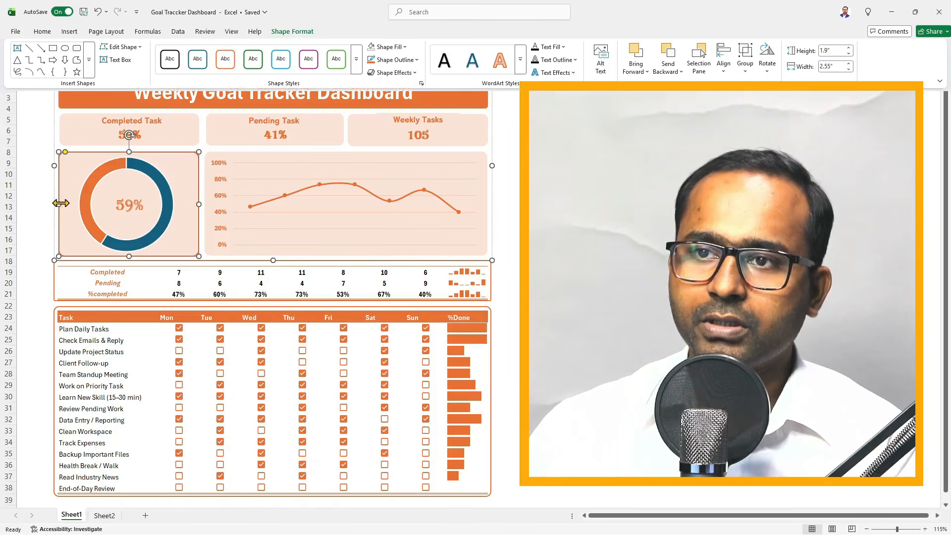
key(ctrl+F1)
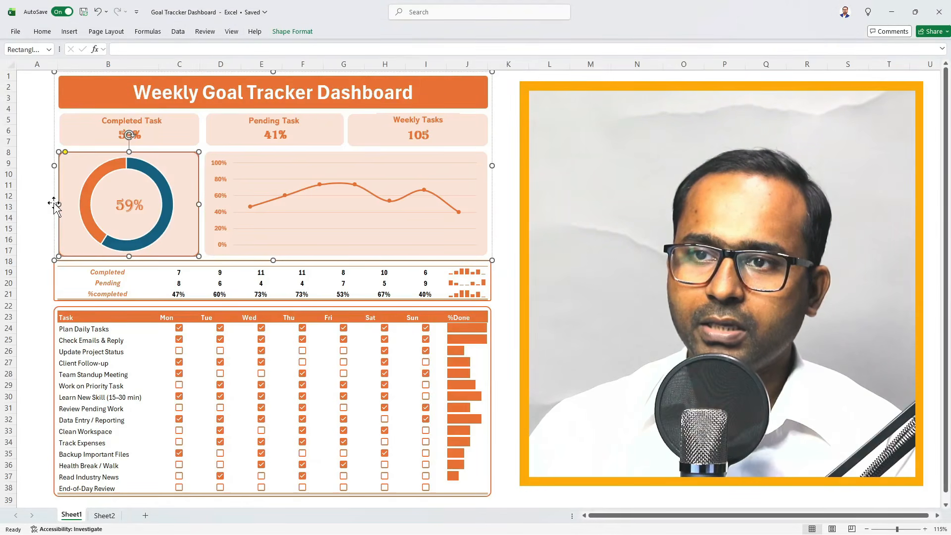
key(Escape)
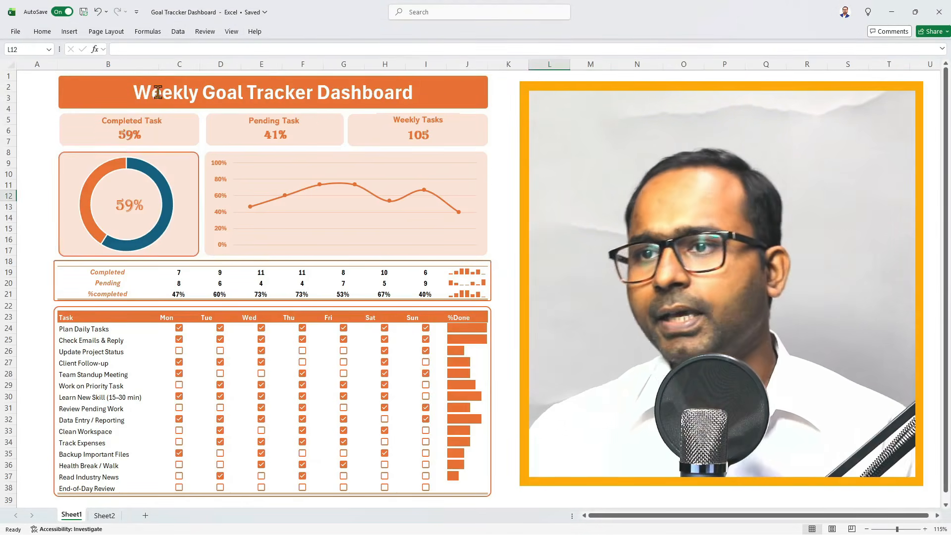
- Ungroup the dashboard group that holds the title banner, summary cards and chart backgrounds
click(87, 84)
right_click(88, 82)
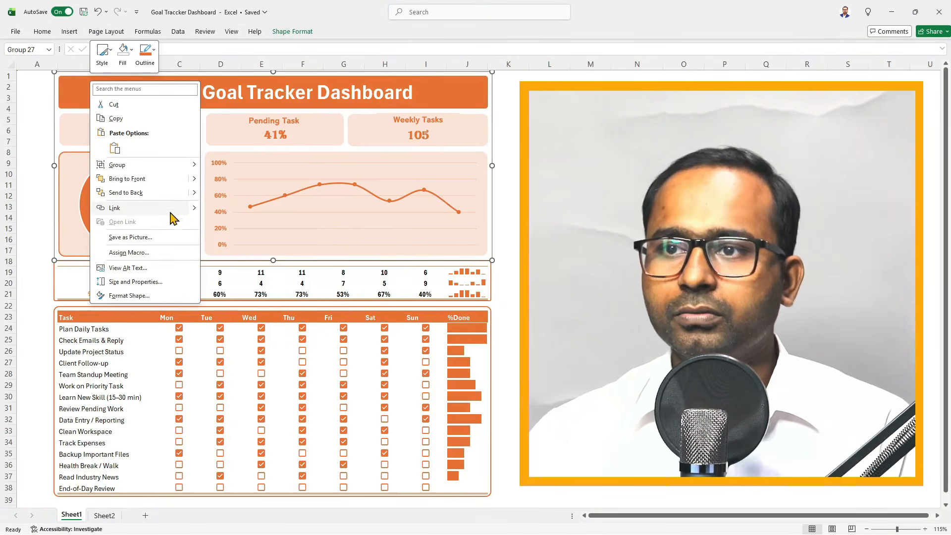
mouse_move(194, 168)
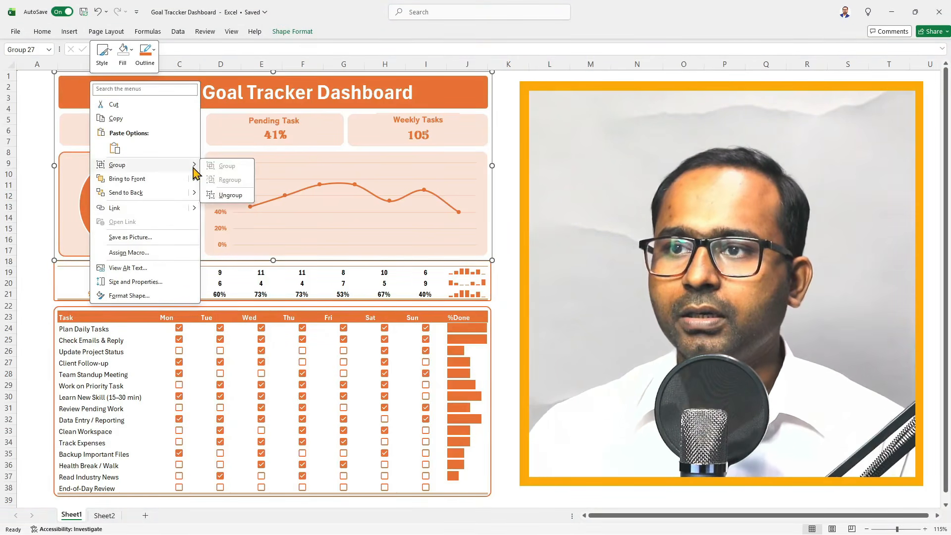
click(231, 196)
key(Escape)
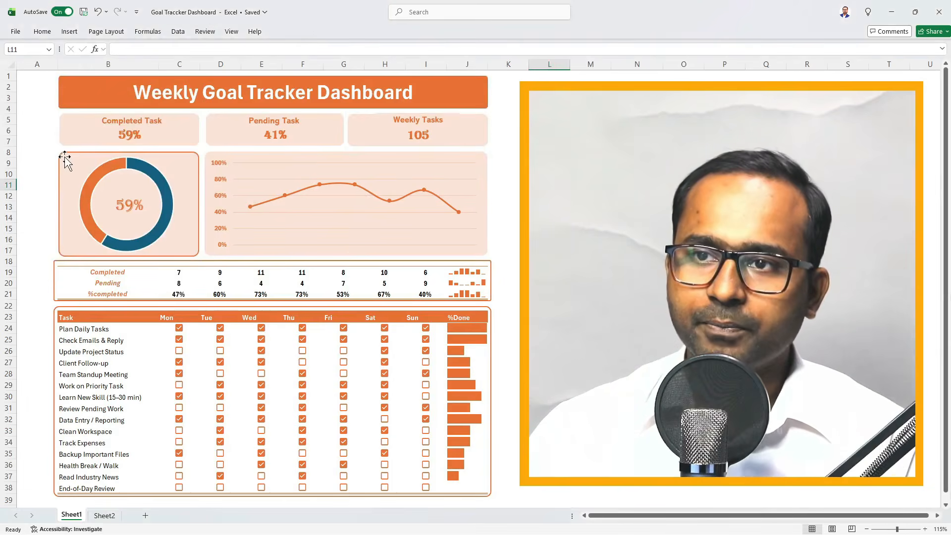
- Widen the donut chart's background rectangle slightly at its outer edge and reduce its corner rounding
click(64, 156)
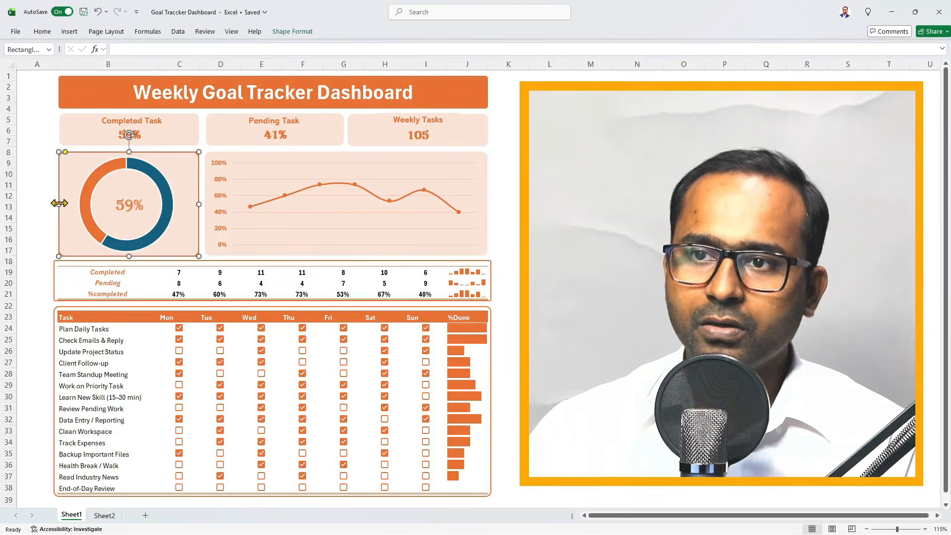
drag(59, 203, 57, 203)
drag(63, 152, 63, 154)
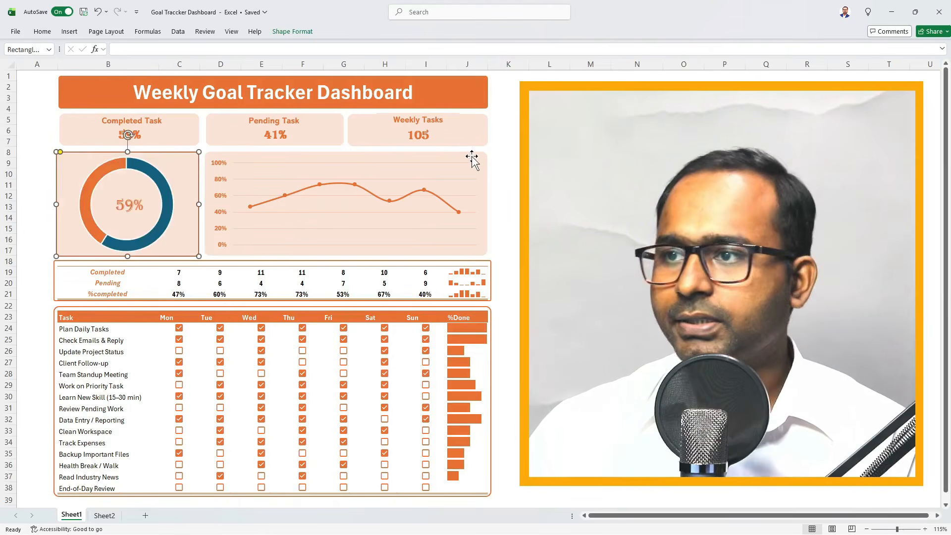
- Outline the line chart's background rectangle in orange, widen it slightly at its outer edge and reduce its corner rounding
click(487, 162)
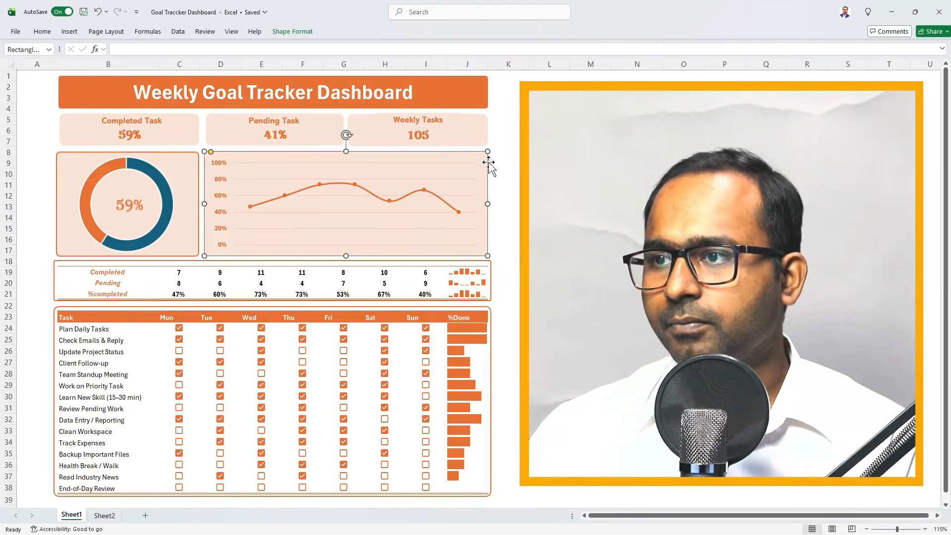
click(279, 31)
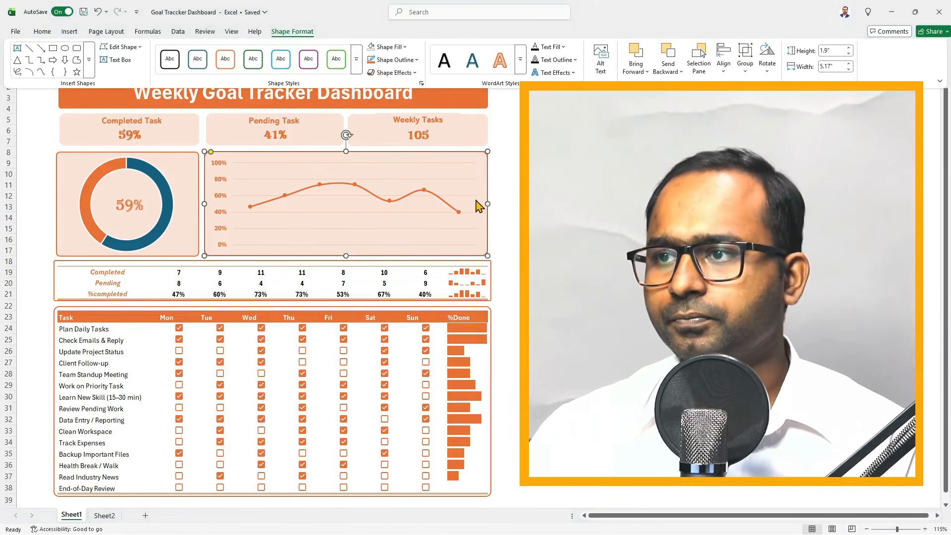
drag(488, 208, 489, 203)
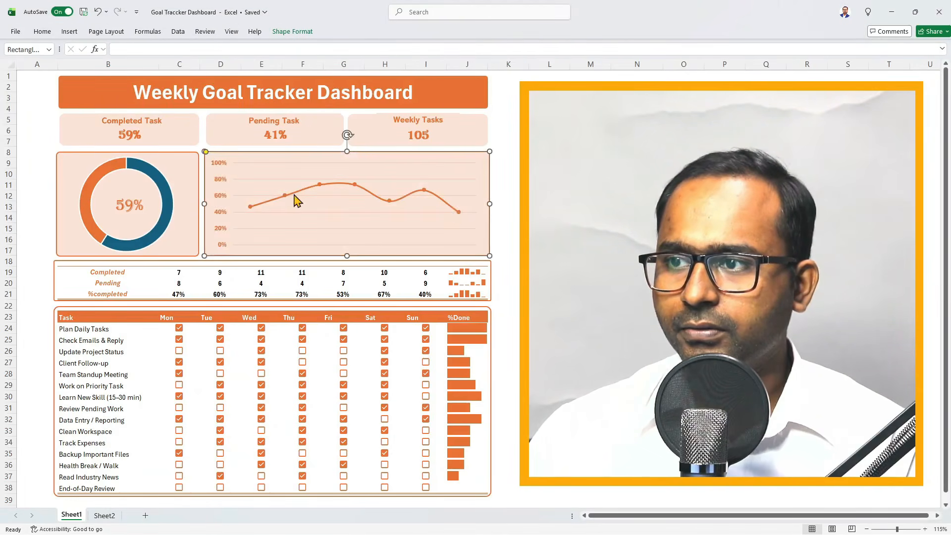
click(542, 206)
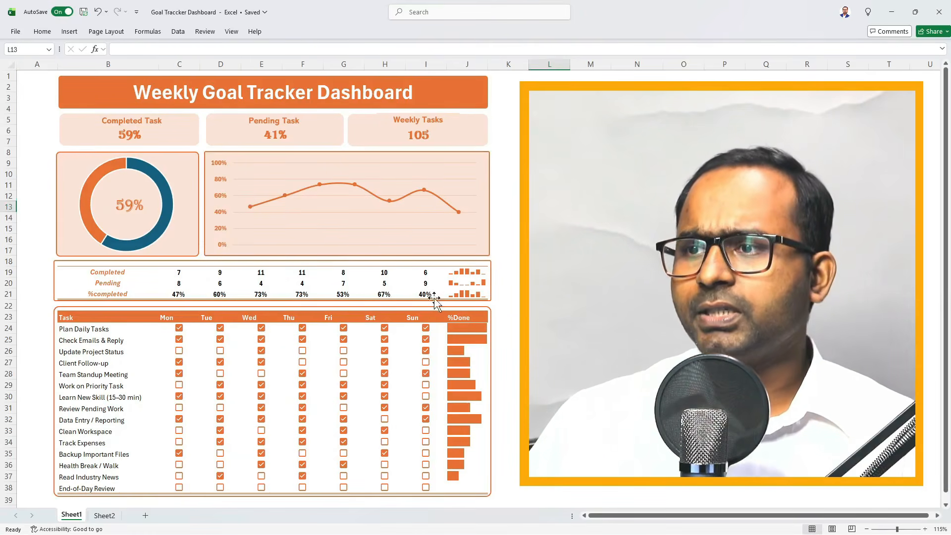
- Duplicate the frame of the Completed, Pending and %completed rows and fit the copy around the three summary cards
click(489, 283)
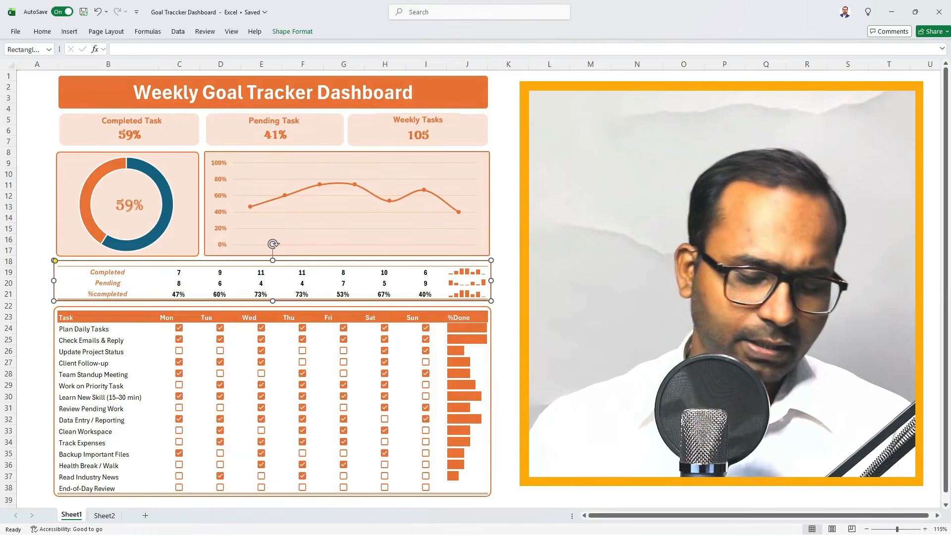
key(ctrl+d)
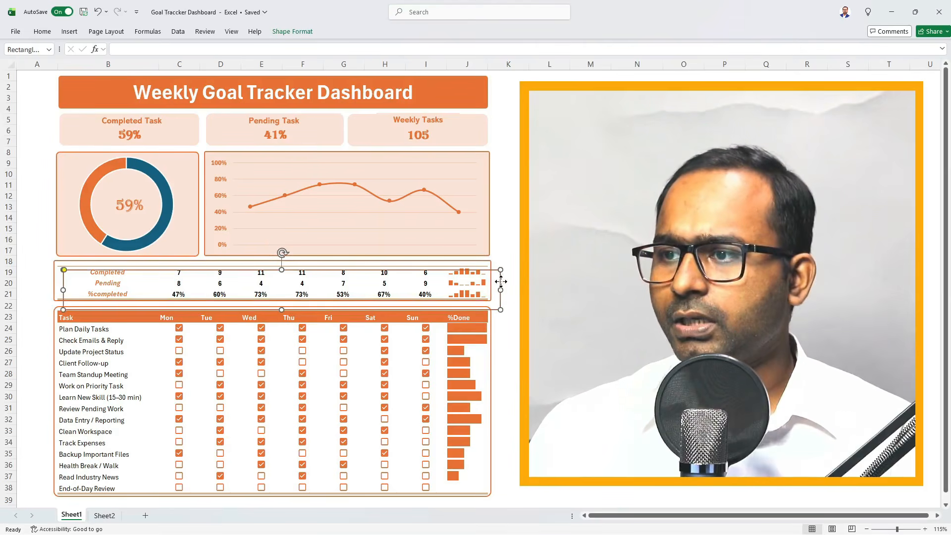
drag(499, 278, 494, 122)
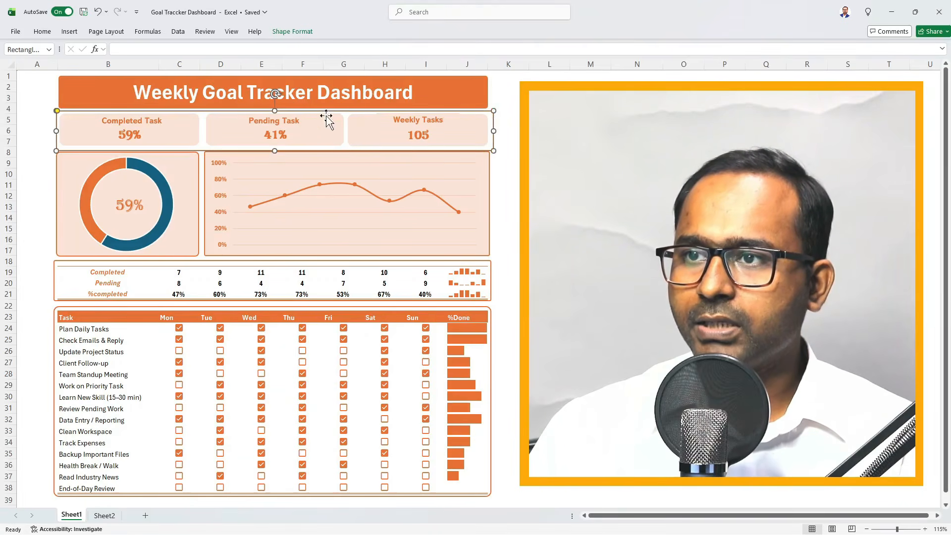
click(276, 147)
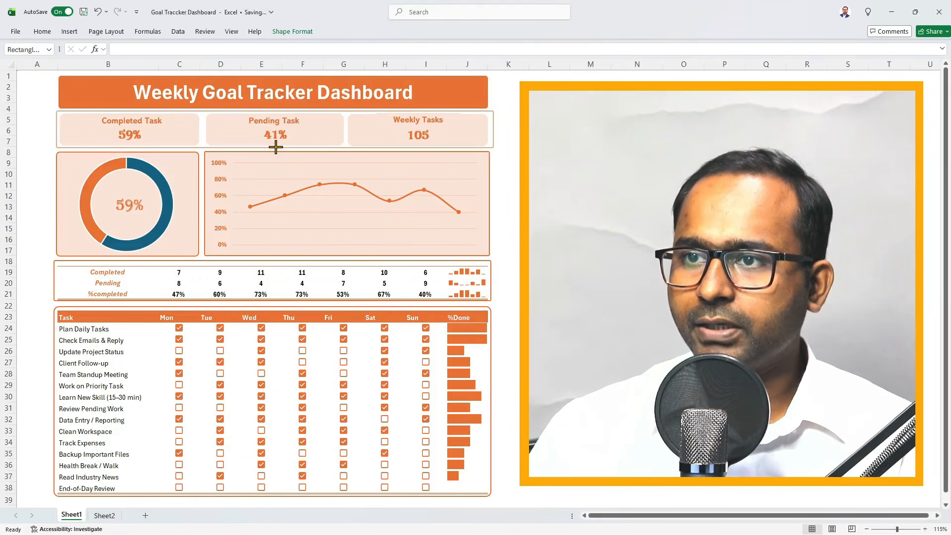
click(276, 147)
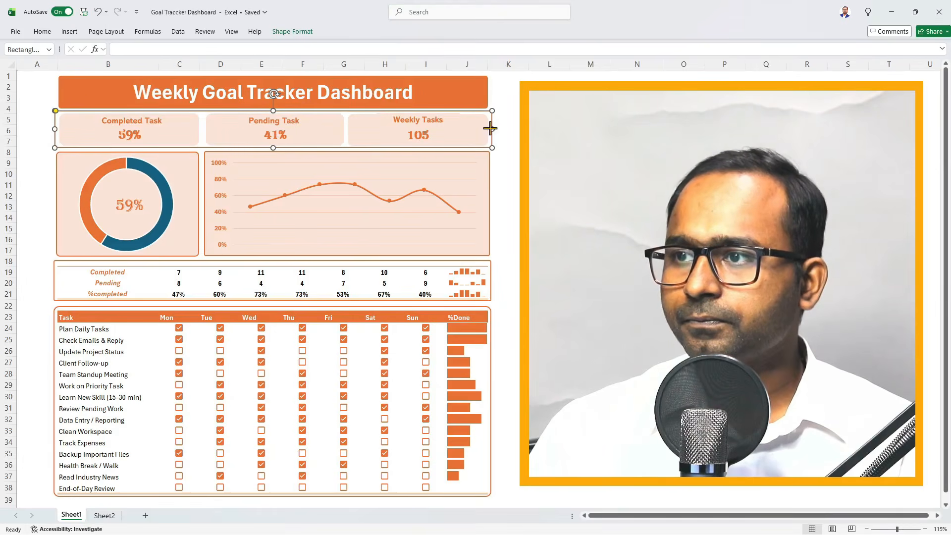
drag(490, 128, 490, 128)
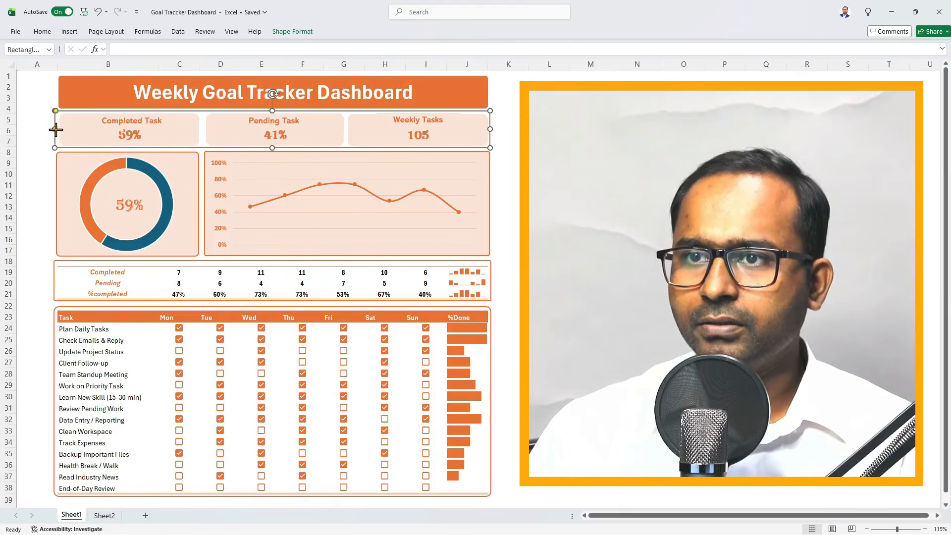
drag(55, 129, 58, 130)
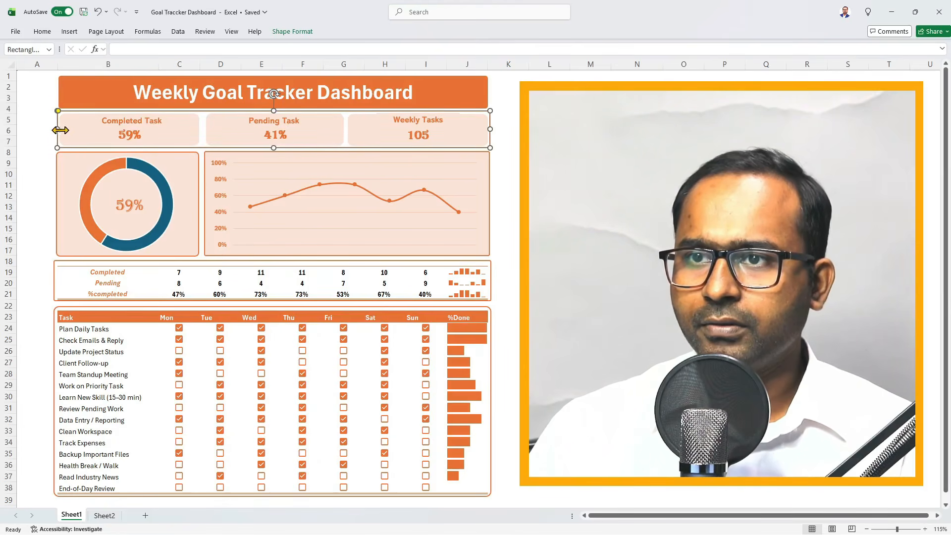
- Widen the Weekly Goal Tracker Dashboard title banner slightly on both sides to align with the chart backgrounds
click(456, 101)
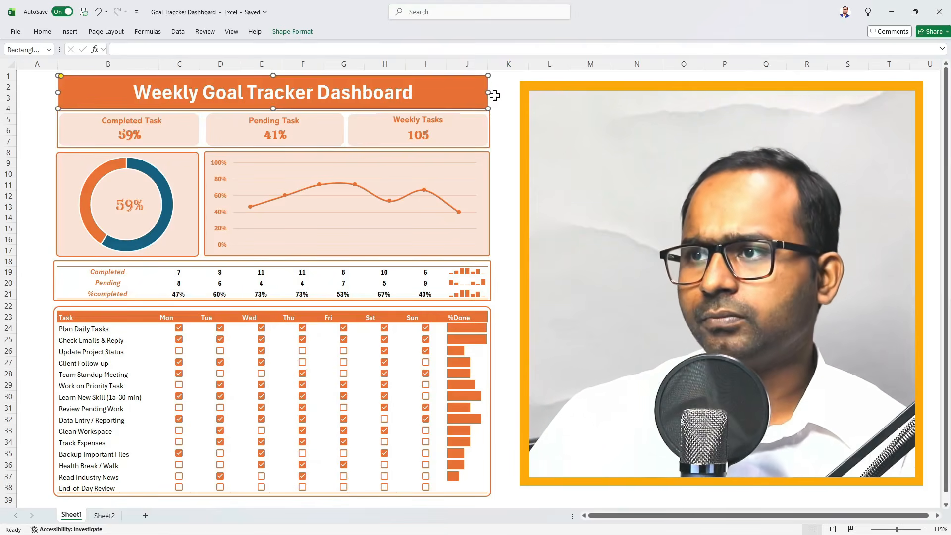
drag(489, 92, 490, 93)
drag(58, 92, 56, 92)
click(590, 240)
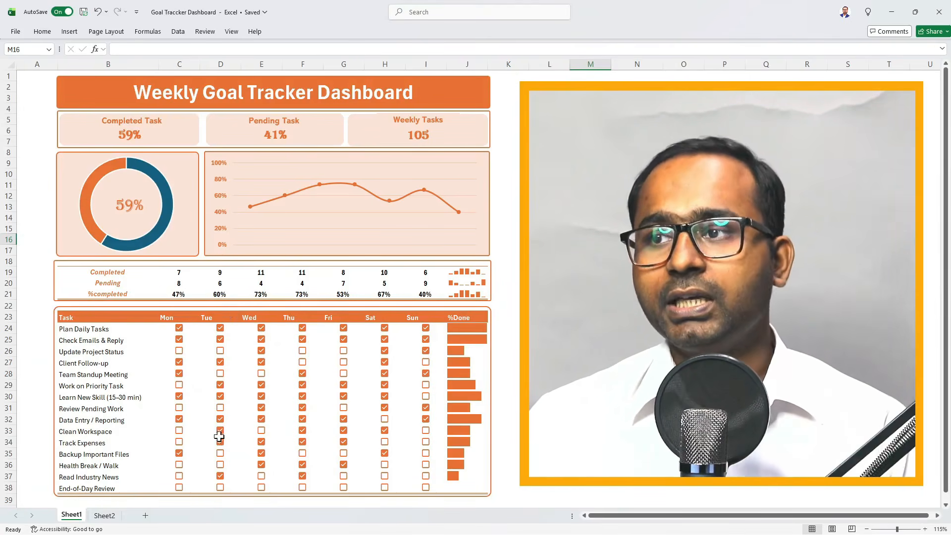
- Test the dashboard by ticking Monday checkboxes, including those for Update Project Status and Review Pending Work
click(178, 350)
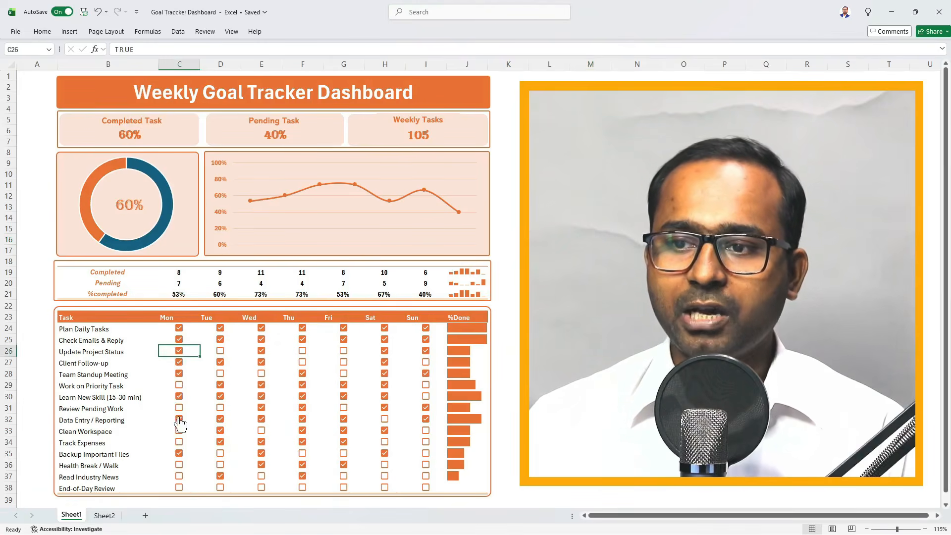
click(179, 407)
click(180, 390)
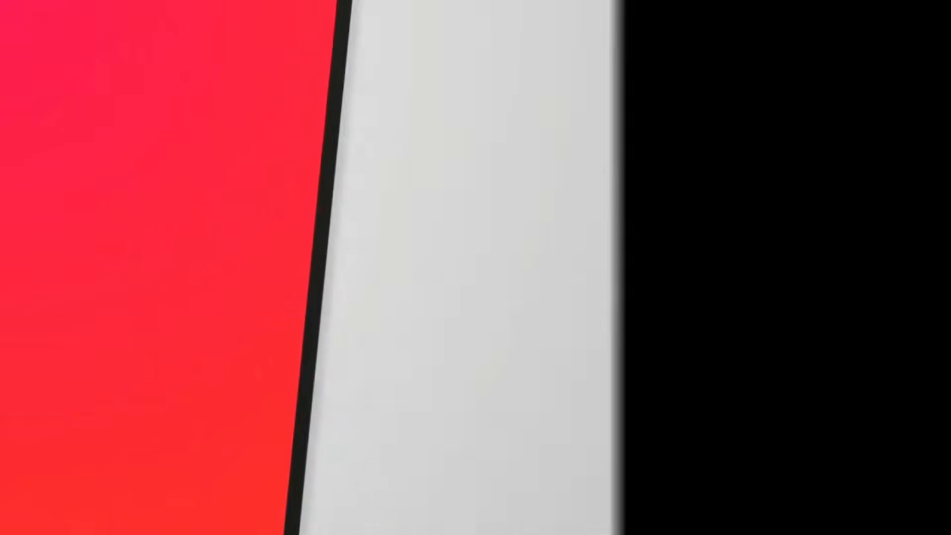